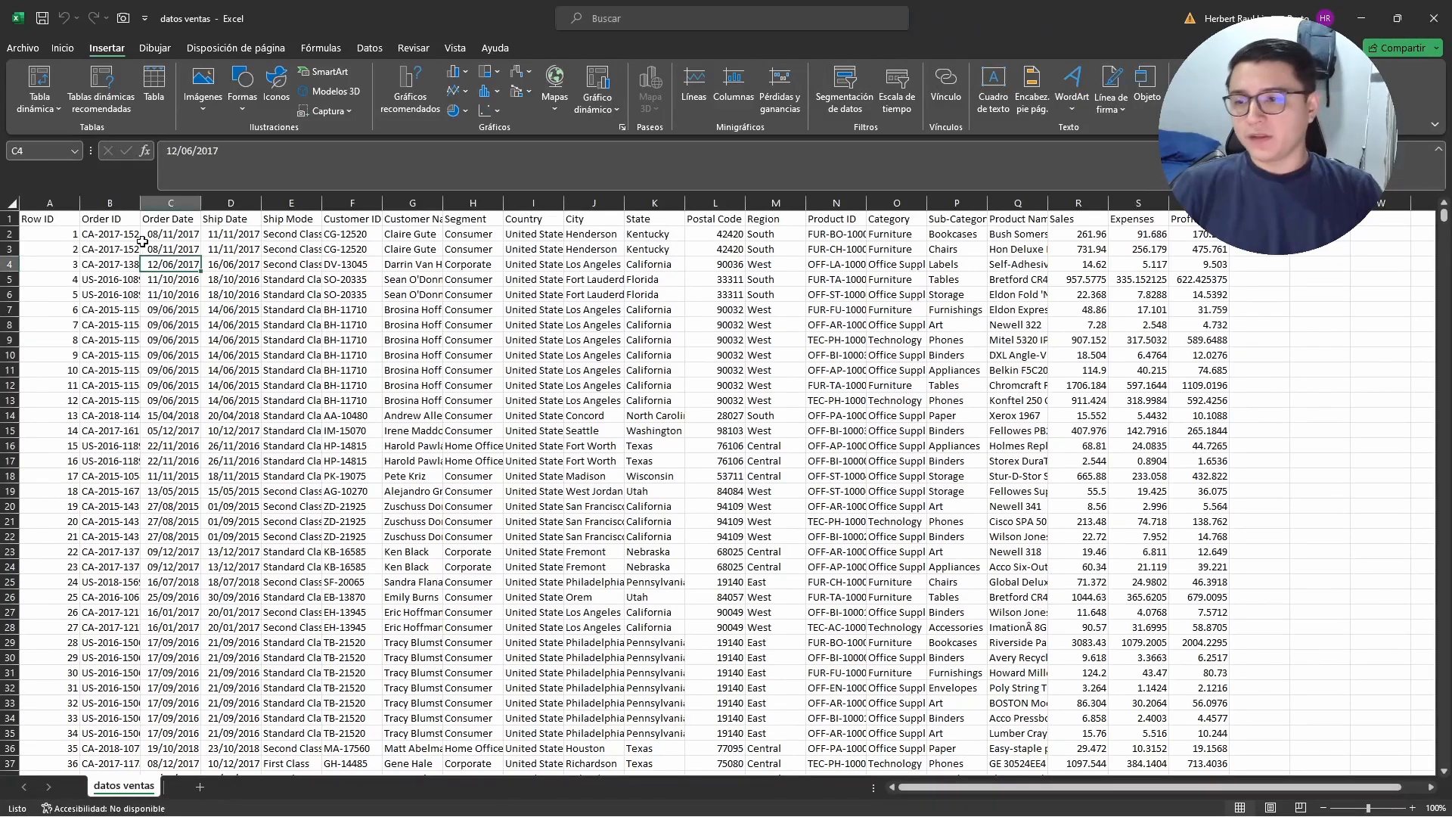
- Create a pivot table from the sales data range on a new worksheet
click(45, 229)
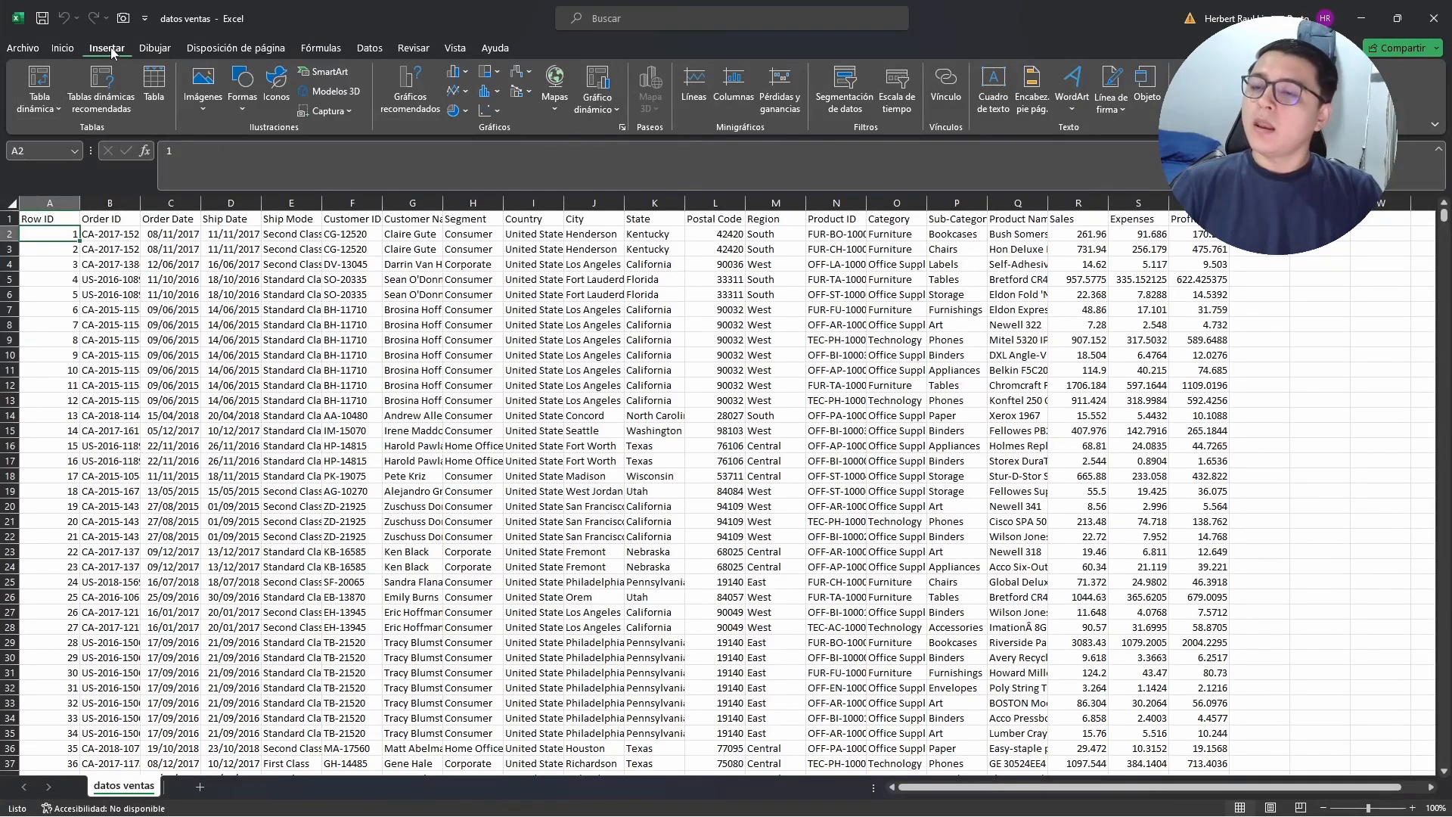
click(39, 80)
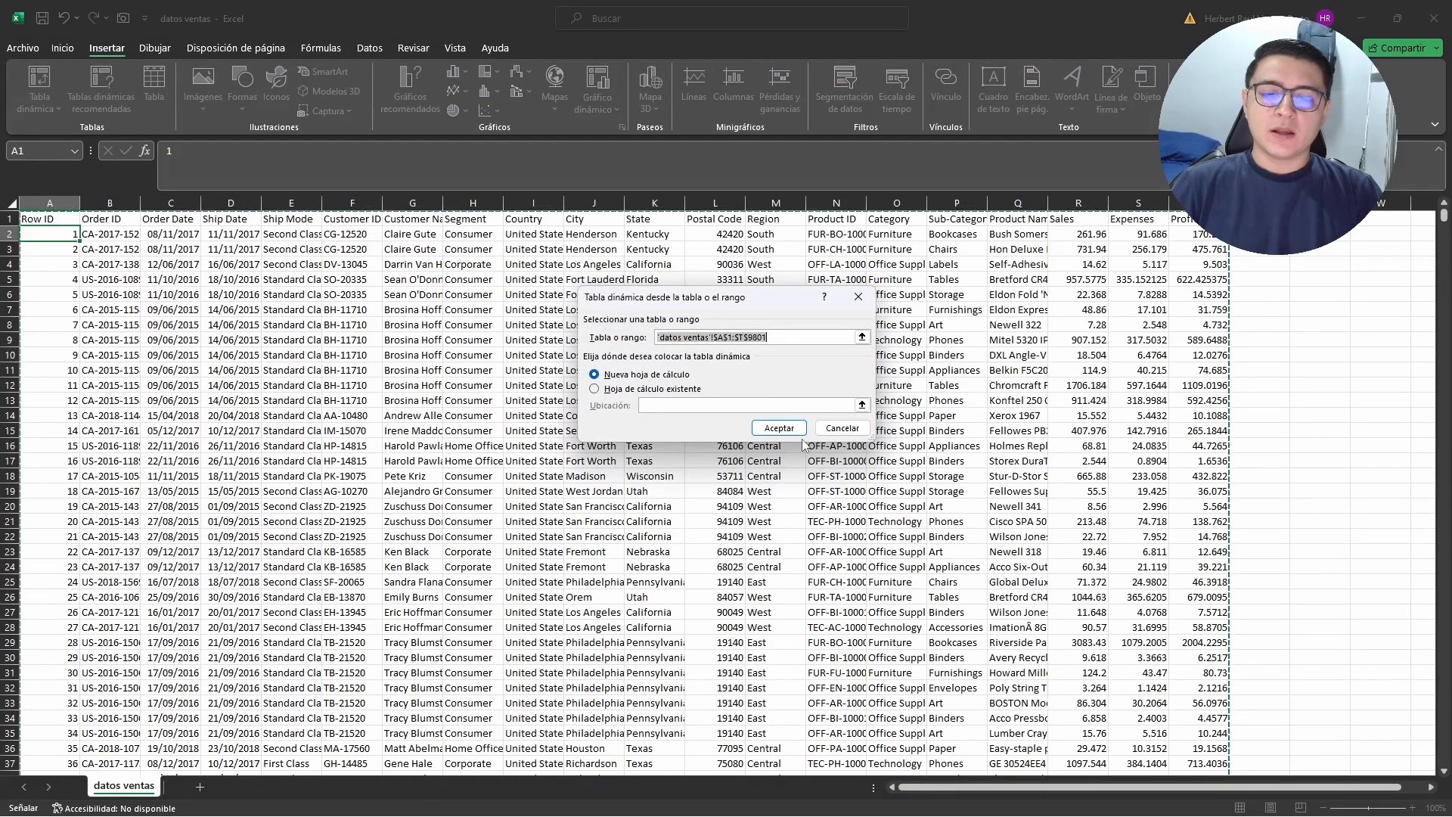
click(779, 428)
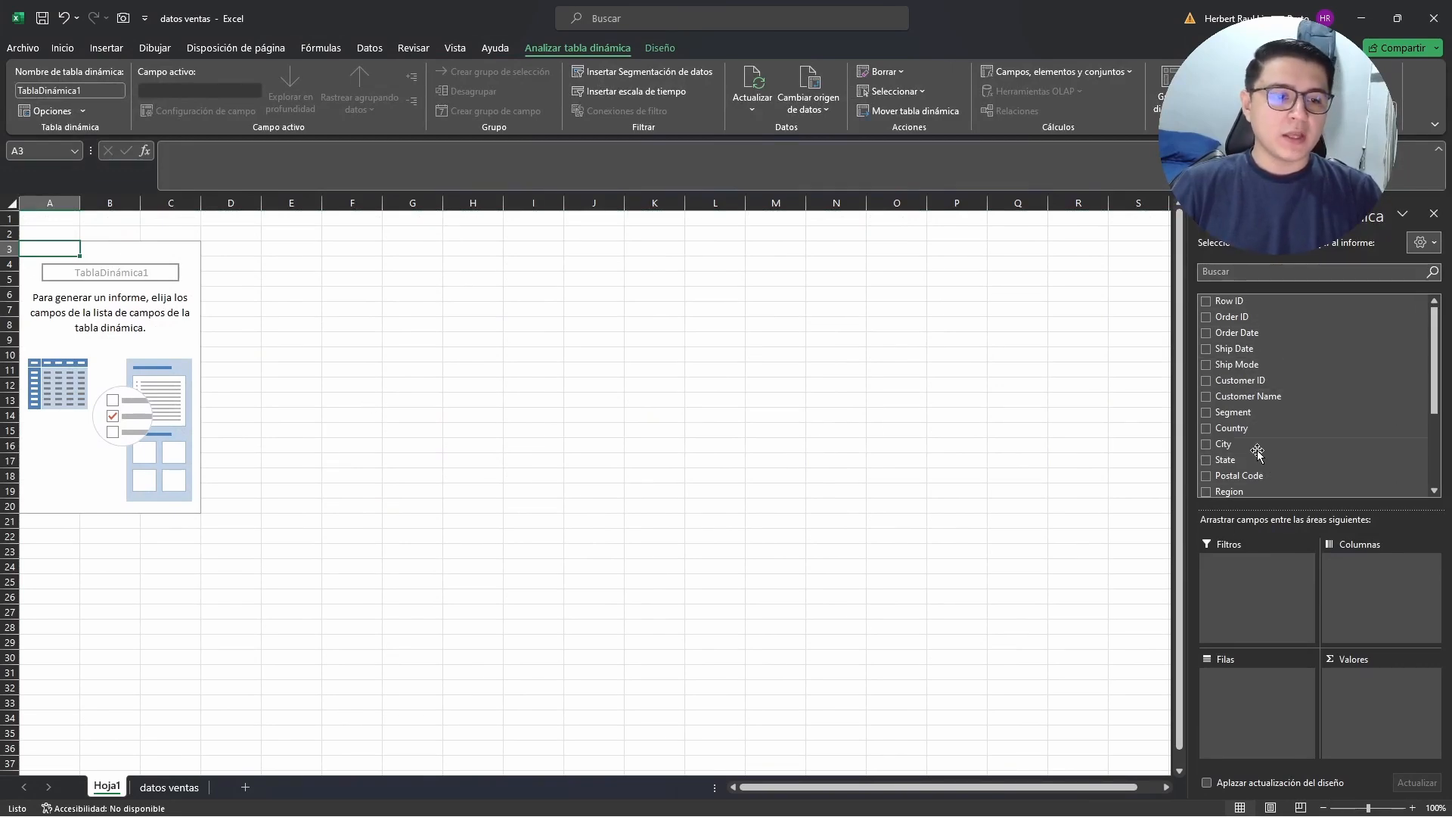
- Lay out the pivot table with Sales, Expenses and Profit as summed values and Category as the rows
scroll(1324, 408, down, 3)
drag(1440, 432, 1438, 441)
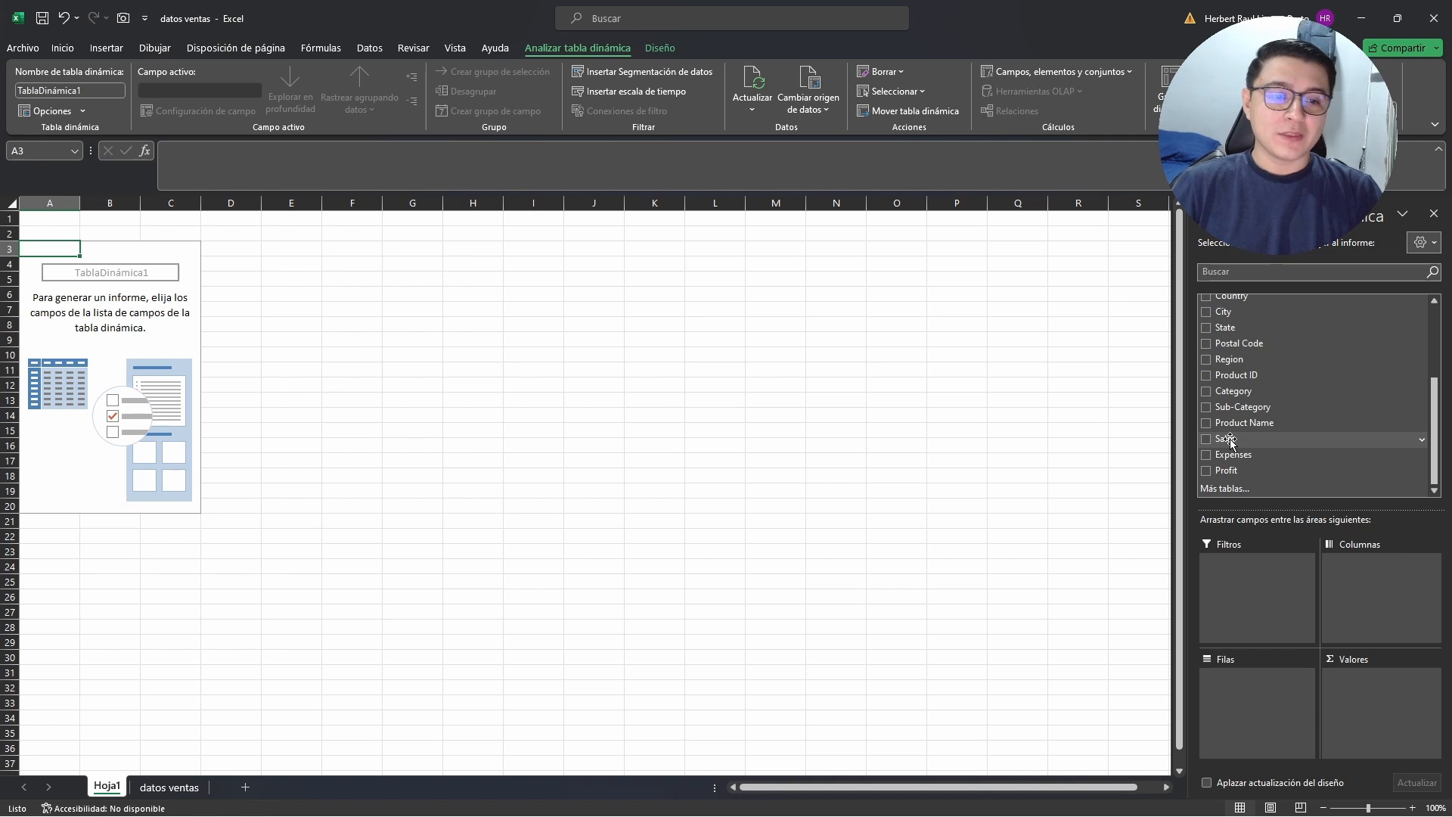
drag(1230, 441, 1365, 707)
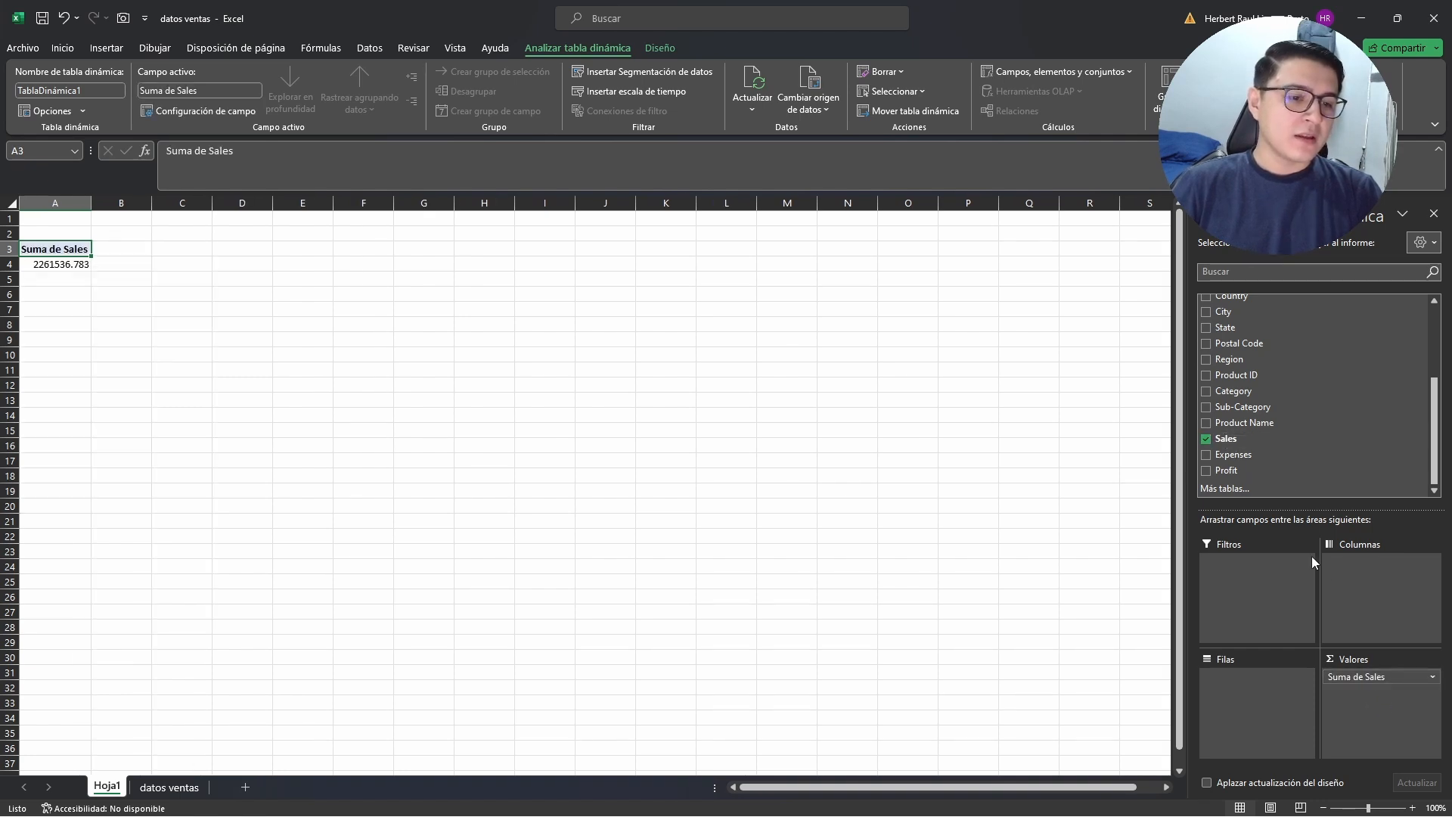
drag(1233, 455, 1380, 703)
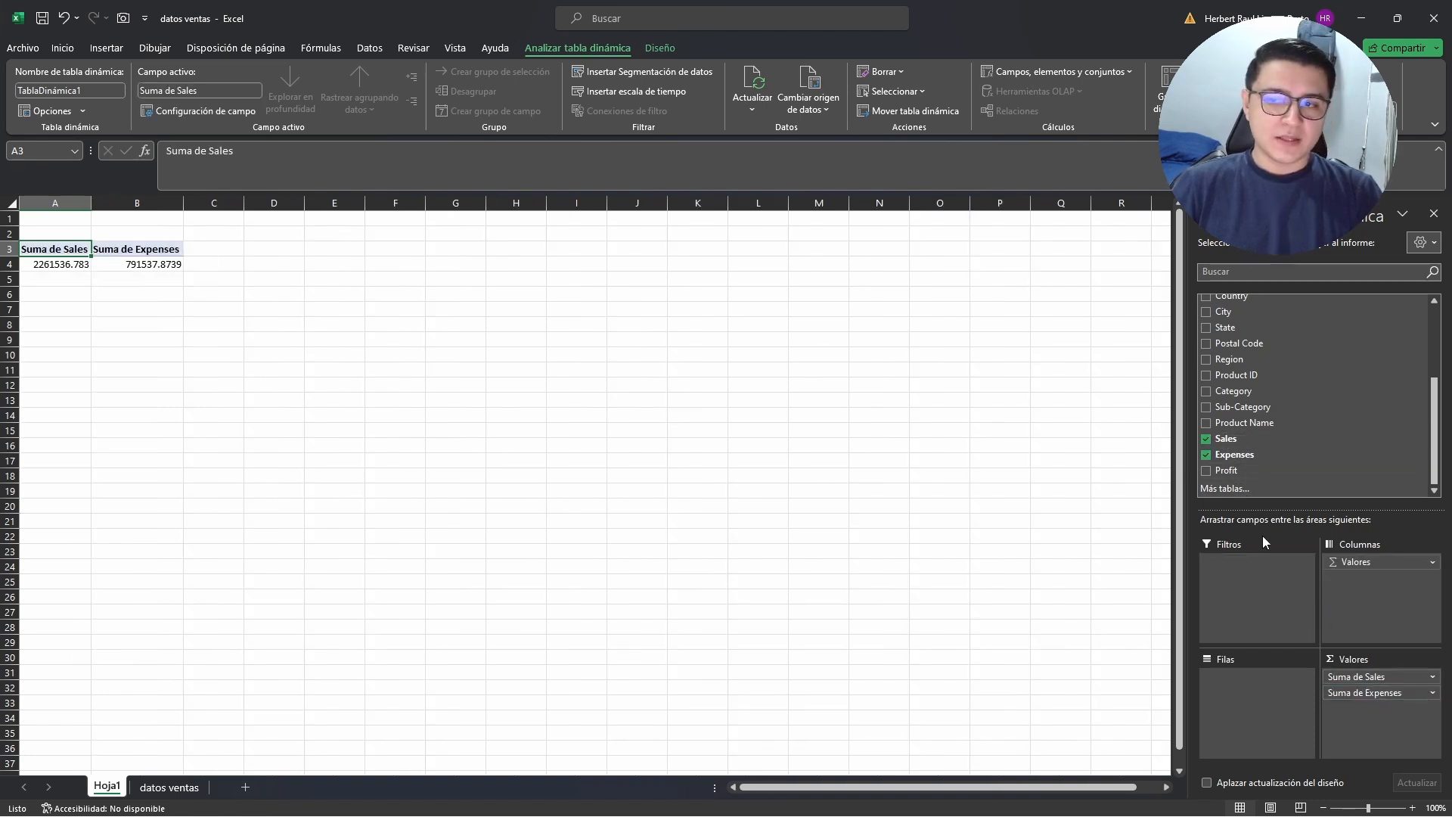
drag(1227, 471, 1366, 709)
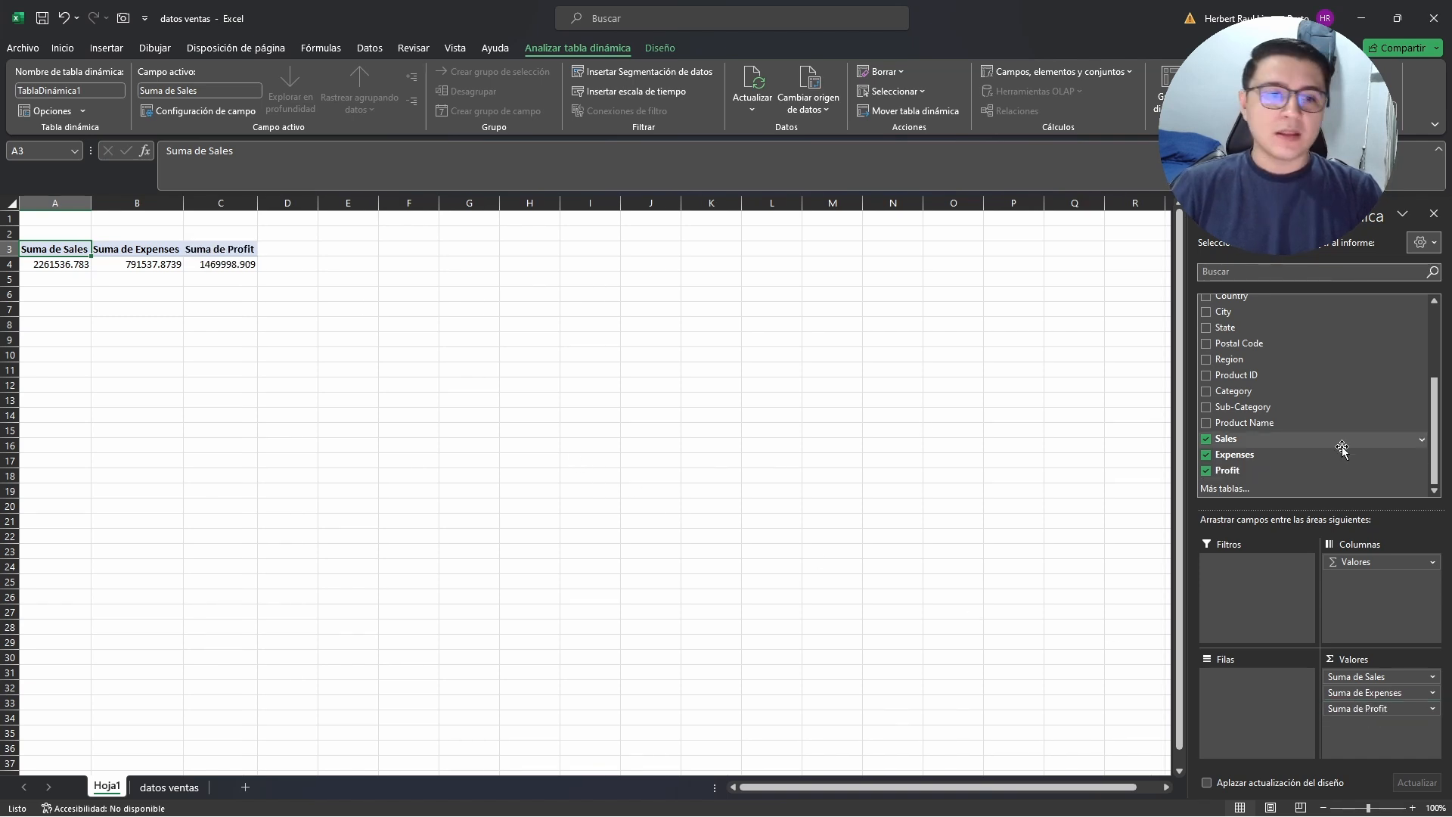
drag(1240, 391, 1266, 687)
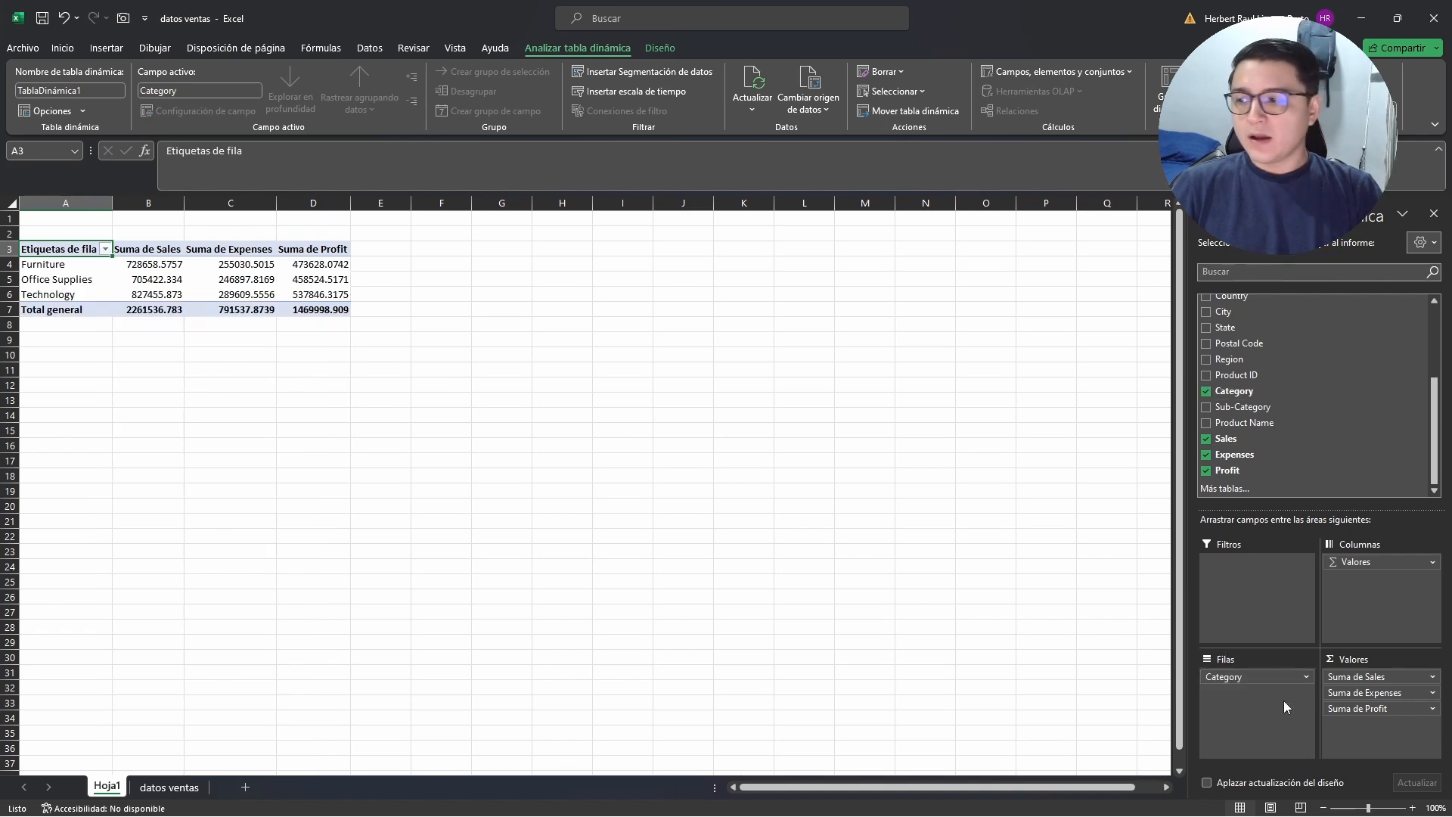
click(147, 255)
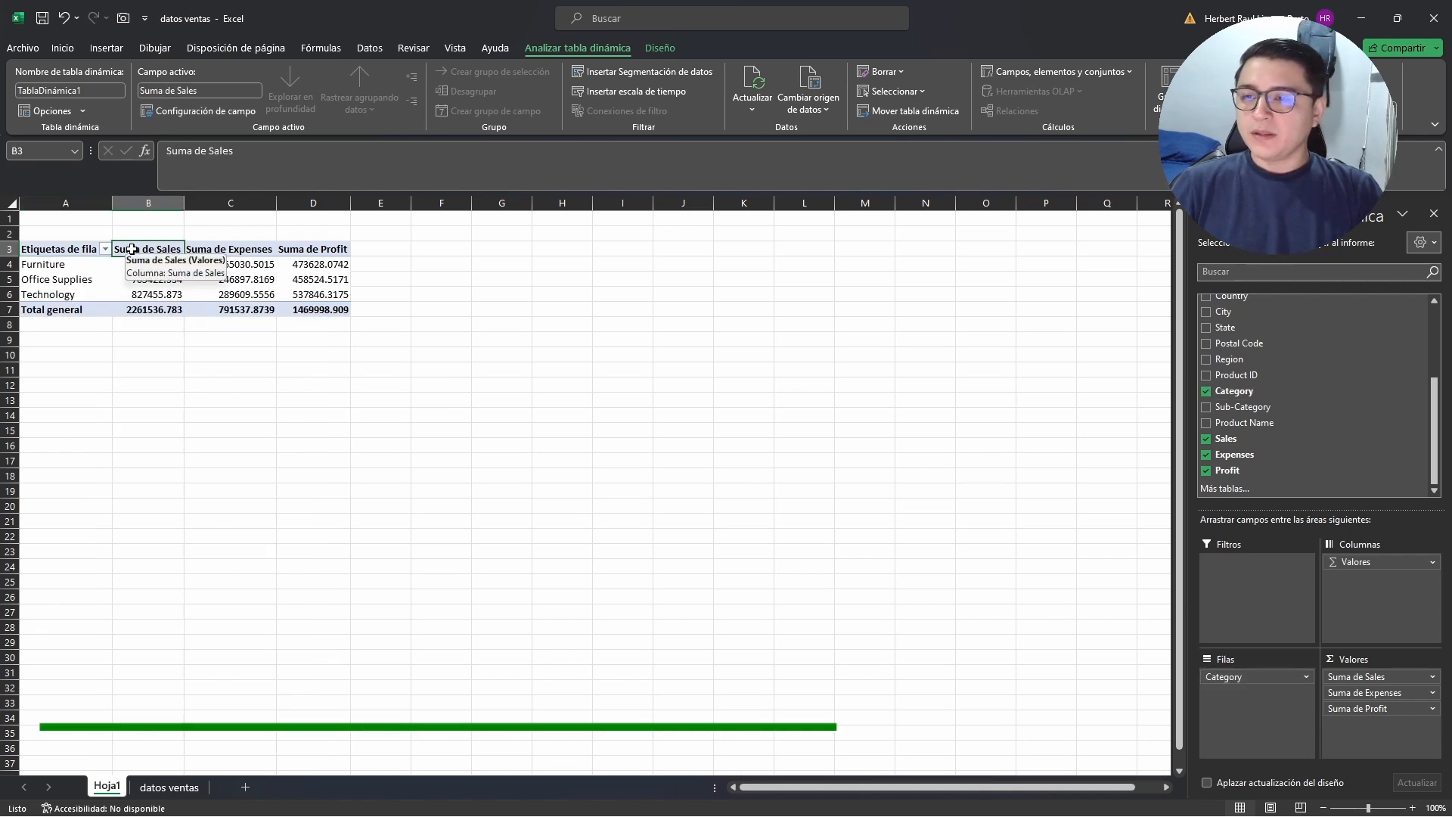
click(316, 251)
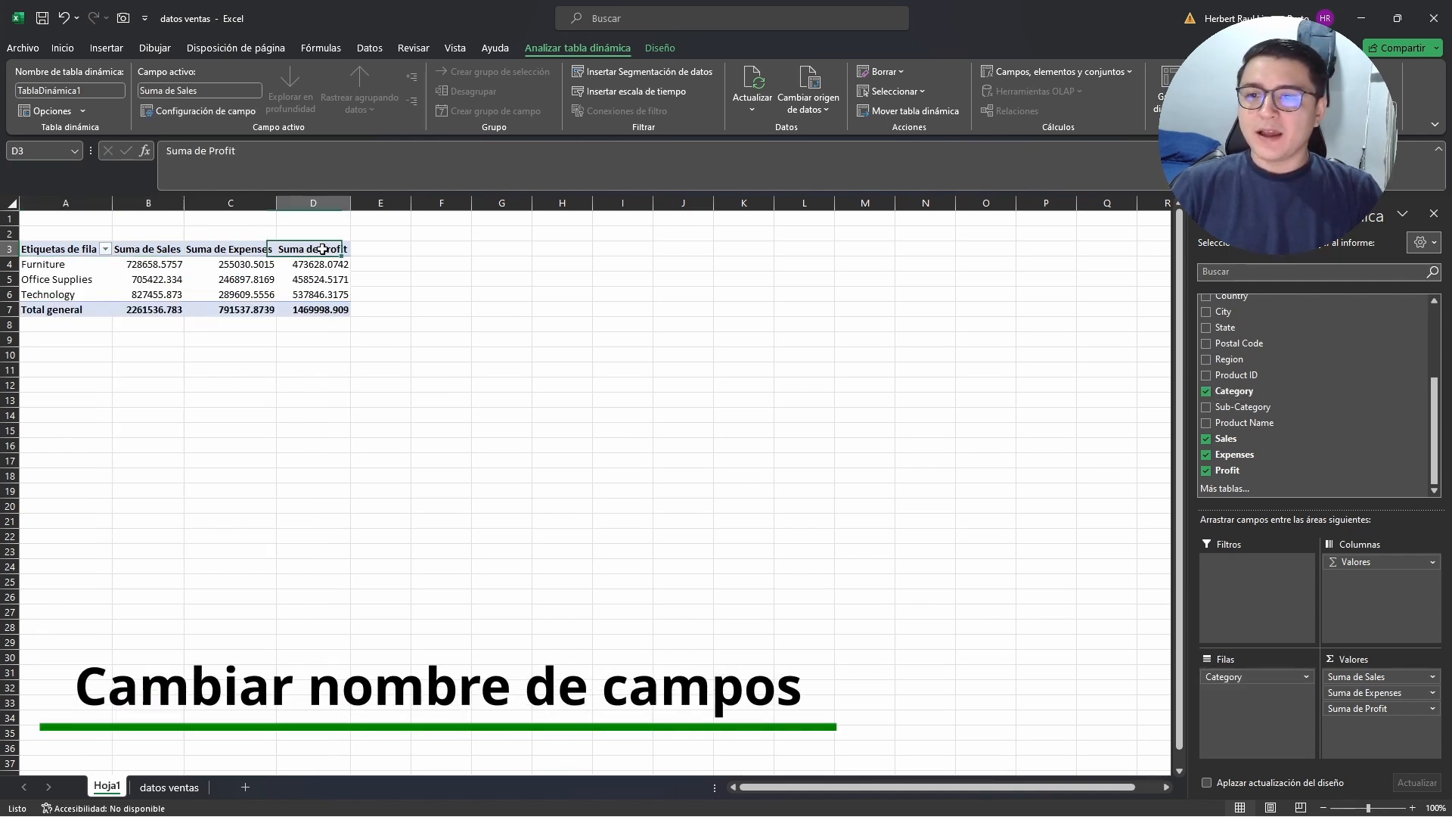
click(157, 249)
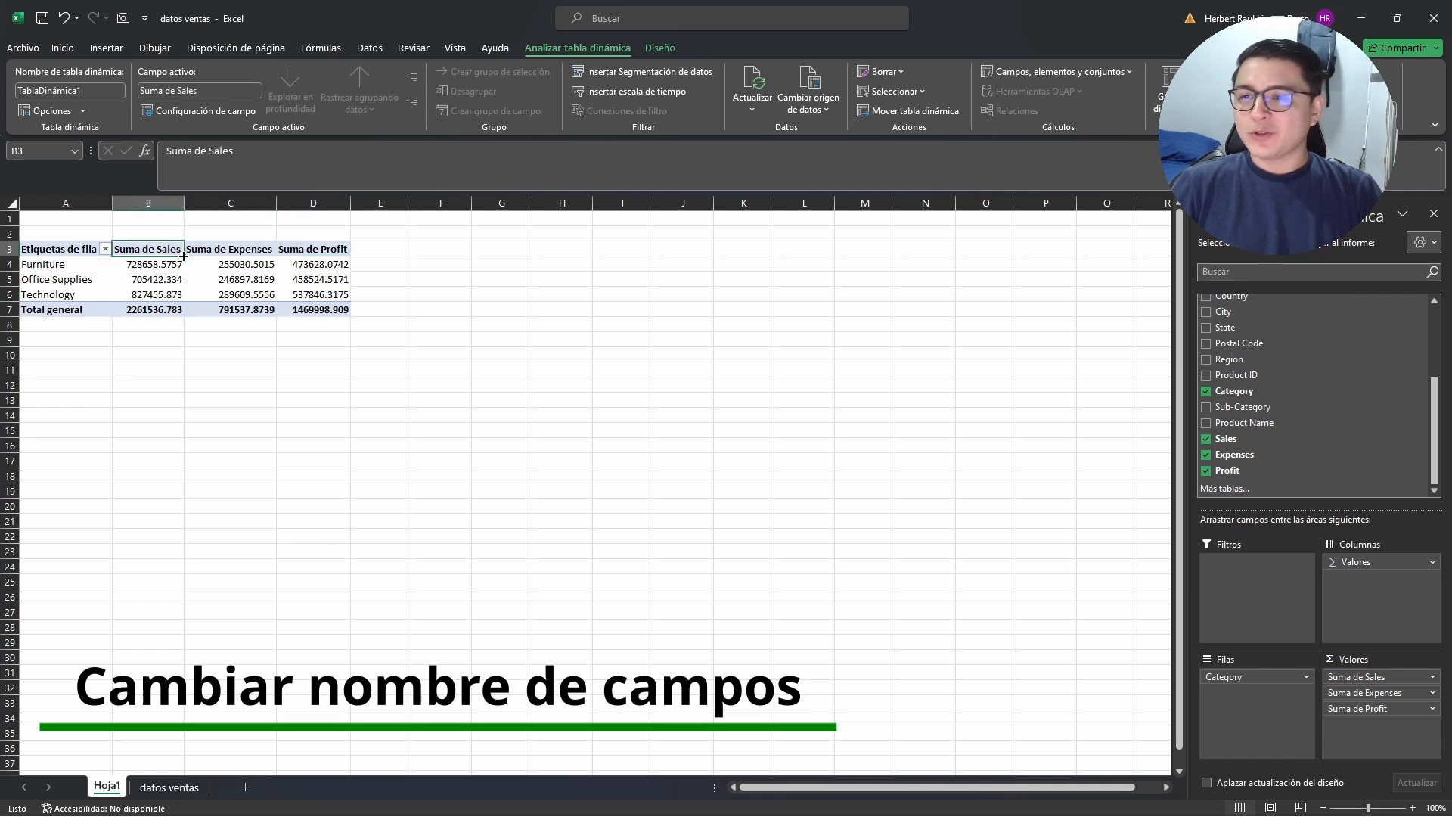
click(230, 247)
click(306, 249)
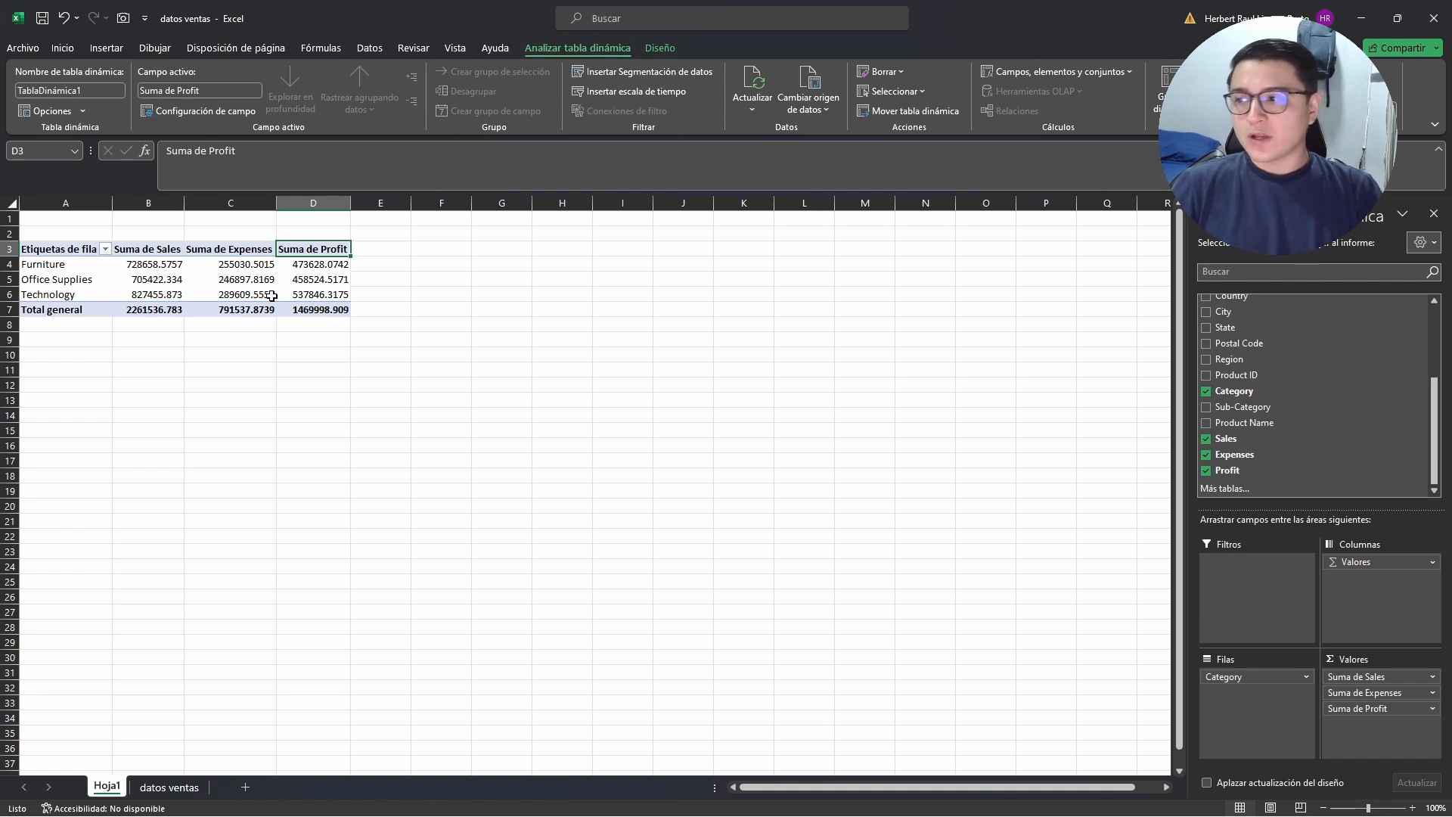
- Try to rename the "Suma de Sales" header as "Sales" by deleting its prefix
click(174, 248)
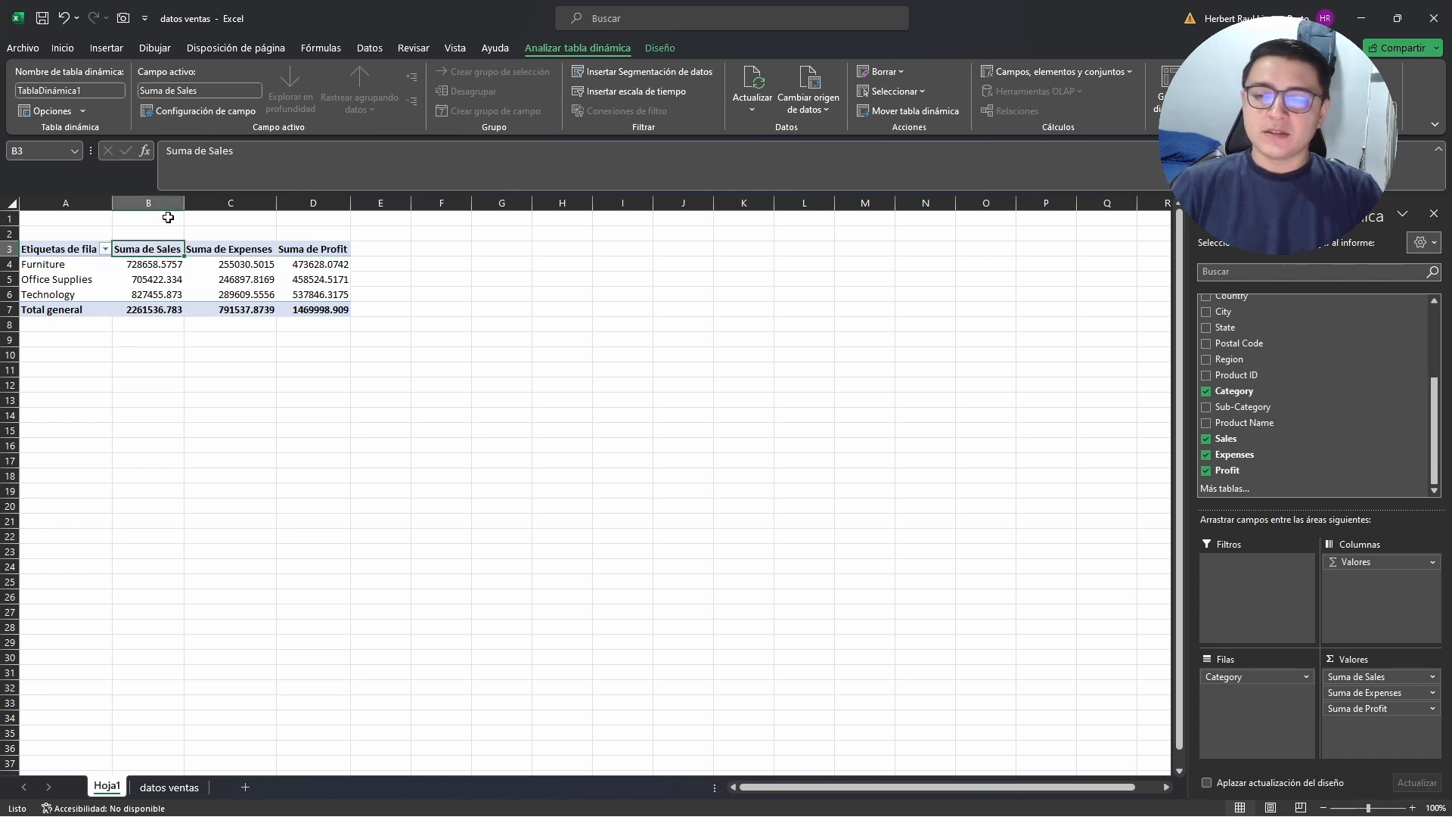
click(206, 154)
key(BackSpace)
key(BackSpace)
key(BackSpace)
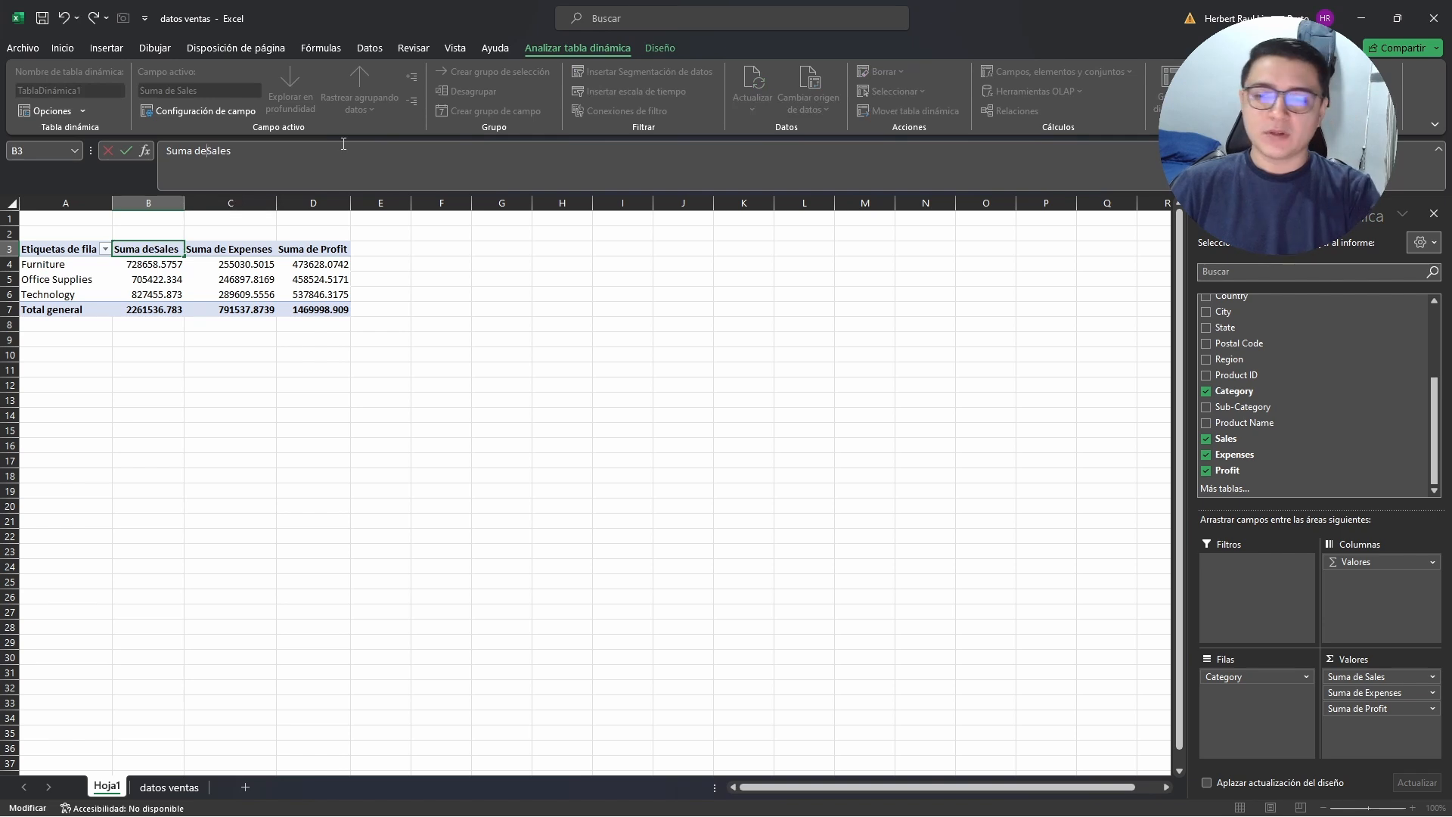
key(BackSpace)
key(BackSpace)
key(BackSpace)
key(BackSpace)
key(BackSpace)
key(Return)
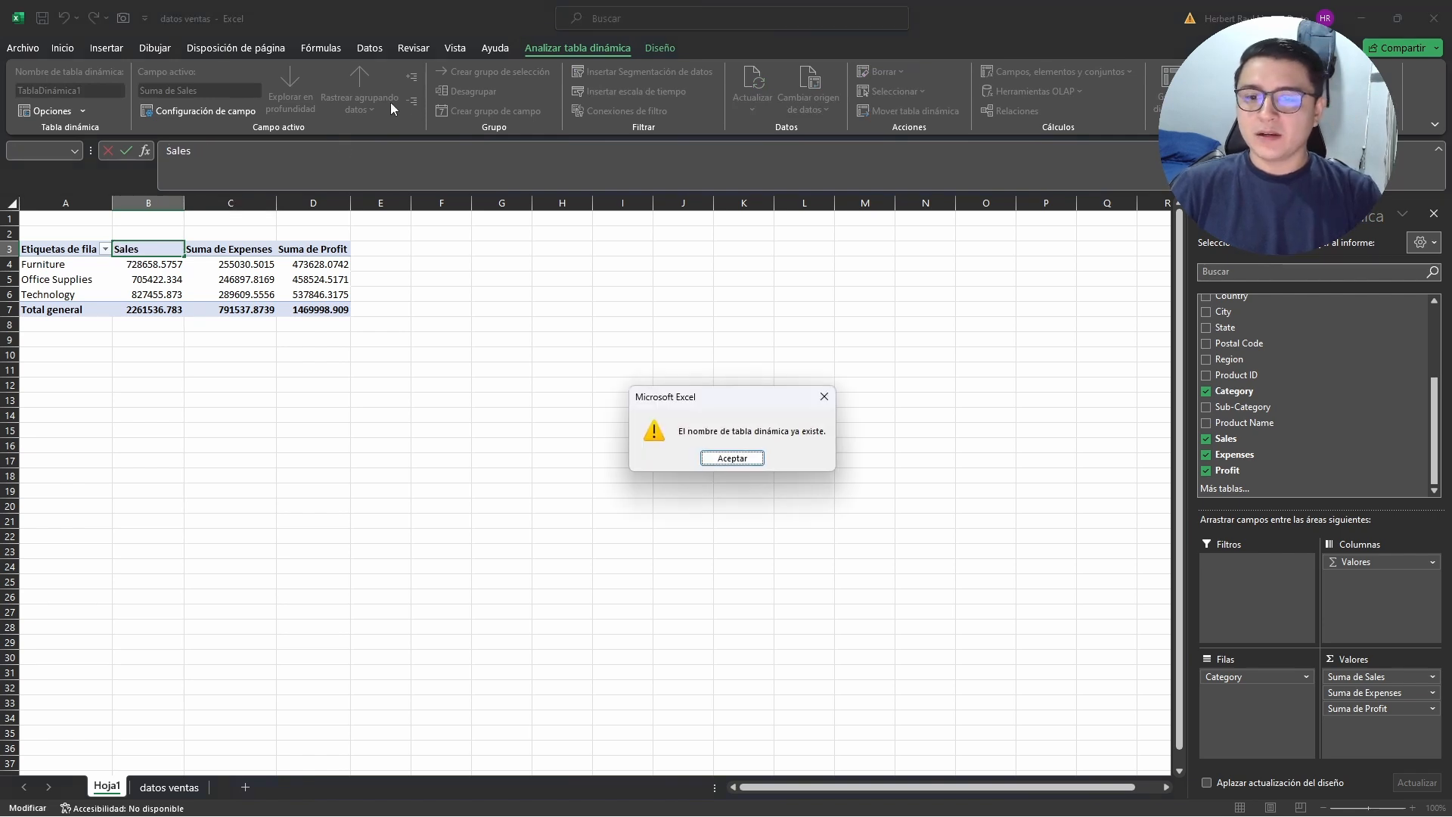
click(732, 459)
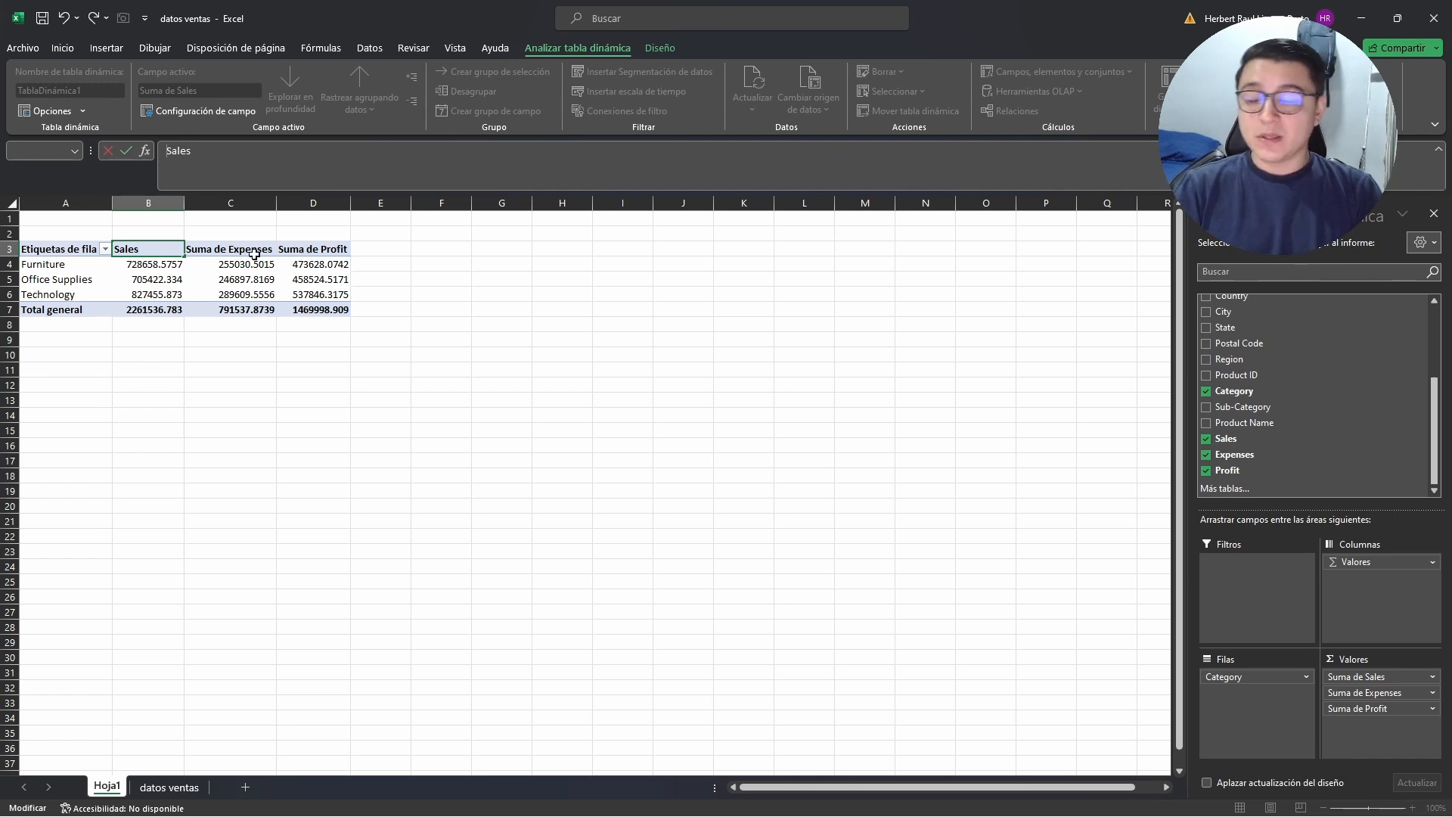
key(Escape)
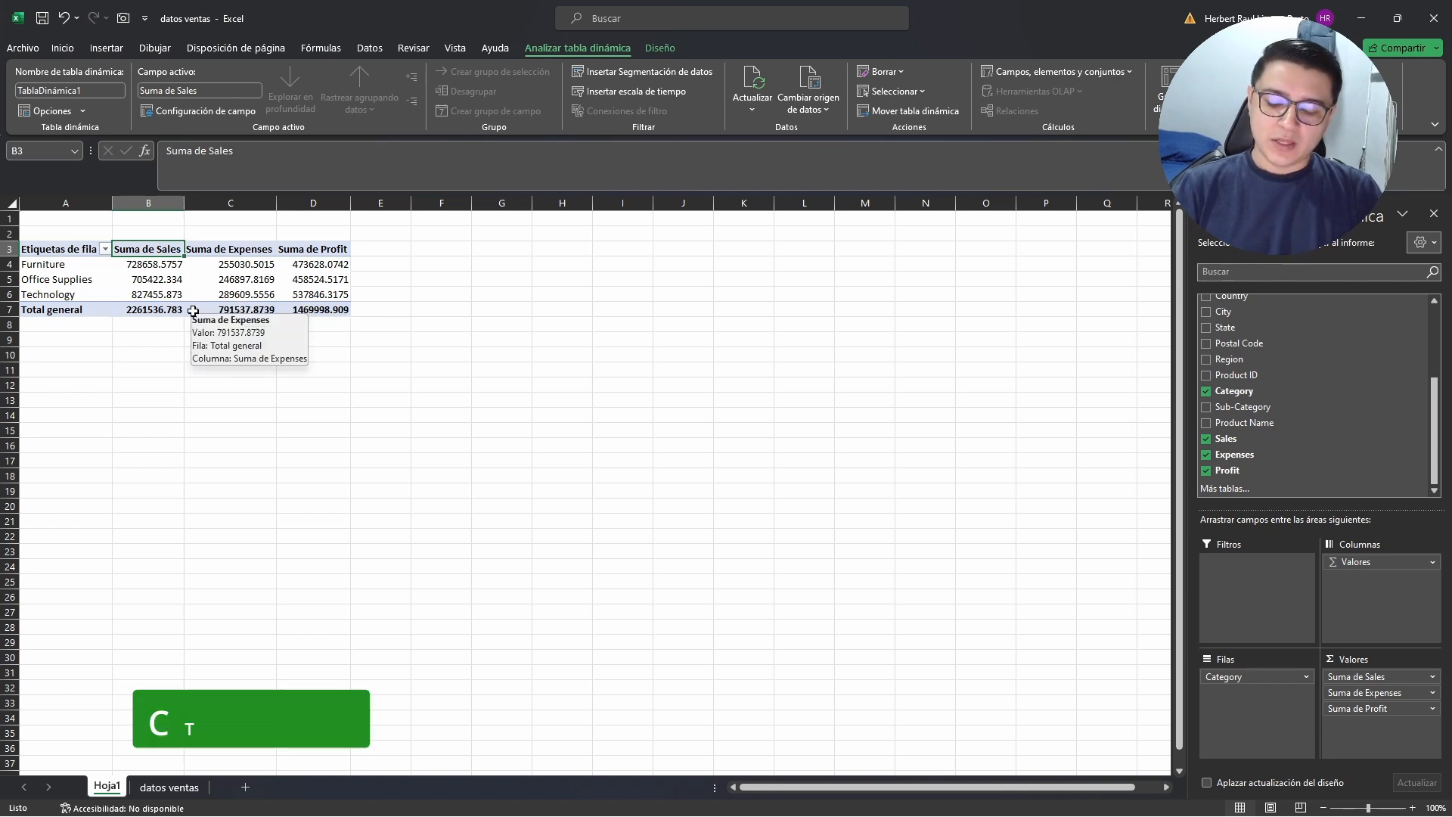
- Replace every "Suma de" in the pivot table headers with nothing, and check the text of the Sales header
key(ctrl+b)
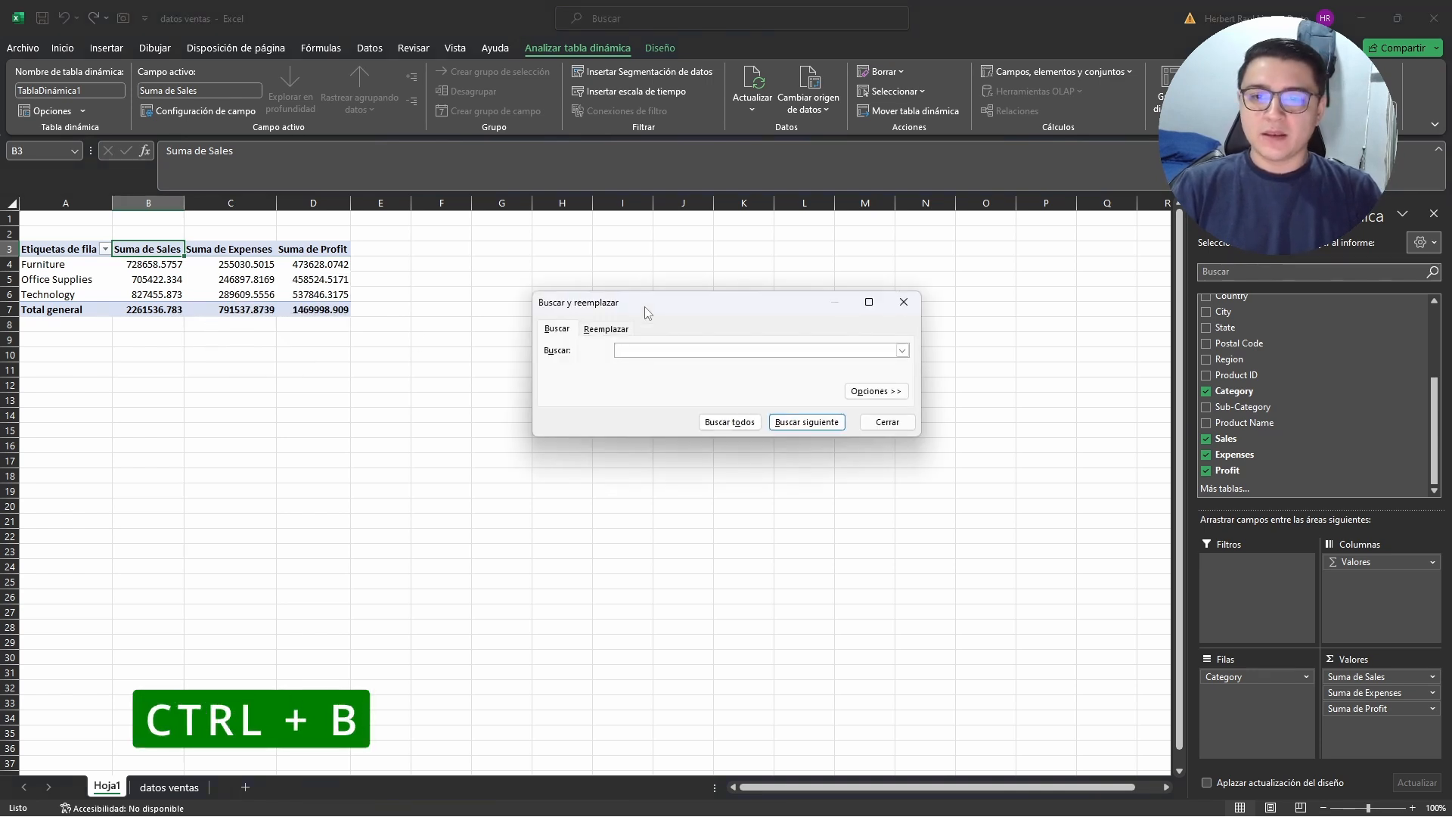
drag(648, 313, 608, 256)
click(564, 277)
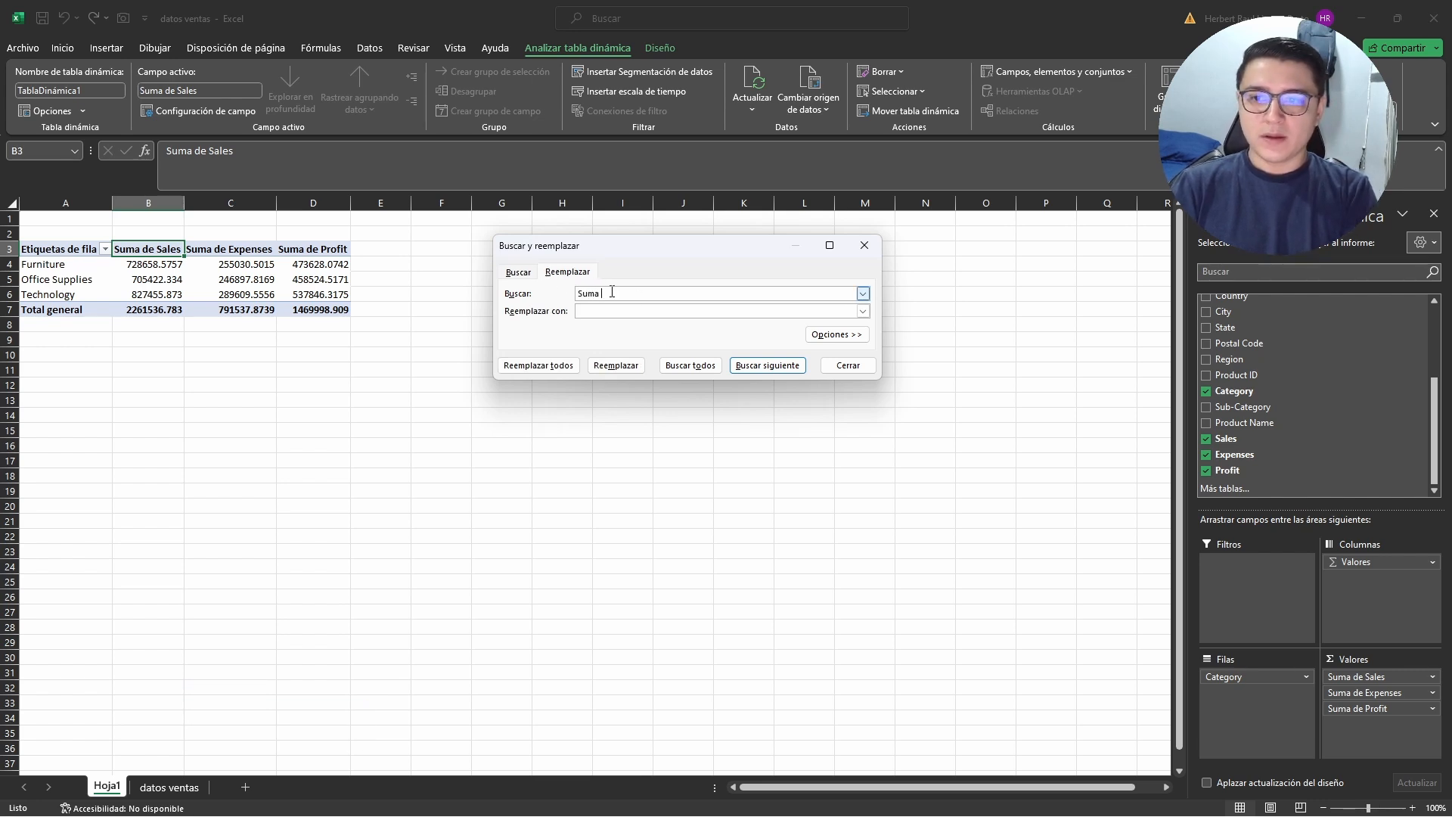
click(540, 366)
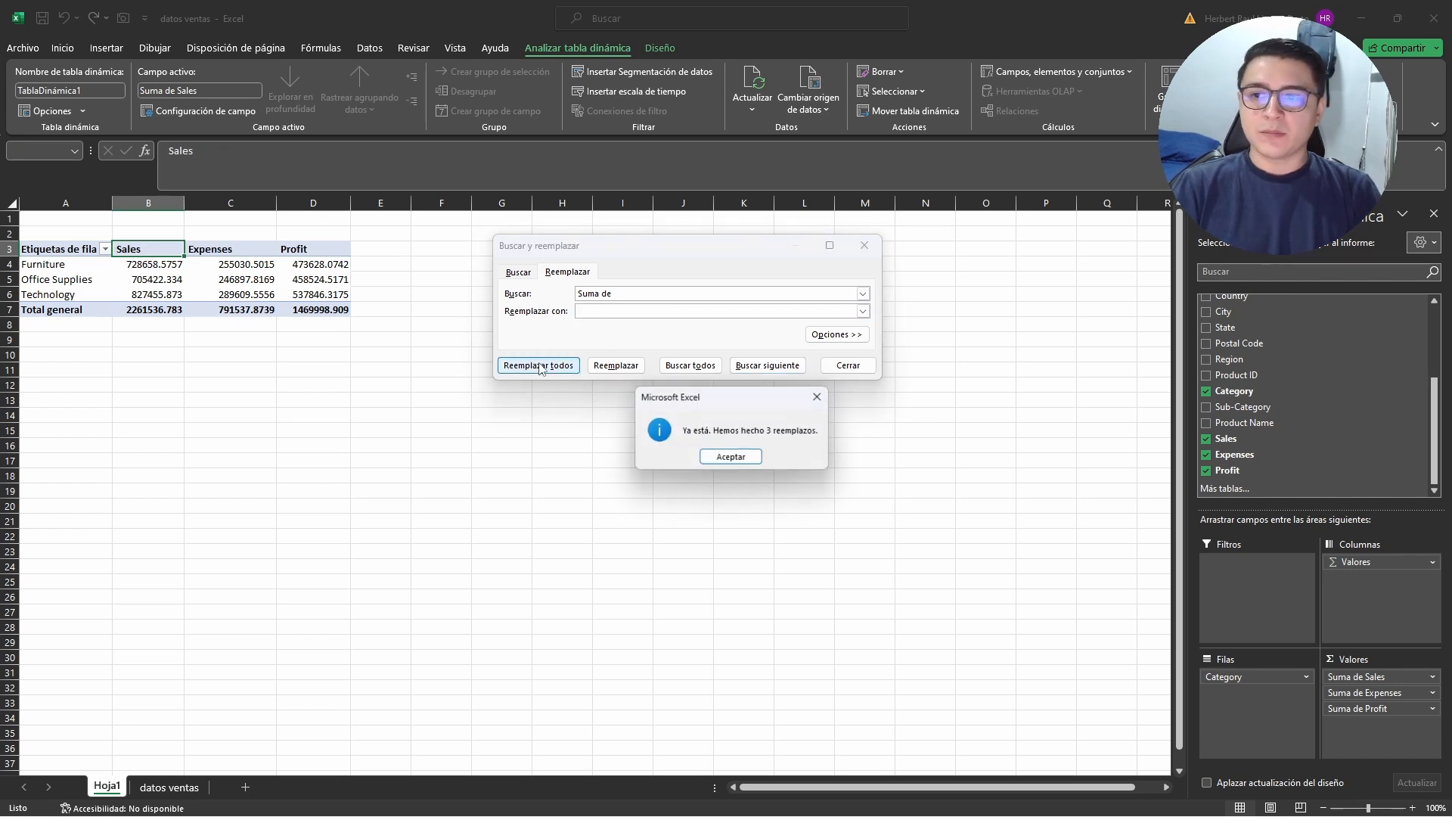
click(731, 458)
click(848, 366)
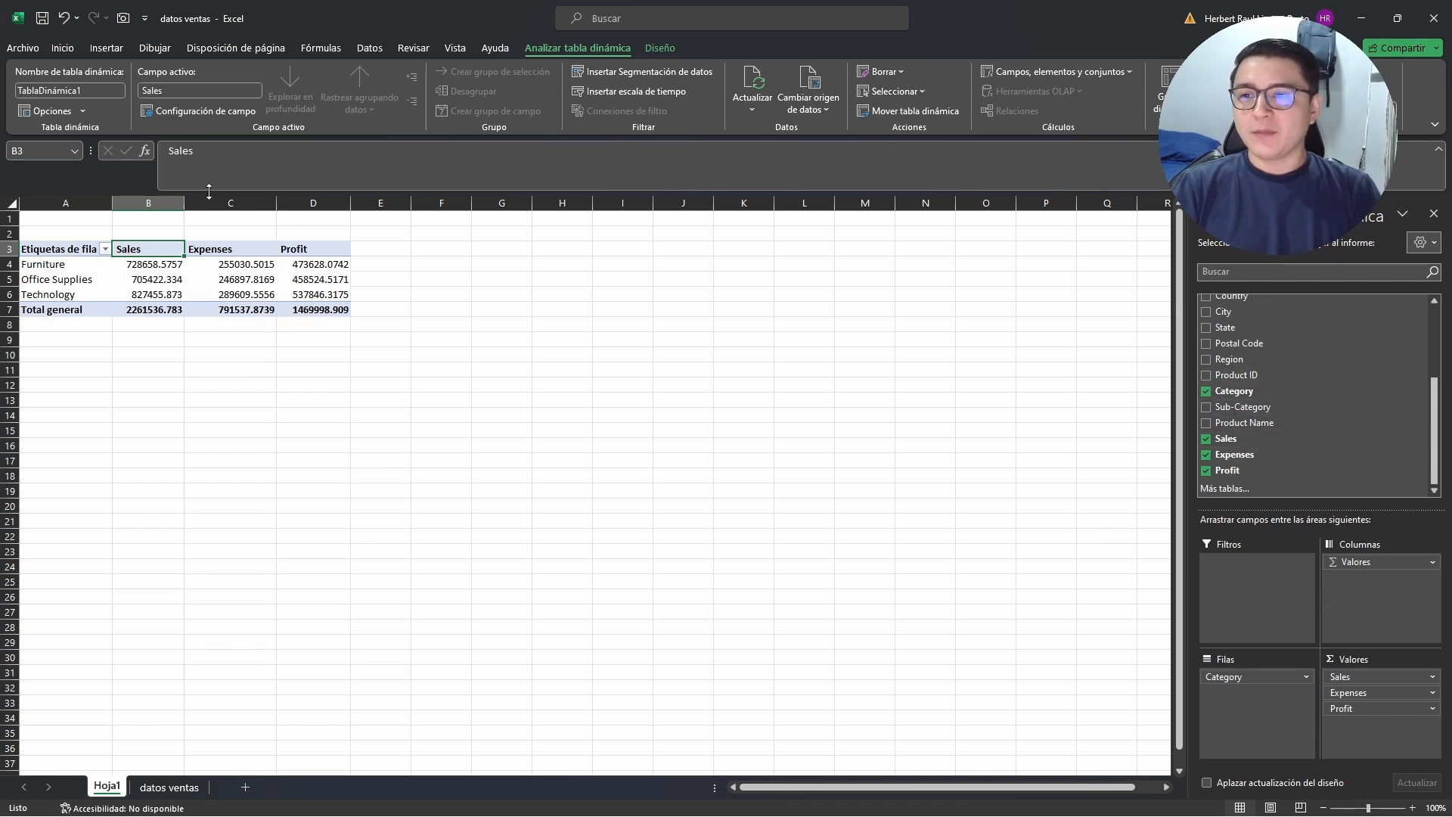
click(244, 163)
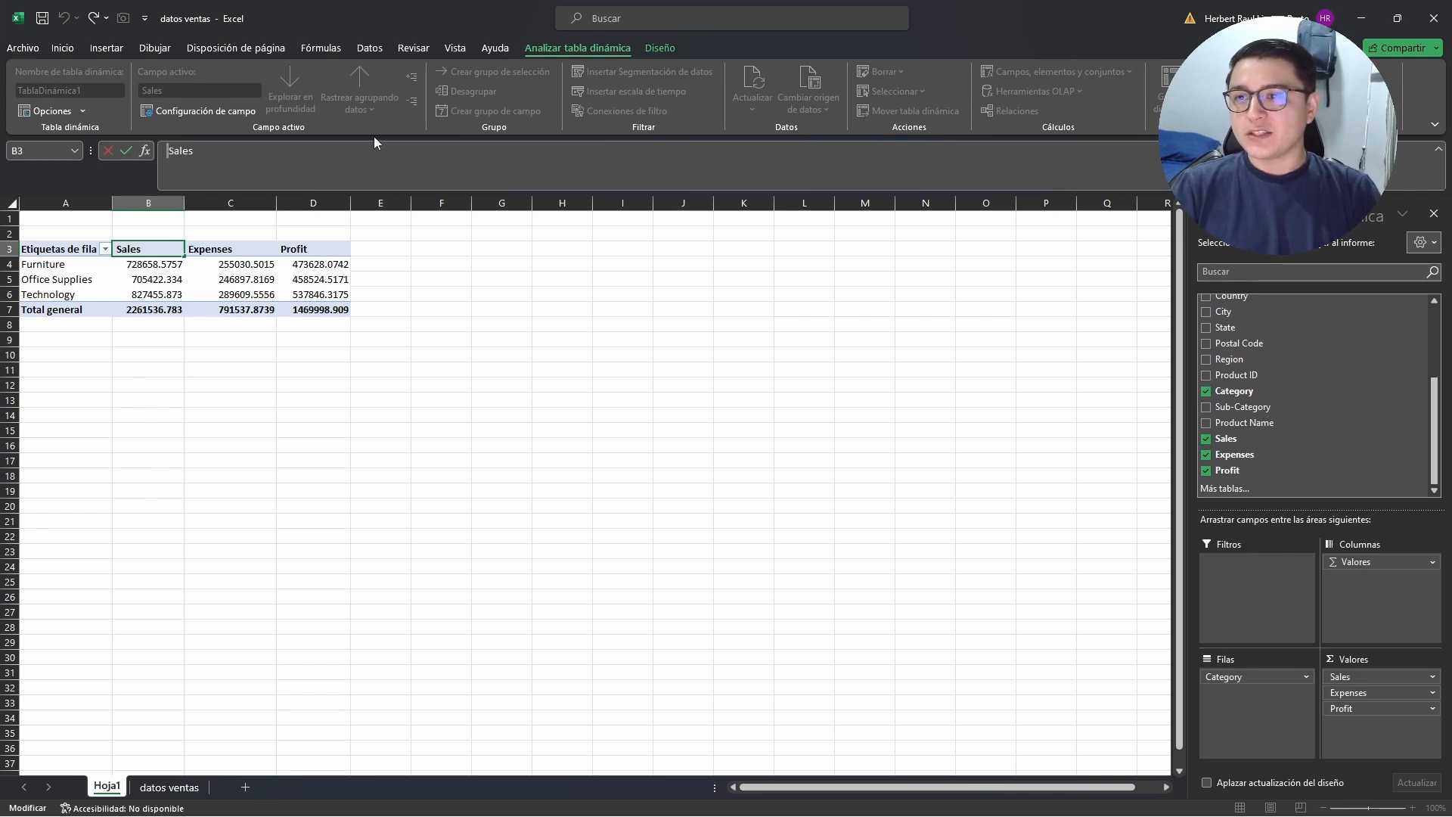
double_click(158, 243)
key(Escape)
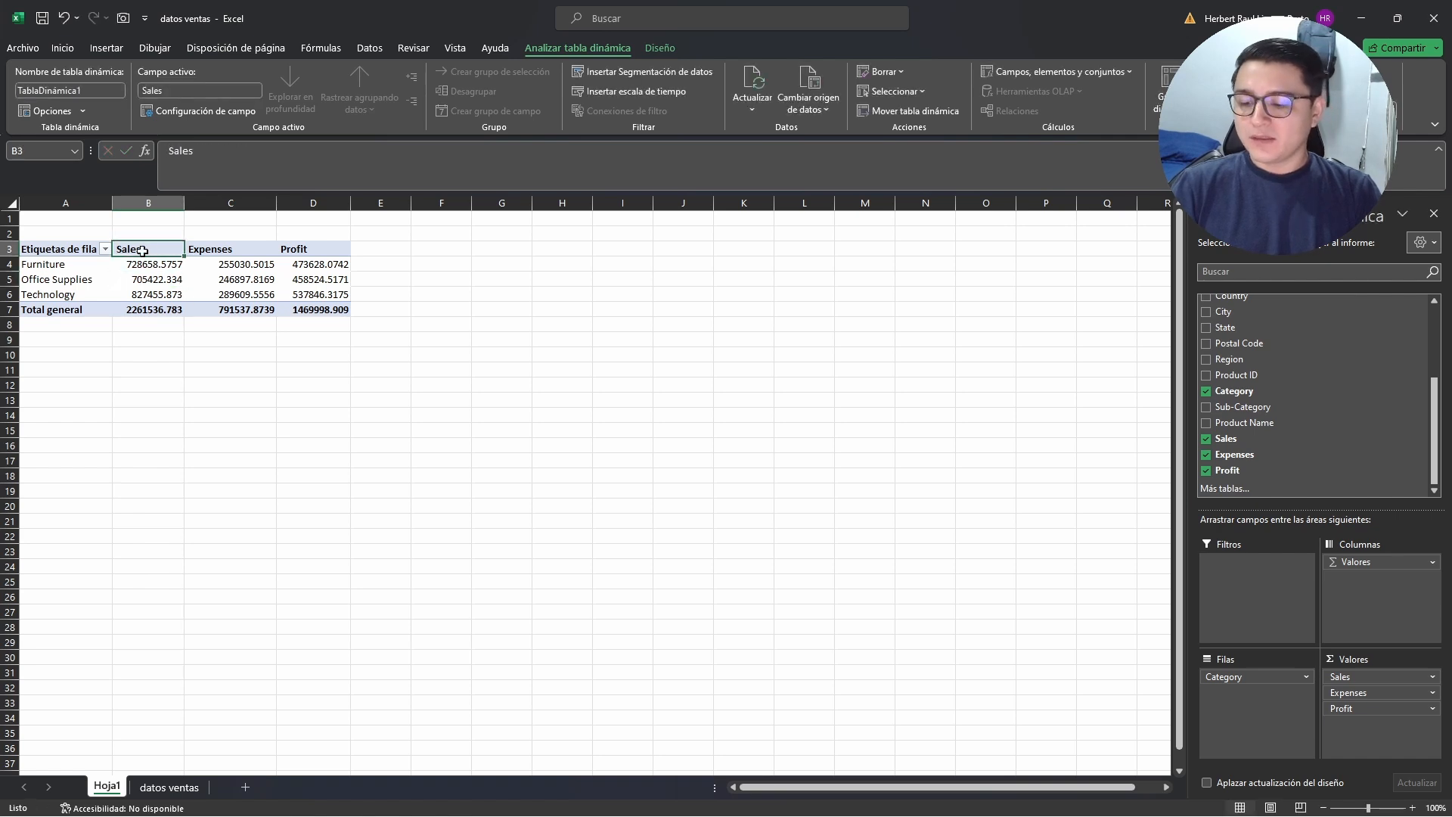
- Undo the replacement and rename the "Suma de Sales" header as " Sales", keeping the leading space
key(ctrl+z)
click(210, 149)
key(BackSpace)
key(BackSpace)
key(BackSpace)
key(BackSpace)
key(BackSpace)
key(BackSpace)
key(BackSpace)
key(BackSpace)
key(Return)
key(Up)
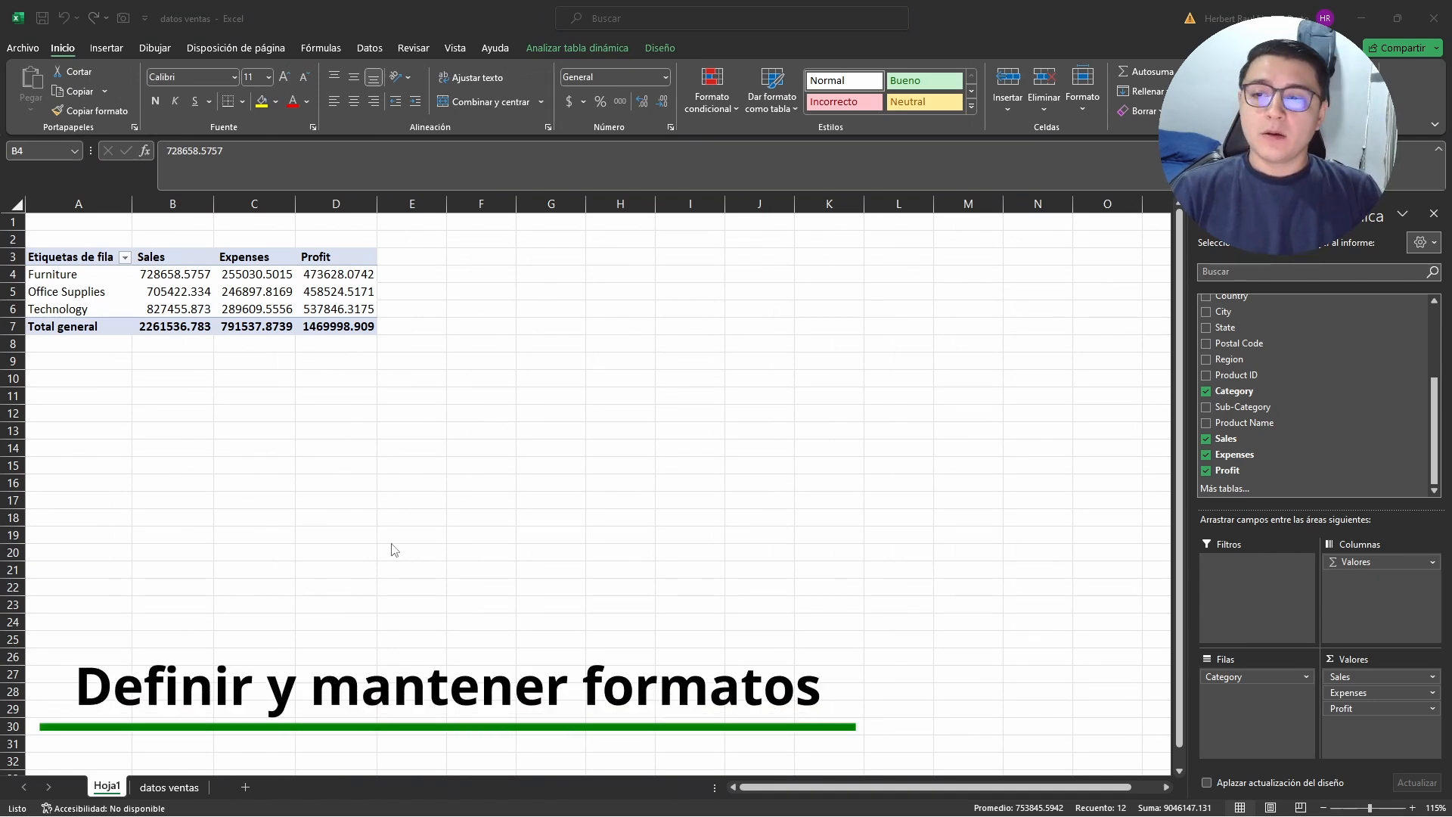
- Format all the pivot table's values and totals as accounting currency with no decimals
click(174, 280)
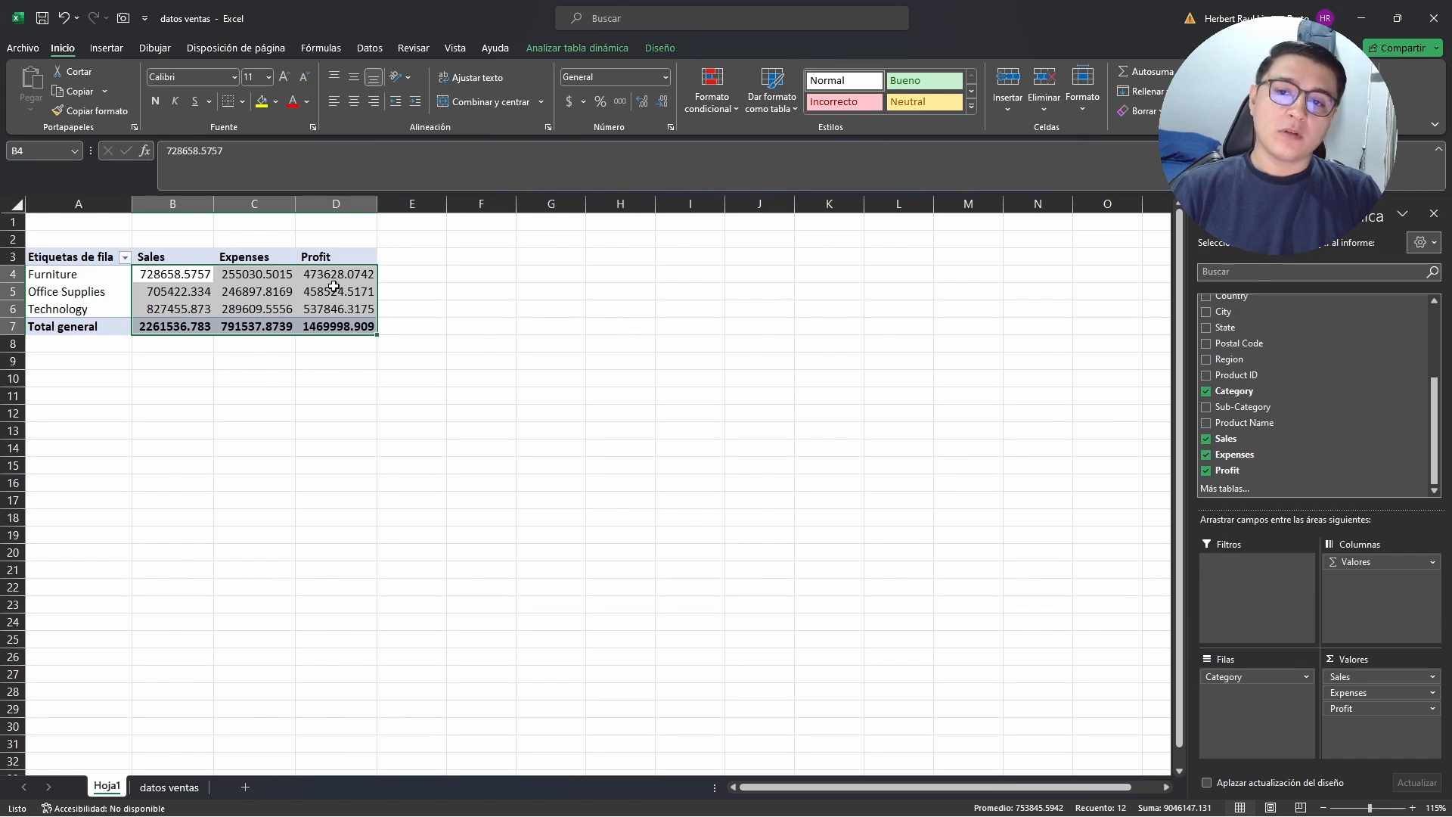
click(569, 102)
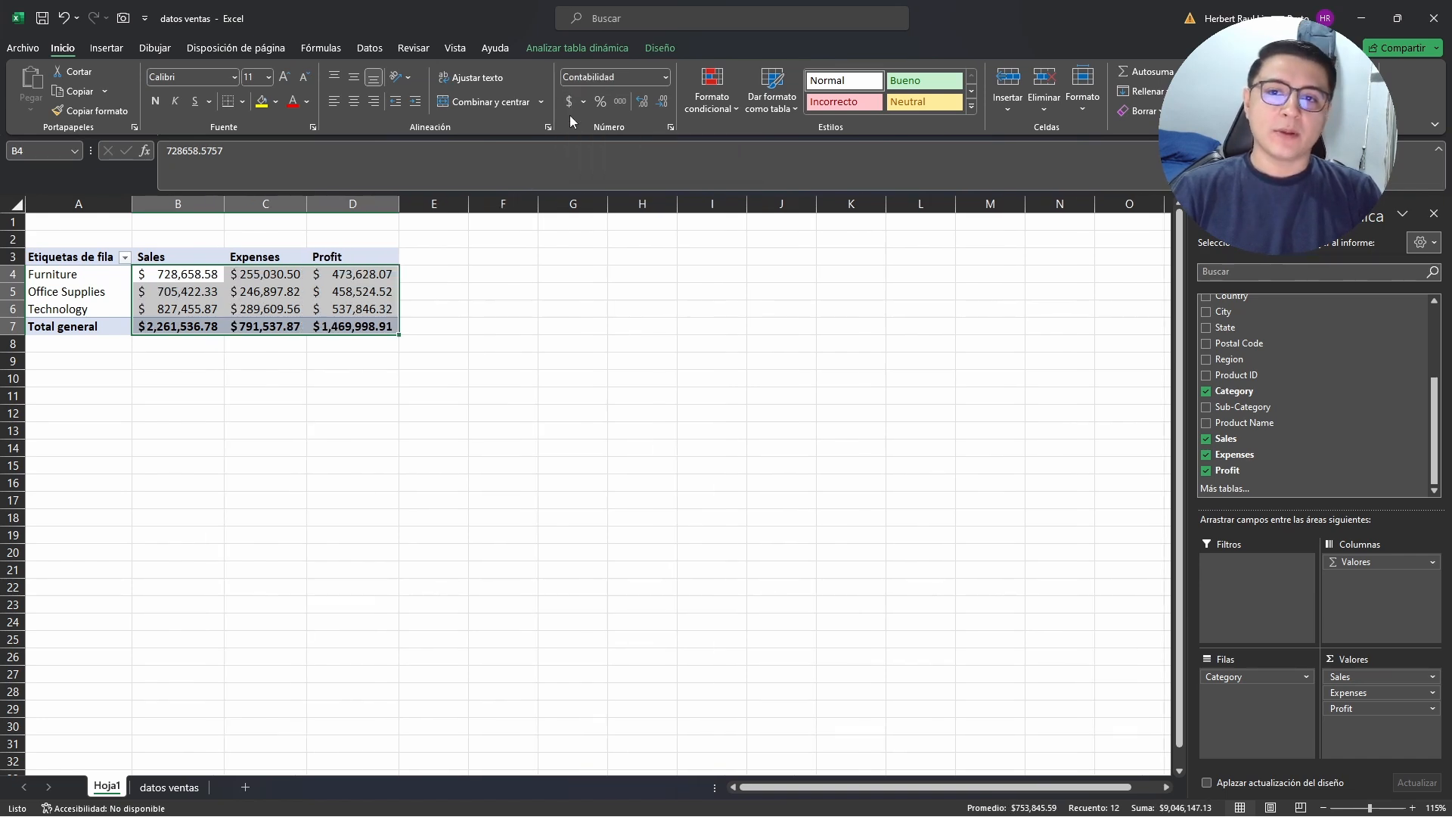
click(662, 102)
click(662, 101)
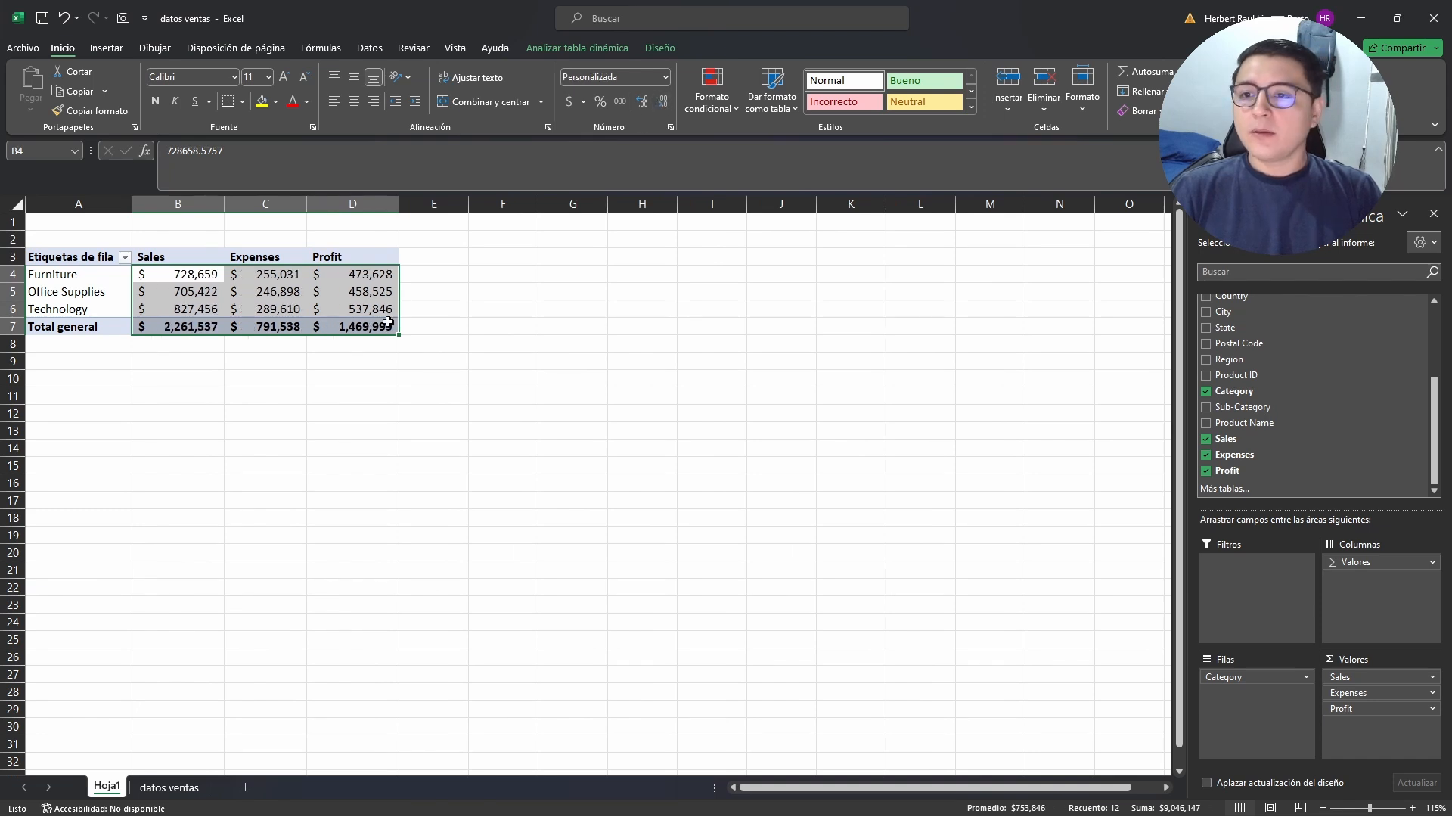
click(269, 293)
- Right-align the Sales, Expenses and Profit headers and make the three category labels bold
drag(162, 259, 328, 261)
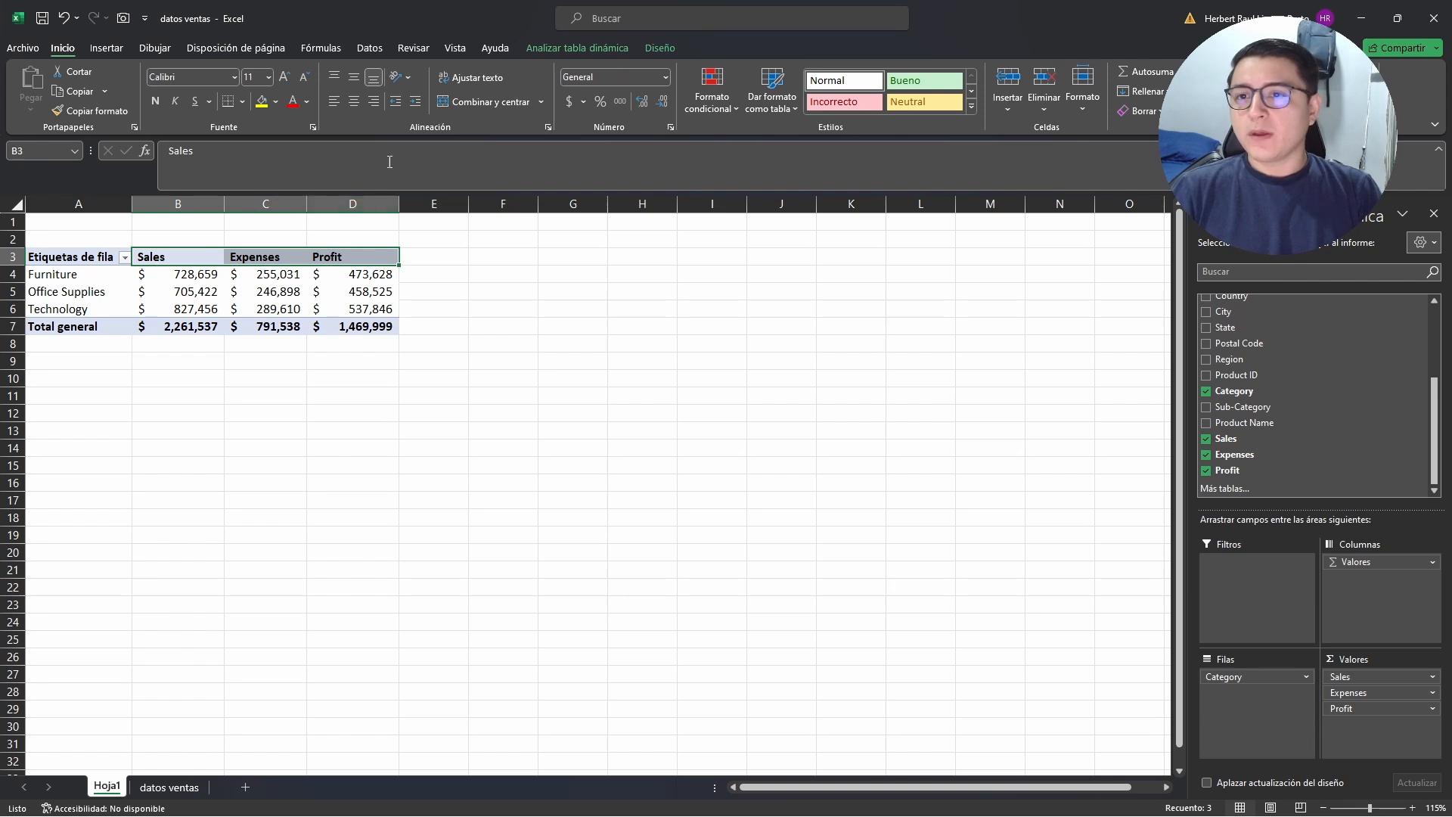
click(374, 101)
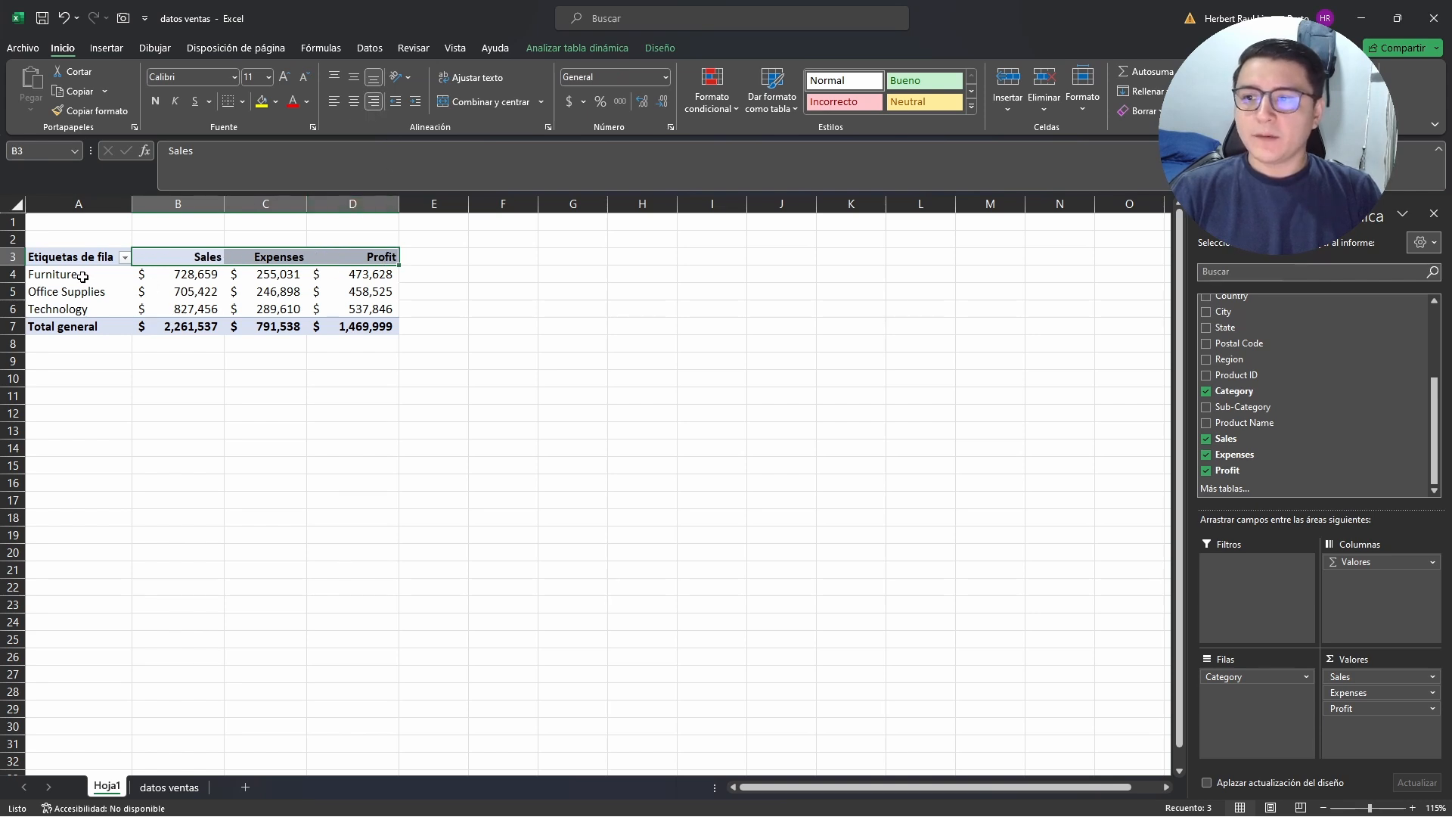
drag(83, 277, 80, 309)
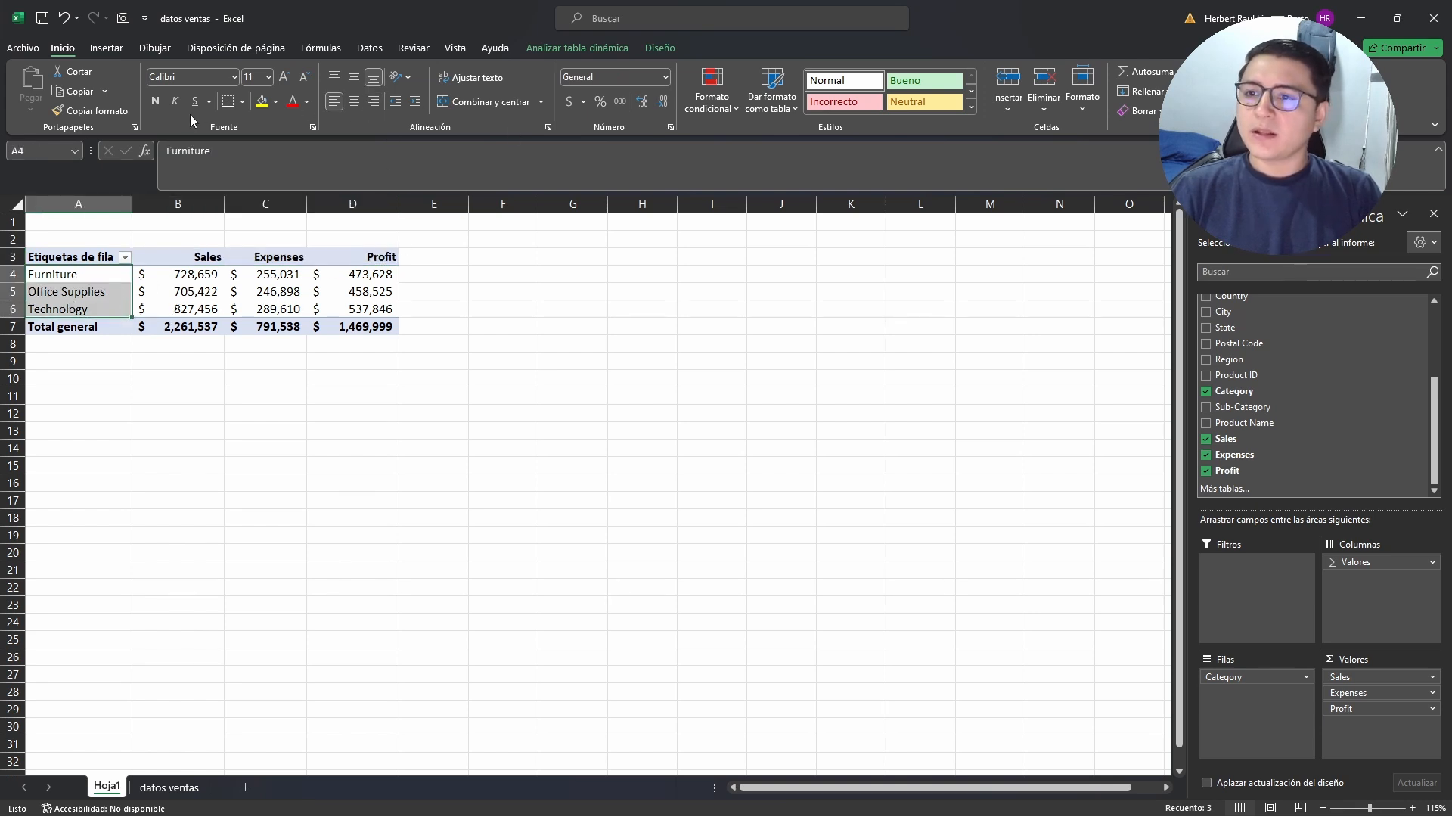
click(155, 100)
click(218, 296)
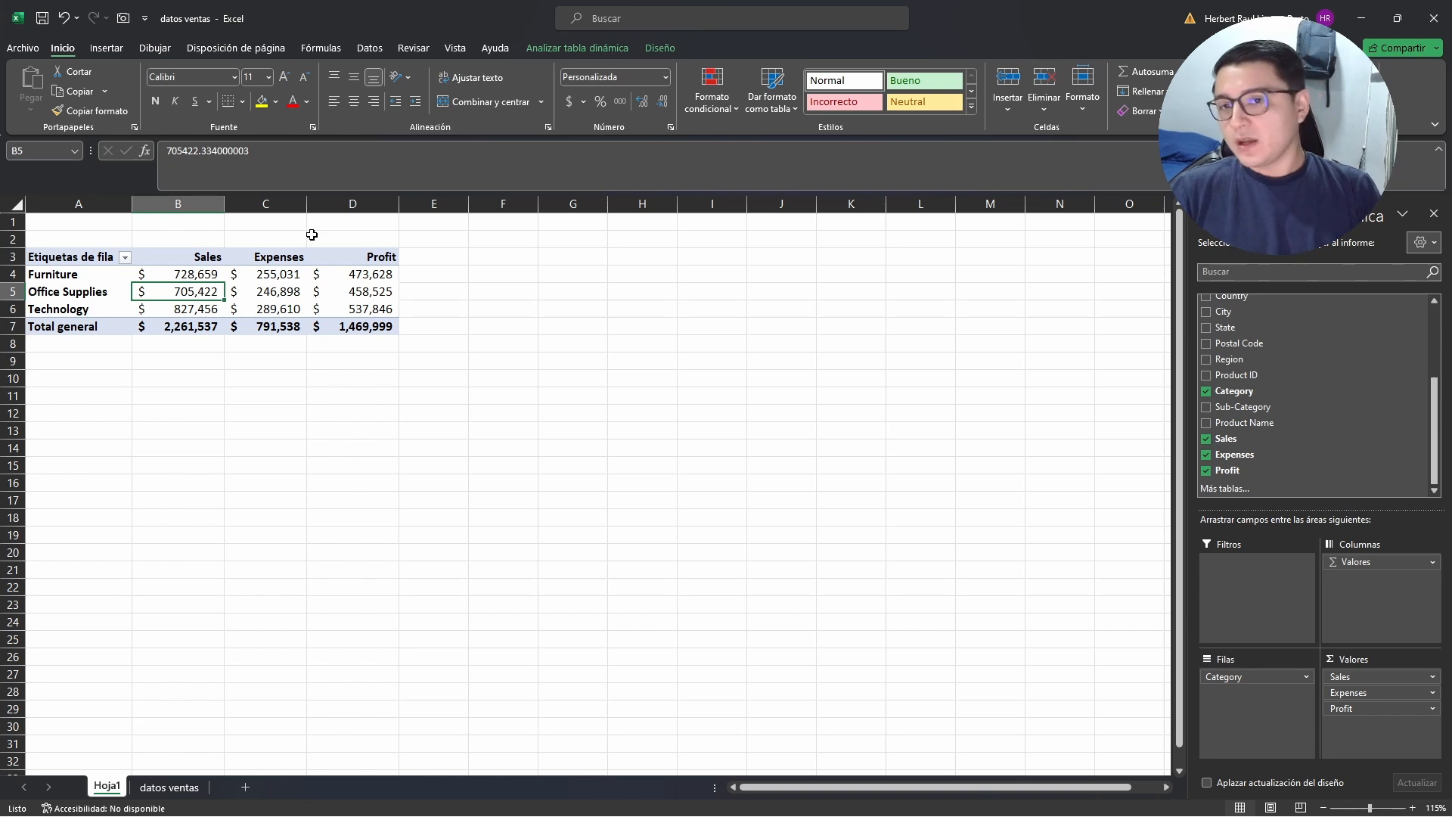
- Refresh the pivot table, and set its options to preserve cell formatting on update without autofitting column widths
click(560, 50)
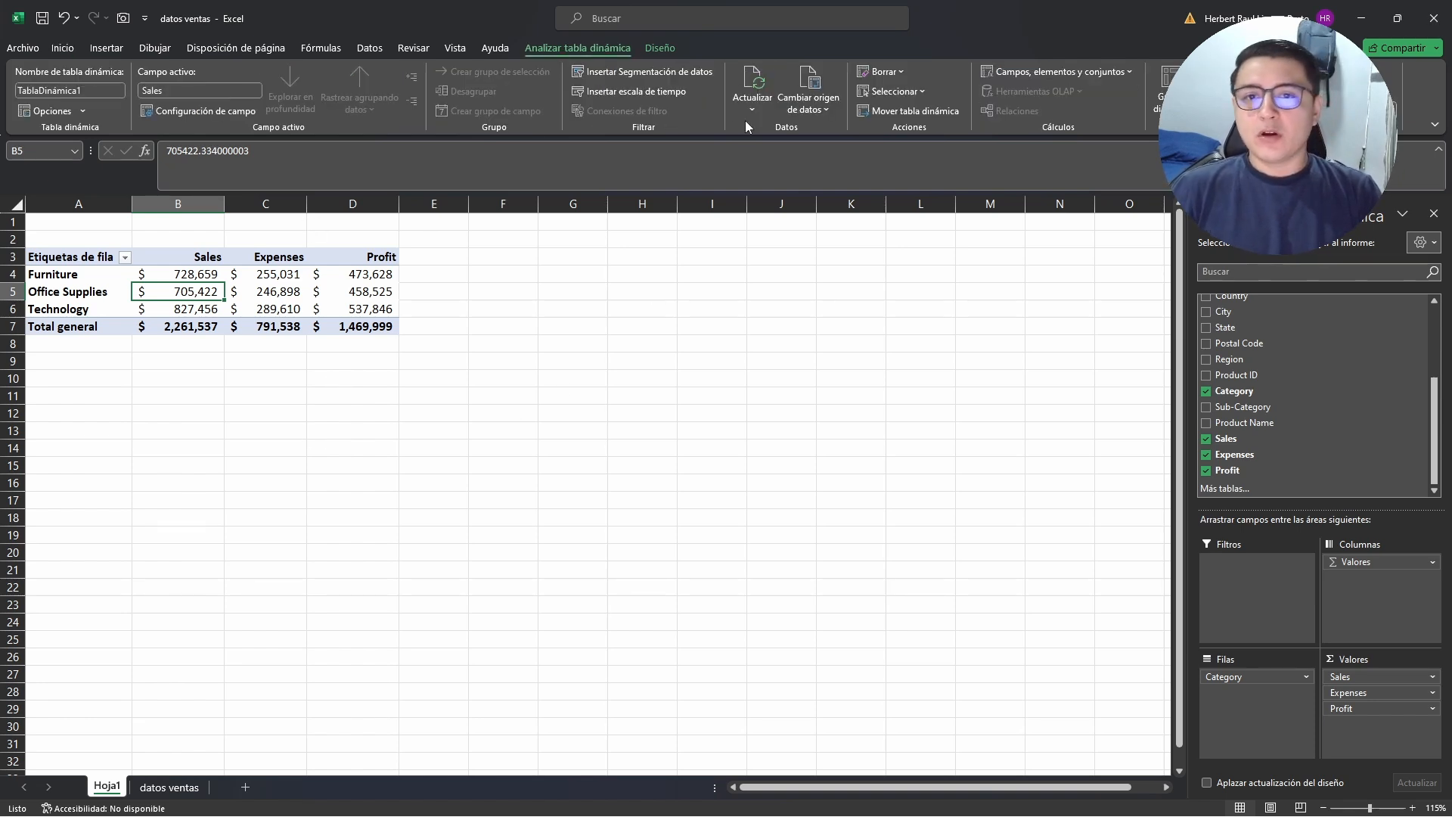
click(760, 82)
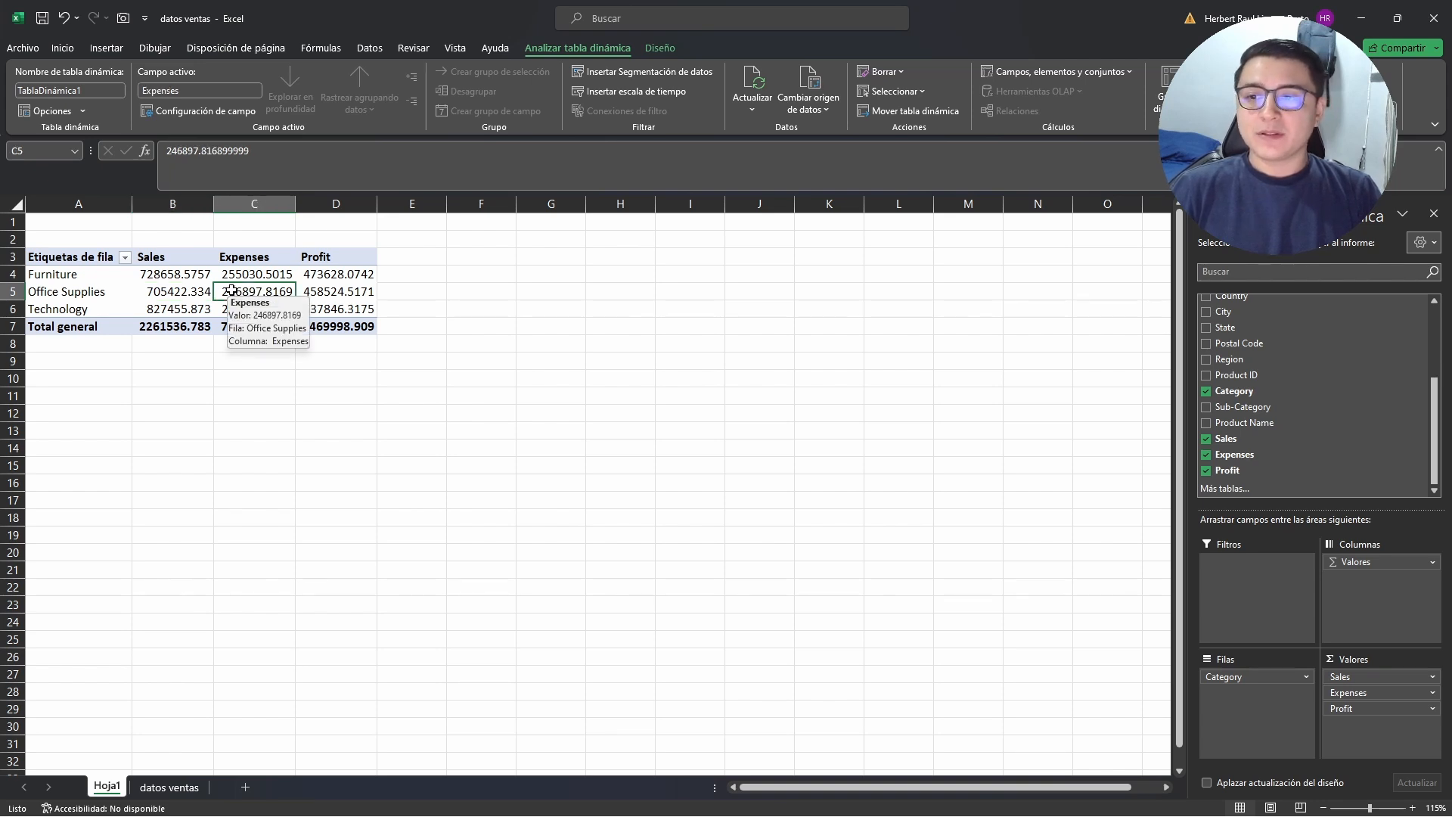
right_click(159, 291)
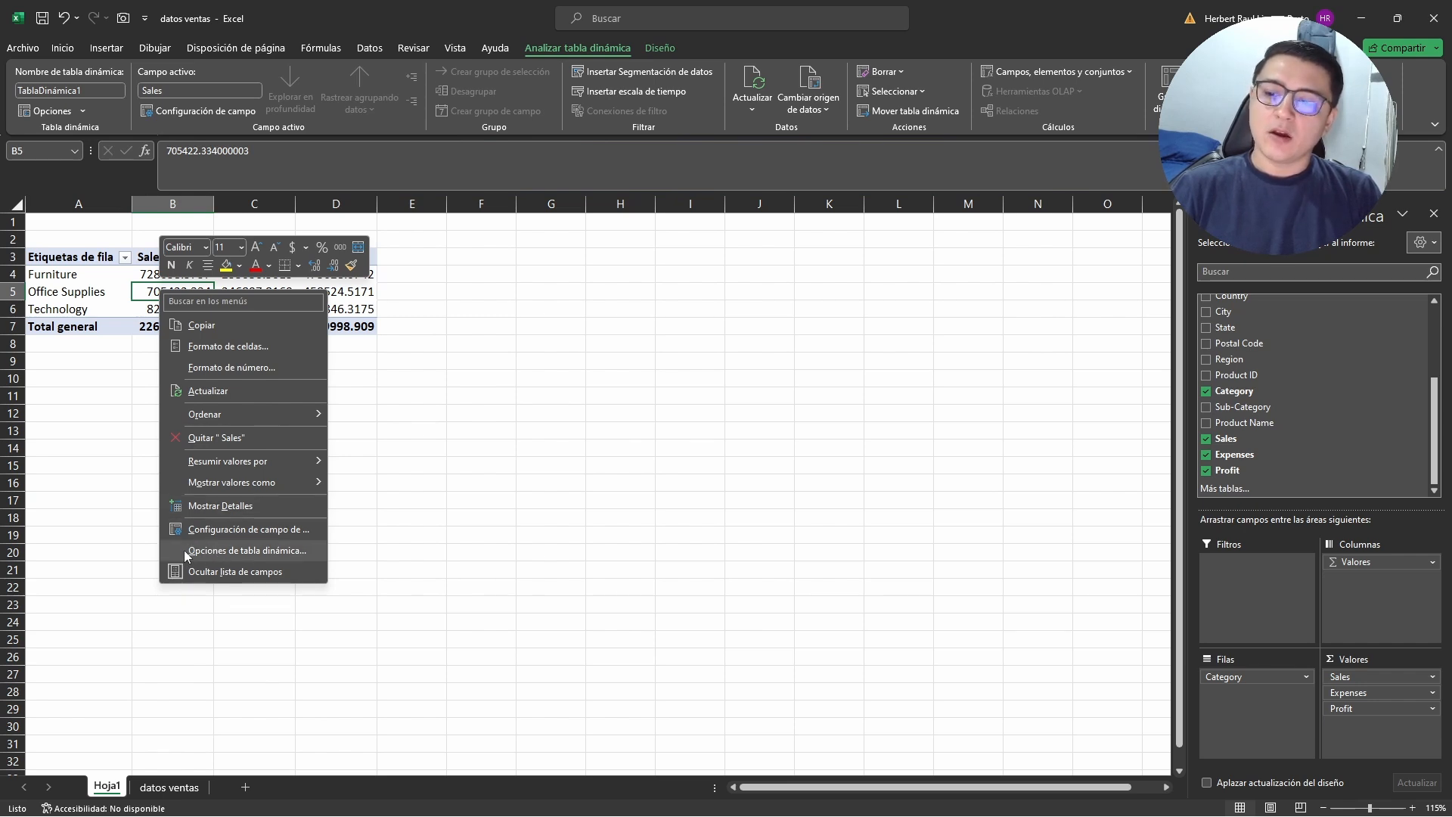
click(234, 552)
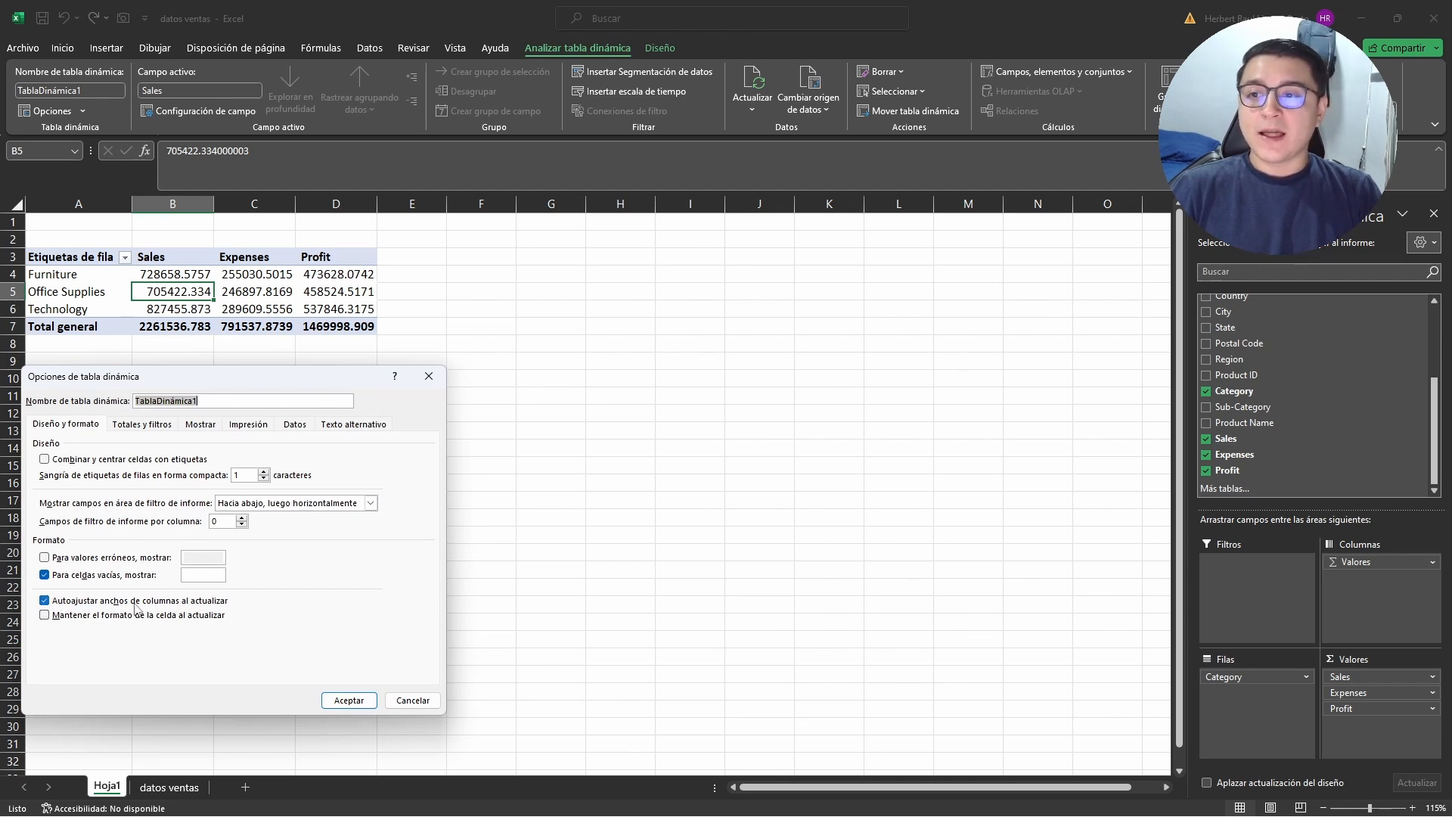
click(44, 601)
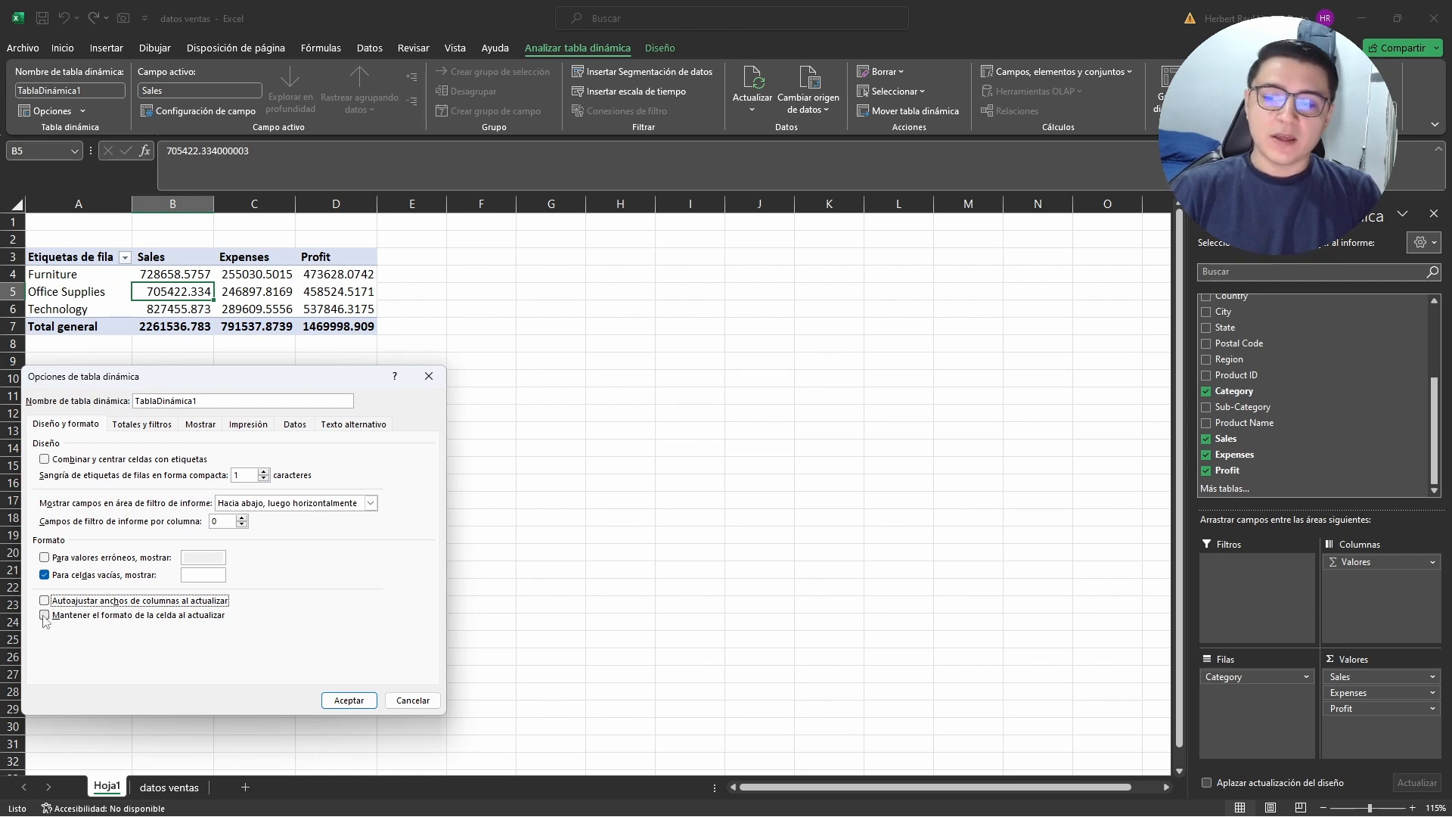
click(45, 617)
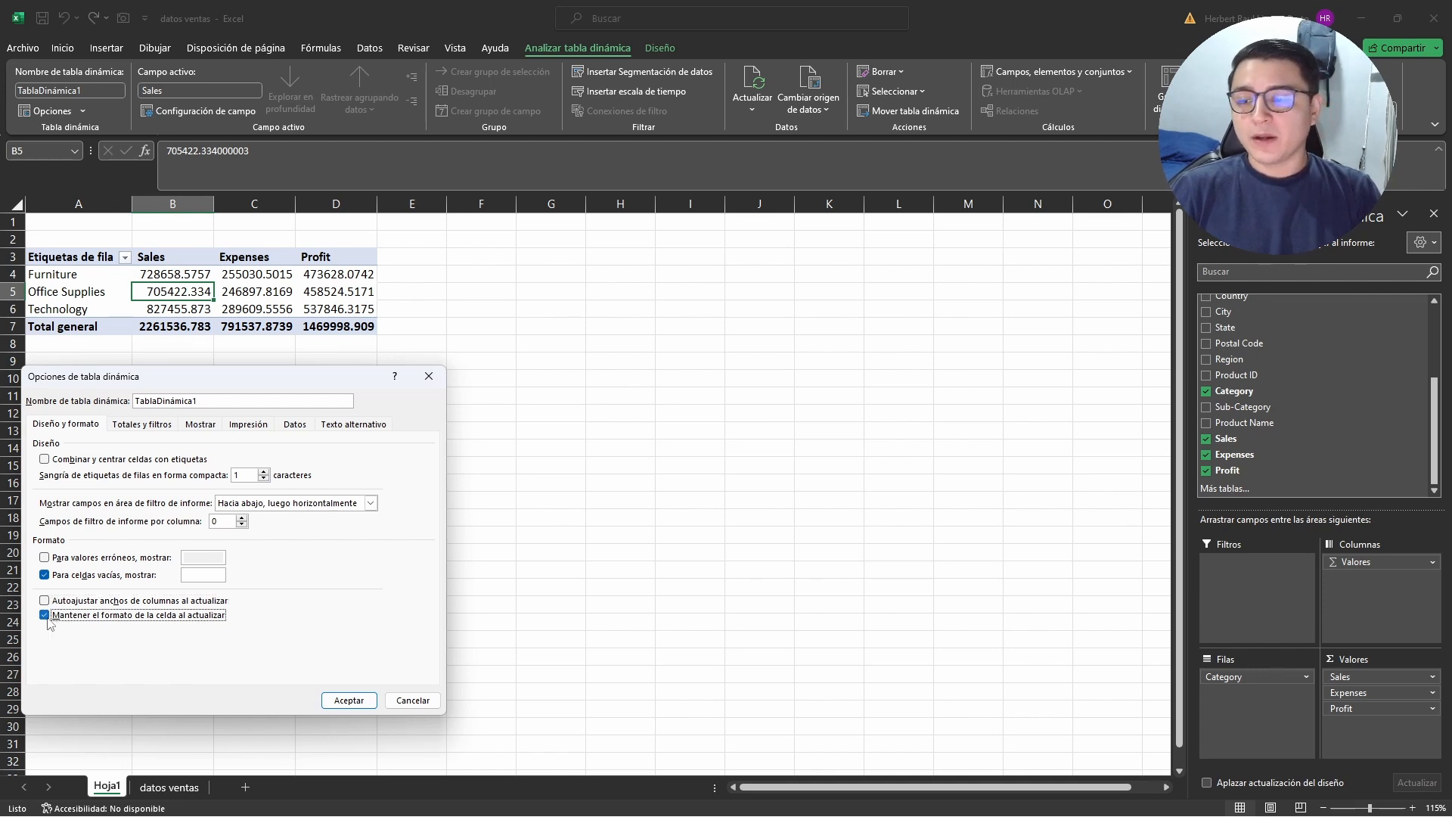
click(338, 702)
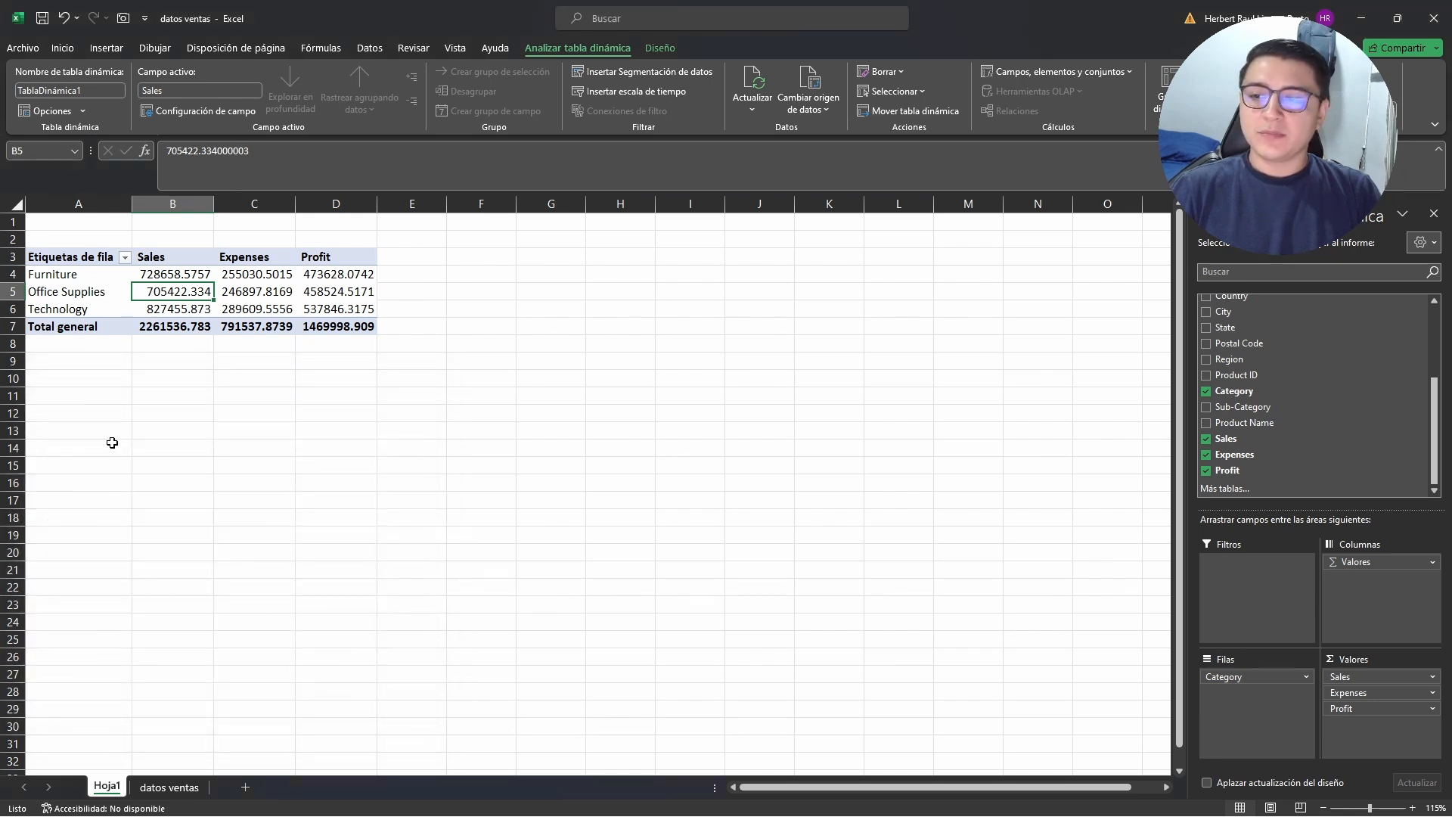
- Reapply the accounting currency format with no decimals to all the pivot table's values and totals
click(160, 277)
drag(159, 276, 342, 328)
click(63, 47)
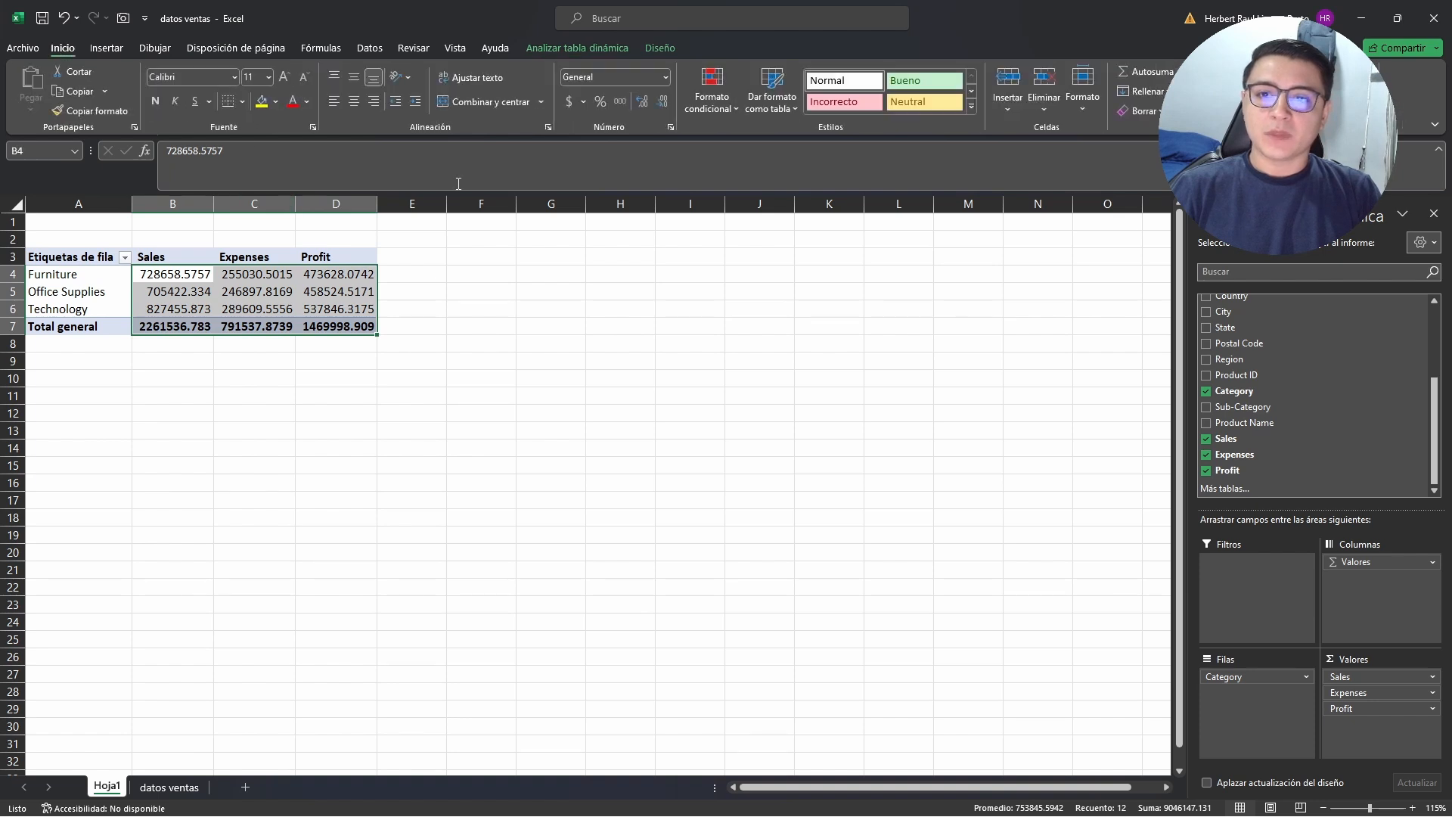
click(570, 106)
click(664, 106)
click(663, 106)
- Right-align the three value headers again and make the Furniture, Office Supplies and Technology labels bold
drag(163, 258, 333, 257)
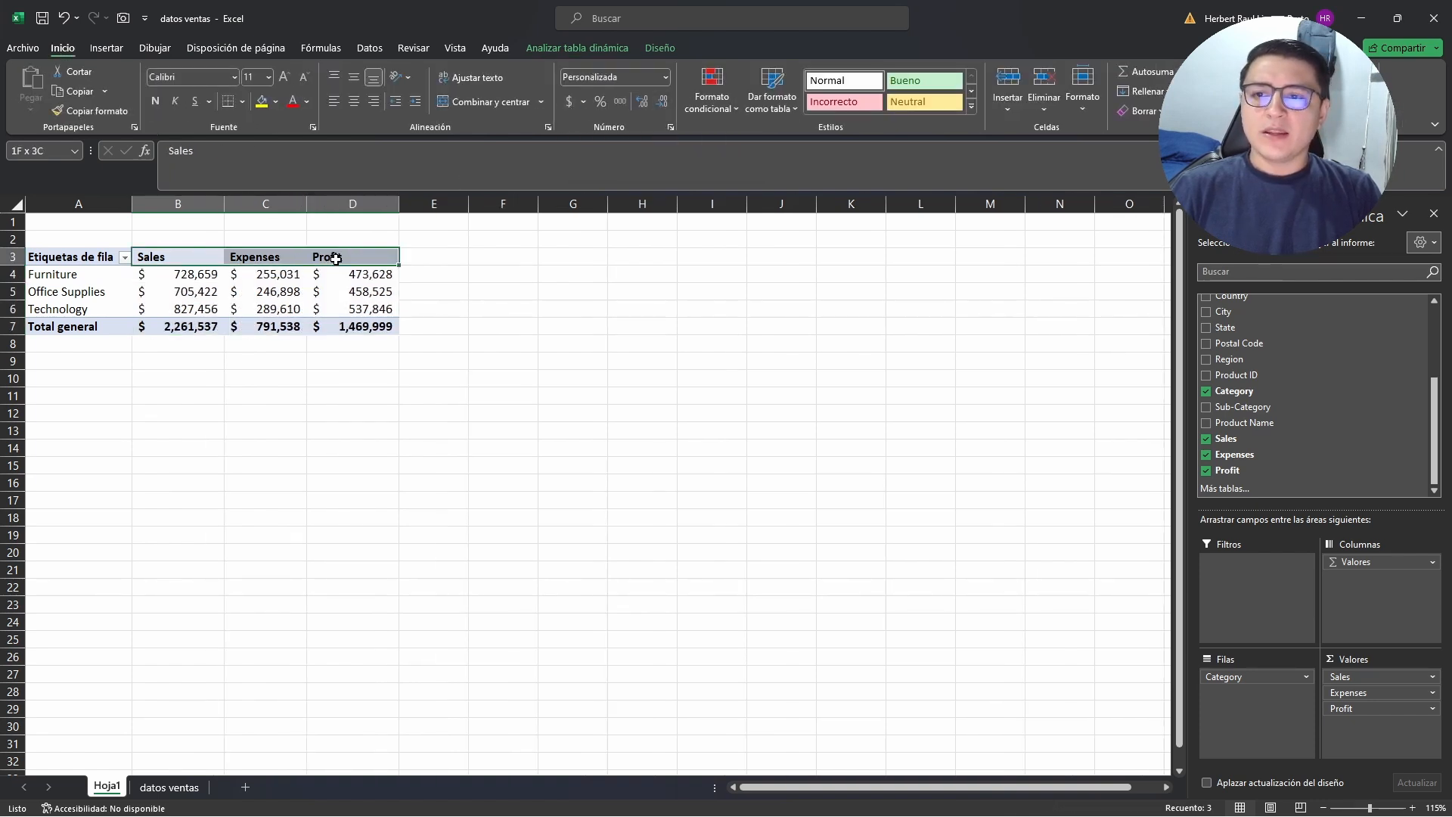
click(374, 101)
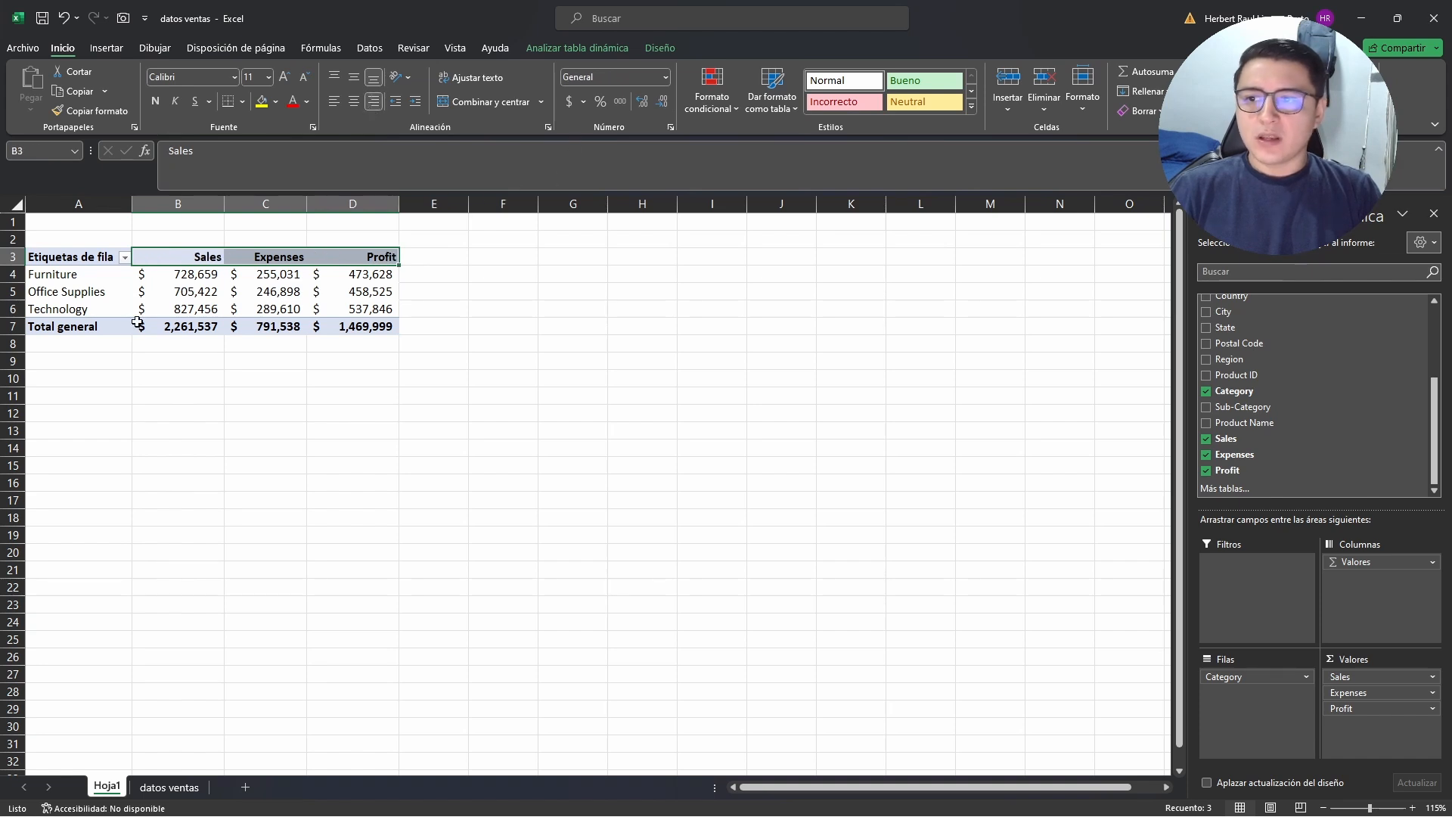
click(94, 265)
click(334, 101)
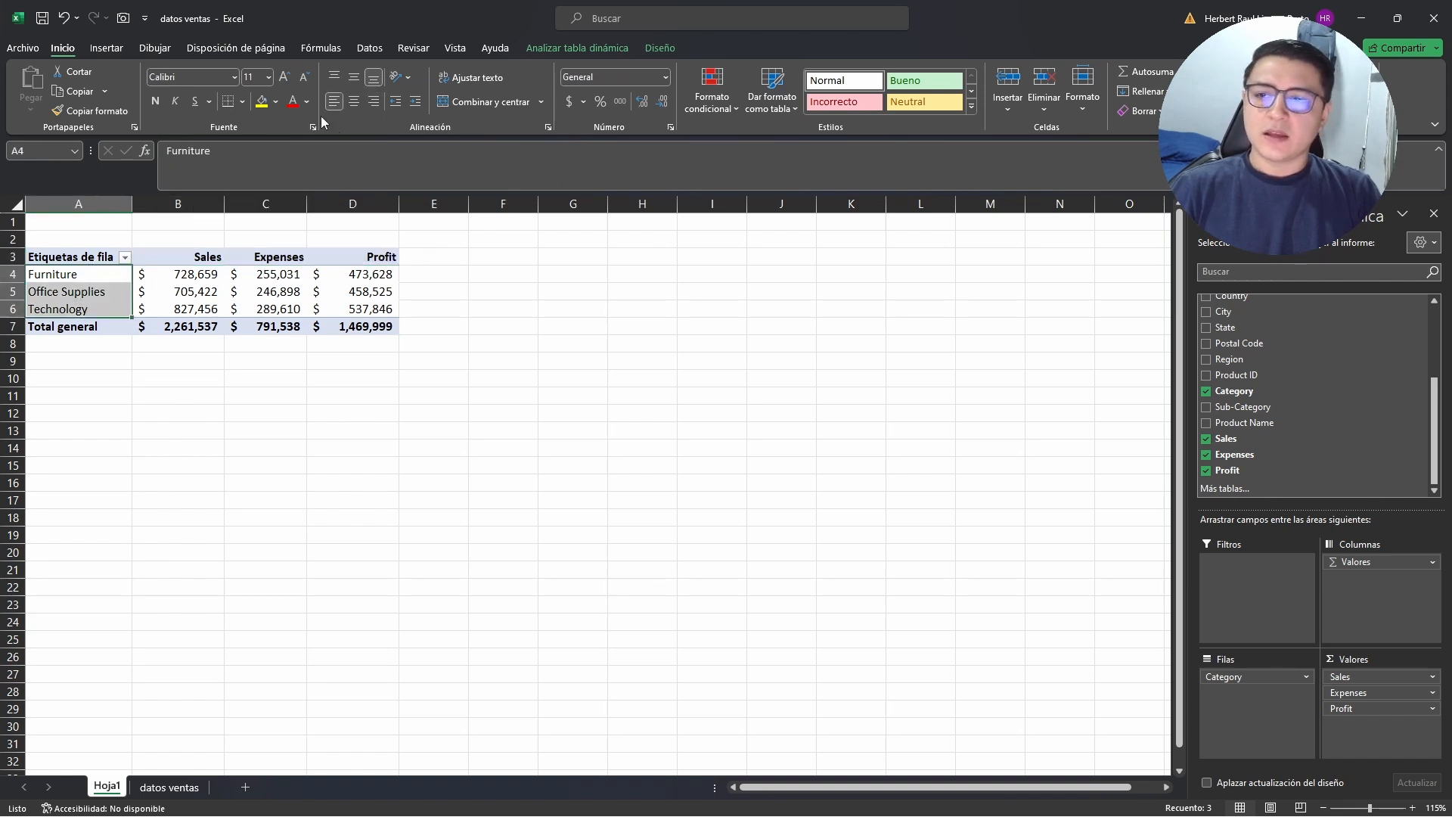
click(155, 100)
- Widen columns B to D equally and refresh the pivot table to test the formatting
drag(178, 203, 394, 198)
drag(412, 199, 473, 200)
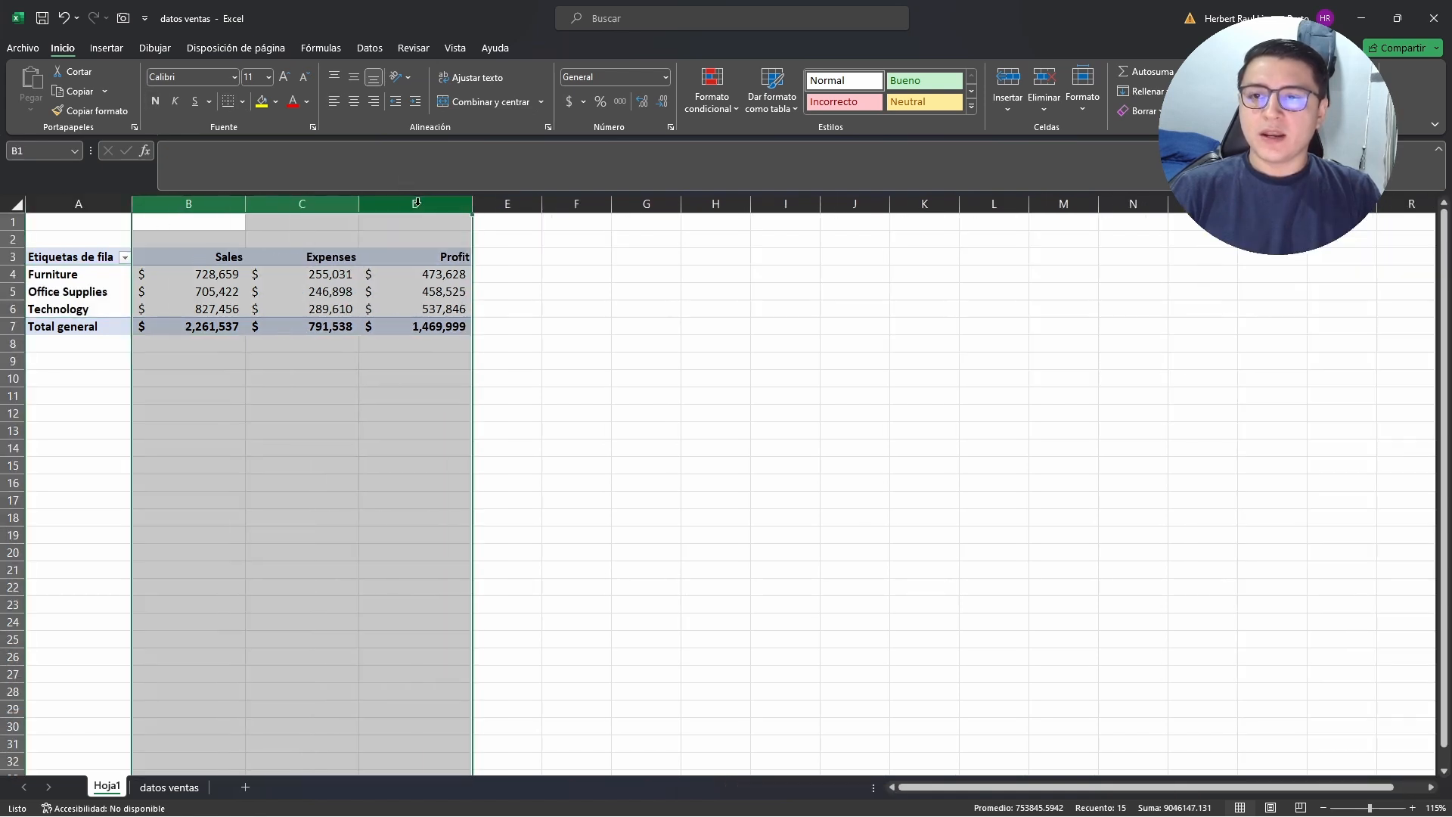
click(230, 280)
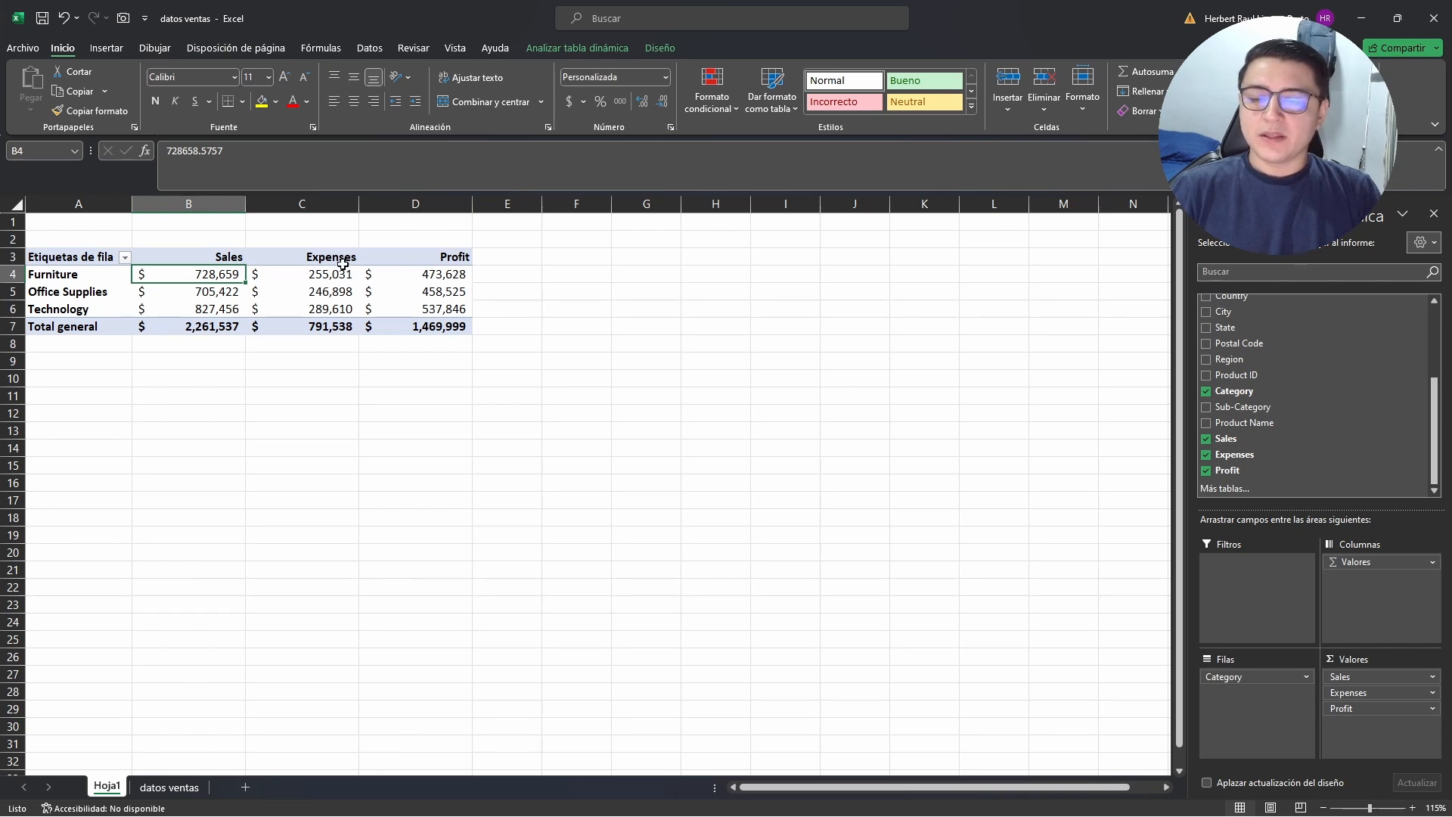
click(556, 49)
click(655, 48)
click(591, 47)
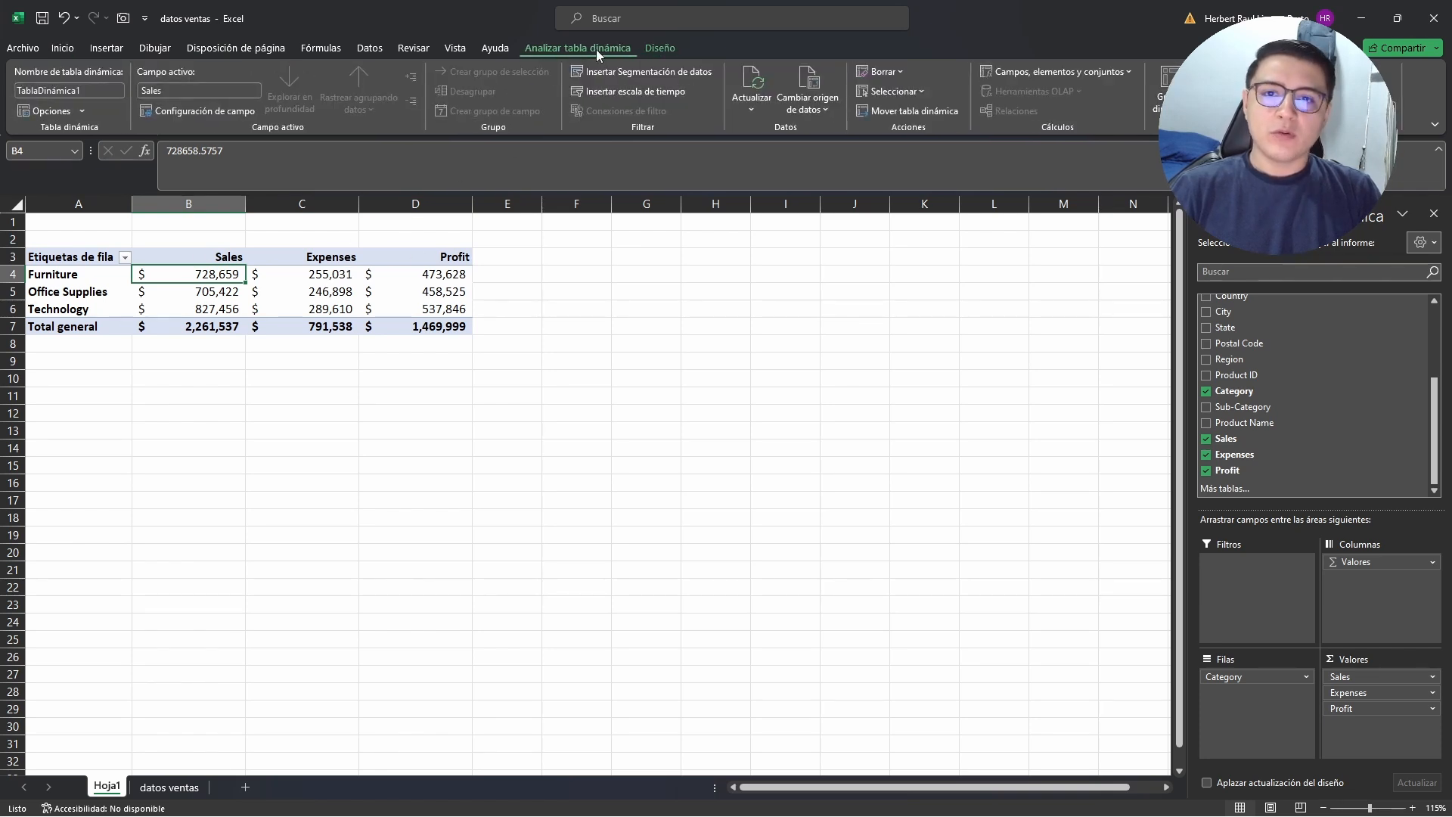
click(757, 73)
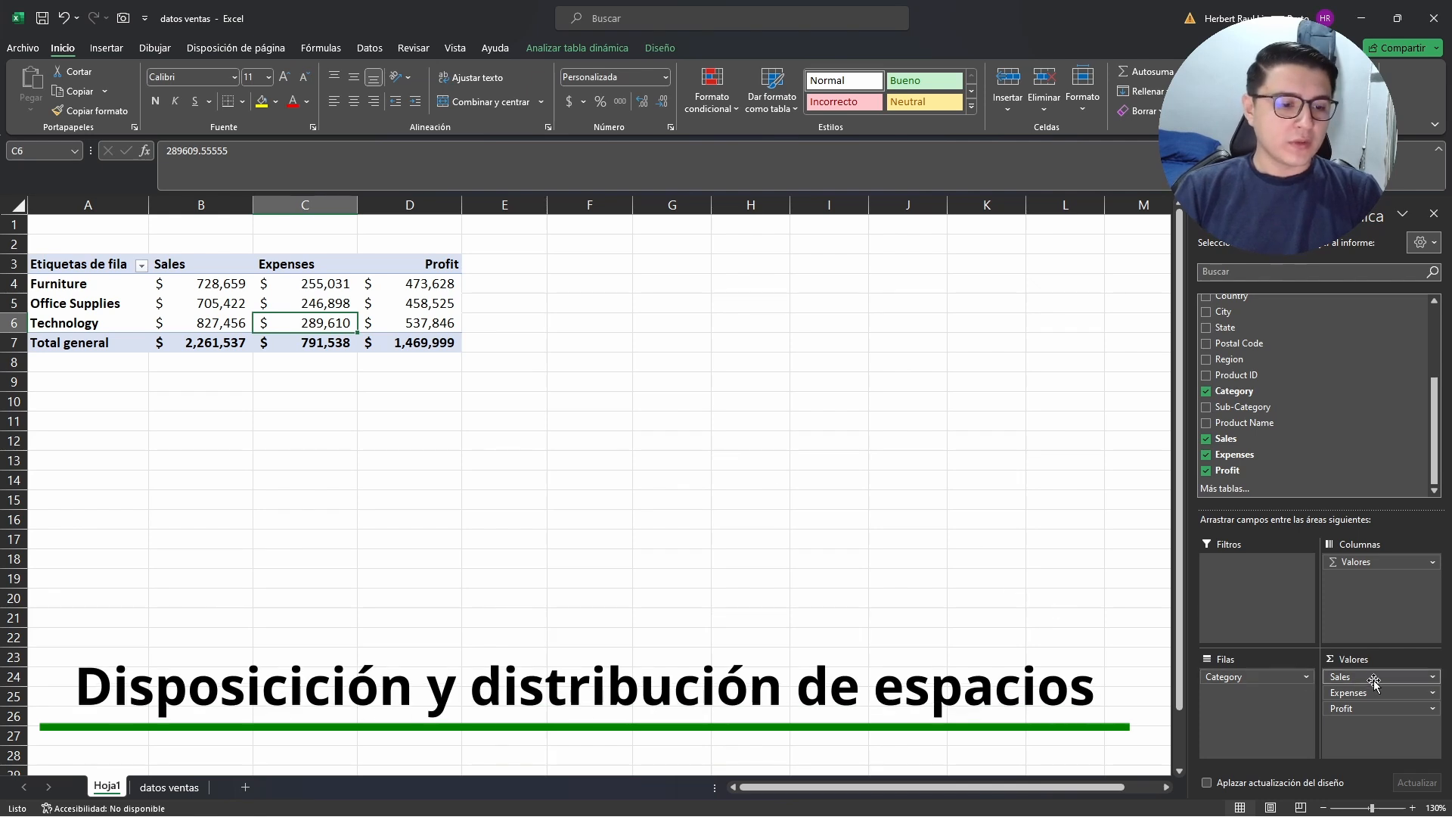
- Rearrange the pivot table with Sub-Category under Category in the rows, Region in the columns and Profit as the only value
drag(1375, 679, 1036, 605)
drag(1374, 677, 936, 566)
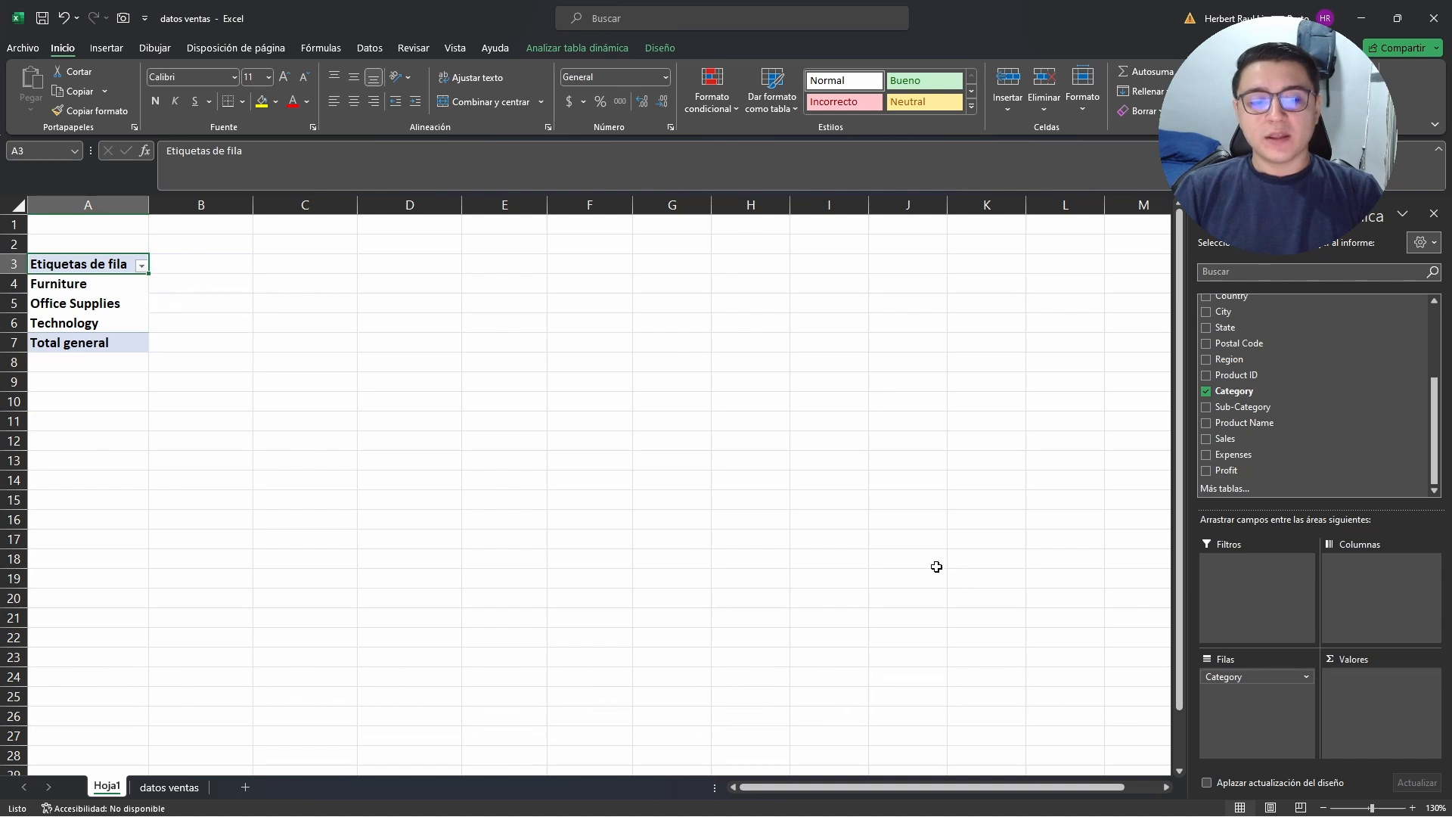
drag(1241, 408, 1236, 712)
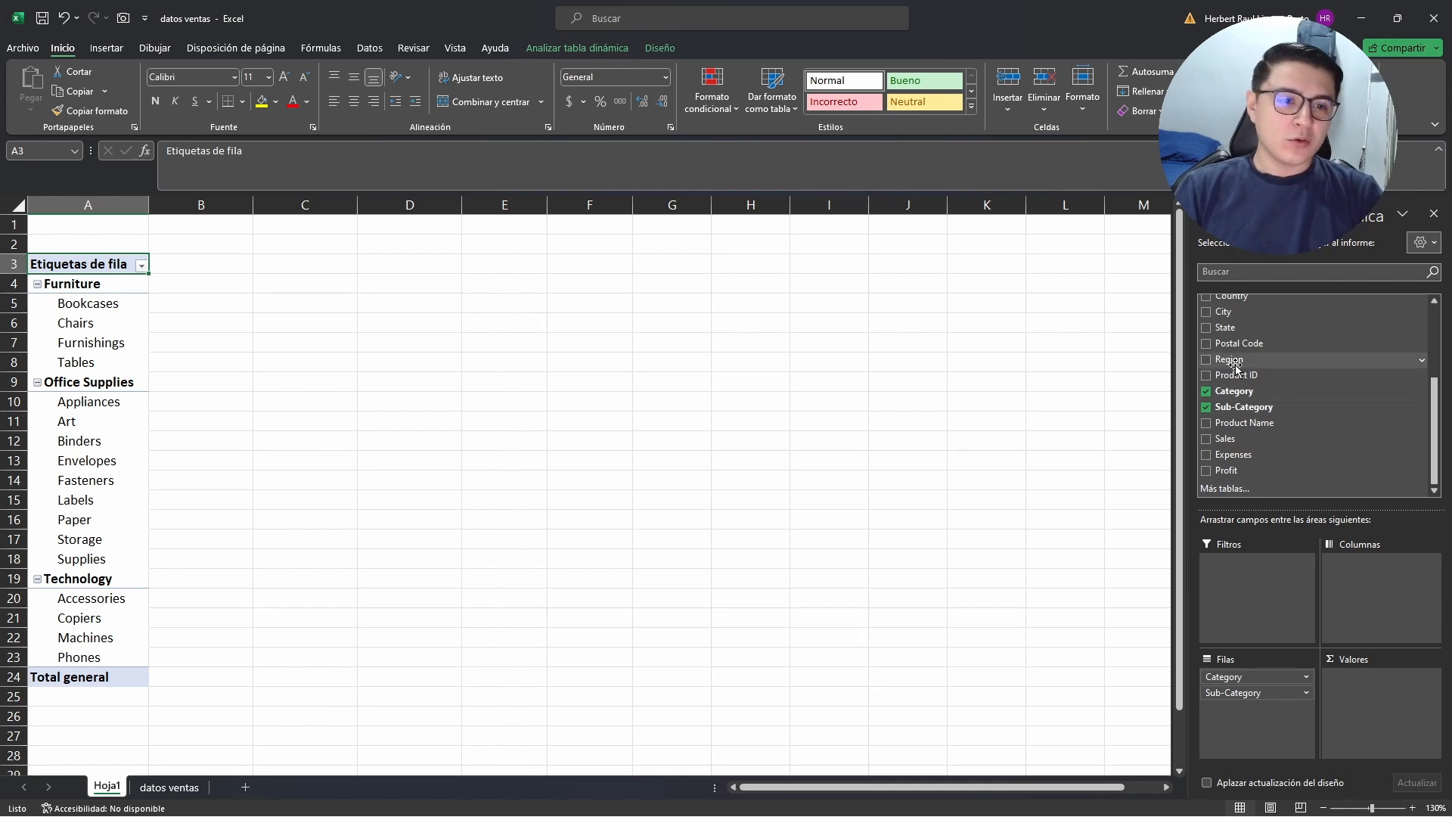
drag(1240, 359, 1379, 594)
drag(1241, 470, 1373, 686)
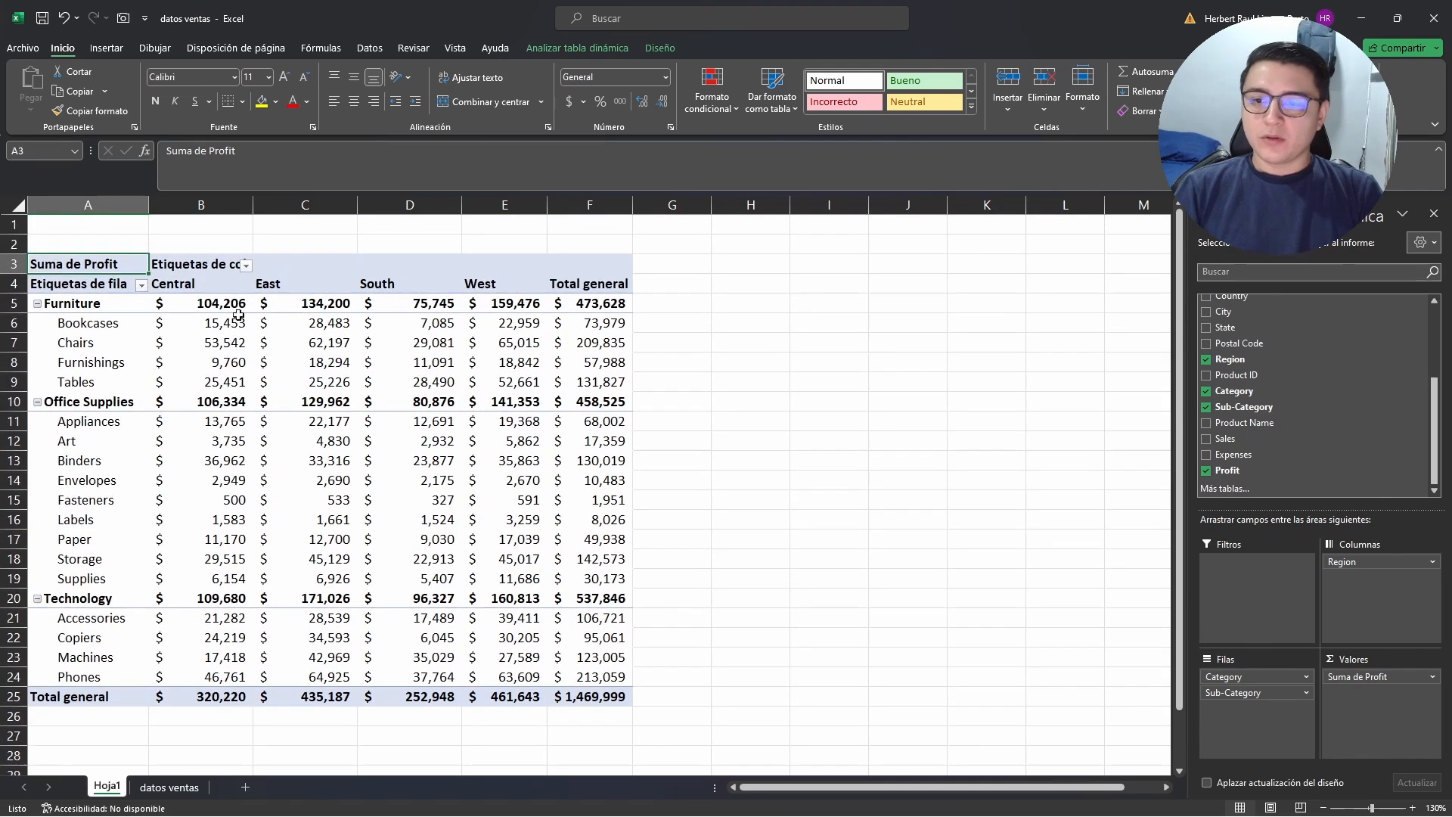
mouse_move(175, 340)
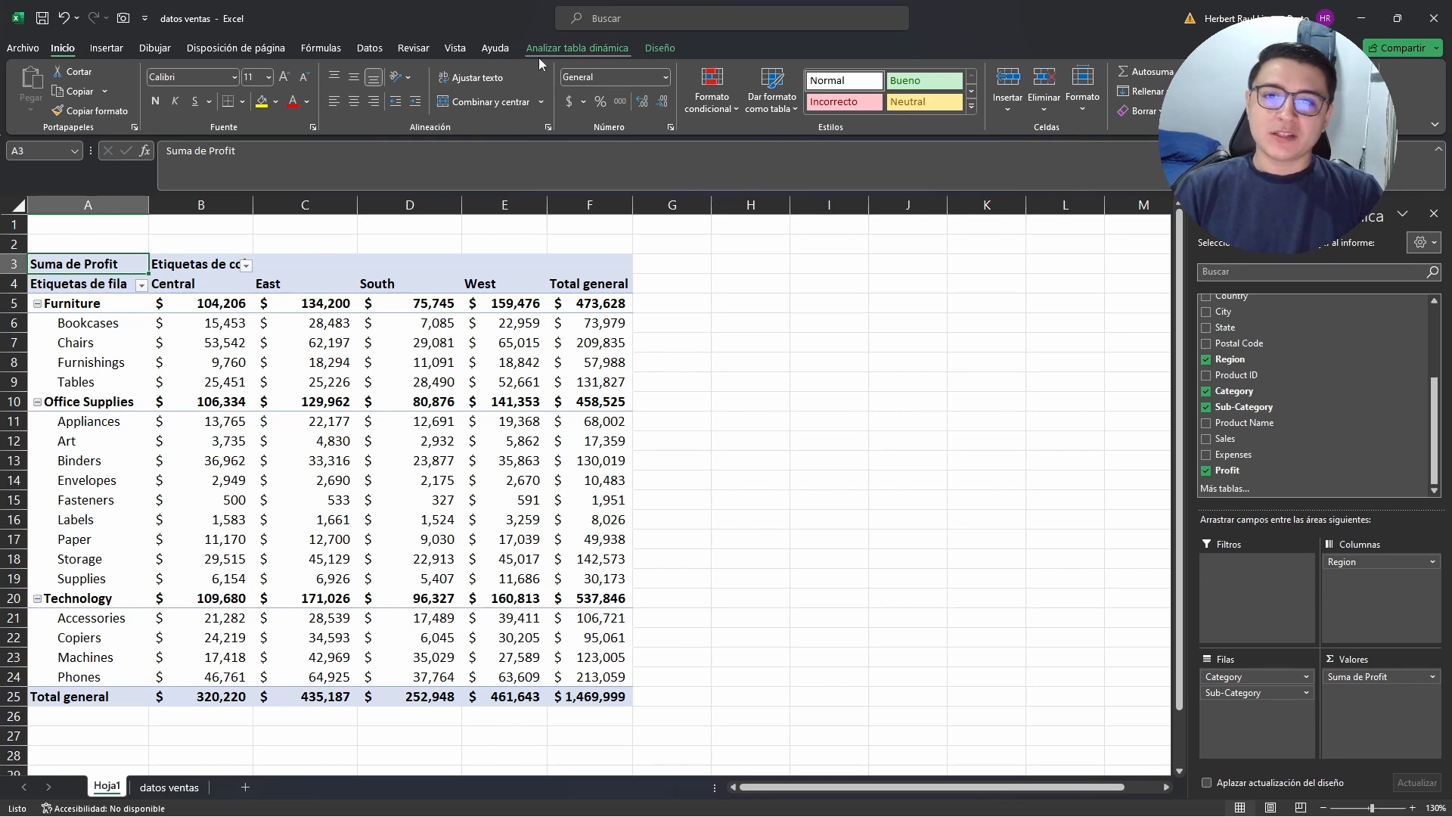
- Insert a blank line after each item in the pivot table
click(609, 48)
click(661, 49)
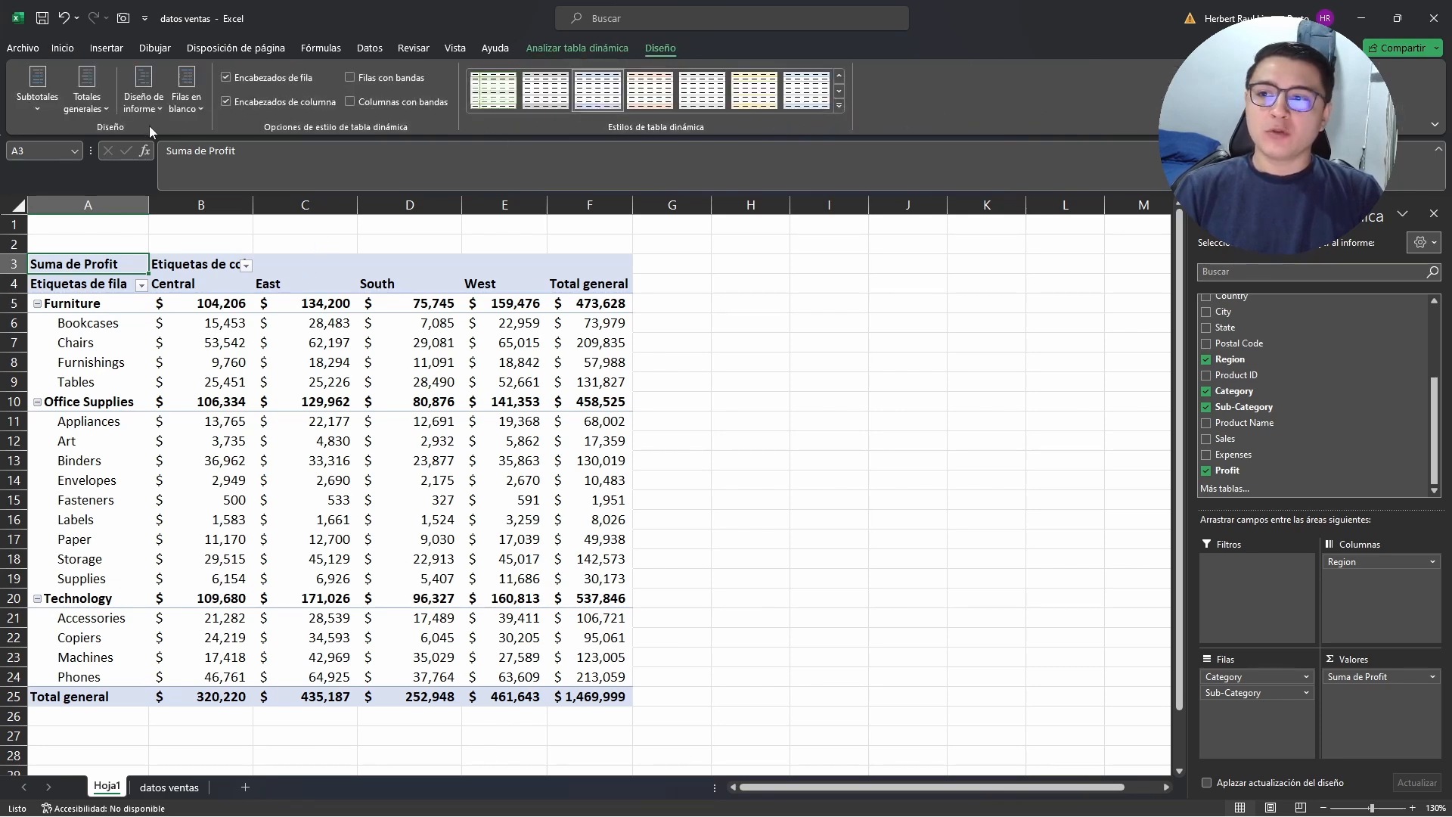
click(201, 108)
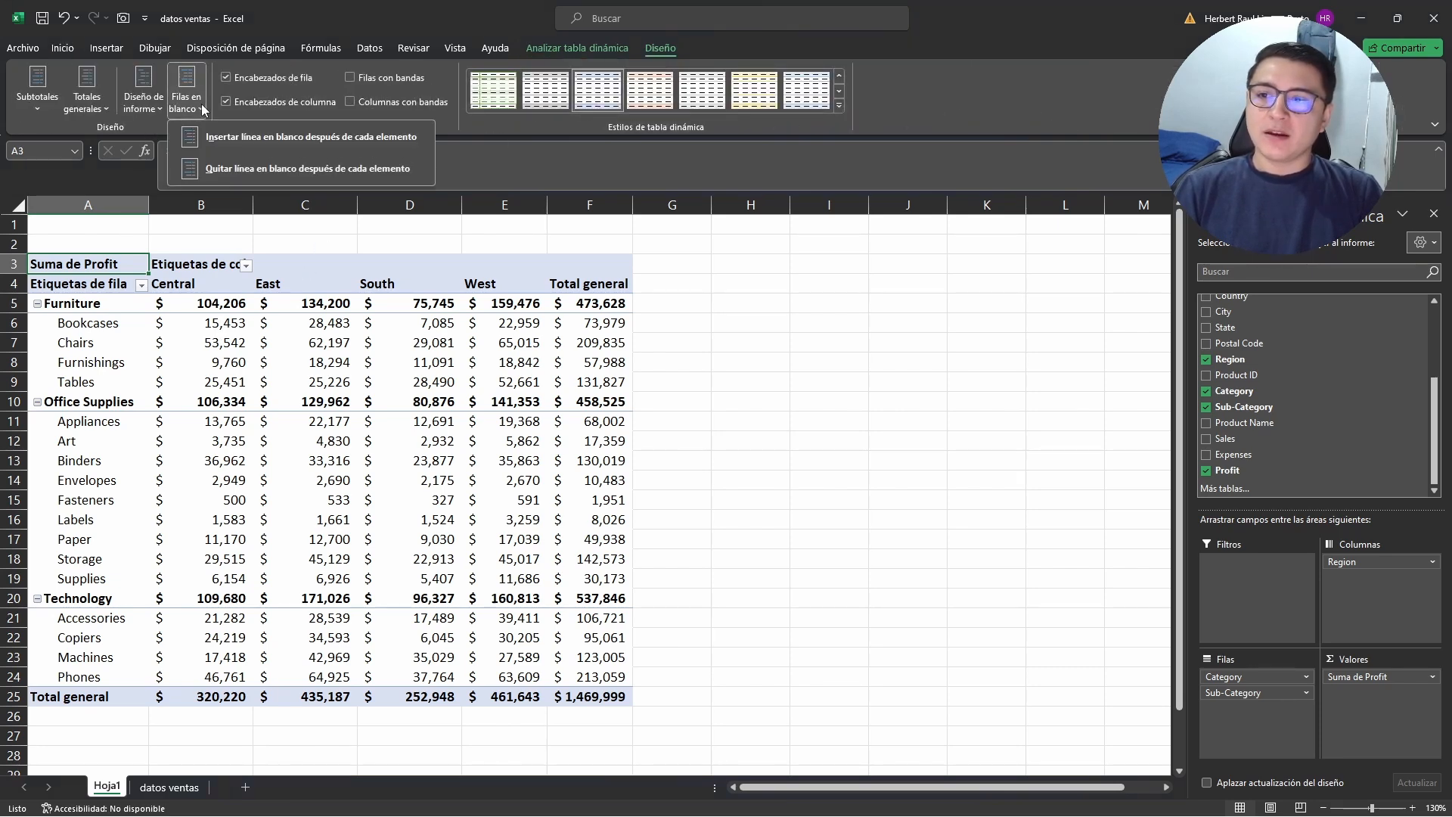
click(209, 144)
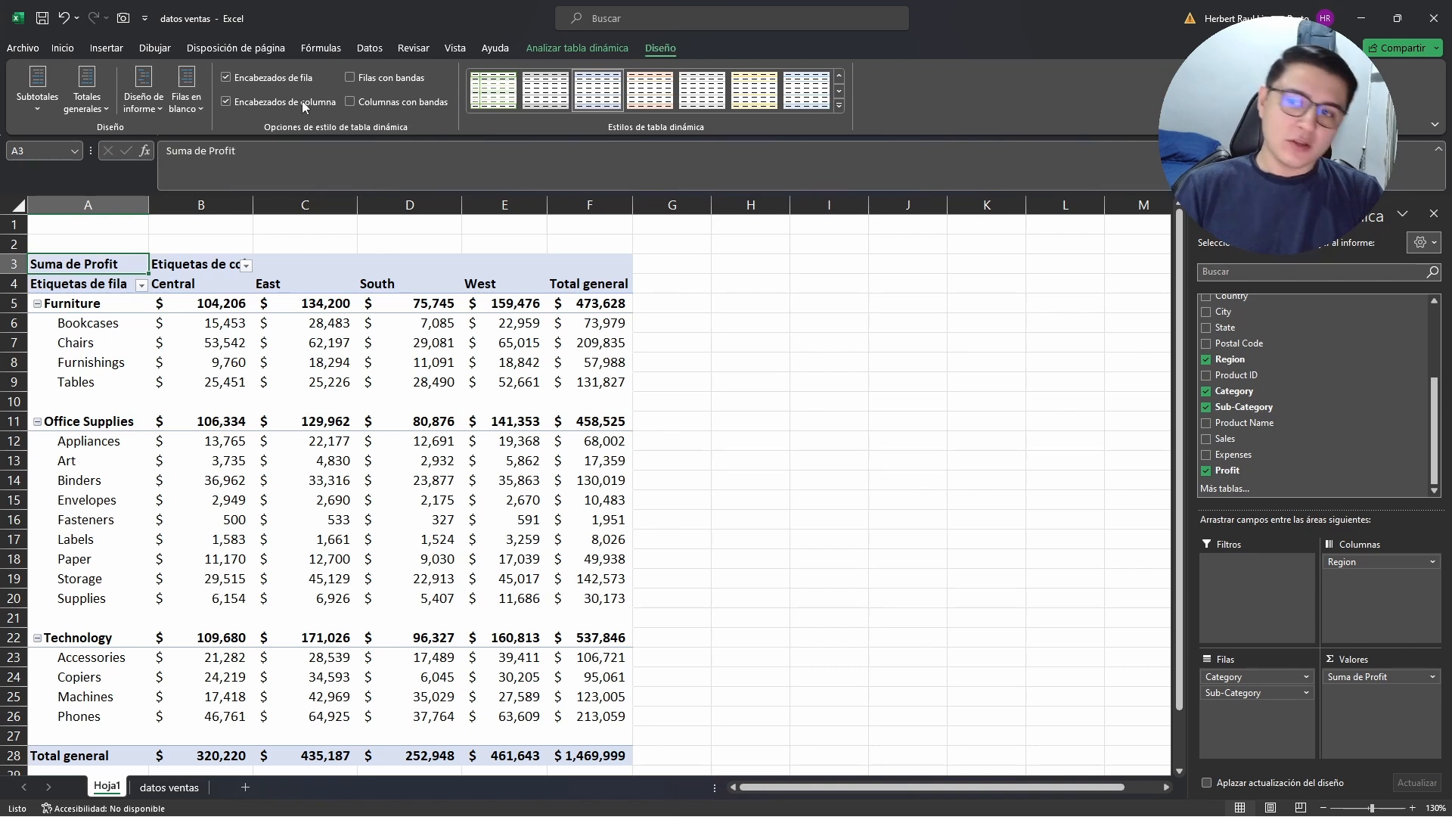
- Examine the blank-row options and the blank lines separating the category groups
click(192, 108)
click(191, 112)
click(191, 112)
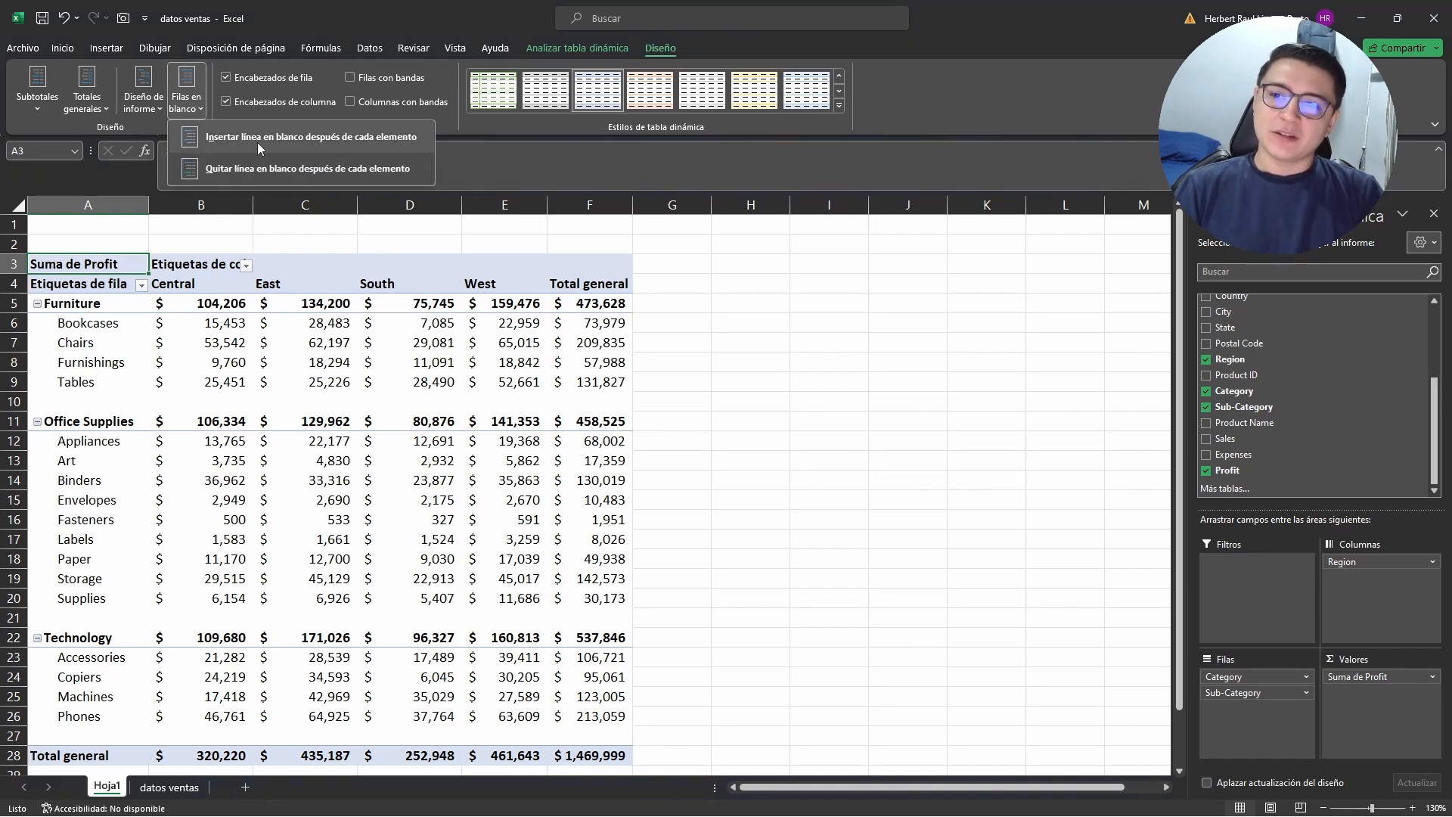
click(59, 402)
drag(59, 401, 546, 399)
scroll(141, 528, down, 1)
scroll(141, 528, up, 1)
click(213, 524)
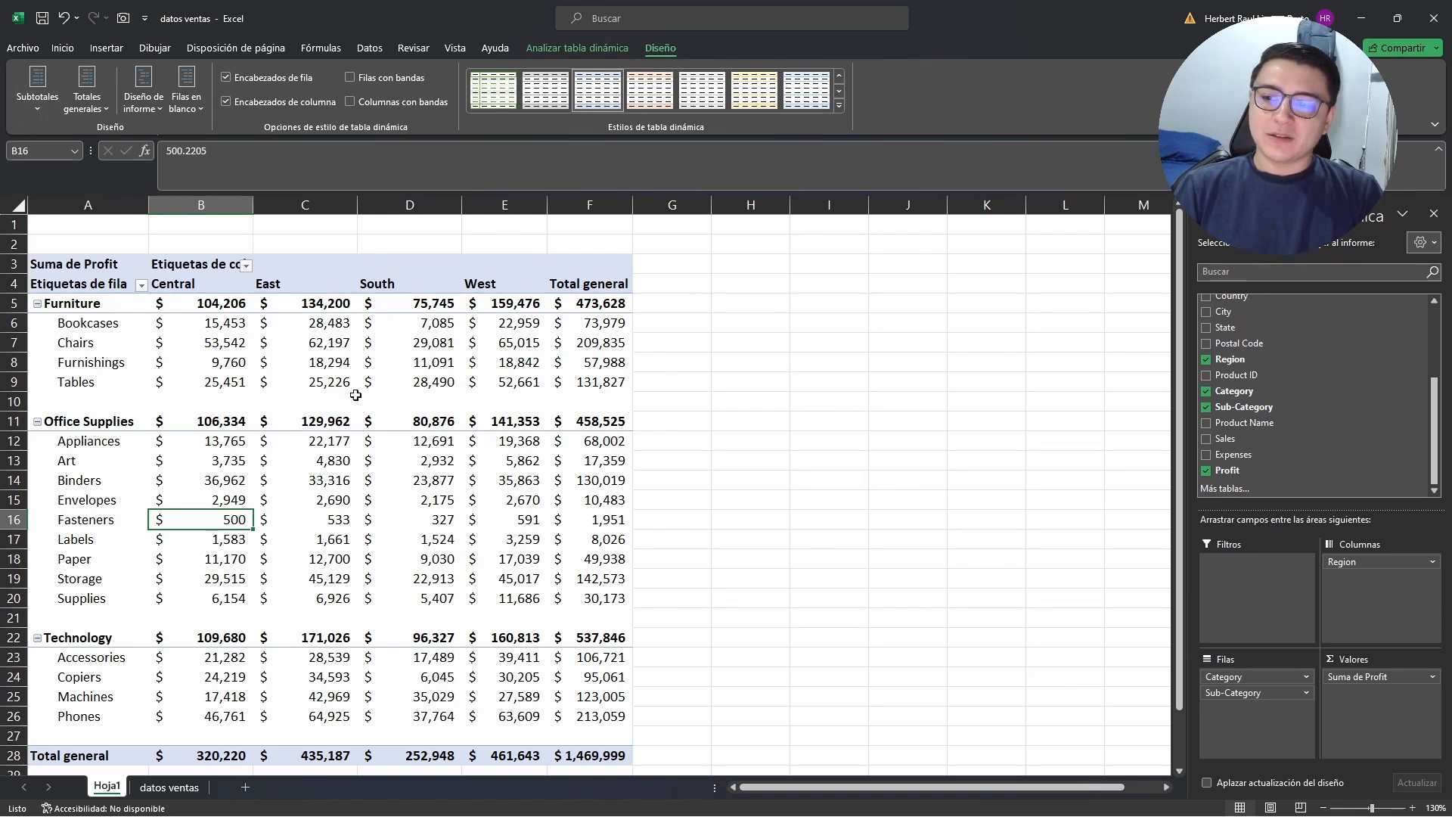
- Show all subtotals at the bottom of each category group and check the Furniture group's heading row
drag(230, 325, 209, 379)
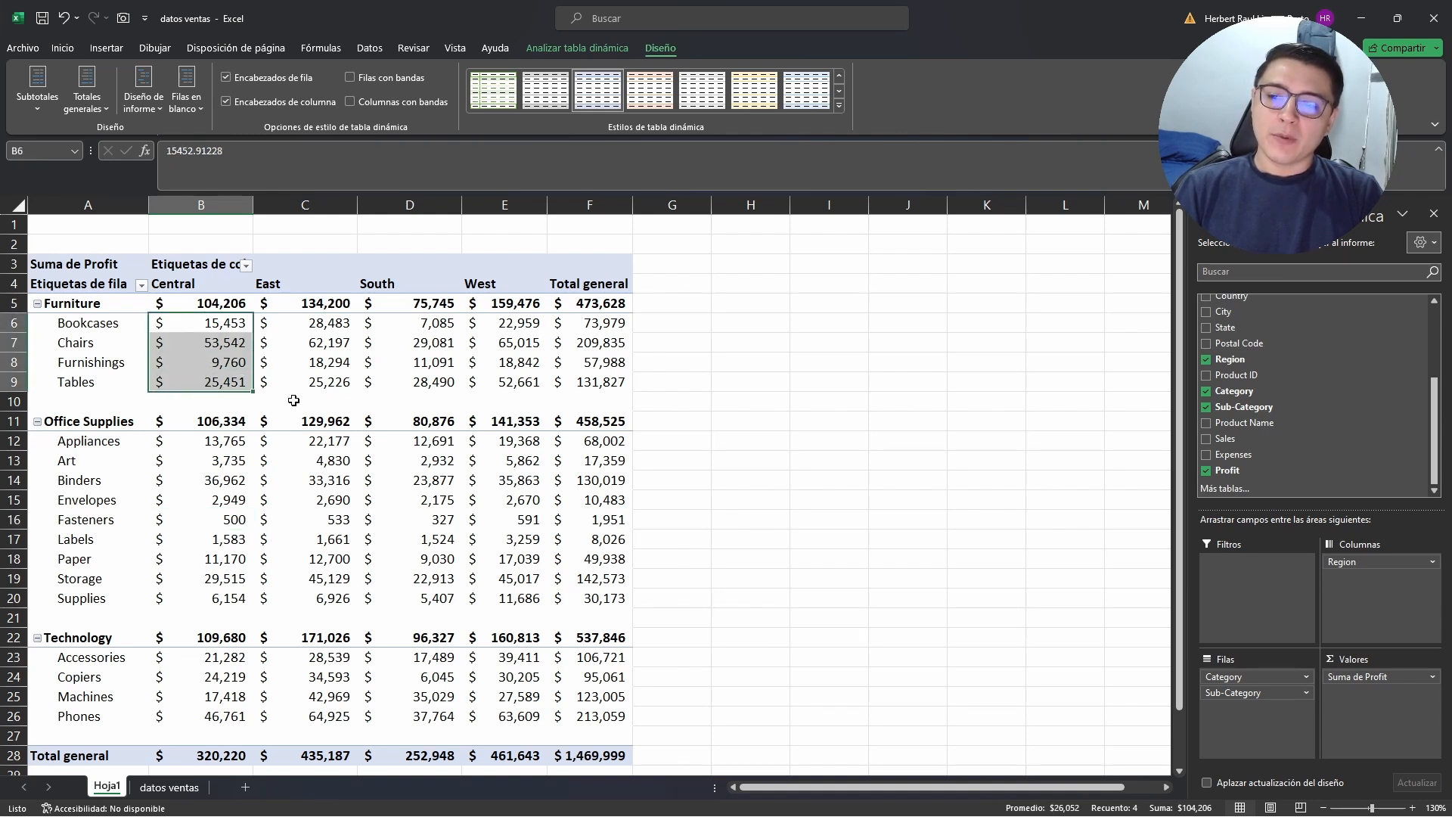
click(30, 113)
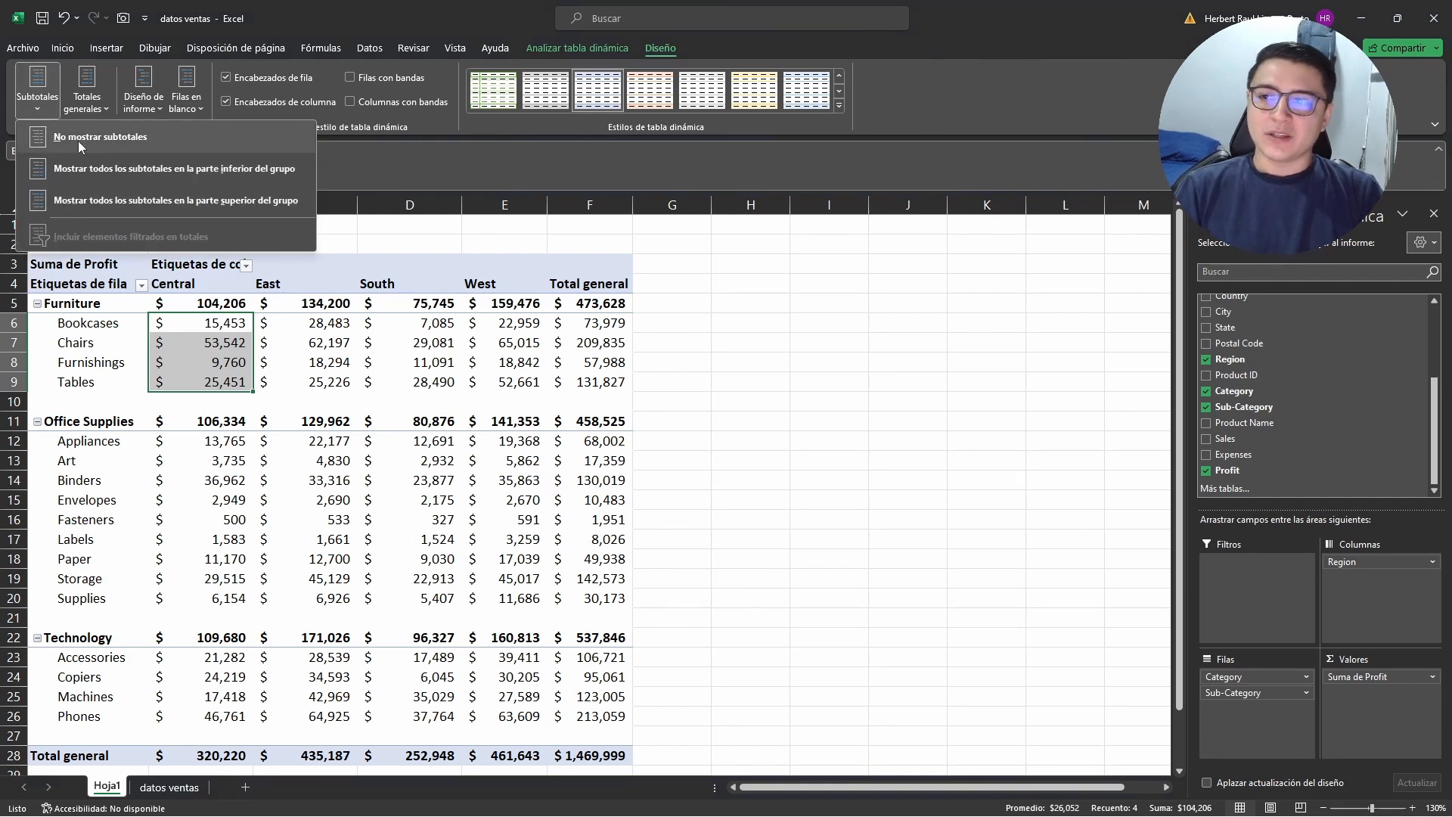
click(112, 176)
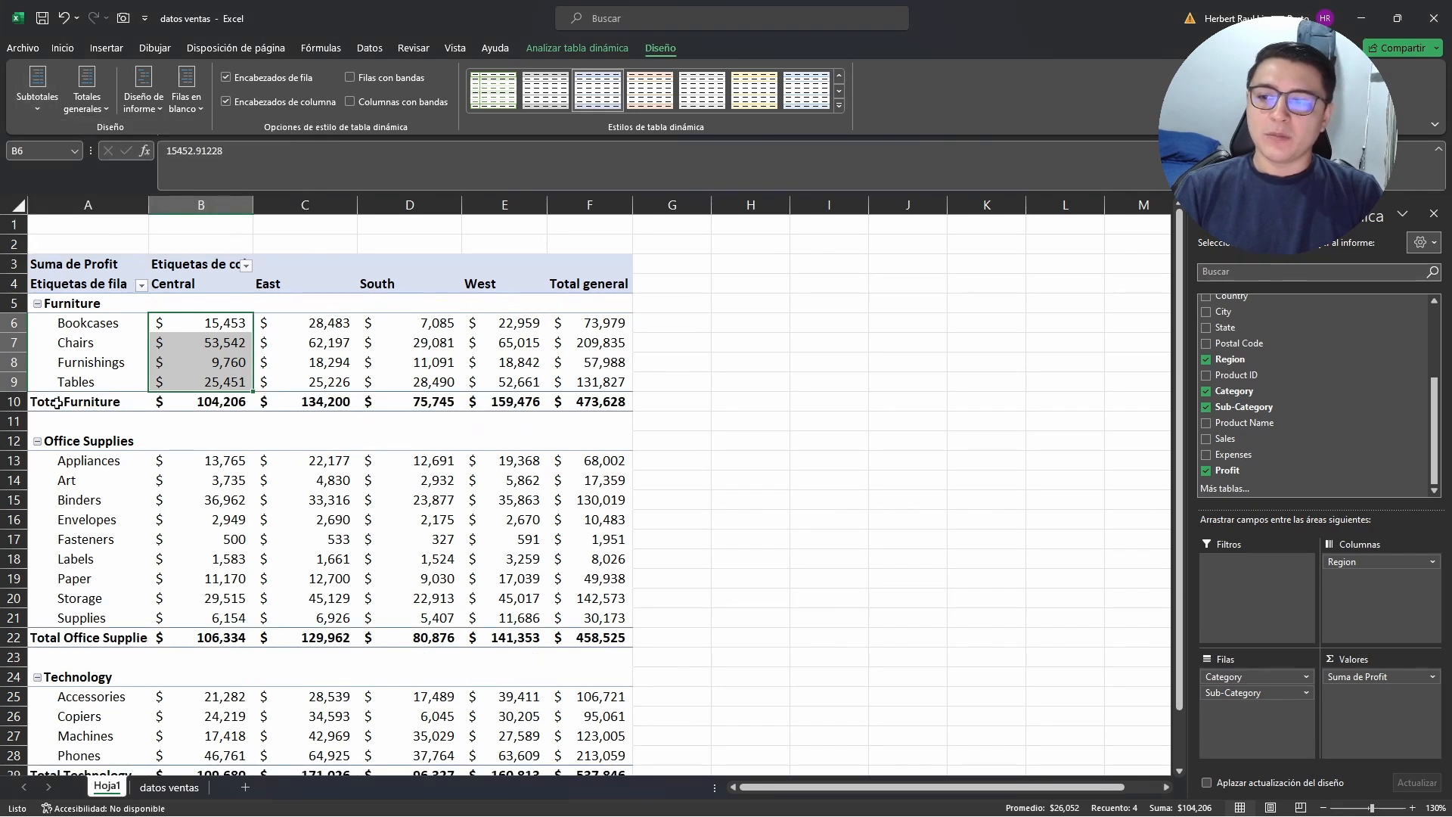
click(337, 347)
drag(185, 301, 530, 303)
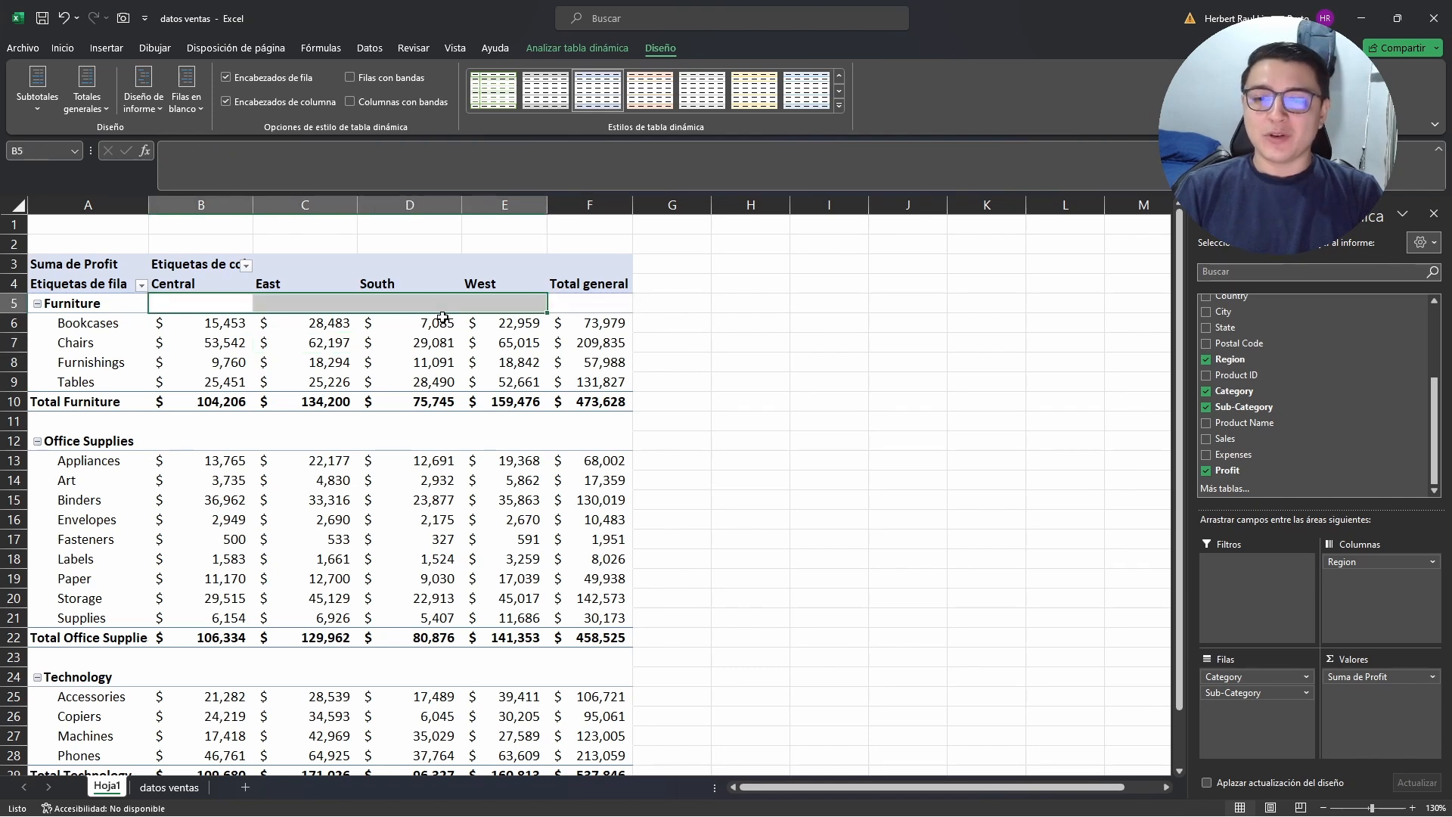
click(295, 361)
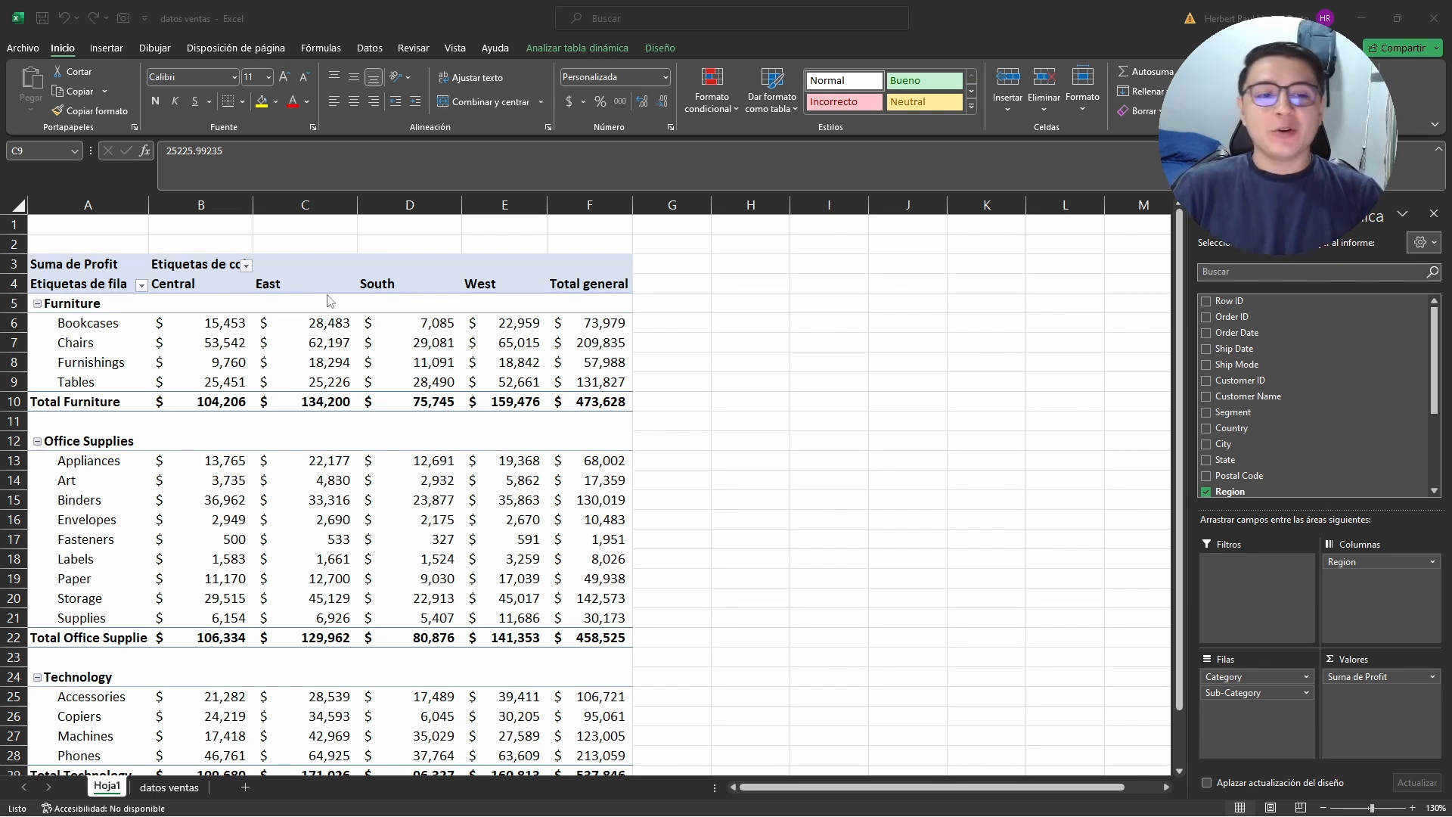
- Add Order Date to the rows below Sub-Category to review the yearly breakdown, and take it out again
click(1239, 340)
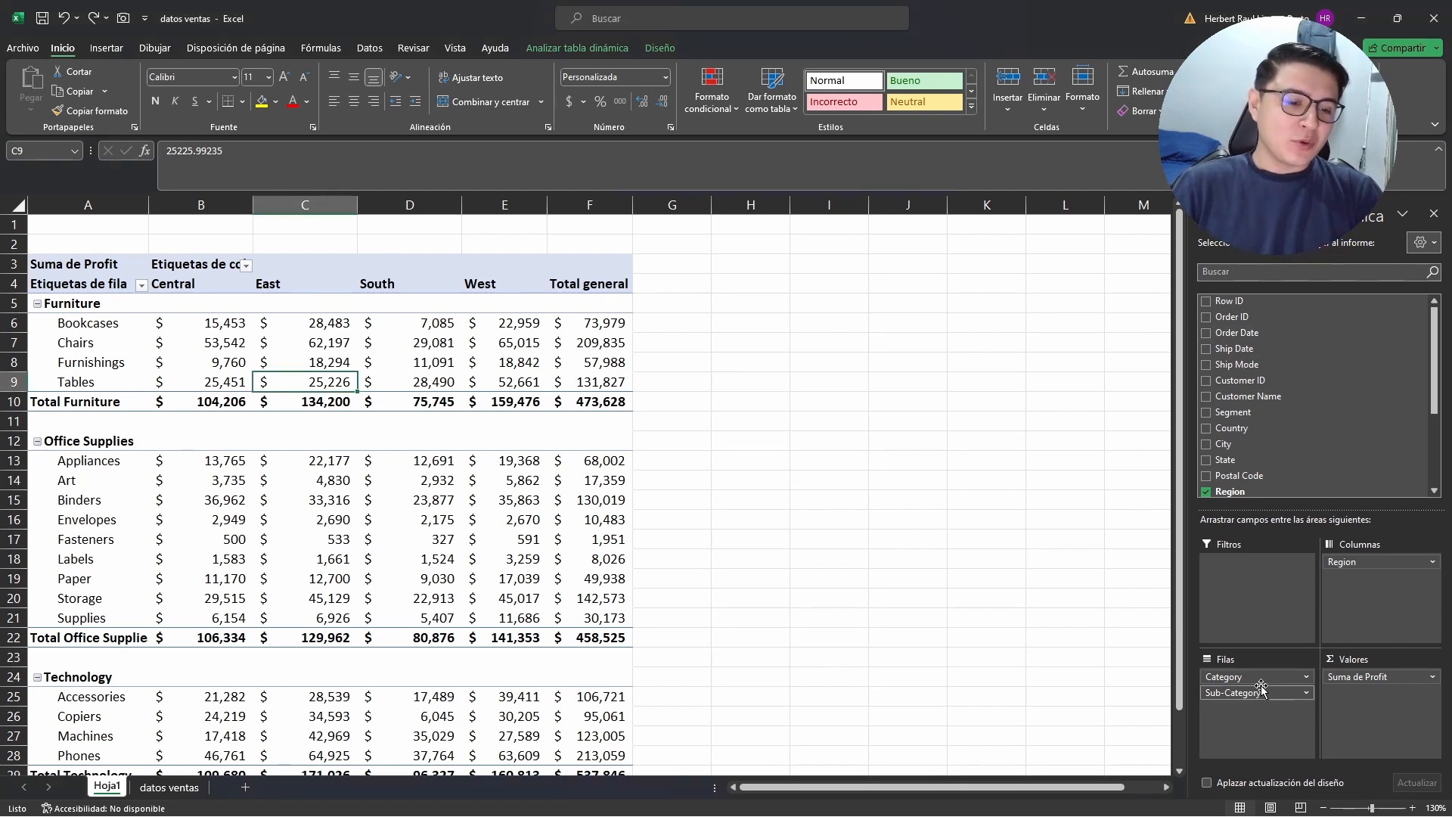
click(1234, 335)
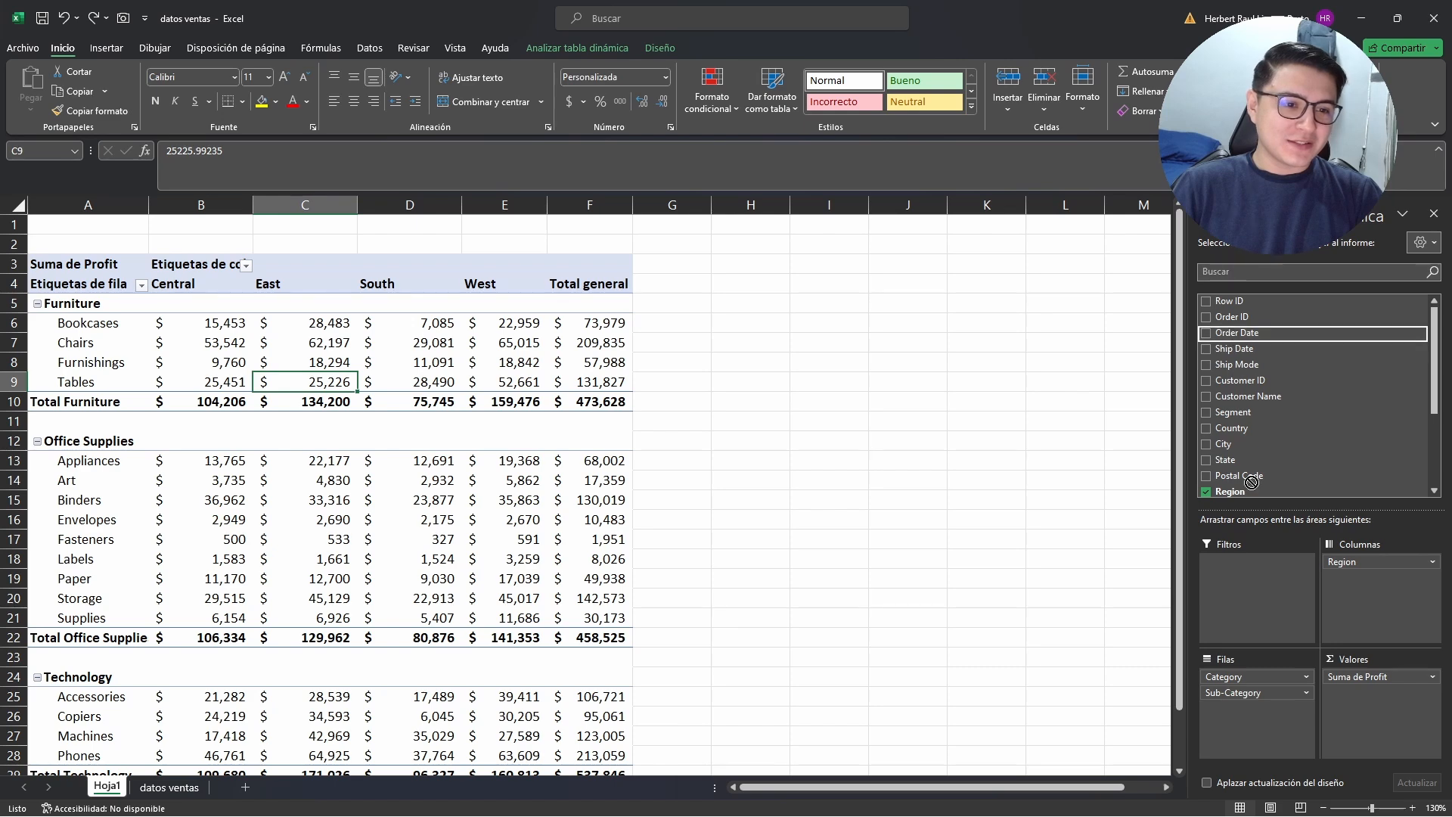
scroll(374, 537, down, 6)
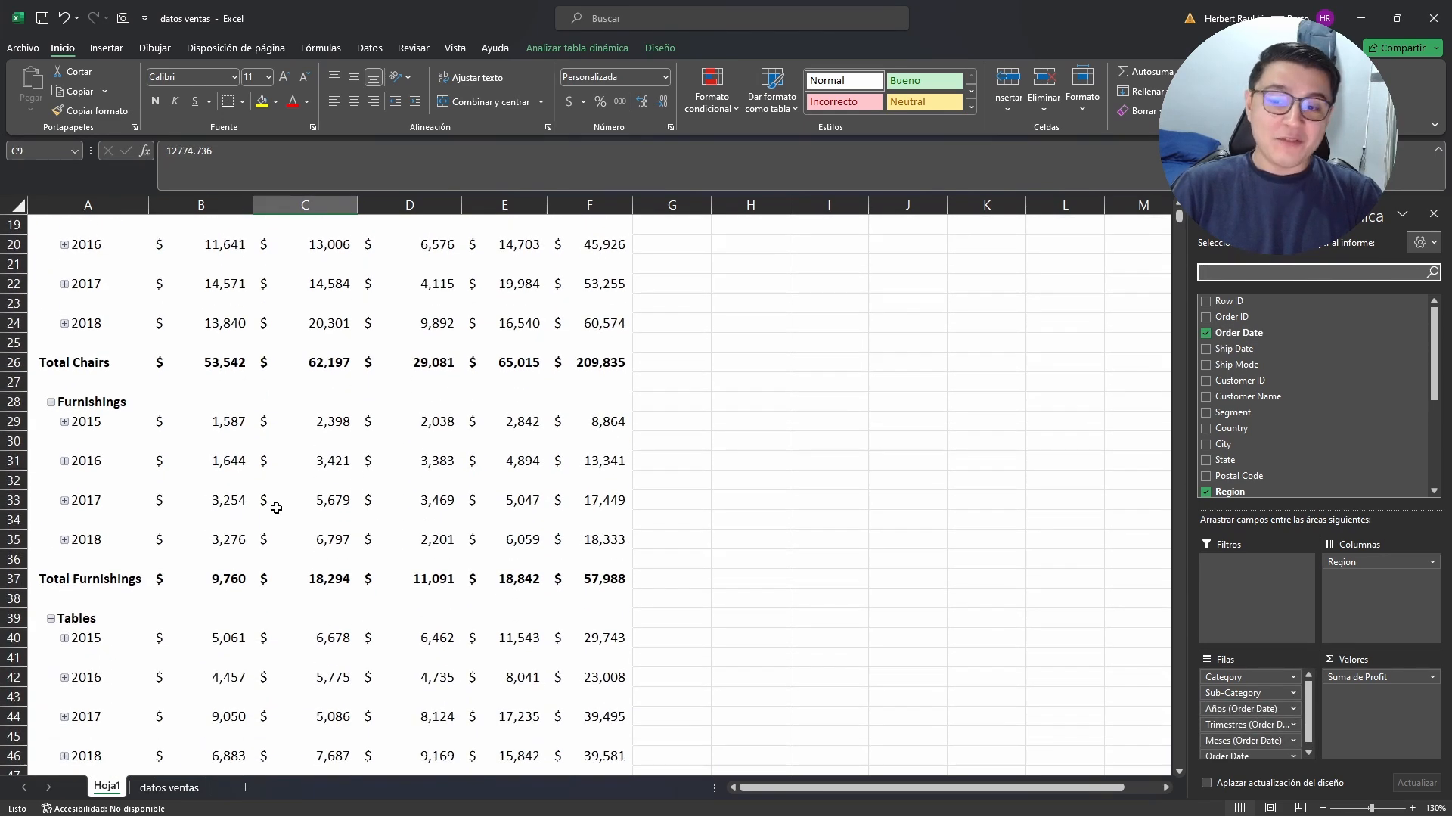
scroll(1132, 636, down, 1)
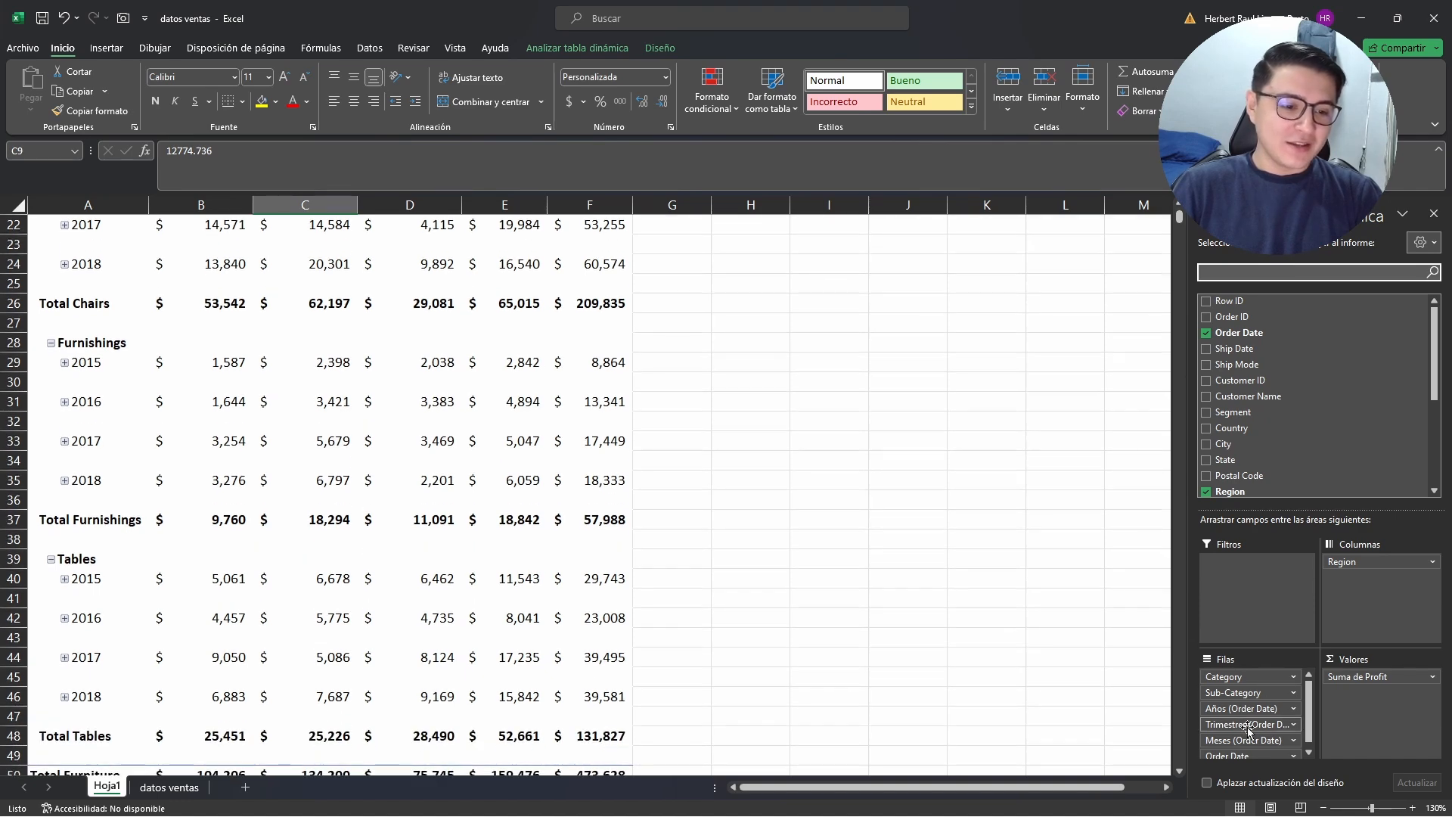
drag(1248, 708, 1059, 651)
scroll(820, 515, up, 7)
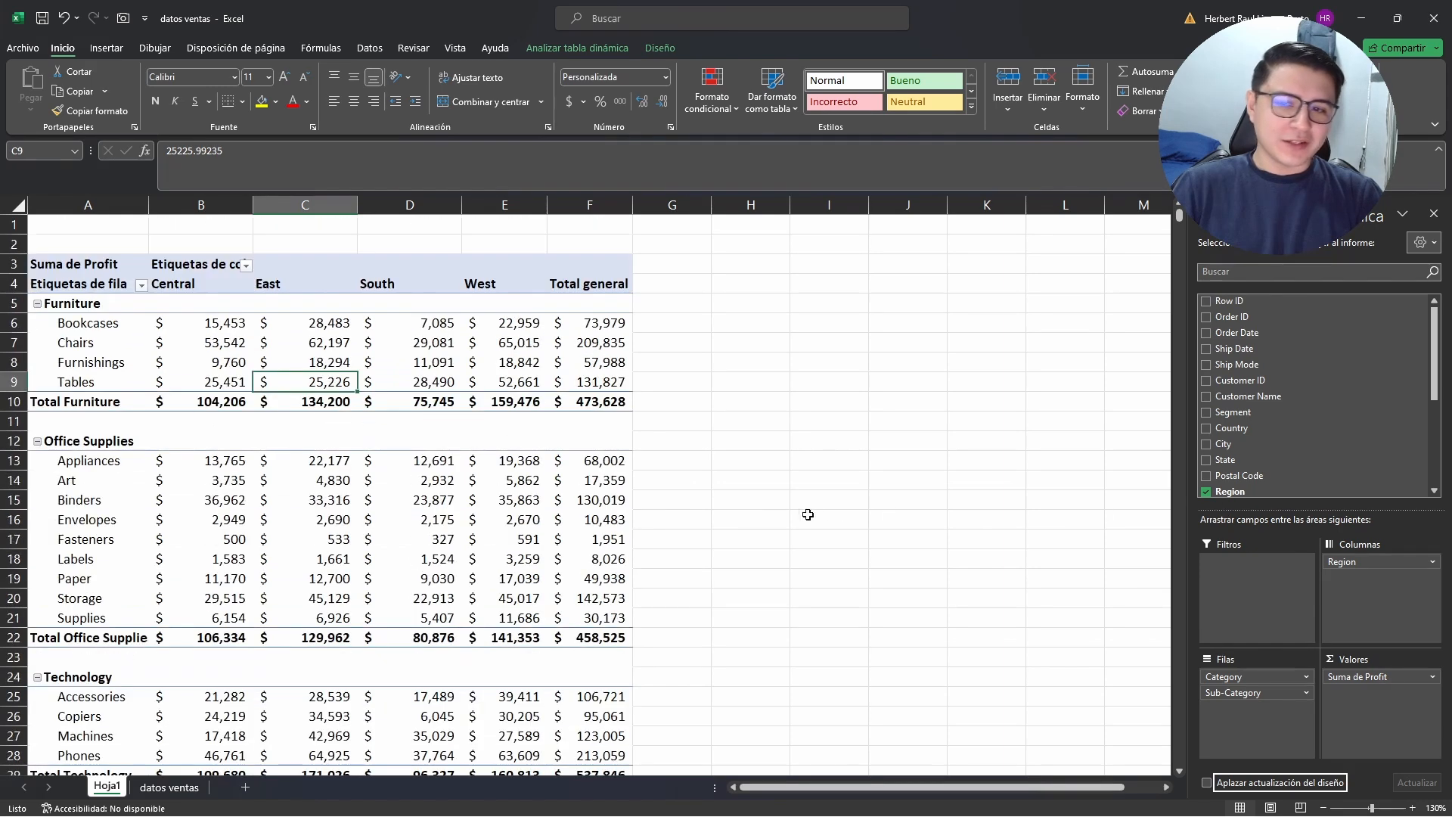
- Add Order Date as a report filter above the pivot table
drag(1229, 334, 1253, 603)
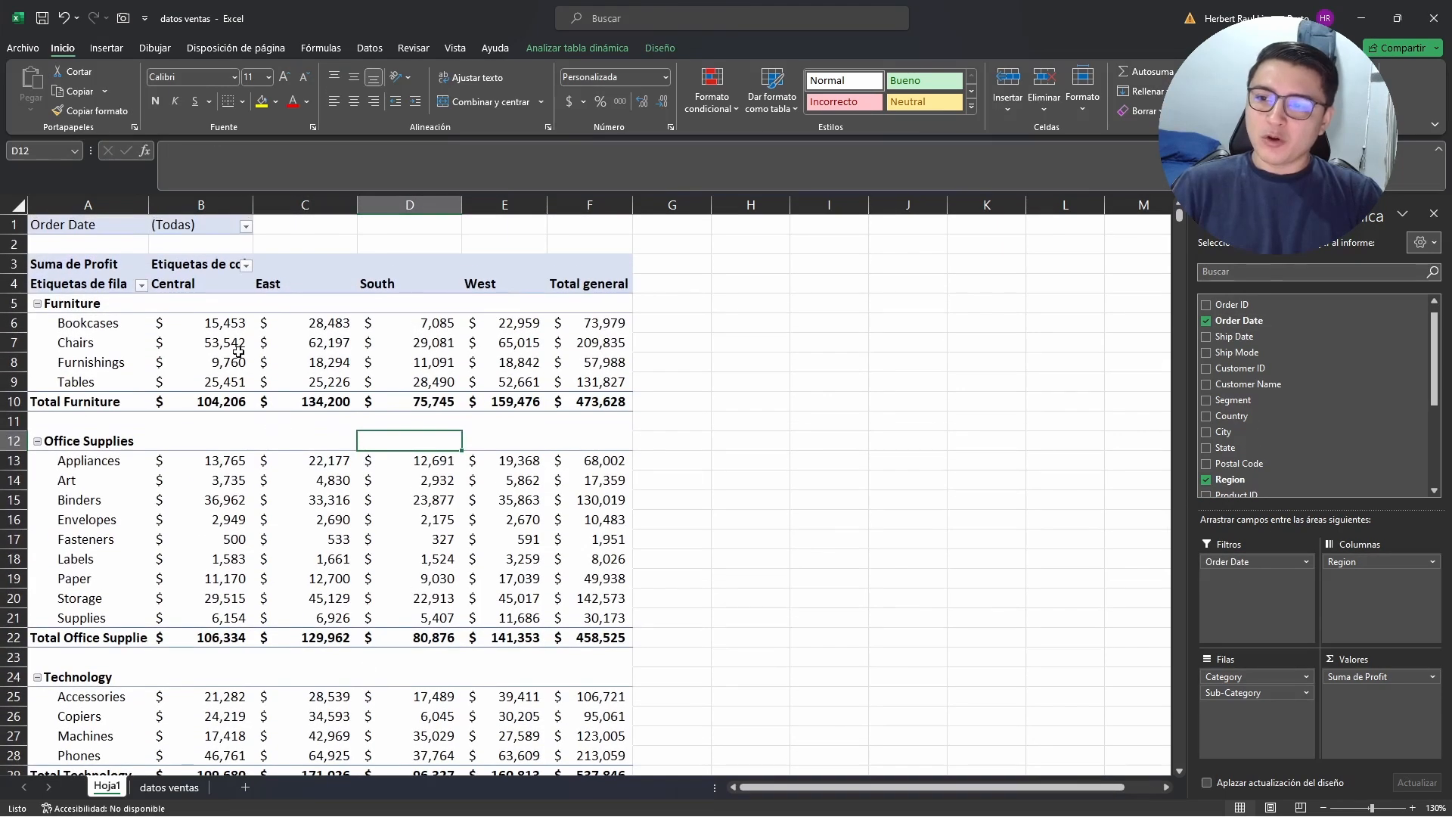
- Browse the selectable dates in the Order Date report filter, cancel the selection, and remove Order Date from the report filters
click(246, 227)
click(97, 396)
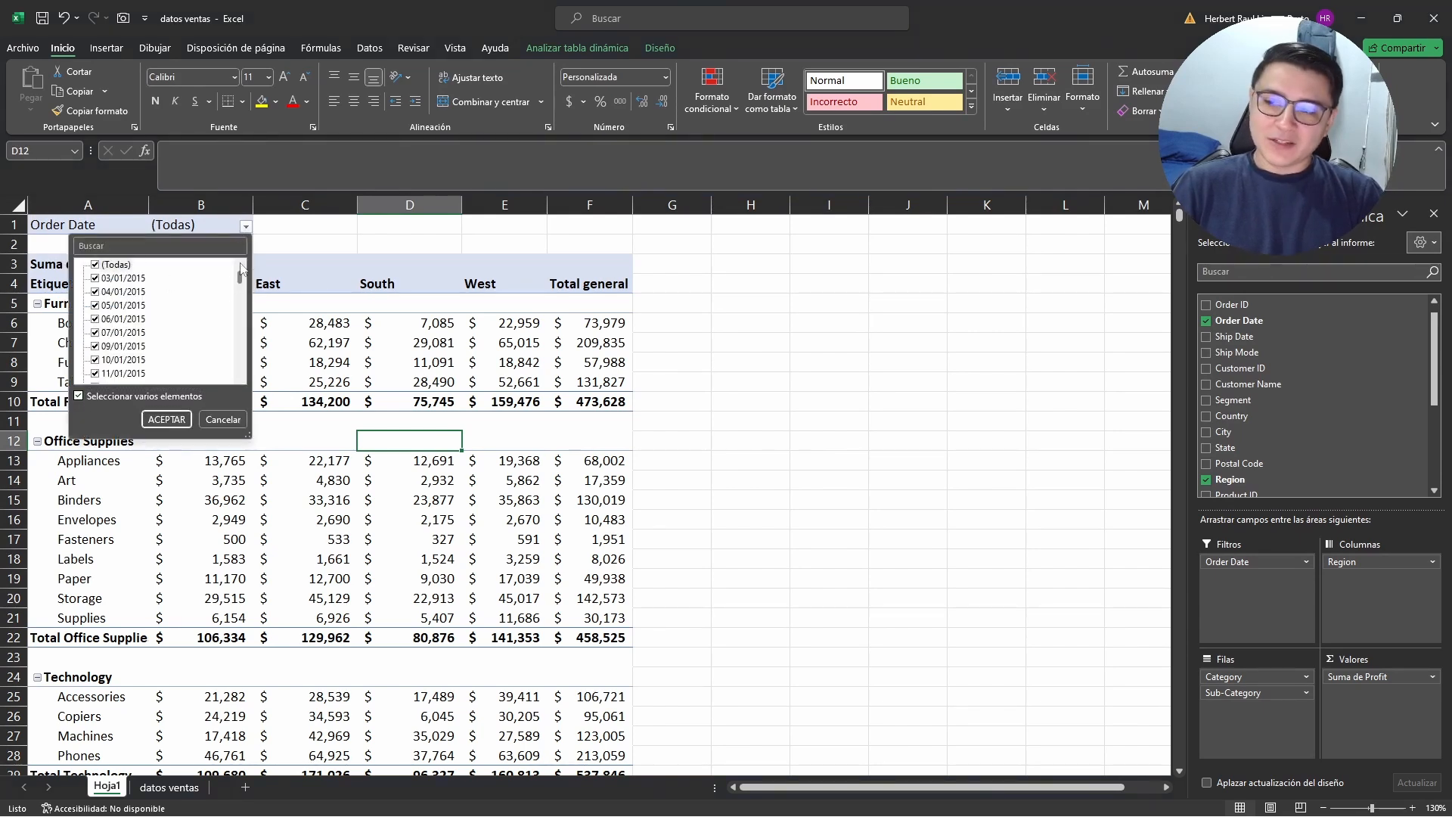
drag(241, 288, 233, 323)
click(221, 420)
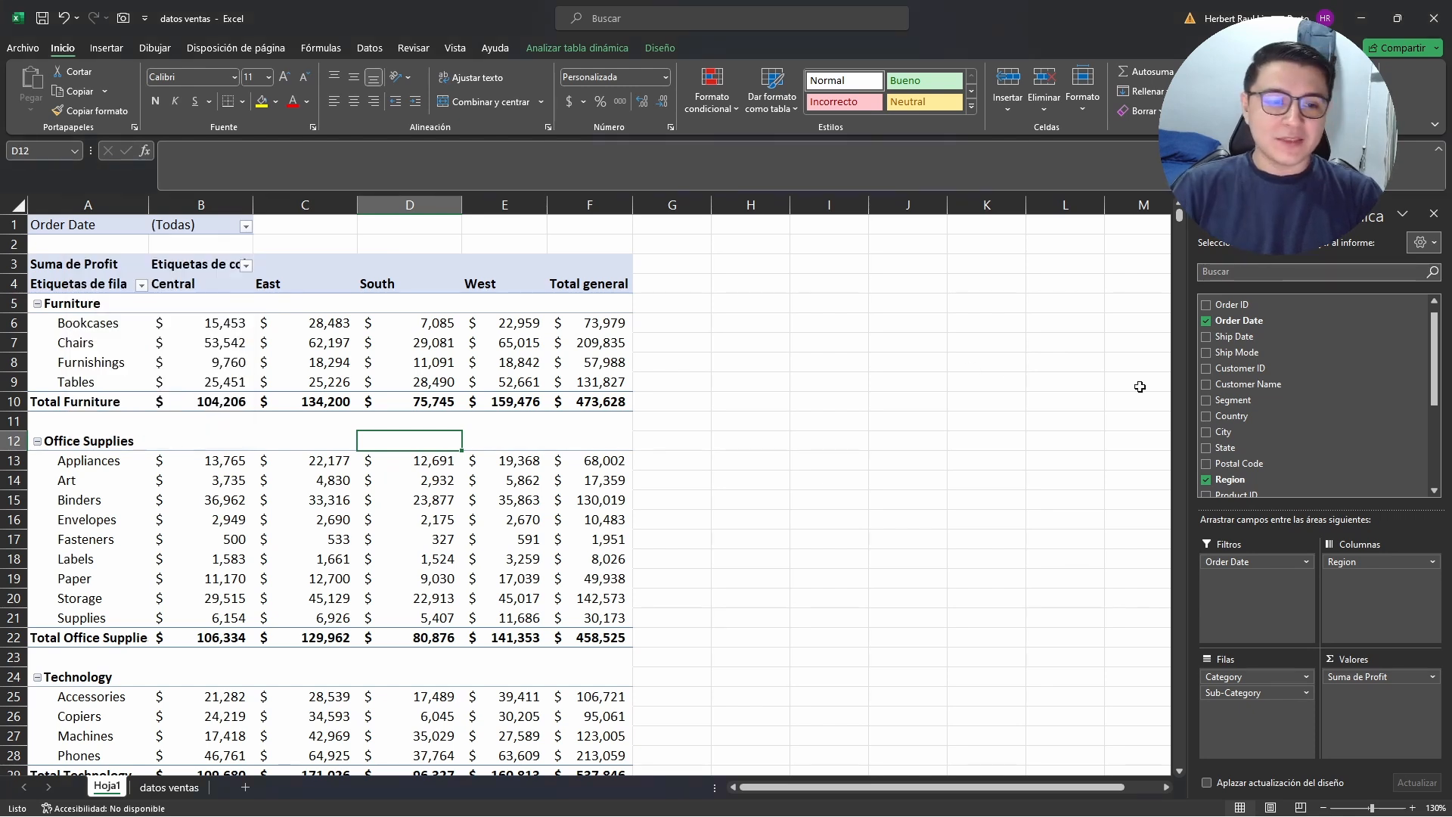
drag(1249, 561, 980, 511)
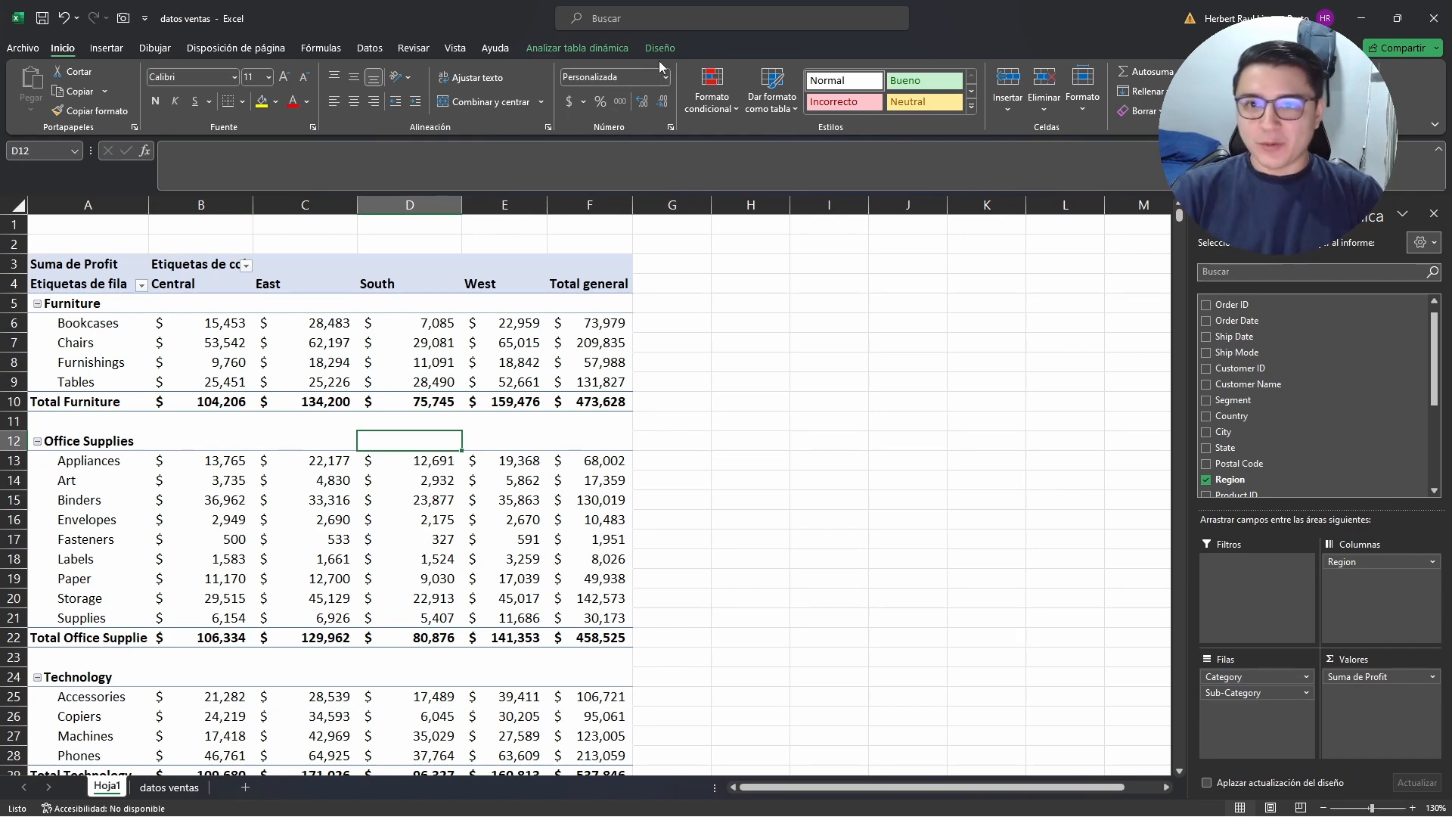
- Insert an Order Date timeline and place it beside the pivot table, level with its header rows
click(598, 46)
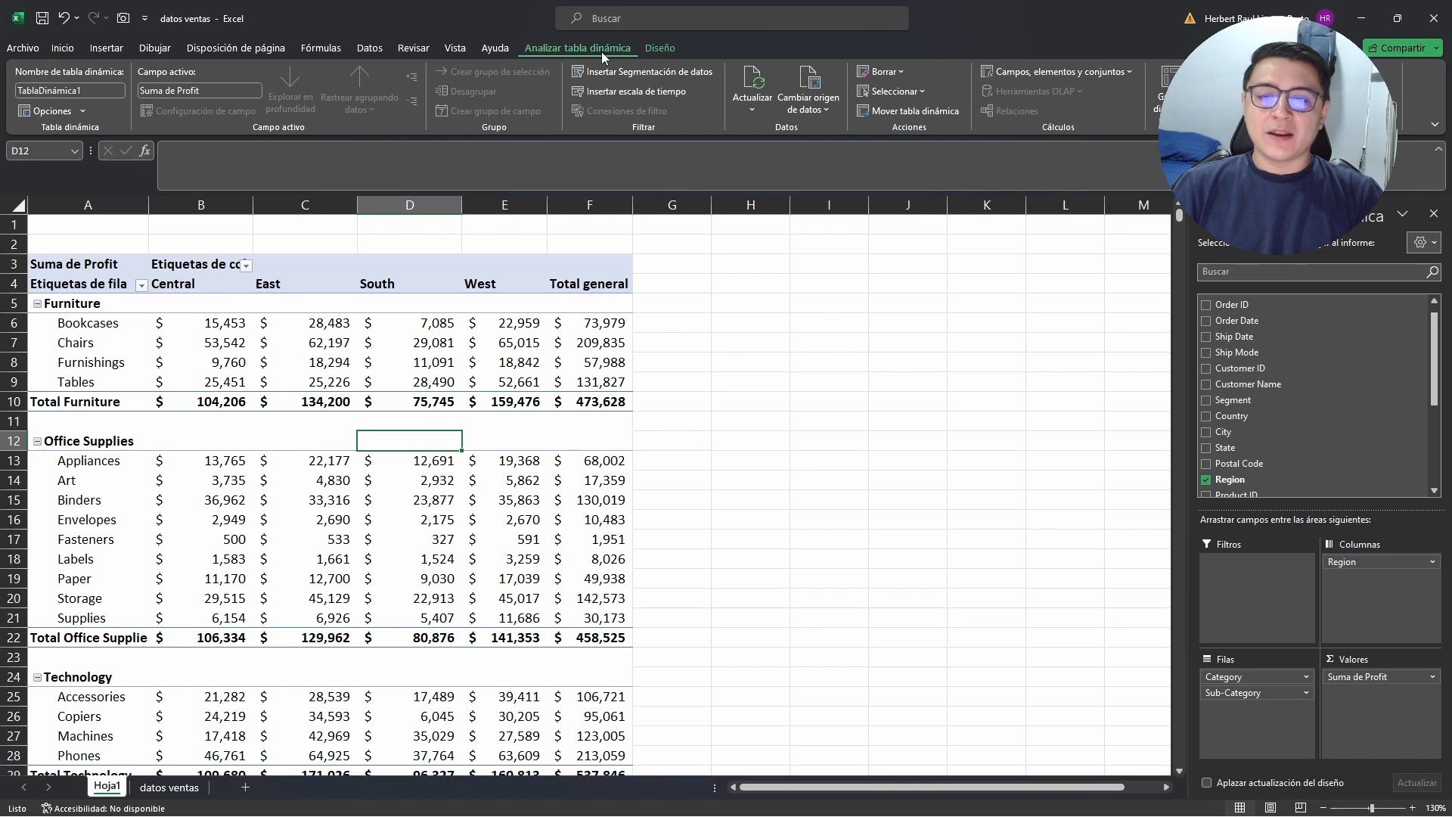
click(615, 93)
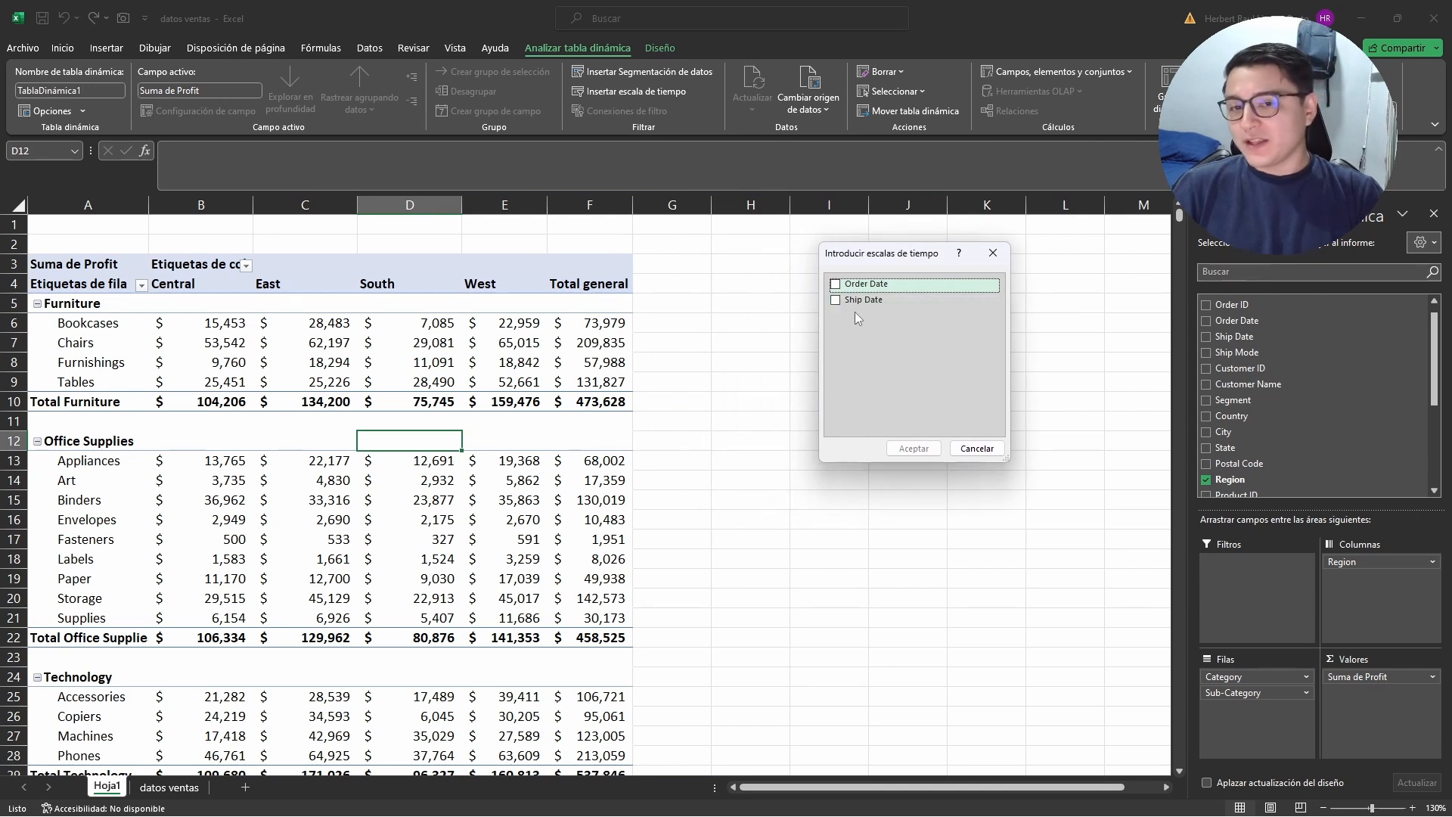
click(836, 285)
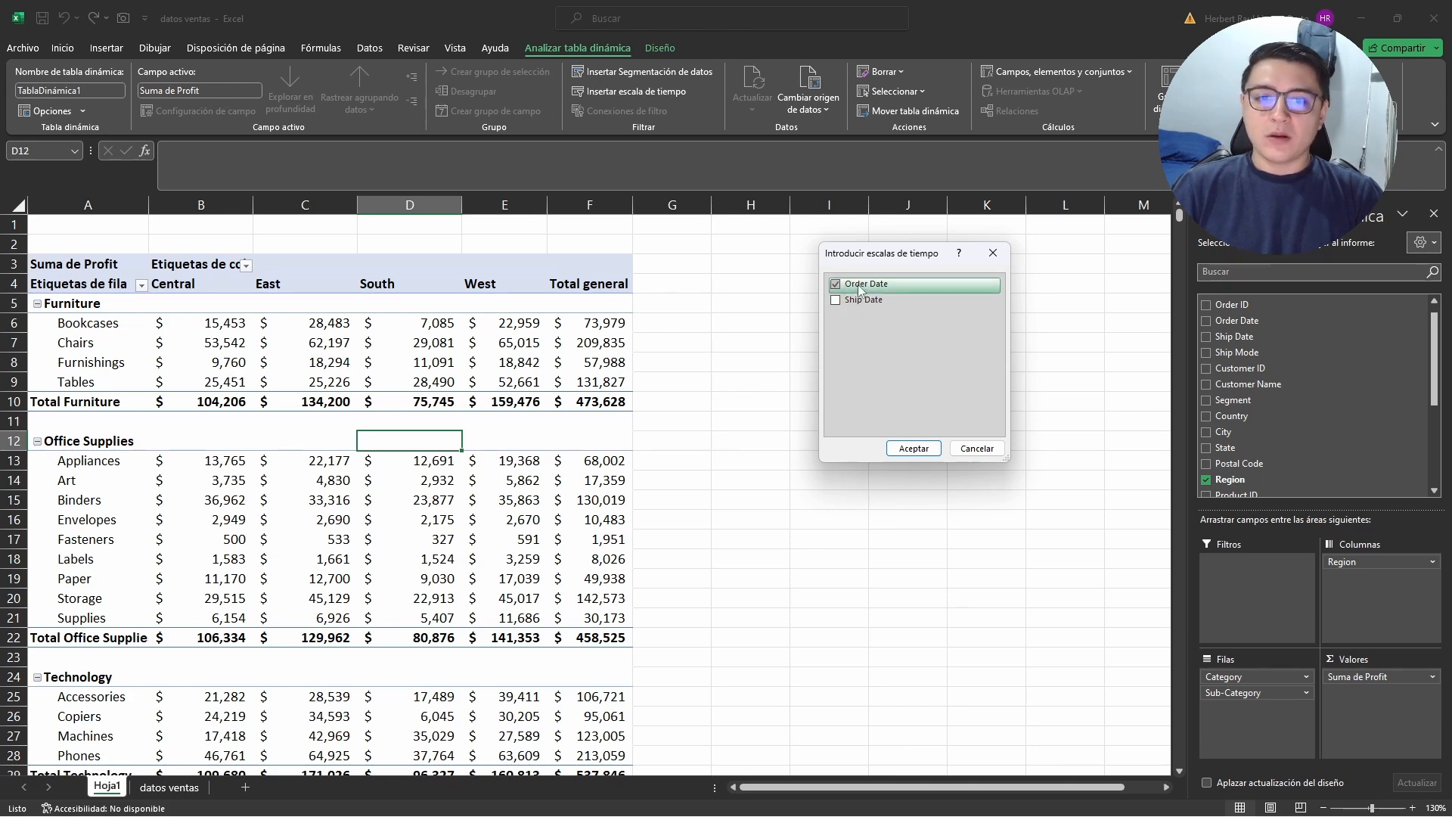
click(913, 449)
drag(687, 441, 896, 266)
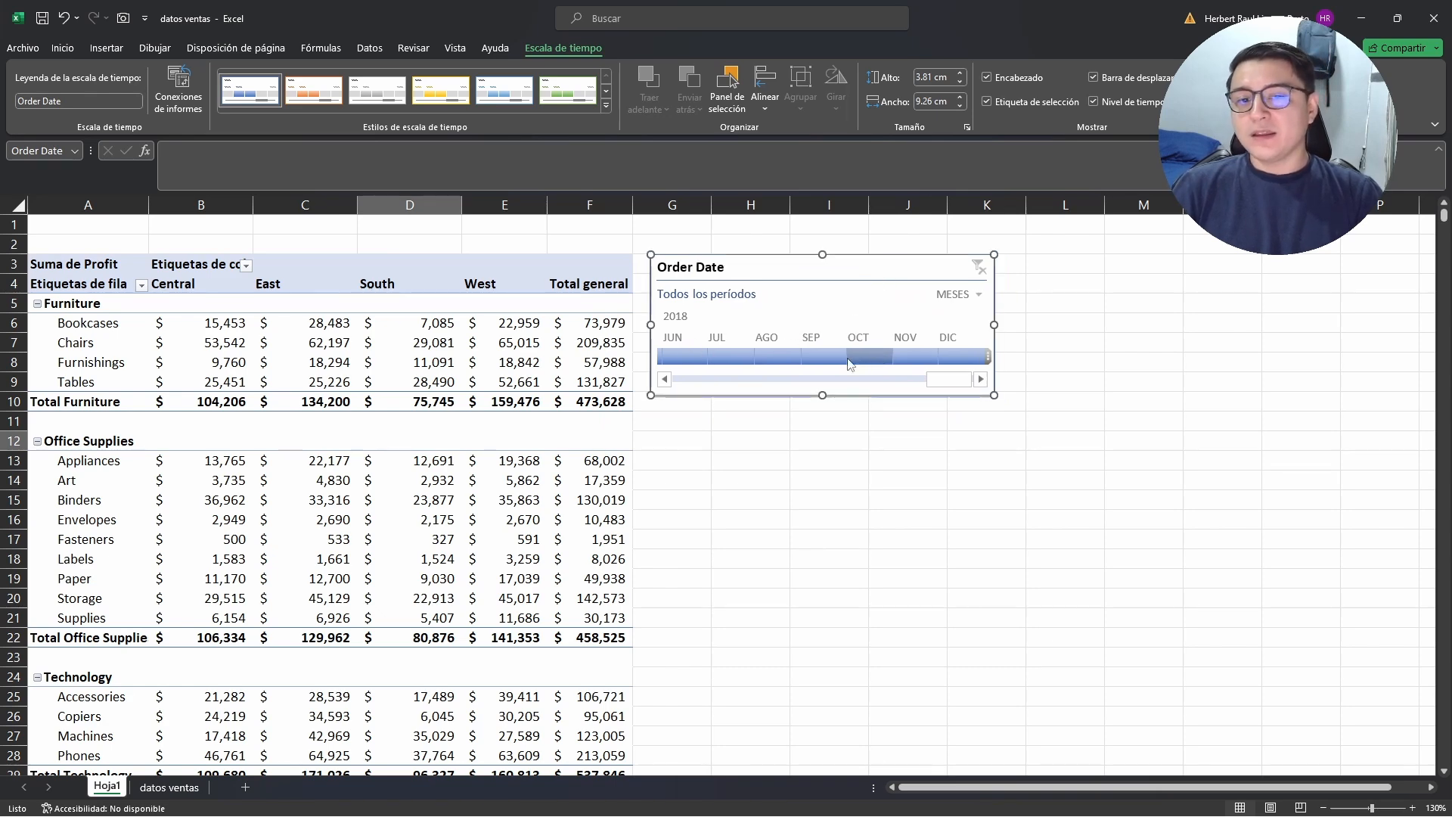
- Try single 2018 months on the timeline, including August, and filter to June through July 2018
click(690, 356)
click(726, 356)
click(781, 358)
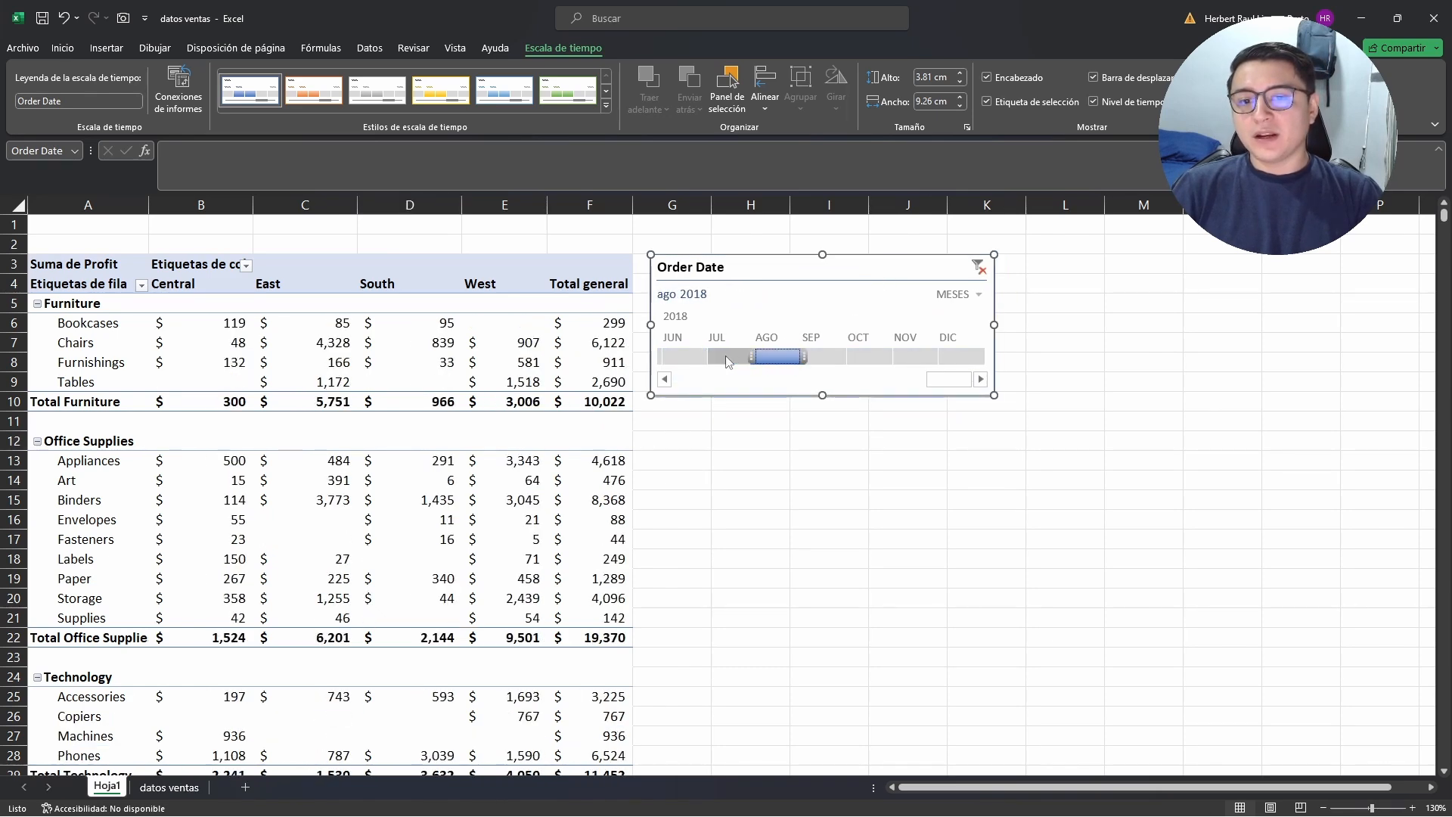
drag(733, 356, 687, 357)
- Try the timeline's quarter and day levels, return to months, and filter to March through July 2018
click(966, 294)
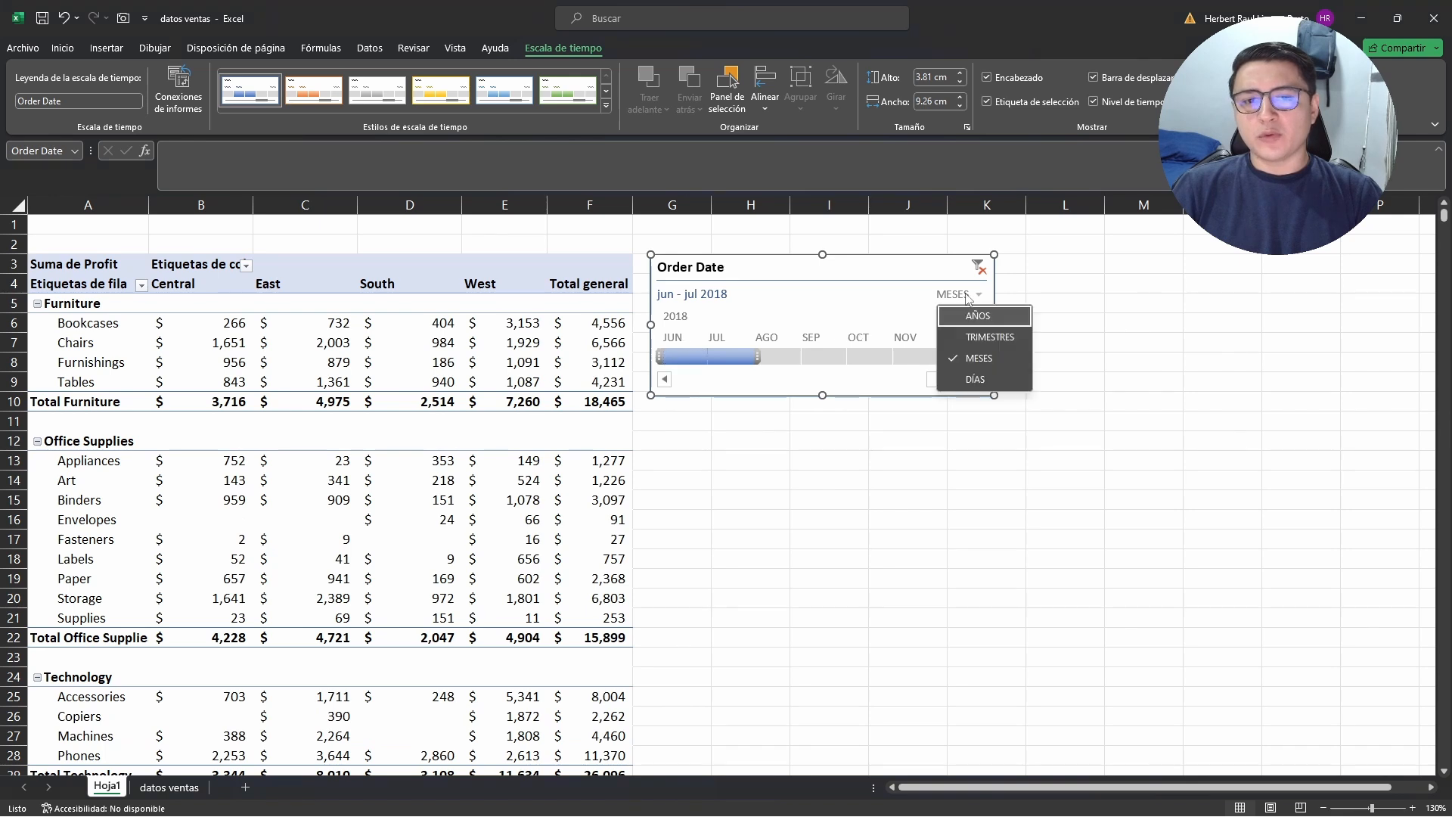
click(957, 336)
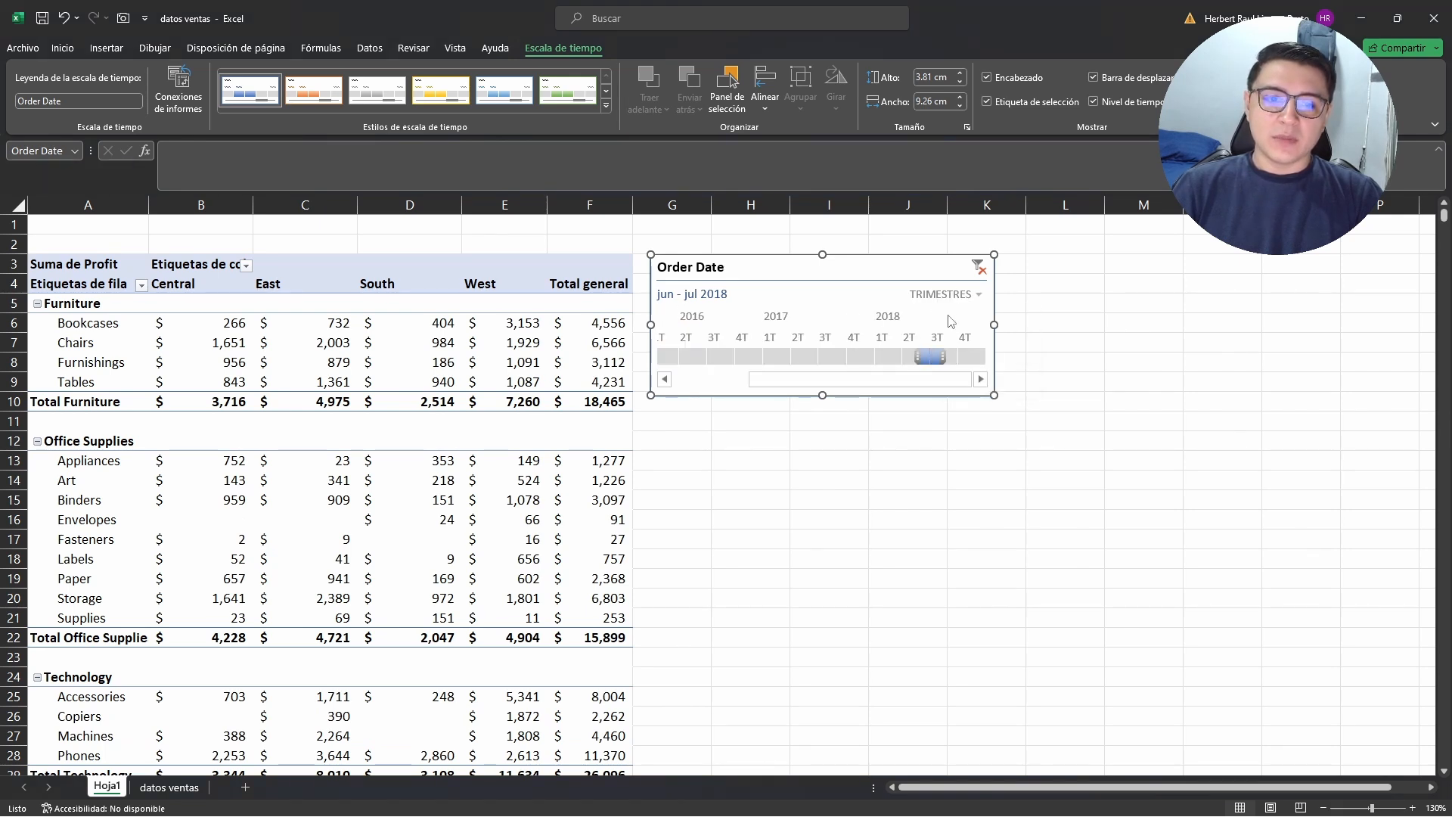
click(955, 297)
click(960, 379)
click(961, 295)
click(978, 357)
drag(692, 351, 897, 356)
- Switch the timeline to years, filter to 2017, 2016 and 2015 in turn, and extend the selected range past 2015
click(959, 294)
click(963, 318)
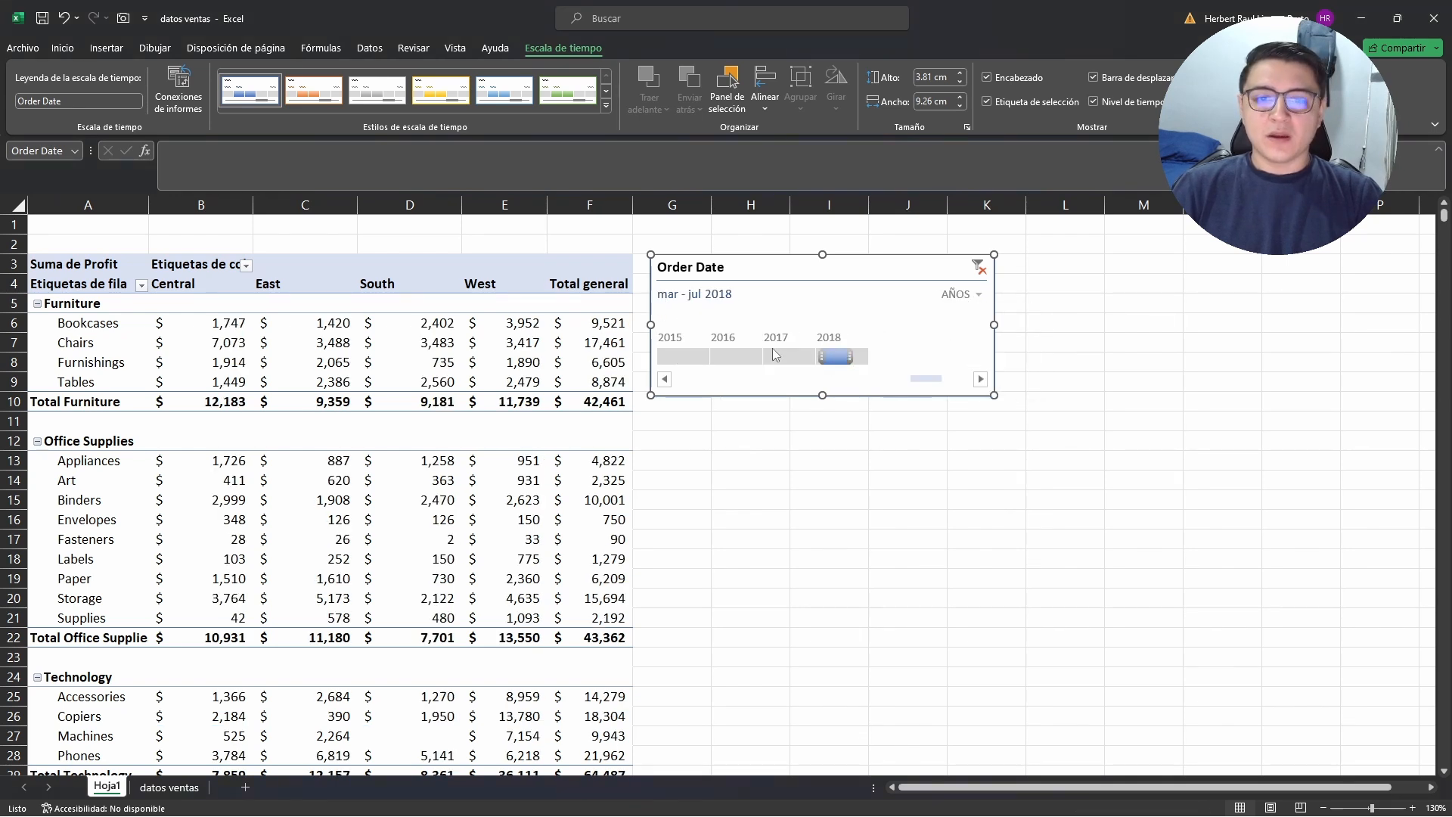
click(787, 357)
click(730, 357)
click(686, 359)
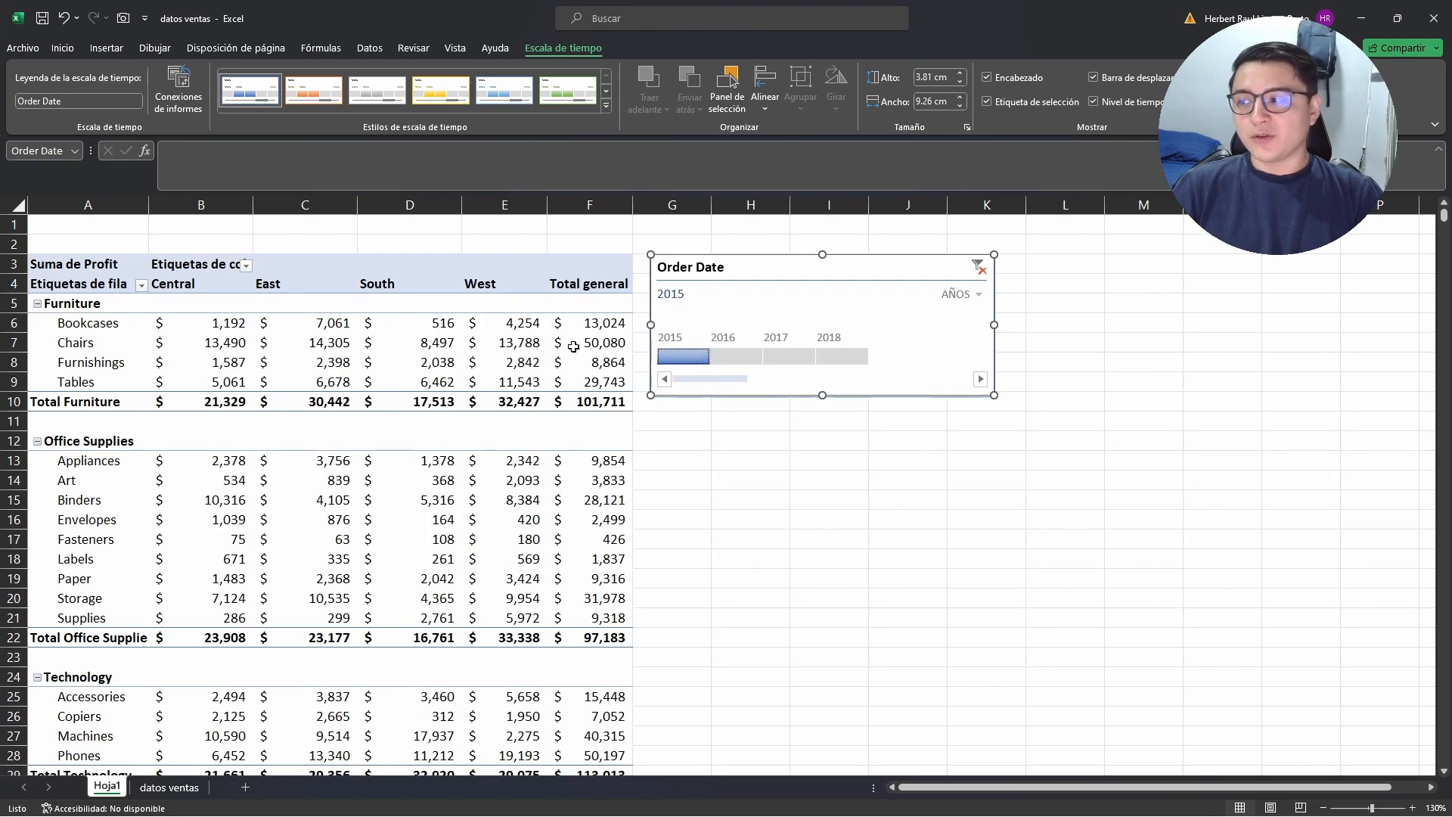
drag(779, 271, 775, 271)
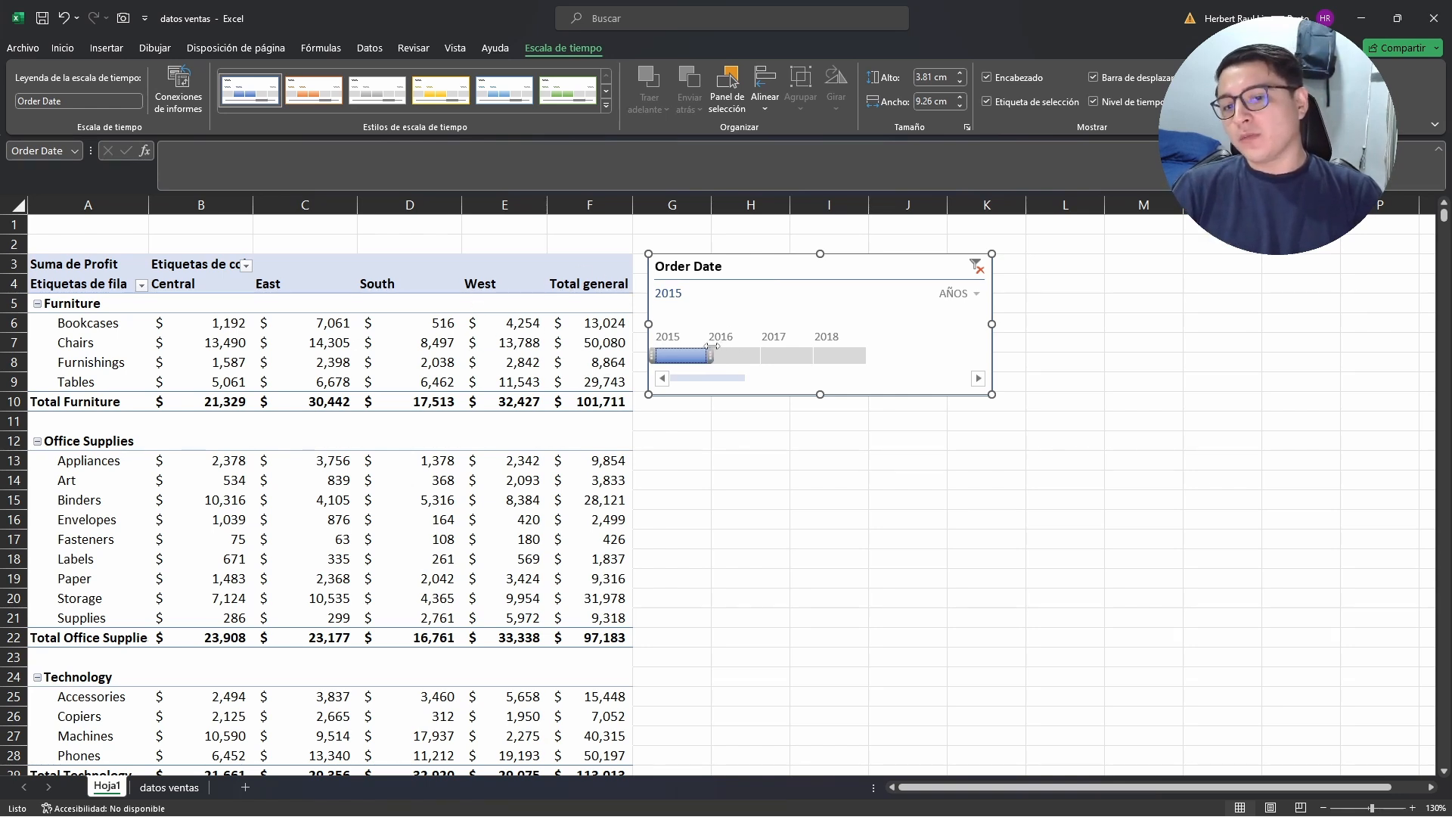
drag(716, 353, 811, 353)
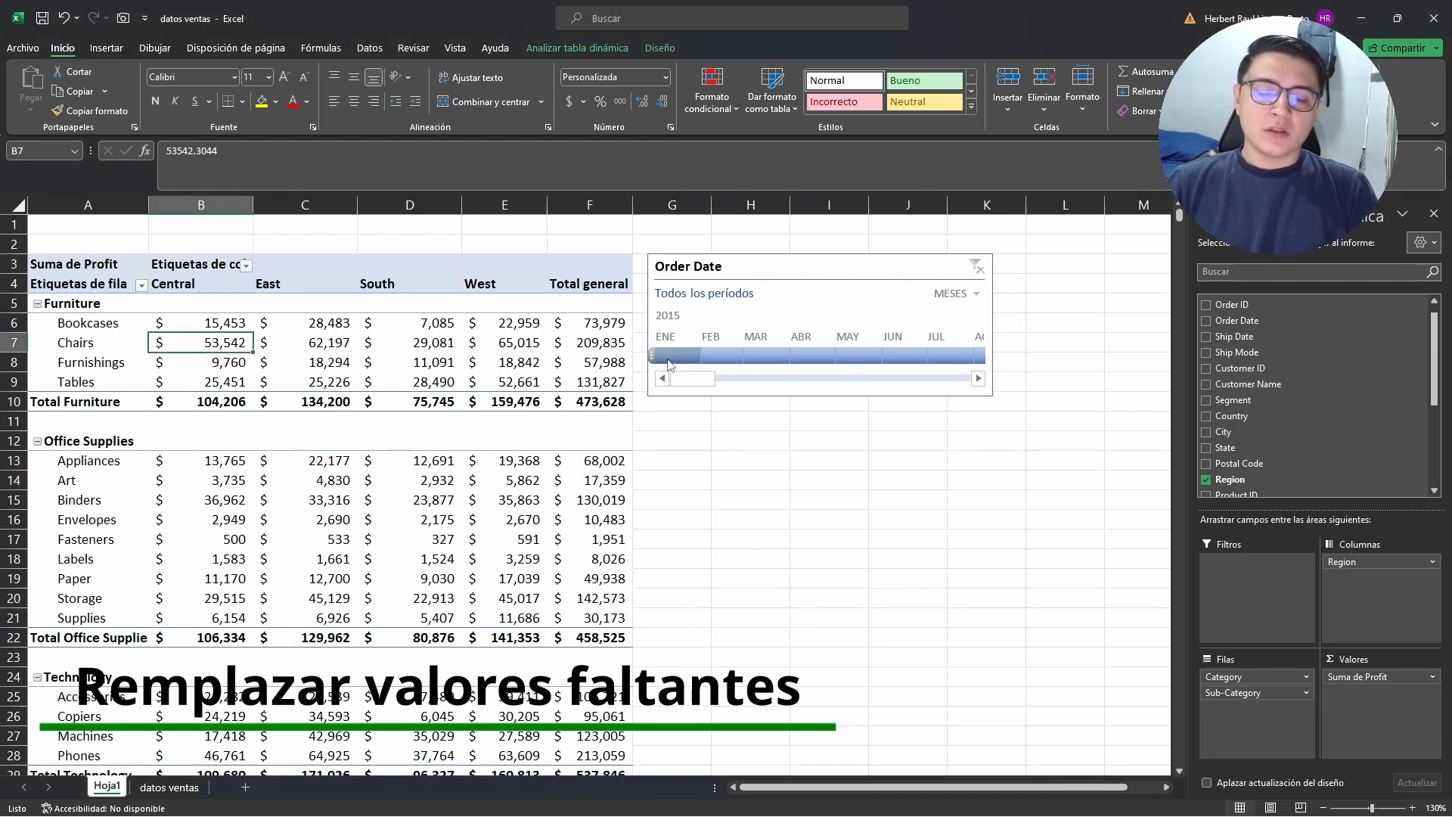
- Filter the timeline to January 2015 and check the empty cells in the Furniture group
click(673, 357)
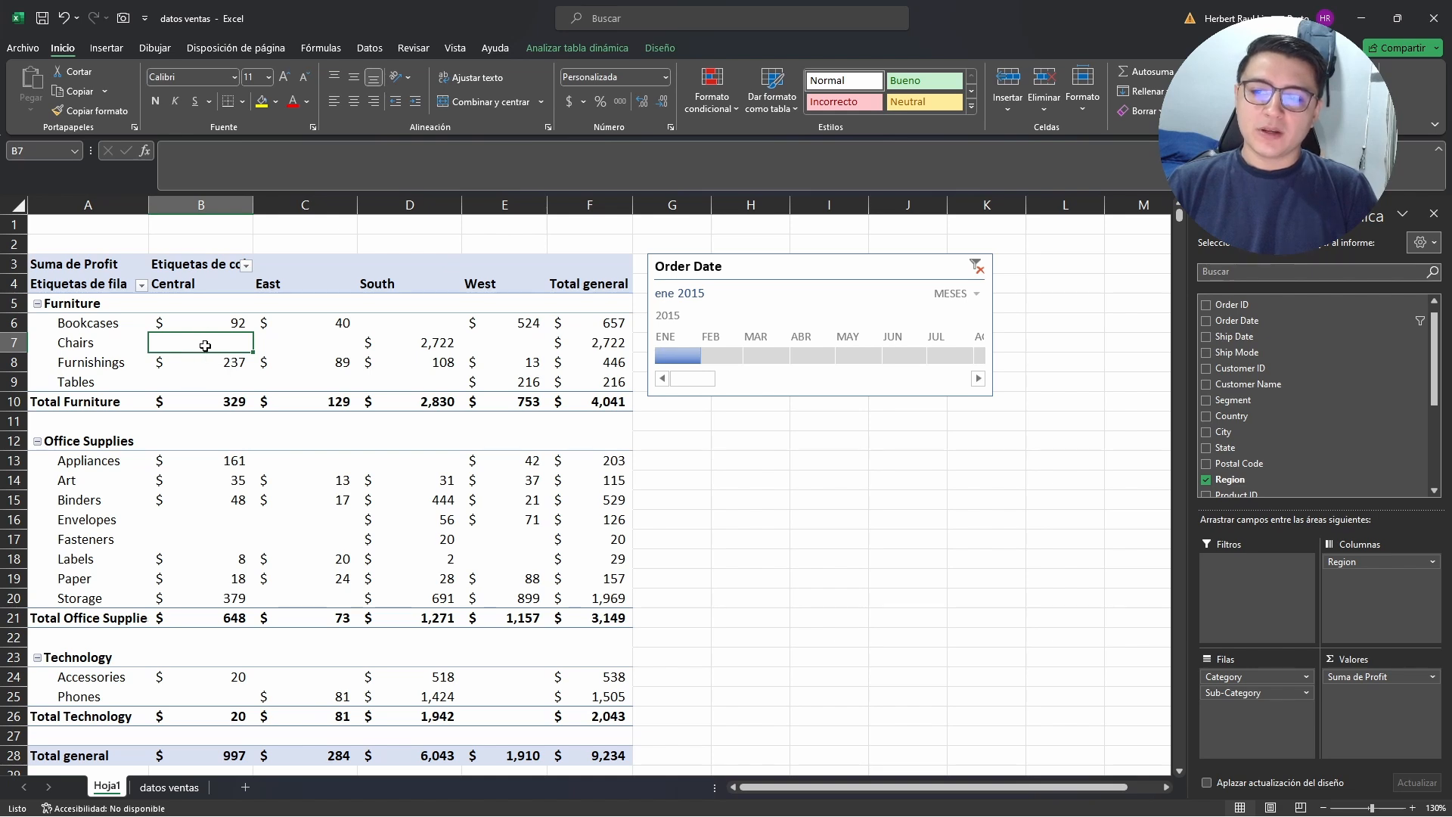
click(205, 377)
click(300, 376)
click(414, 326)
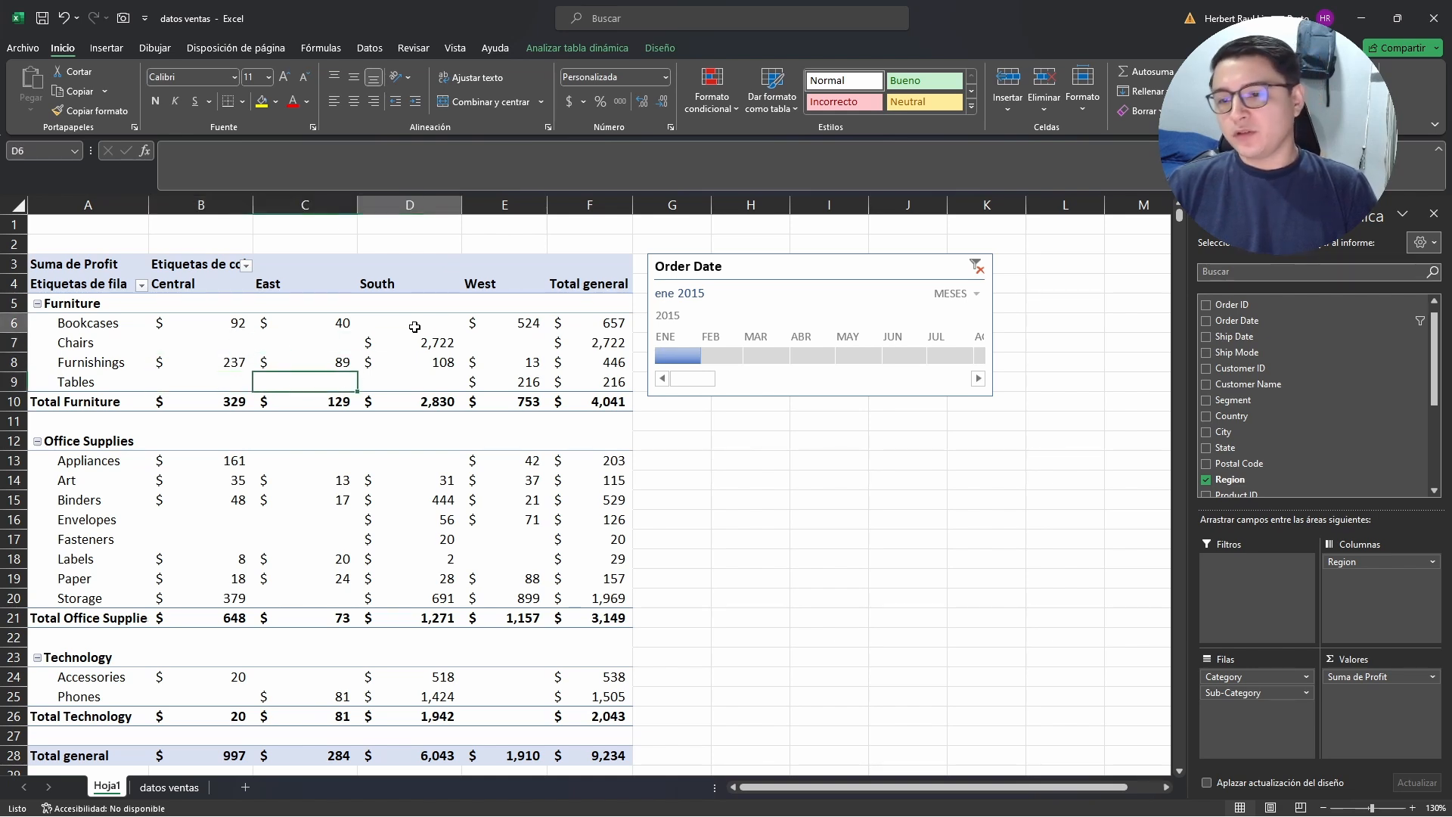
click(466, 342)
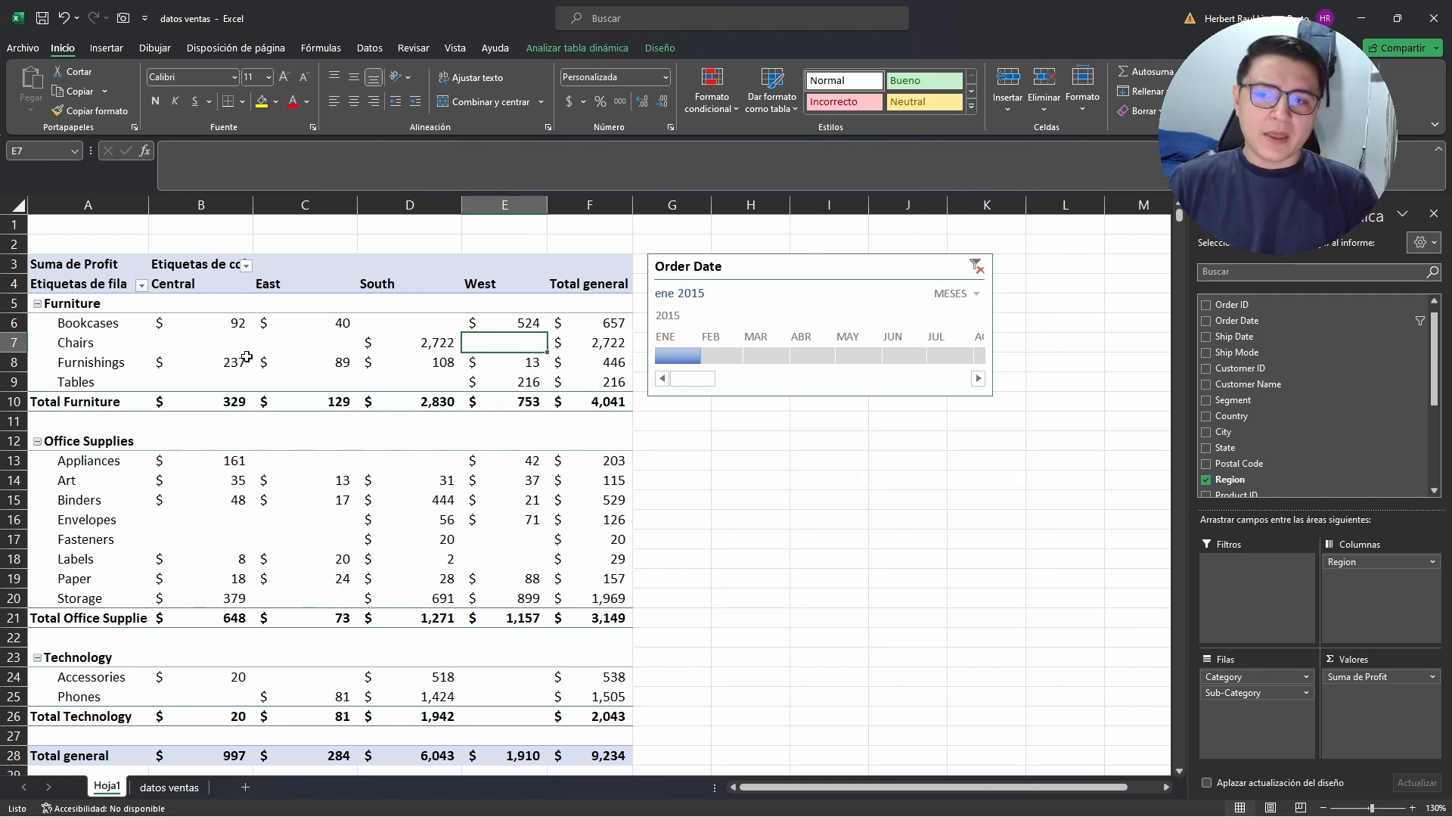
- Examine the empty Chairs cells in the Central and East columns and their available options
click(195, 345)
mouse_move(197, 340)
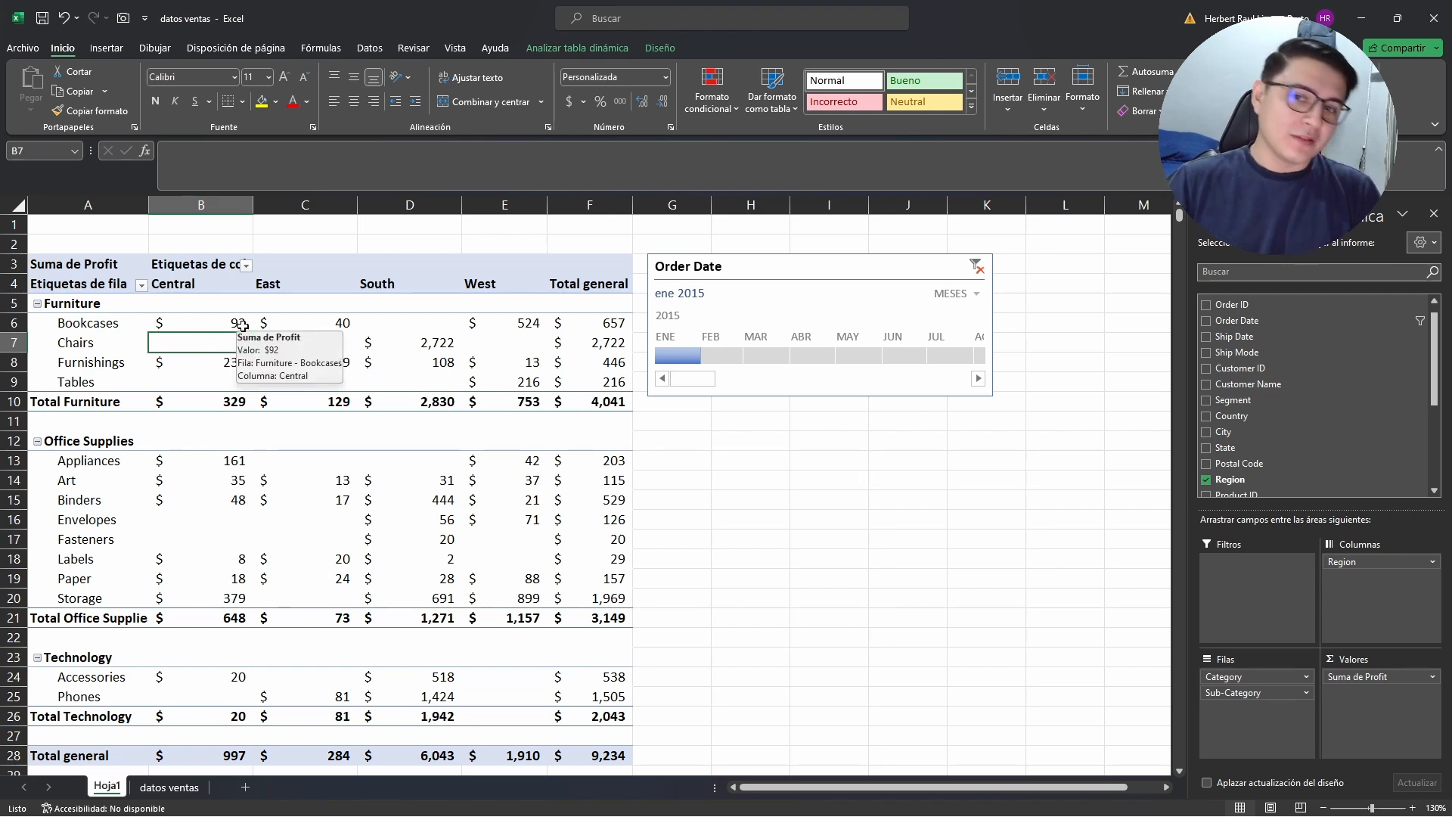
click(312, 343)
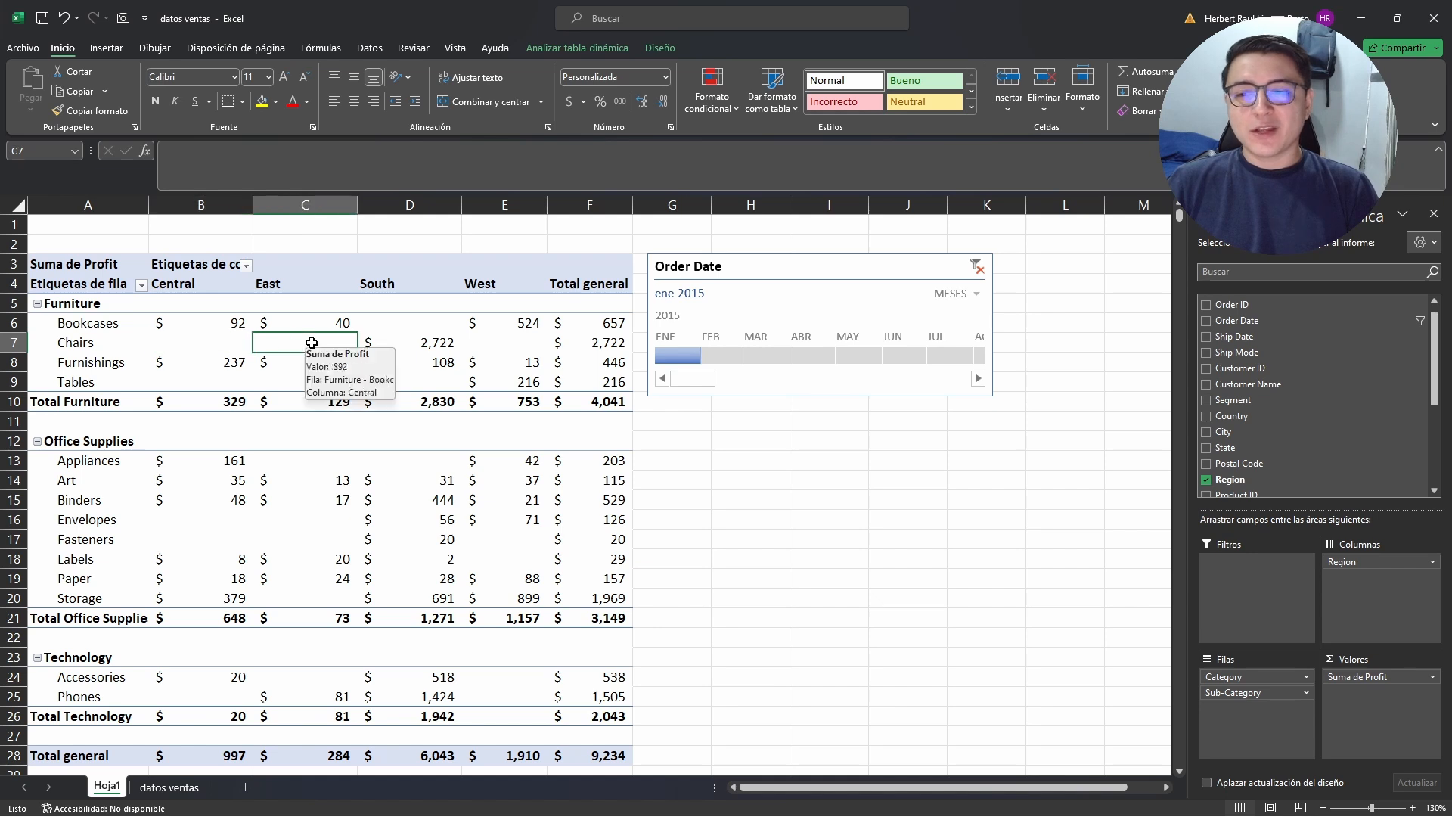
click(225, 342)
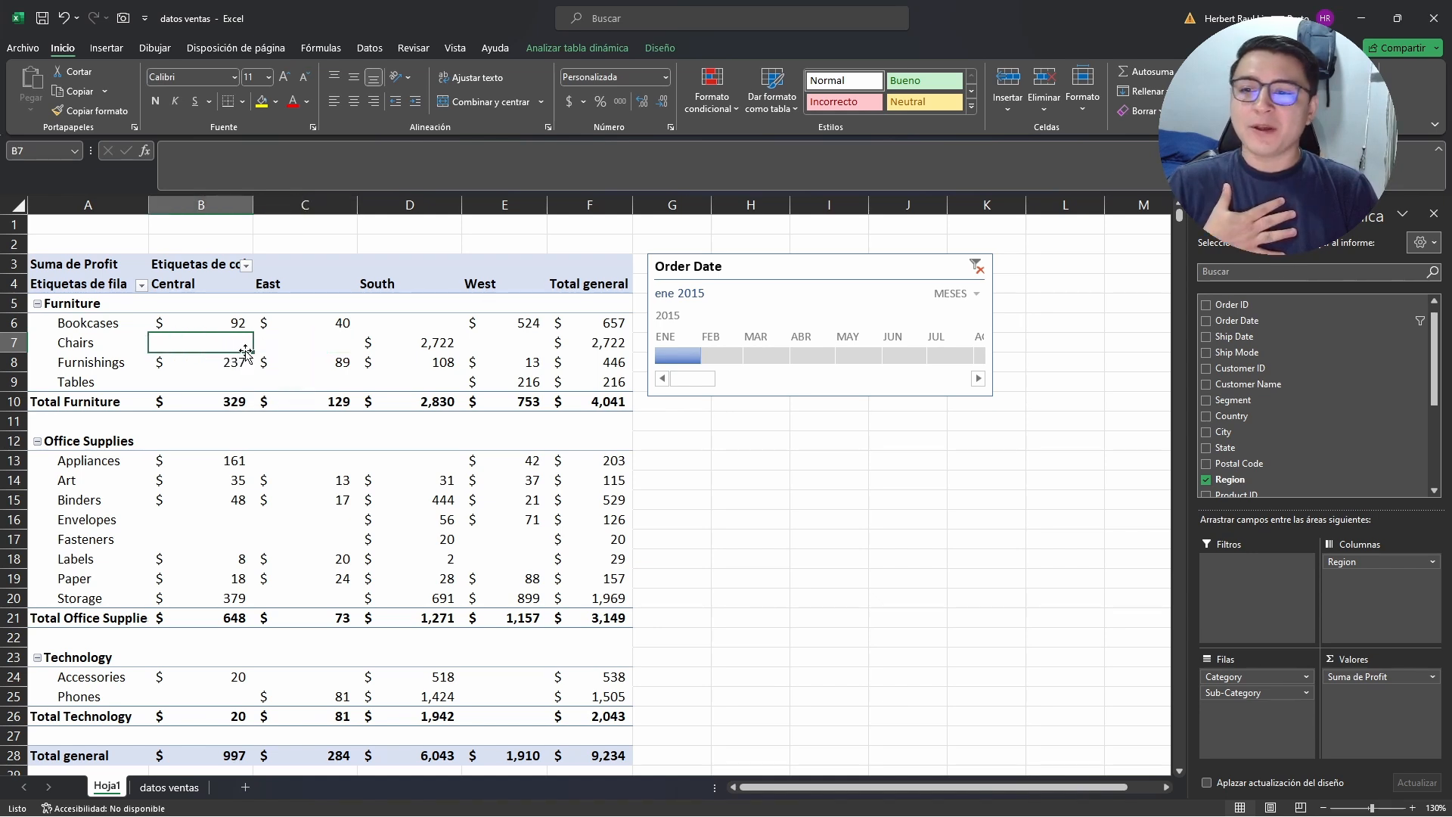
click(293, 346)
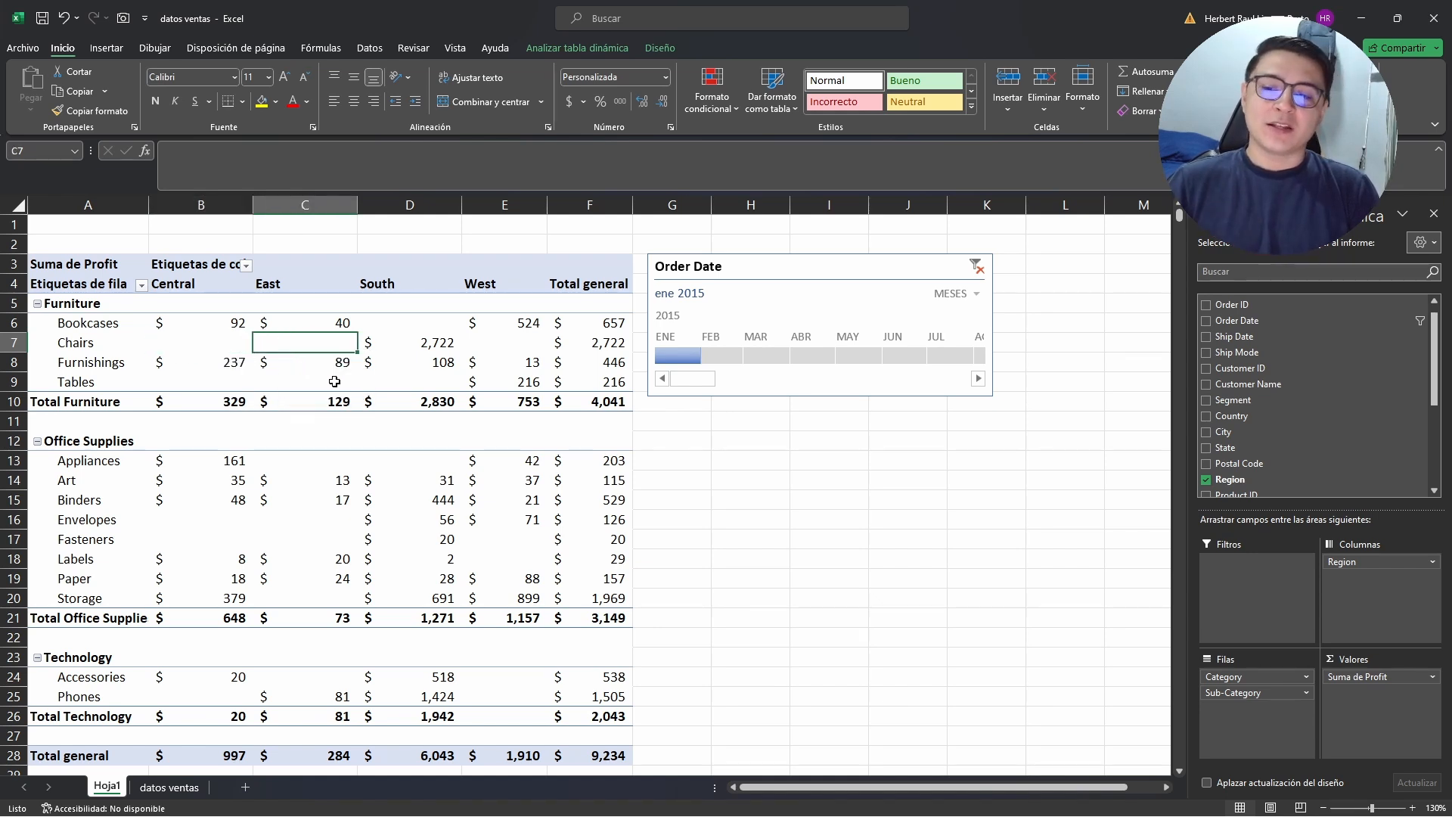
right_click(292, 349)
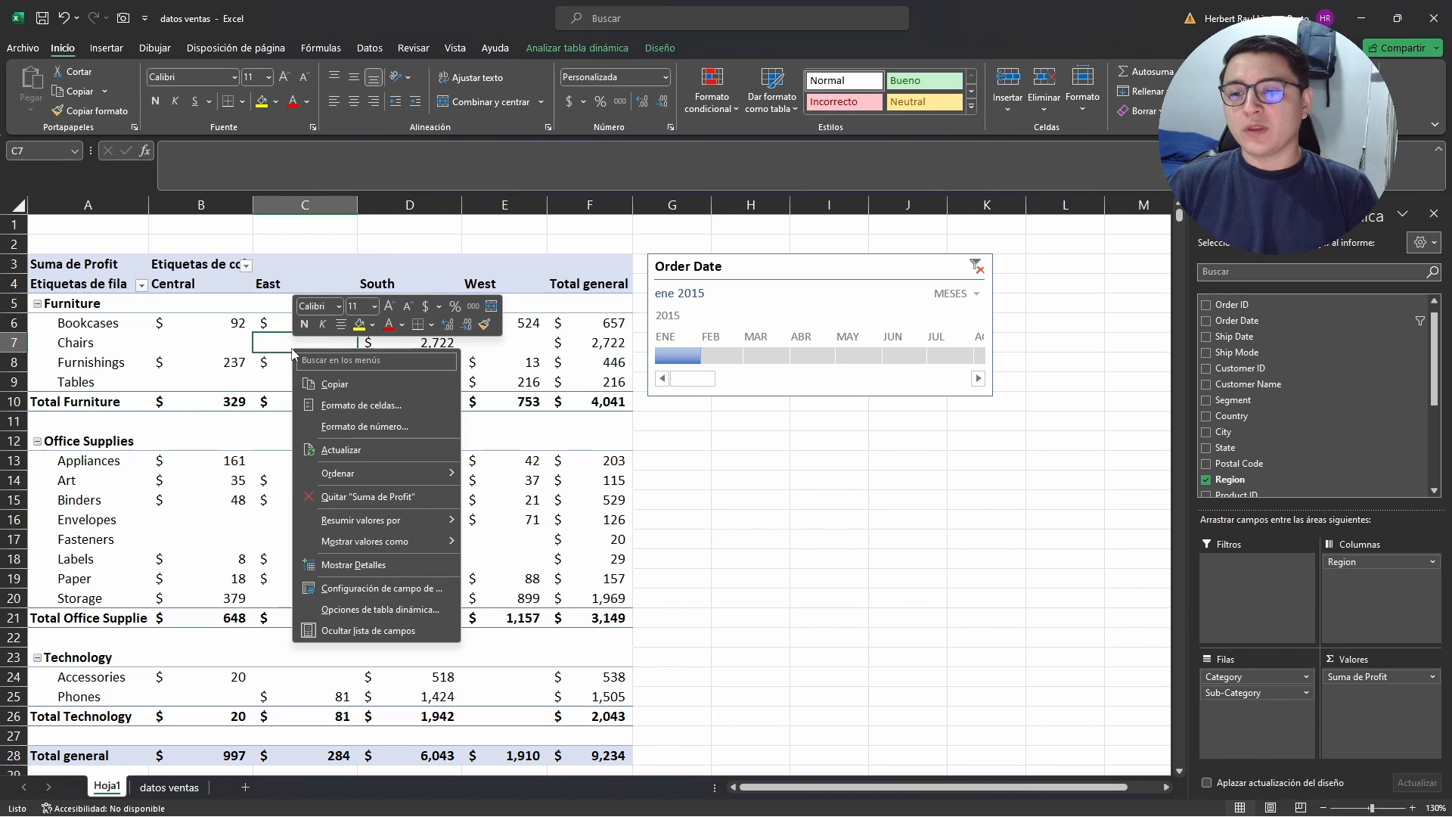
key(Escape)
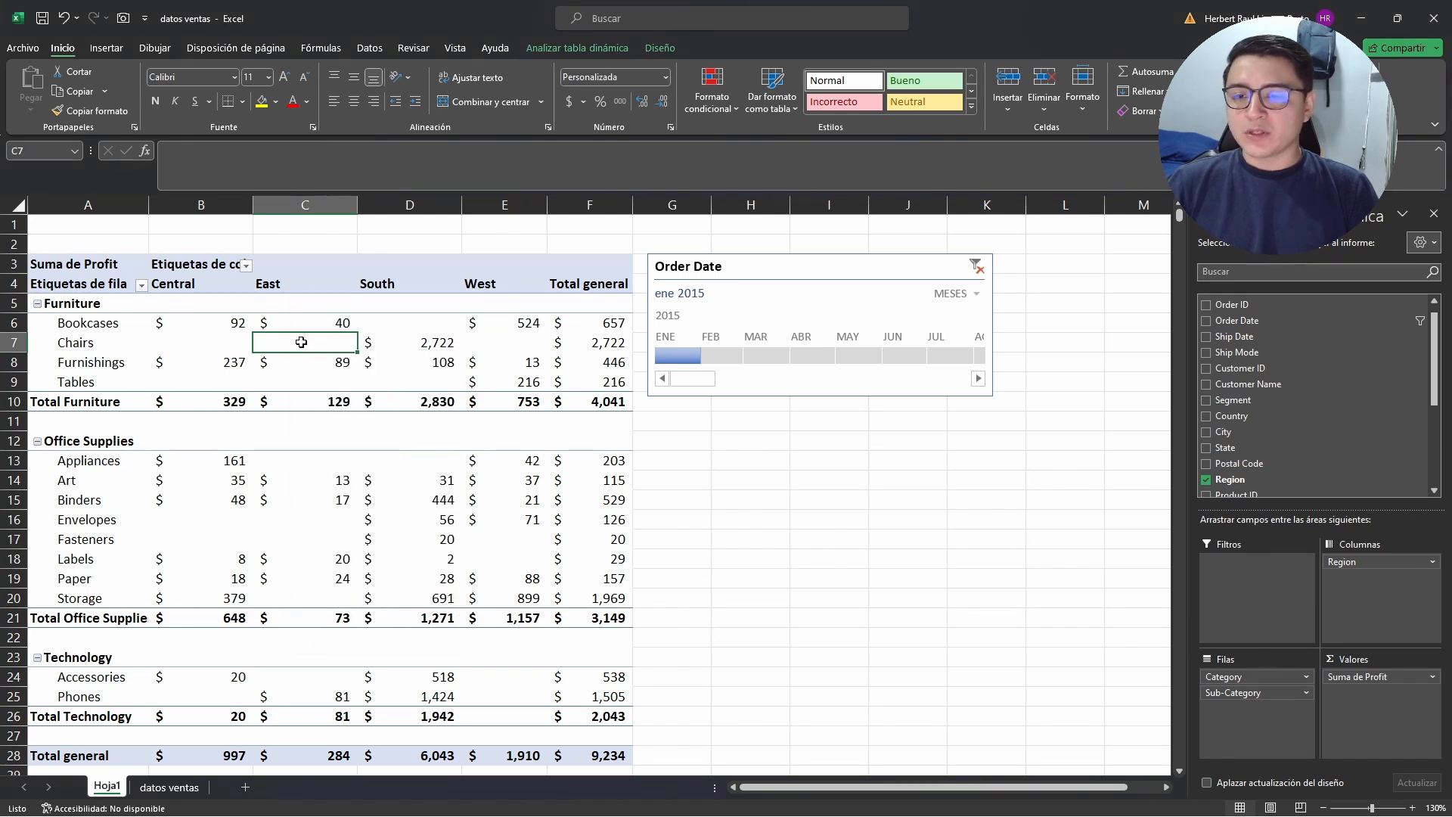
mouse_move(288, 340)
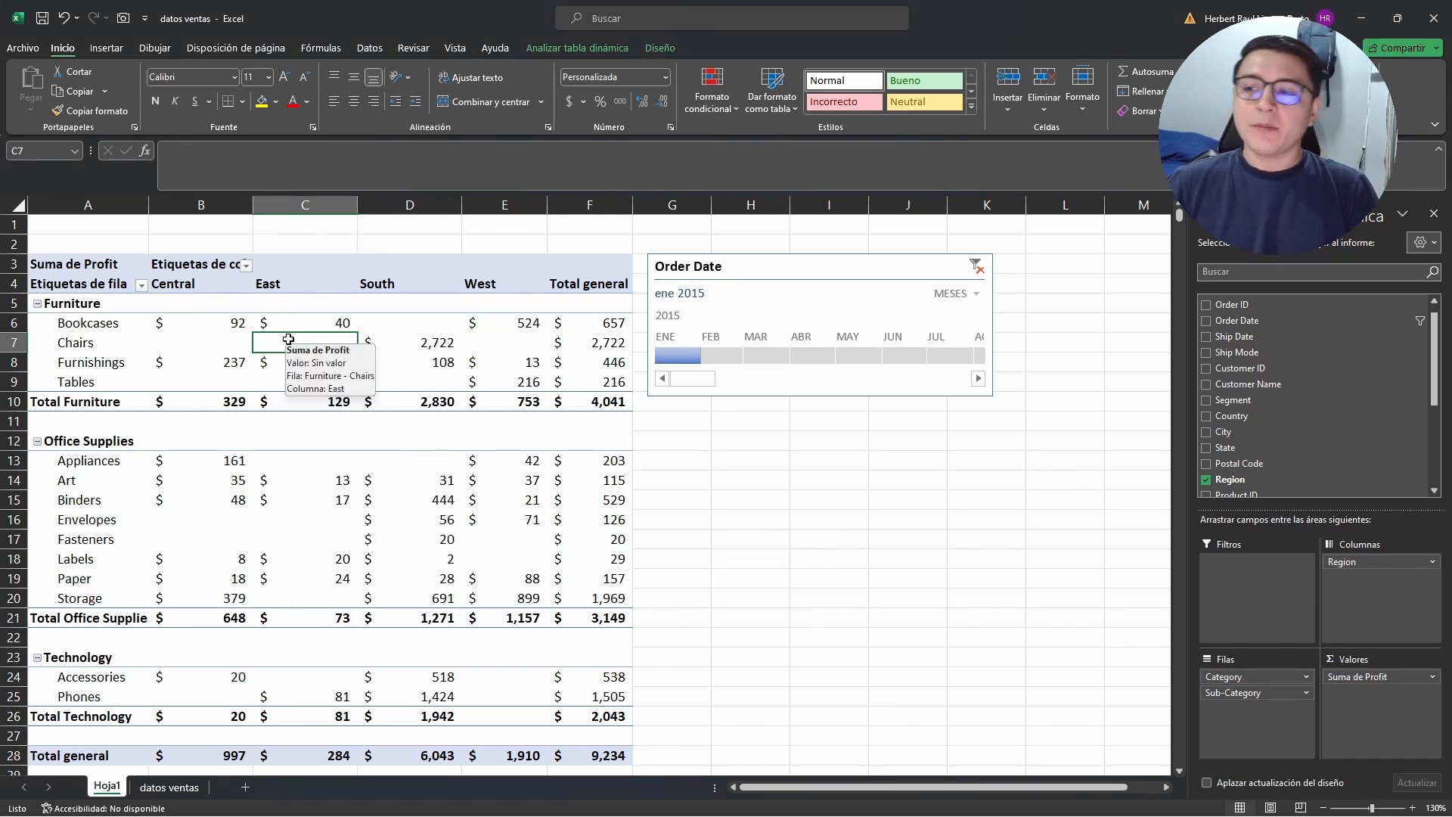
- Set the pivot table options to show 0 for empty cells
right_click(279, 345)
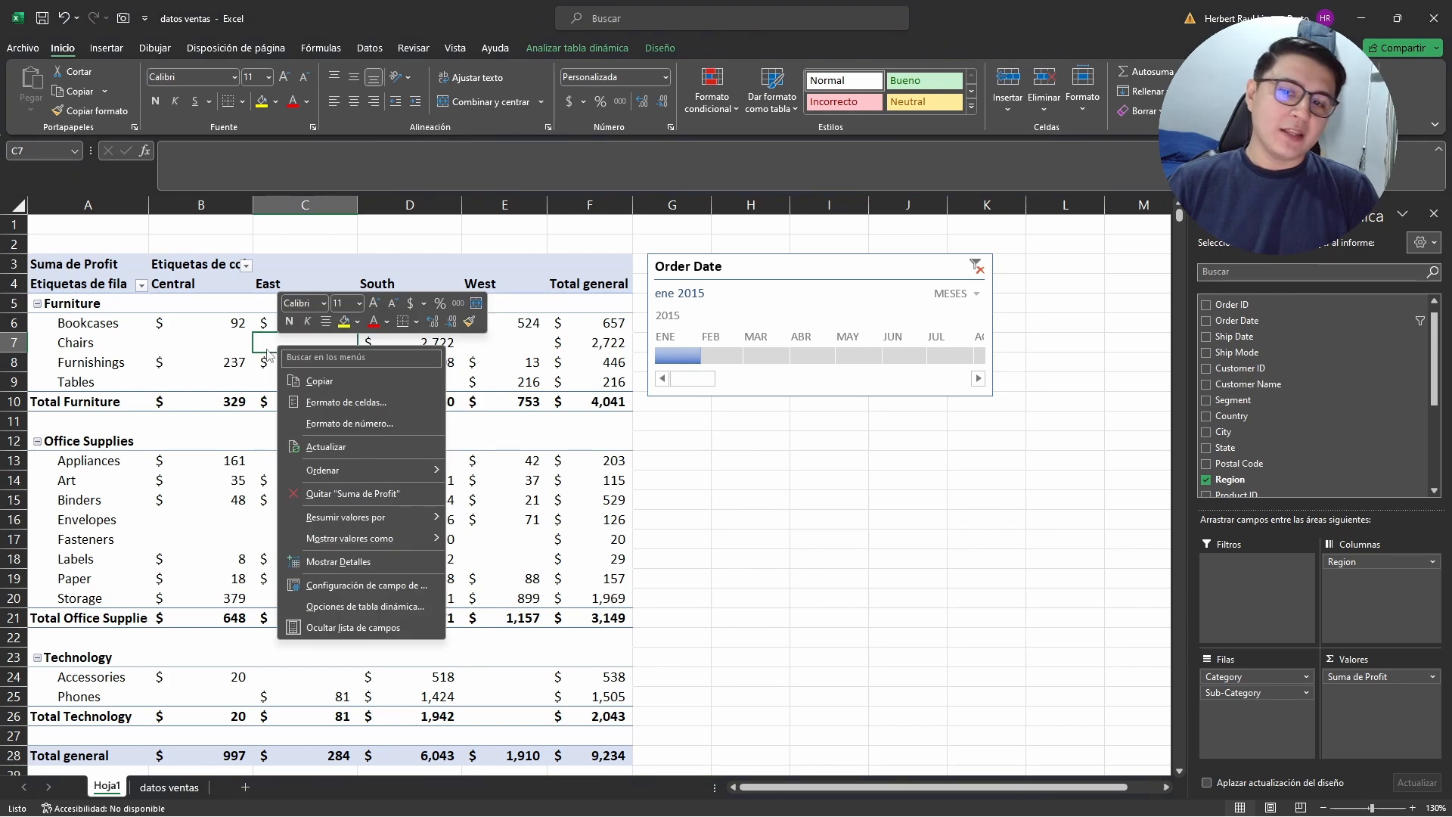
click(350, 606)
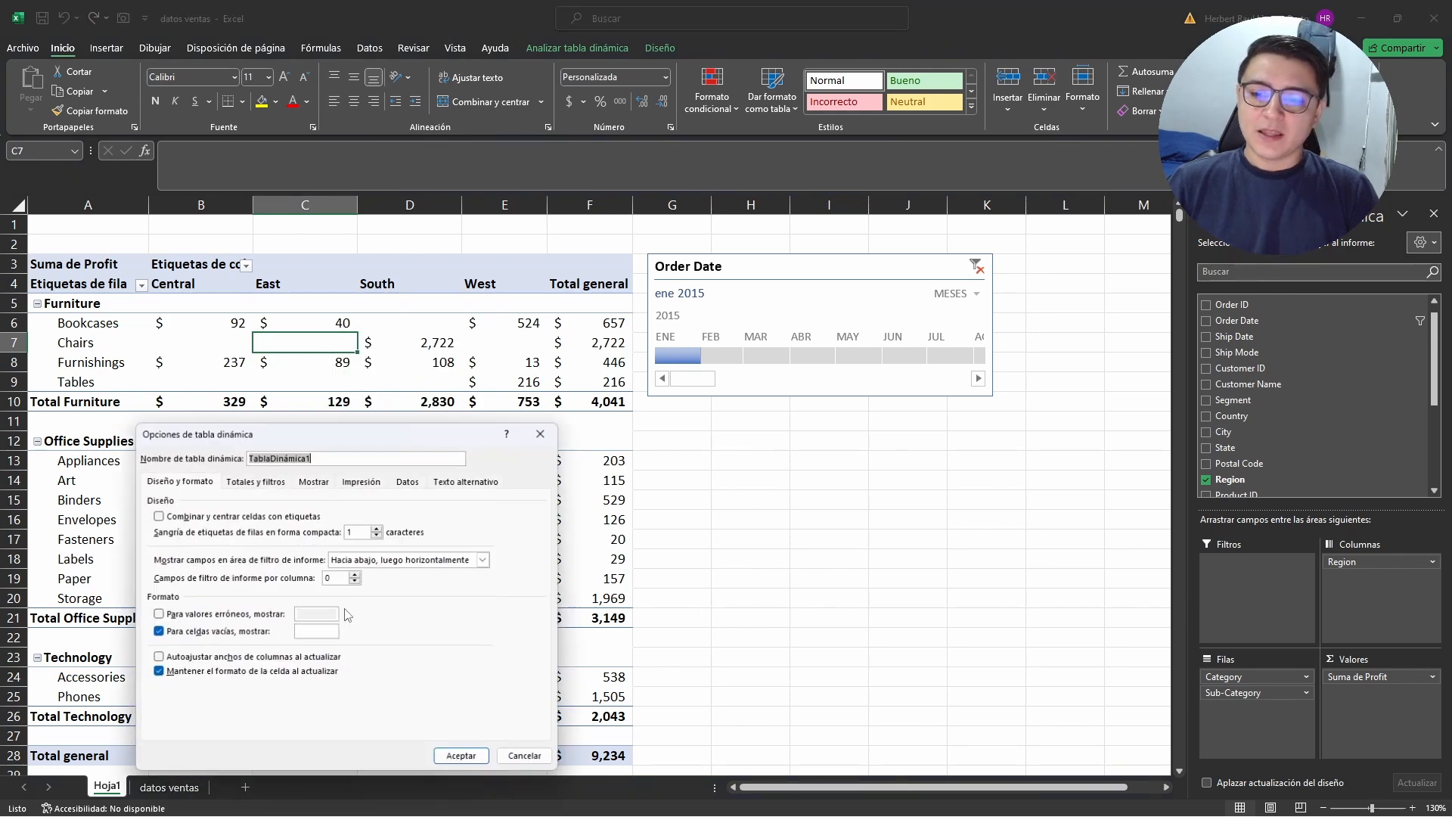
drag(324, 450, 315, 225)
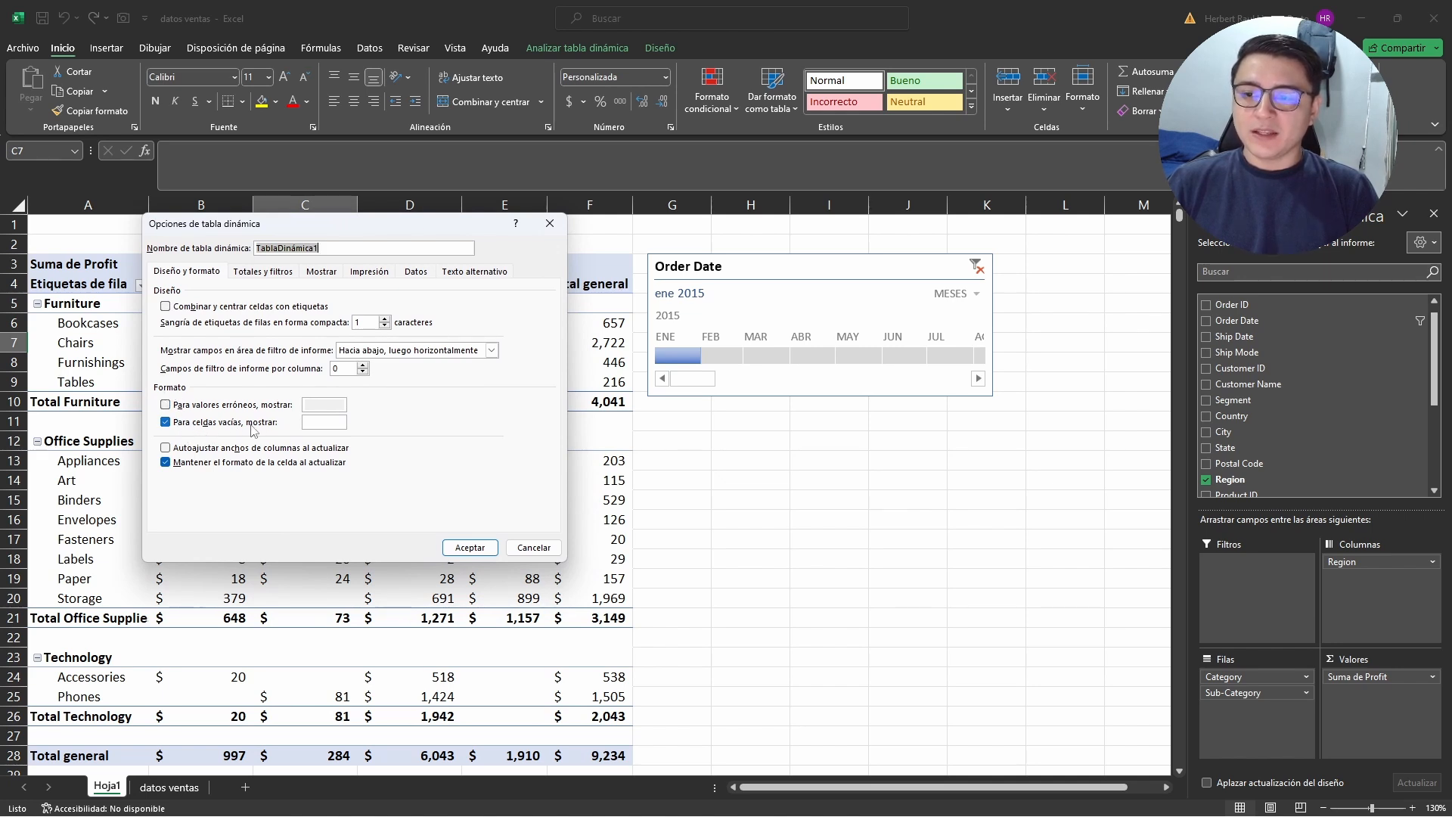
click(319, 421)
text(0)
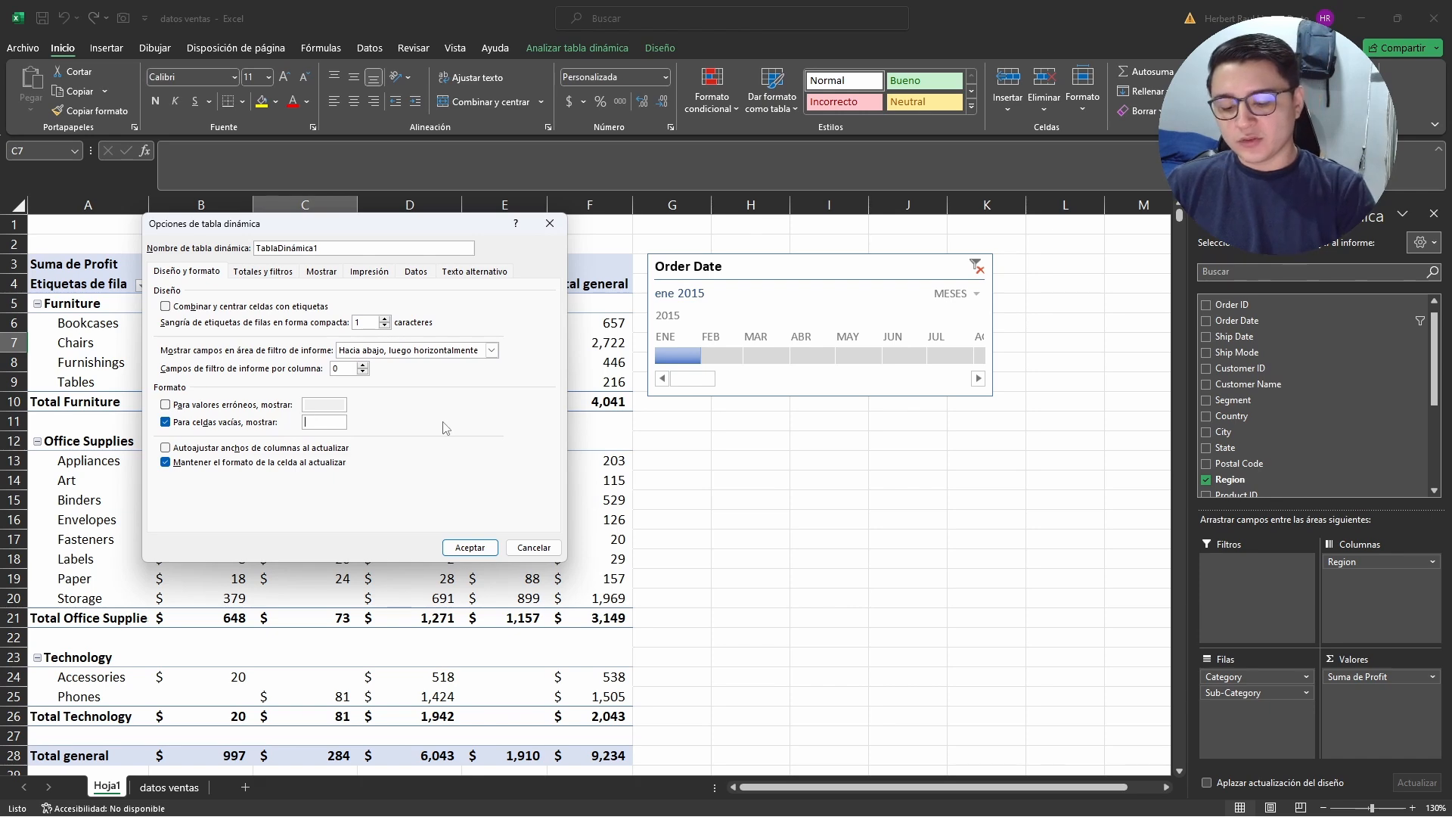
click(469, 548)
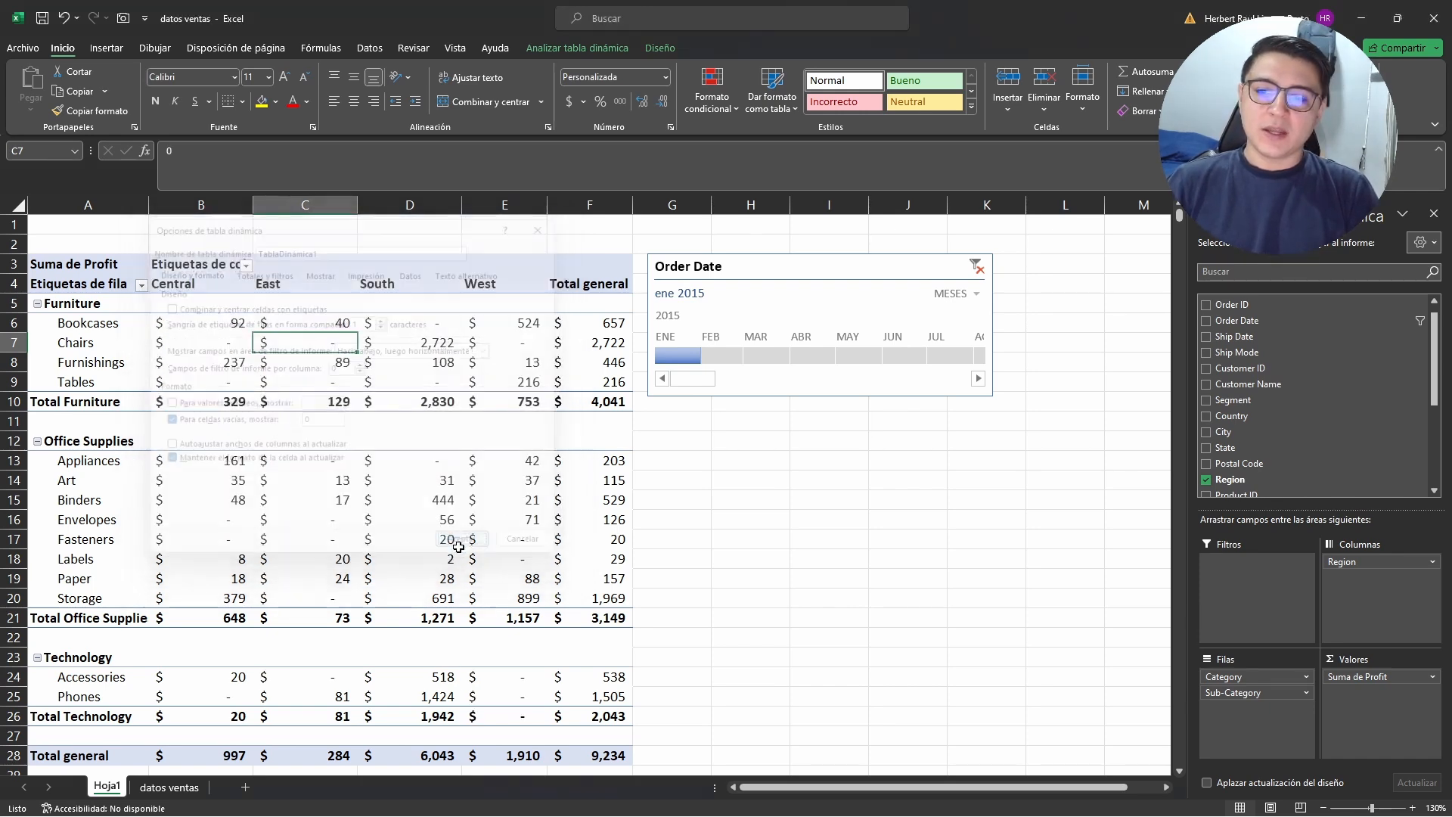
- Format the pivot table values in B6:F28 as Currency (Moneda) with no decimal places
drag(201, 349, 395, 361)
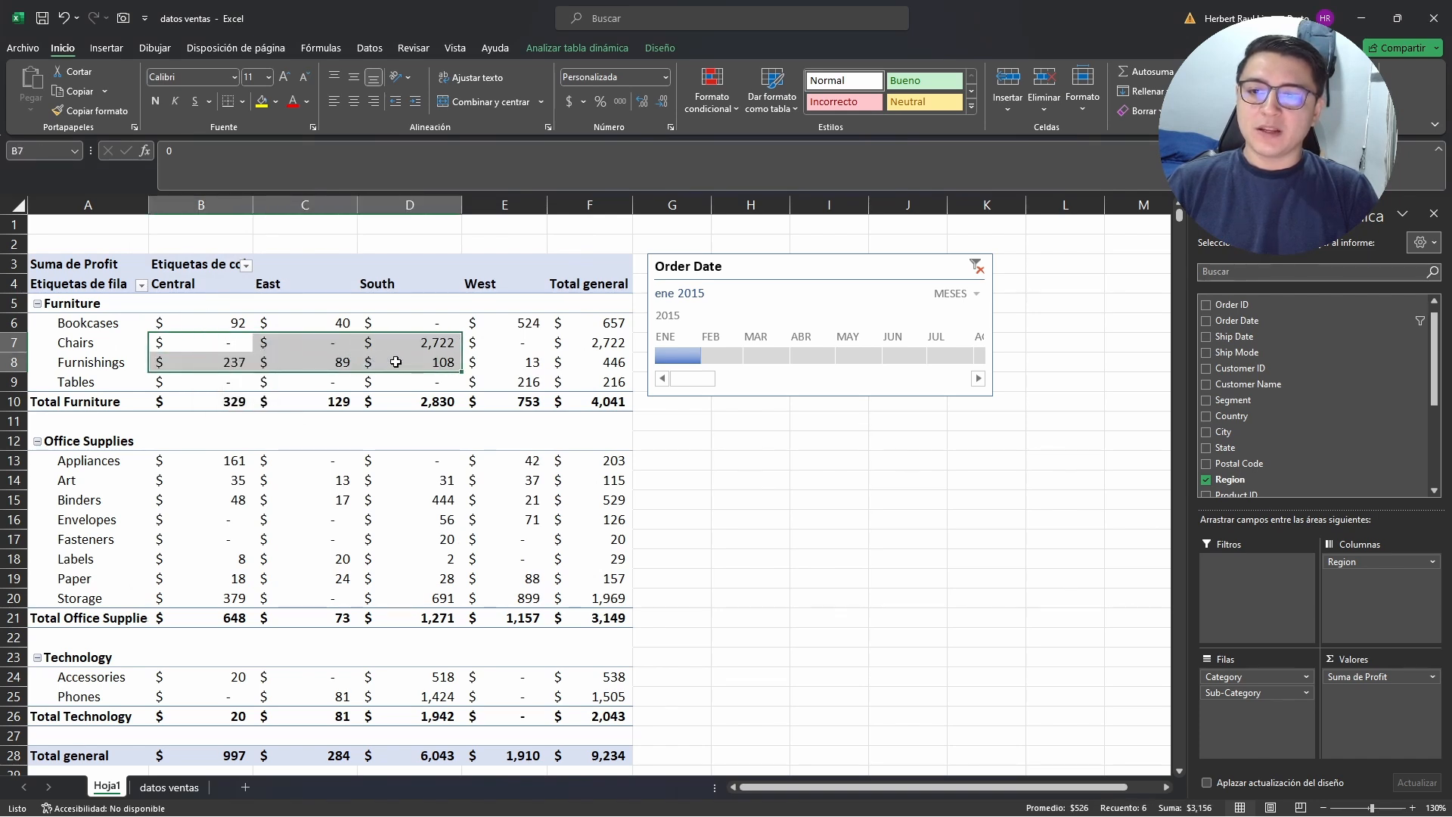
click(231, 323)
drag(198, 321, 597, 738)
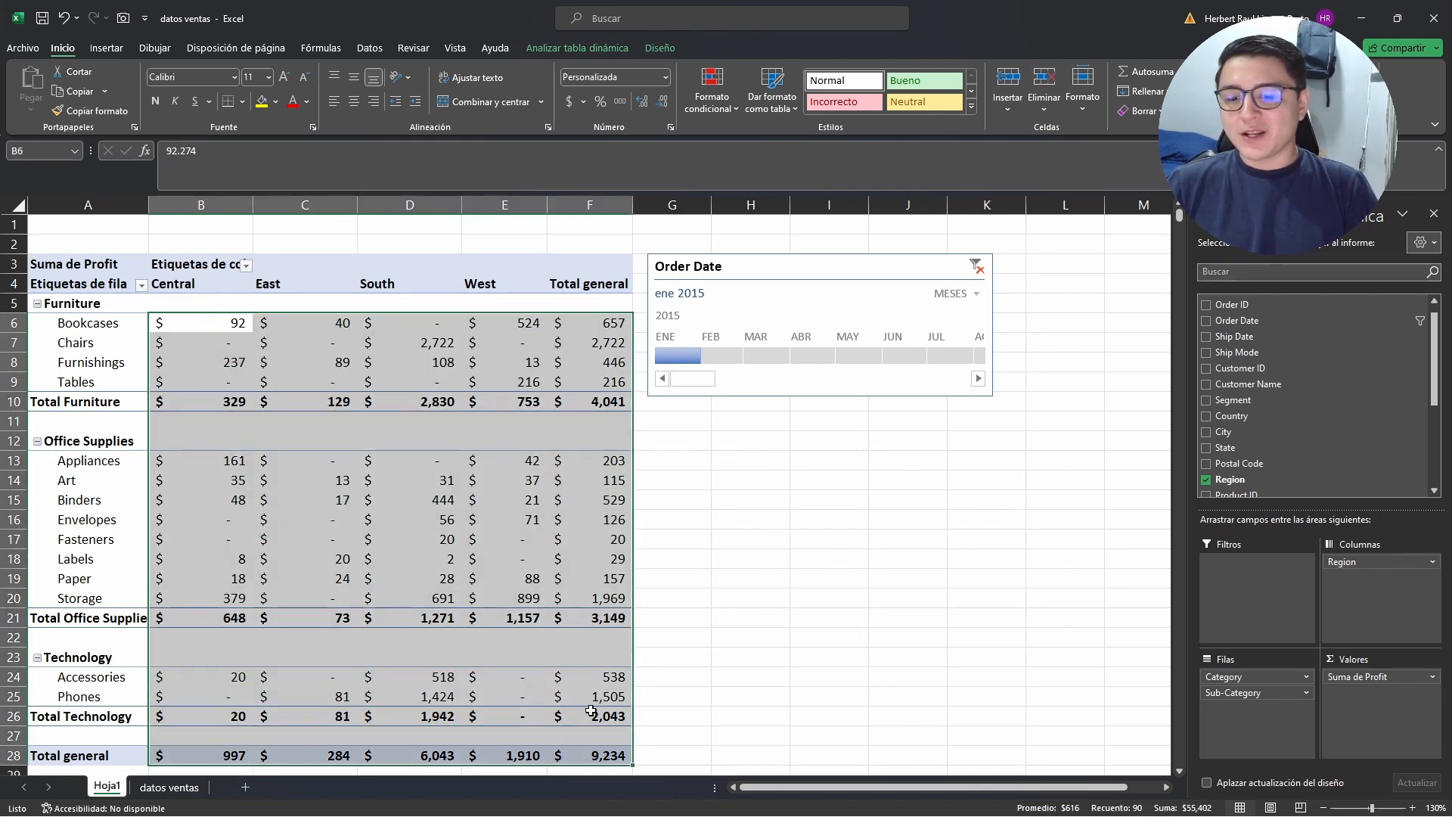
click(667, 78)
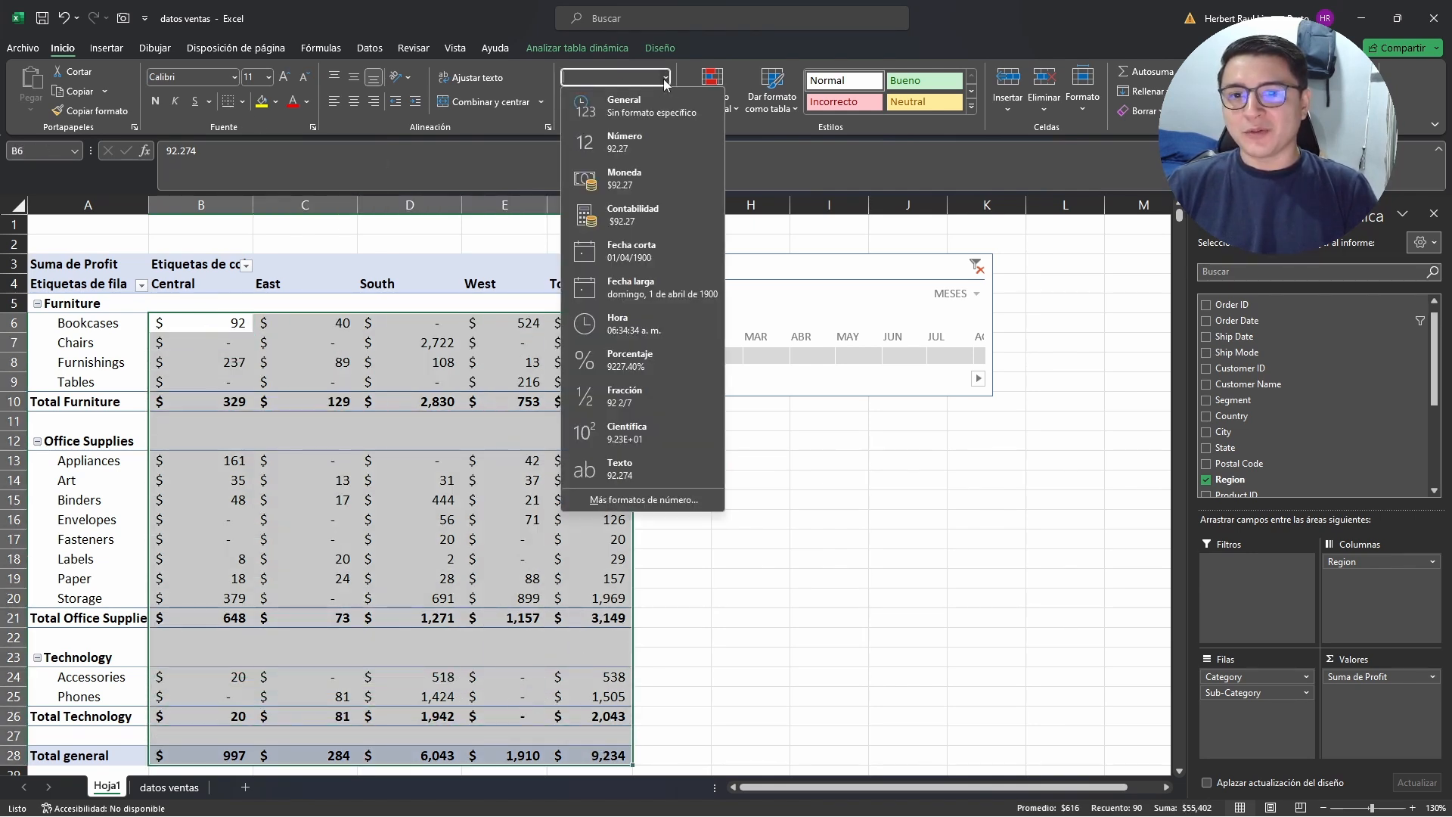
click(643, 184)
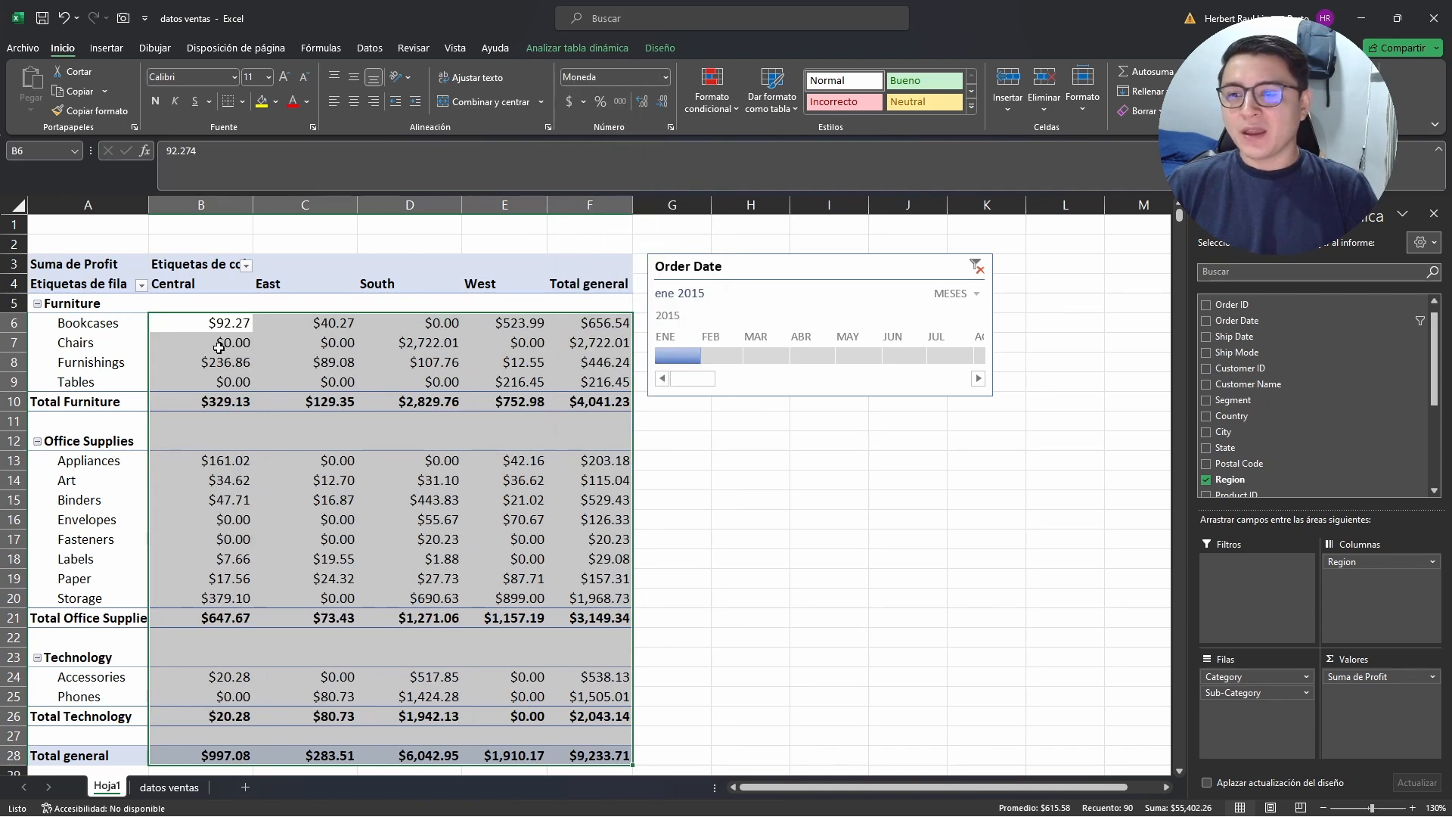
click(662, 102)
click(662, 102)
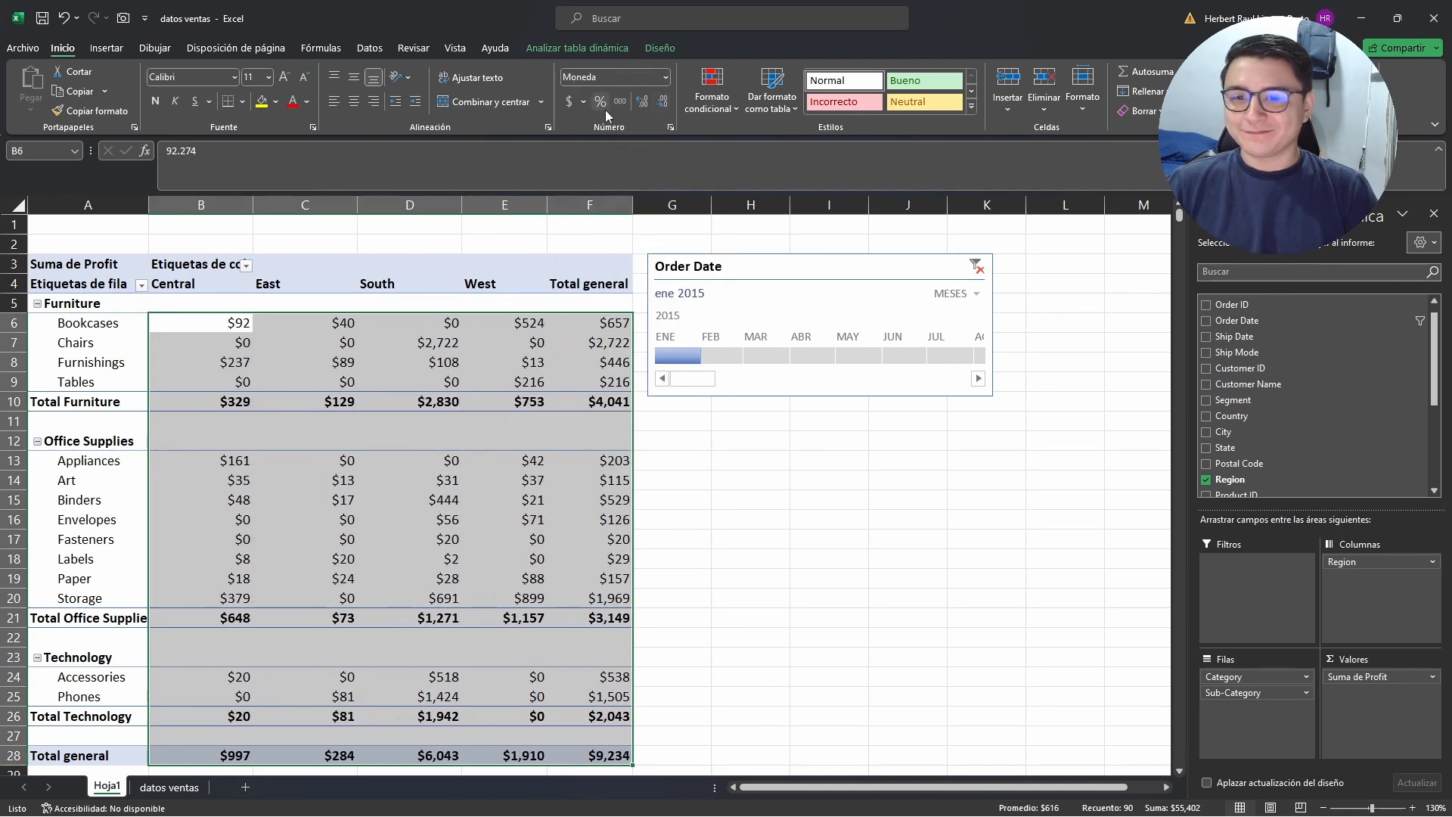
- Clear the Order Date timeline filter so the pivot table covers all periods
click(505, 342)
click(660, 47)
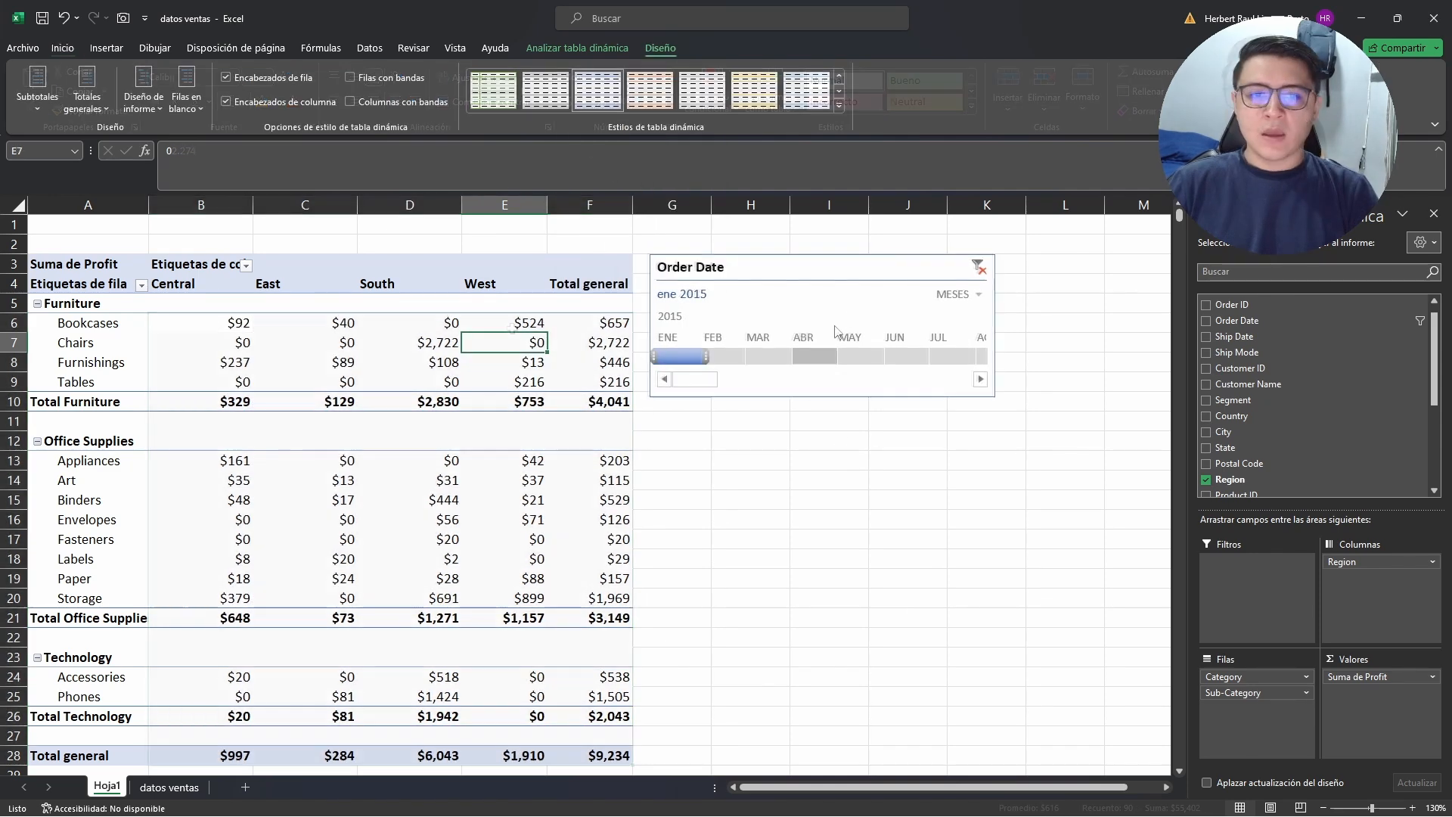
click(979, 270)
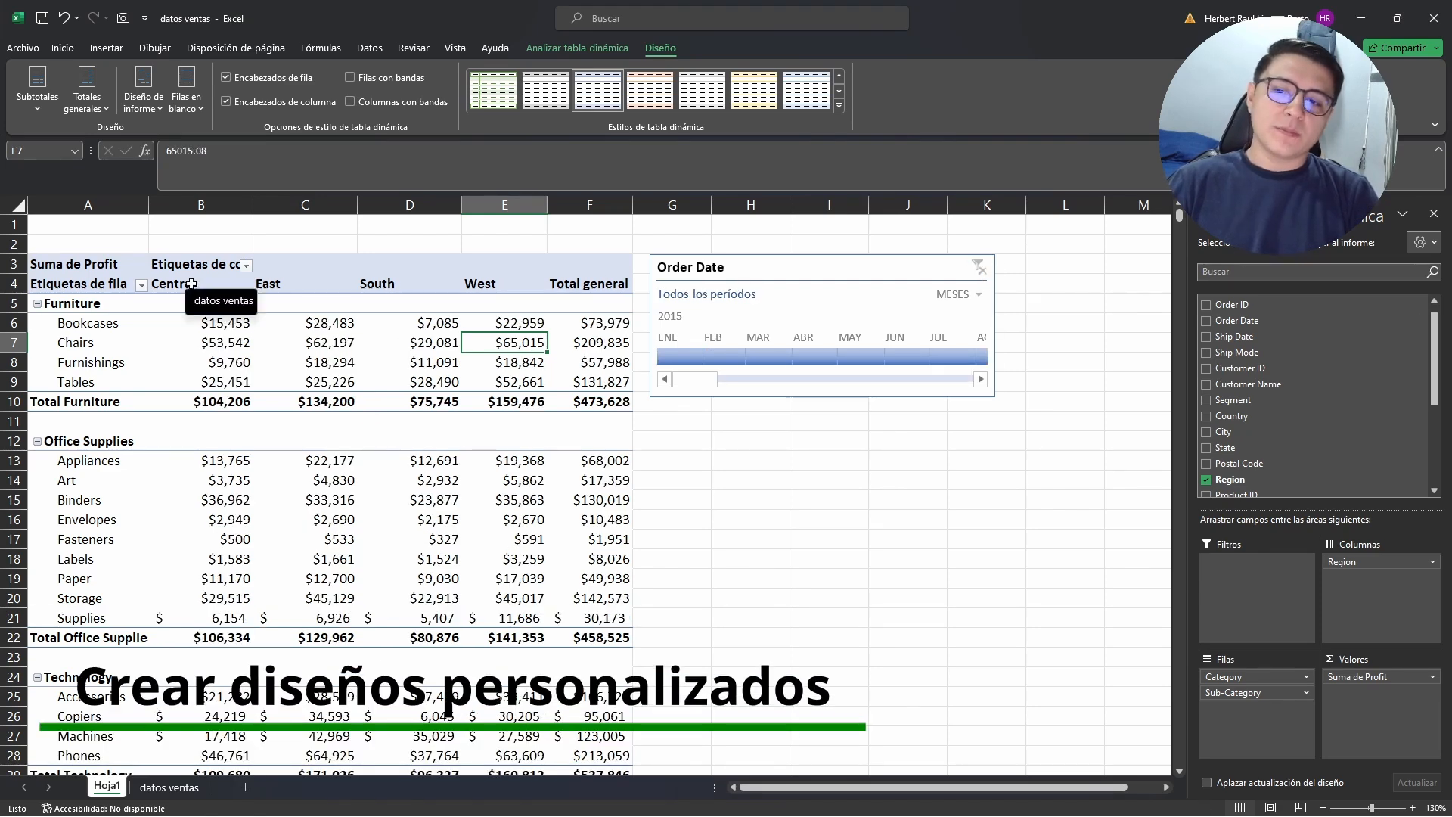
- Duplicate the medium blue pivot table style PivotStyleMedium9 and name the copy "Diseño de la empresa"
click(383, 357)
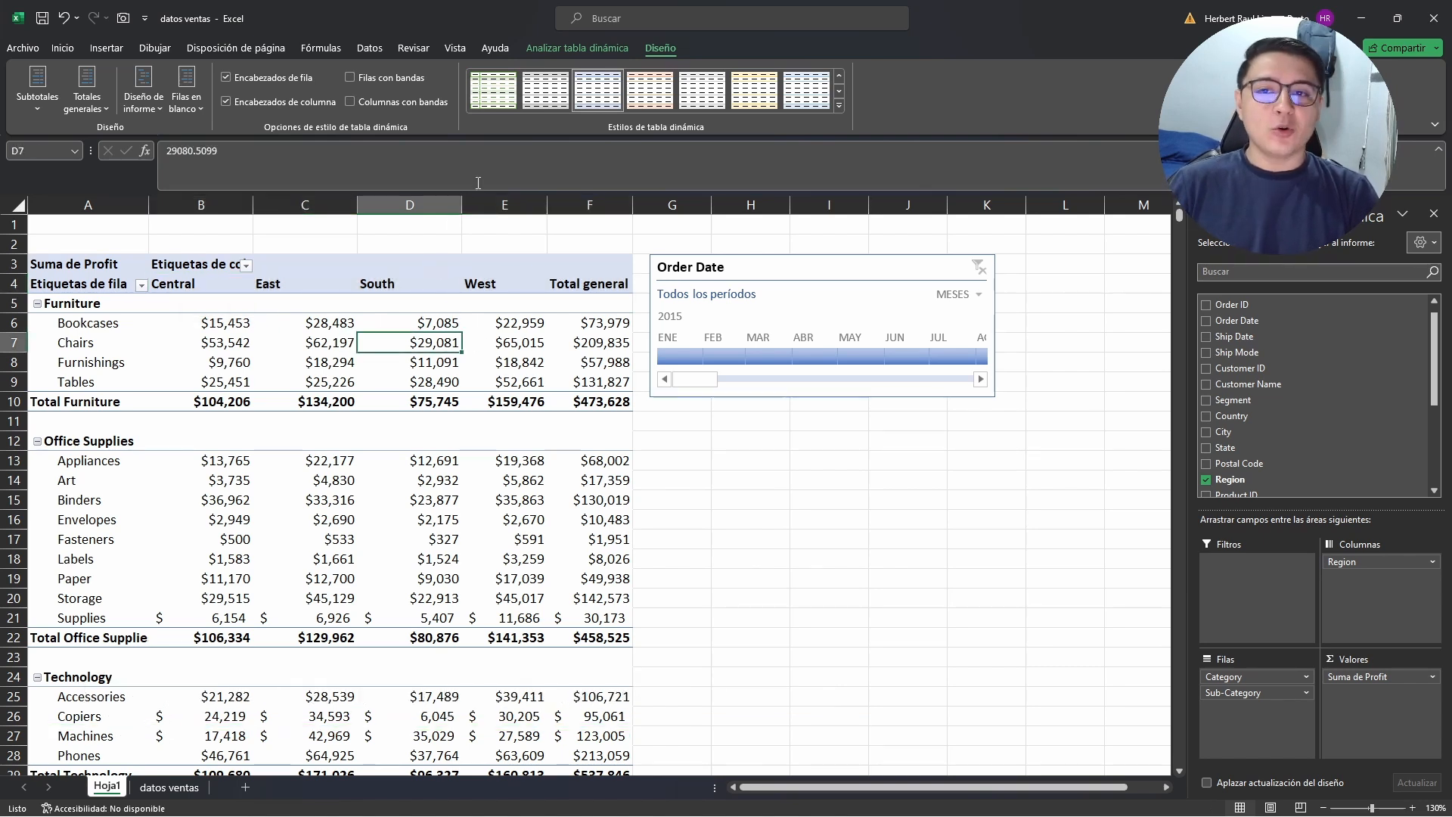
click(578, 45)
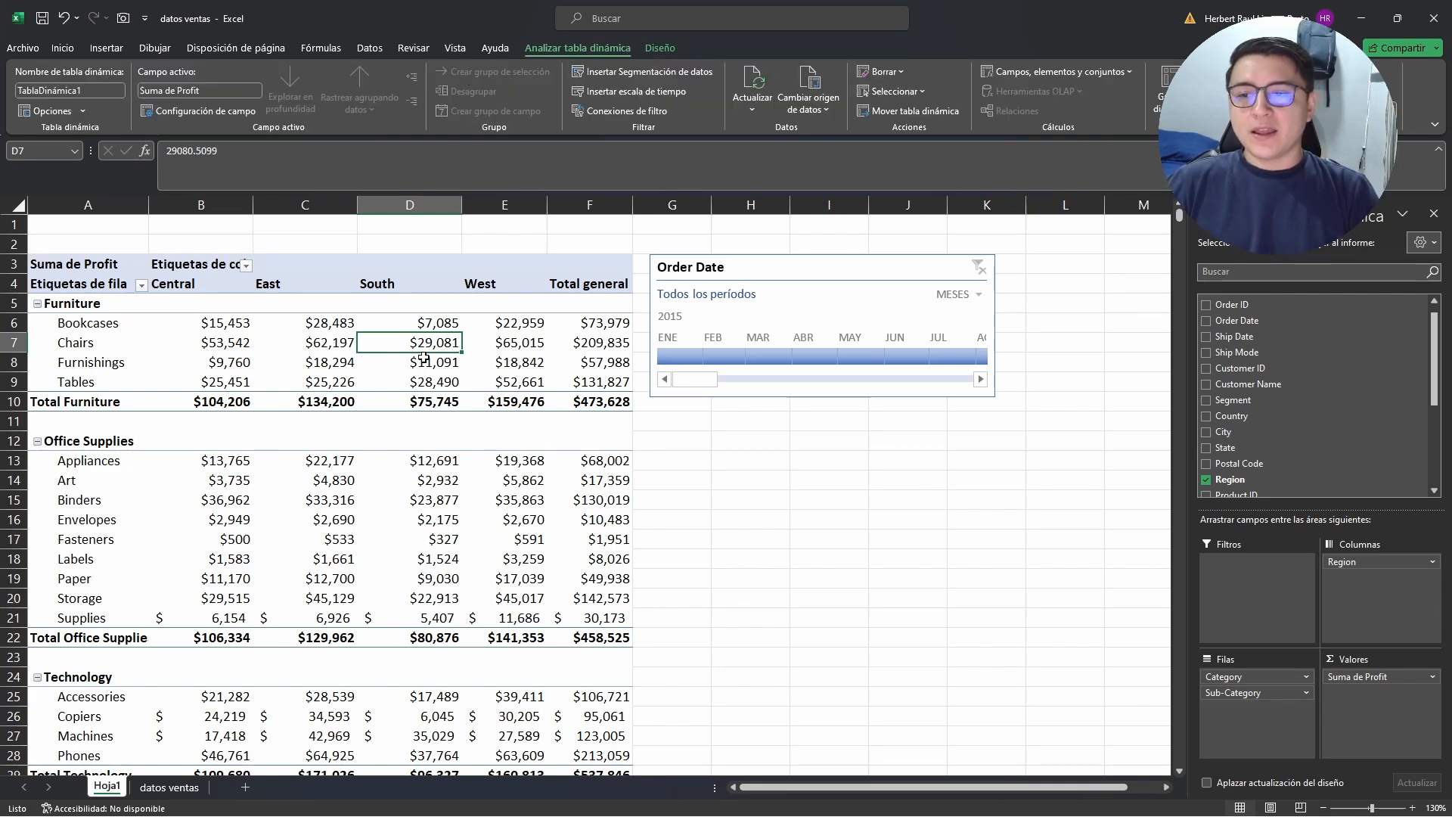
click(423, 357)
click(660, 48)
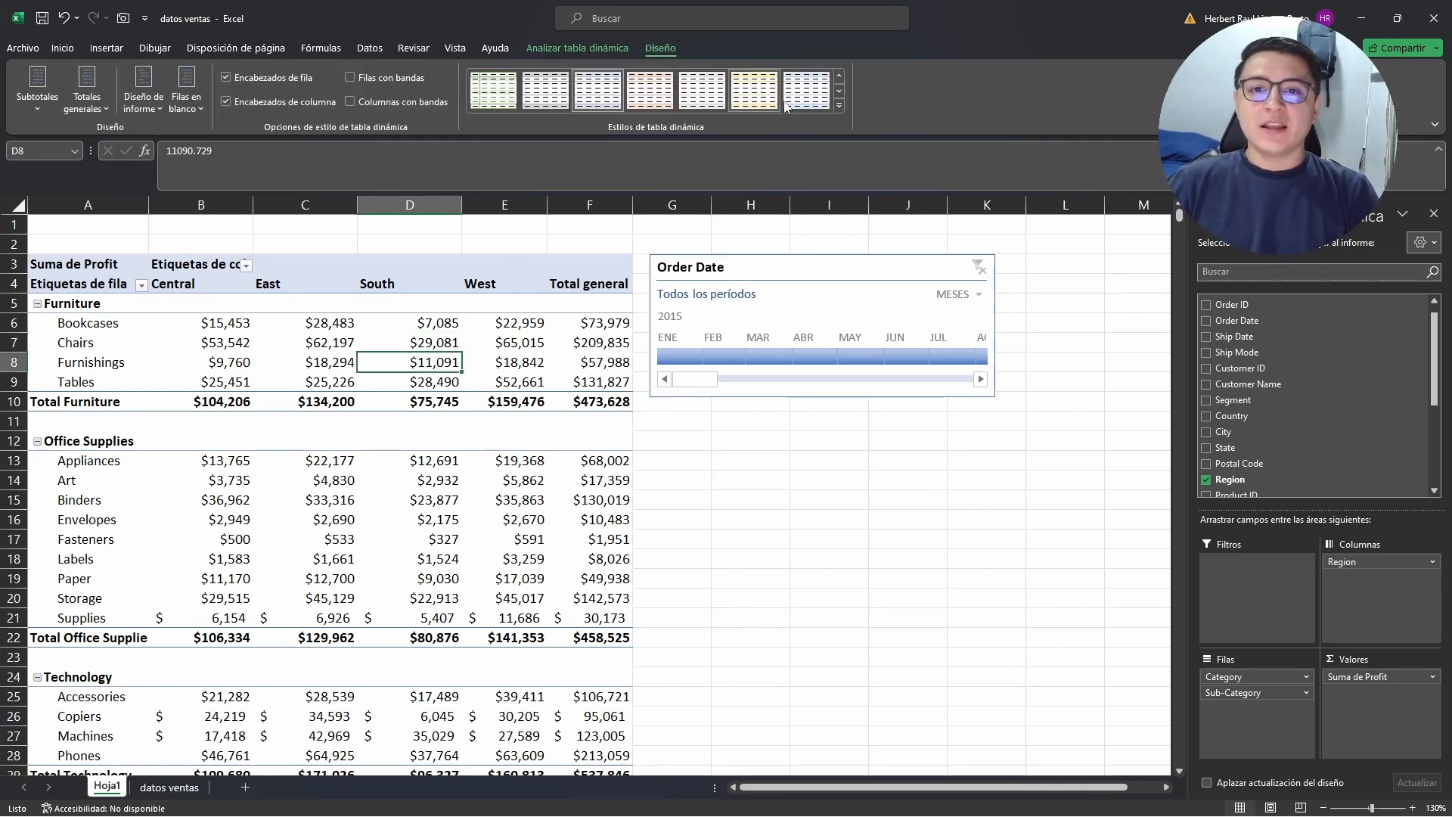
click(839, 105)
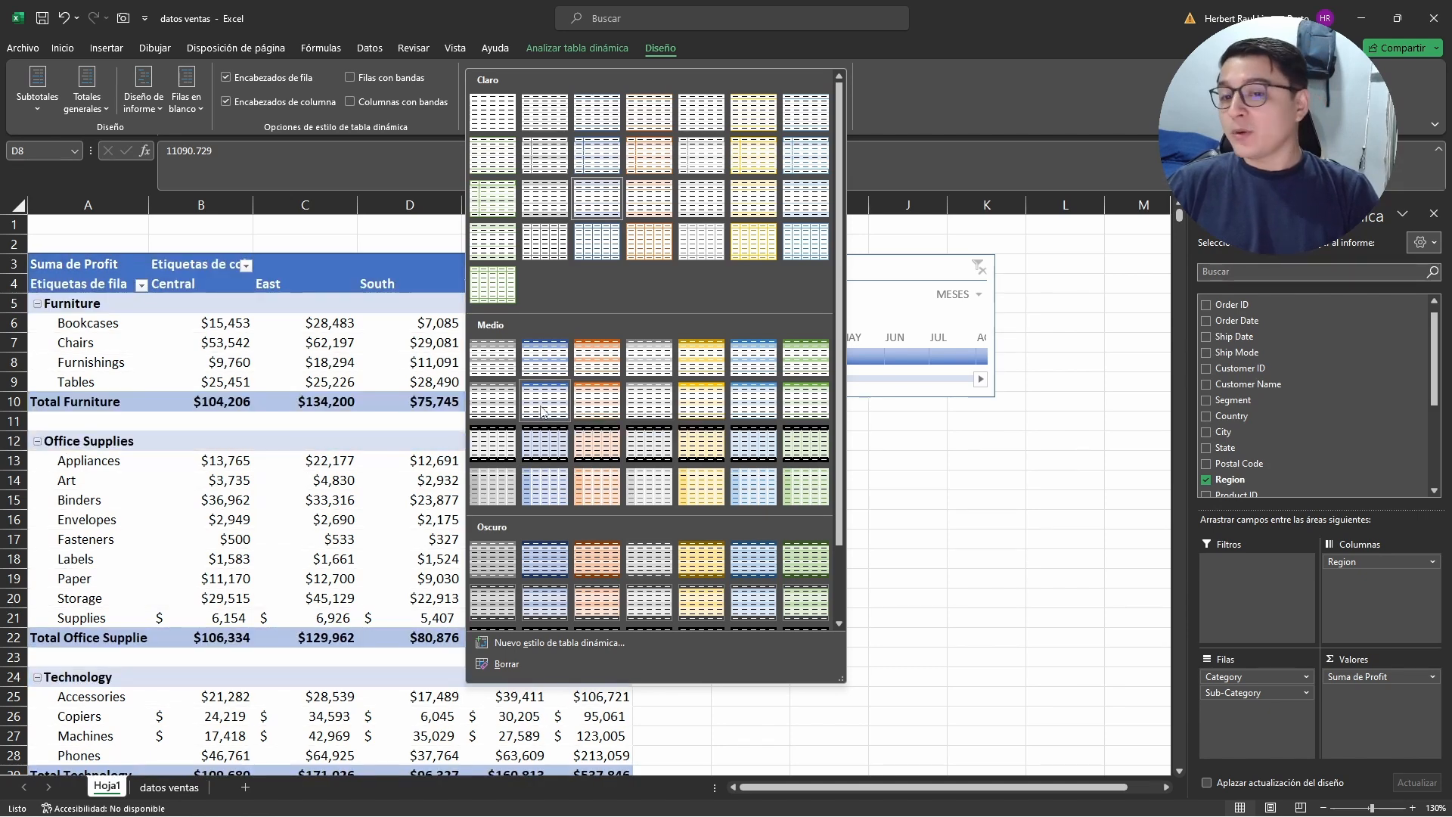
right_click(540, 405)
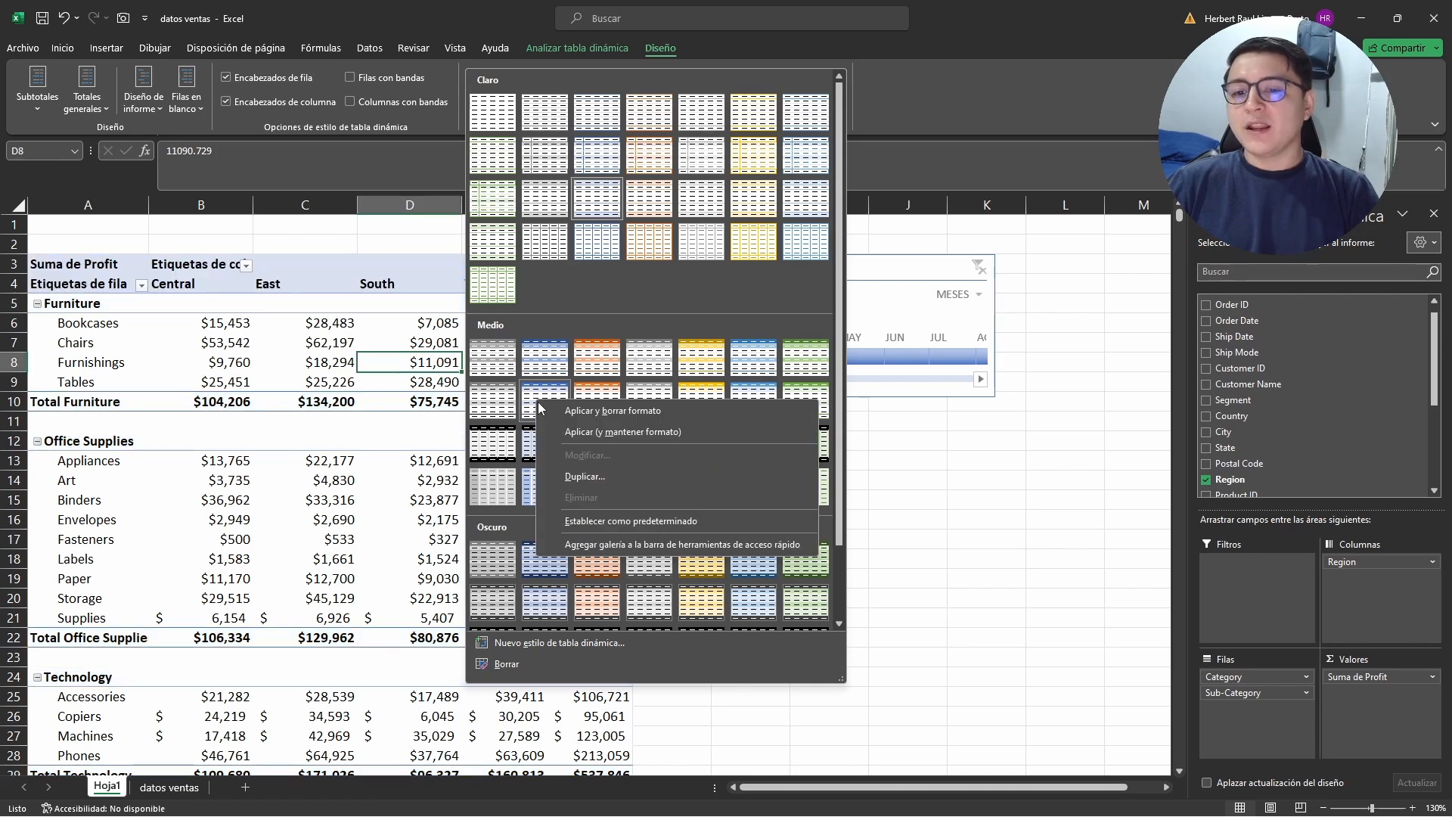
click(582, 479)
drag(722, 216, 716, 238)
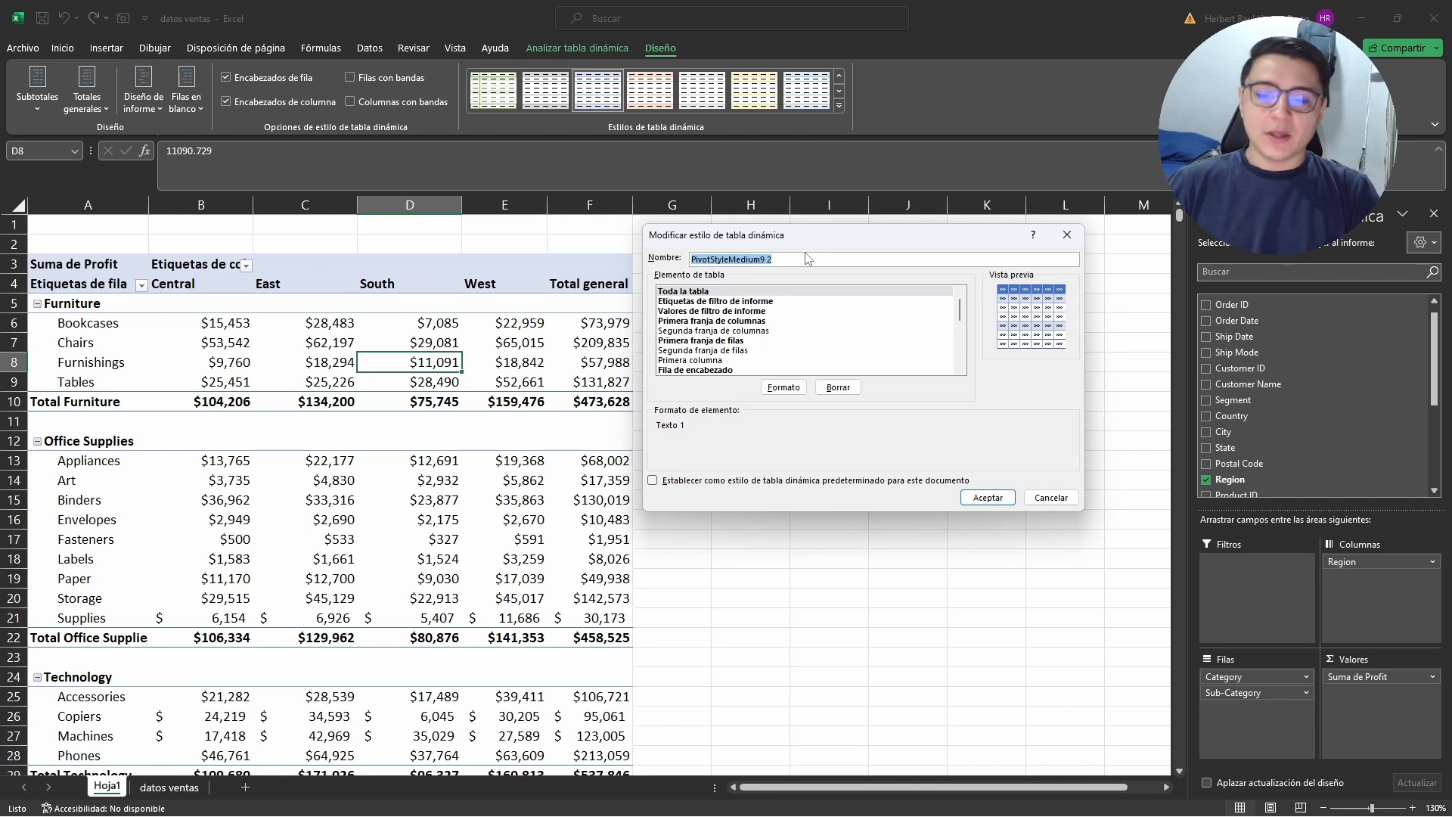
text(Fo)
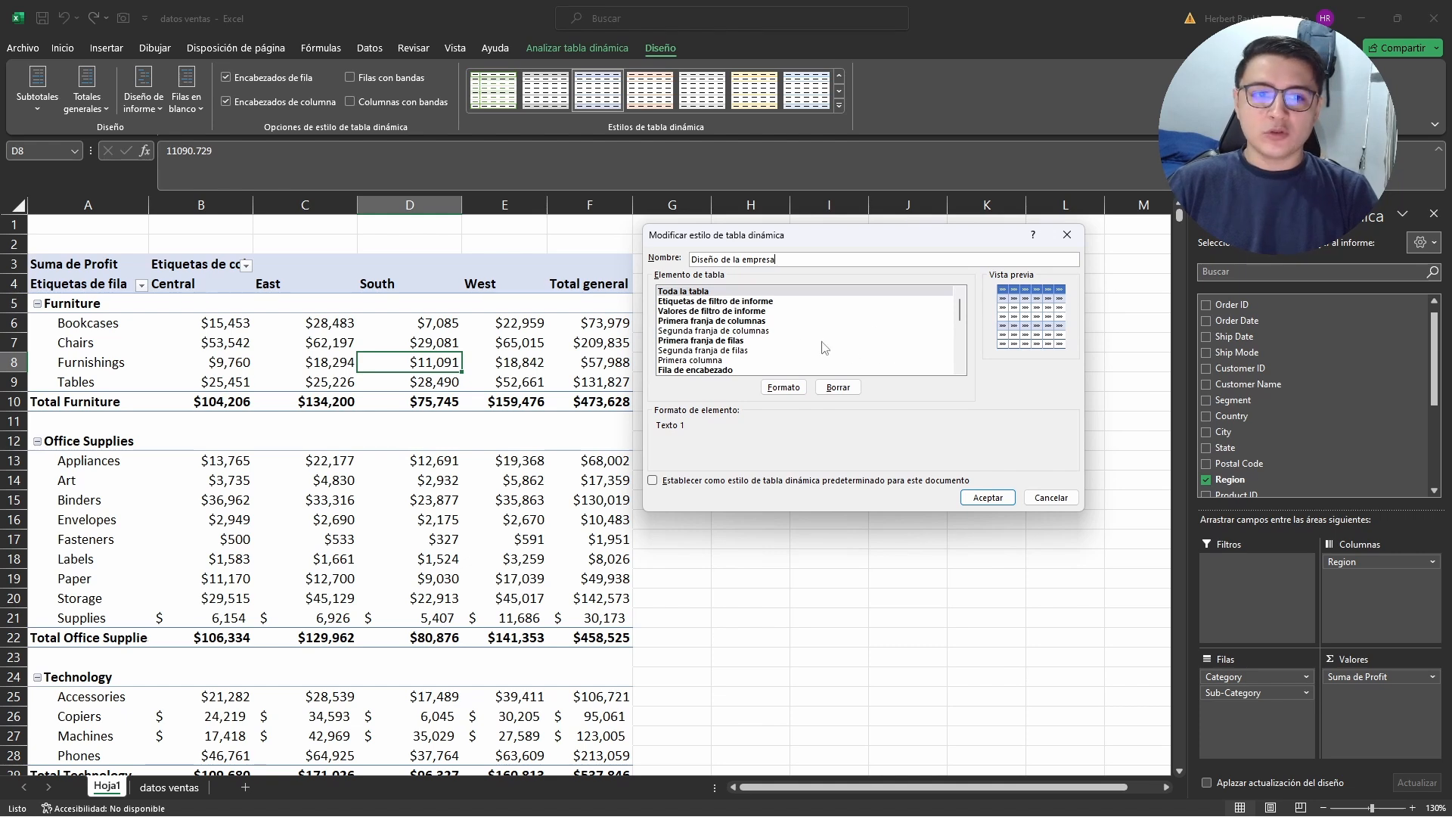
- Give the style's "Fila de subtotales 1" element a gold fill and save the custom style
drag(963, 314, 965, 334)
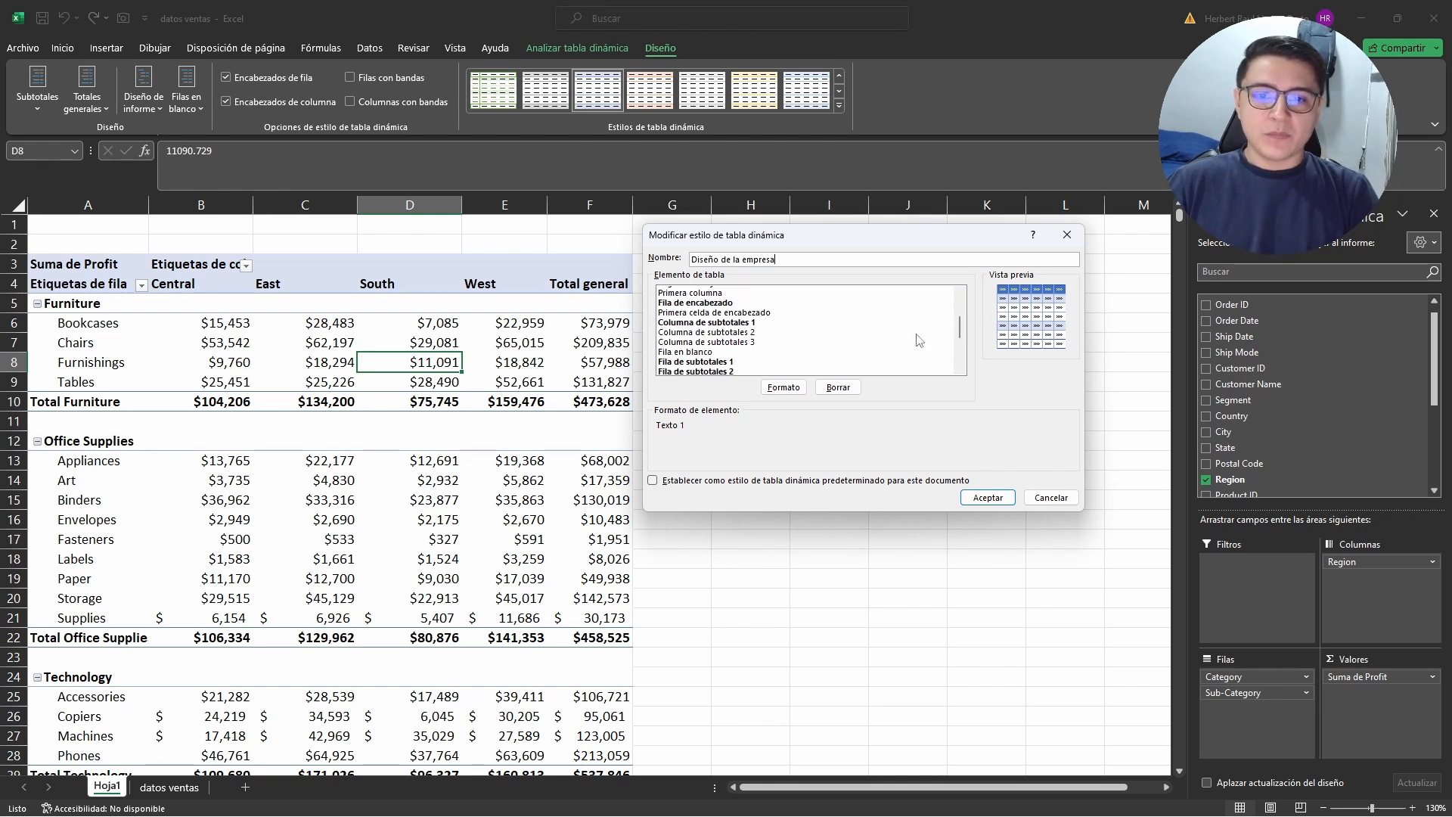
click(746, 363)
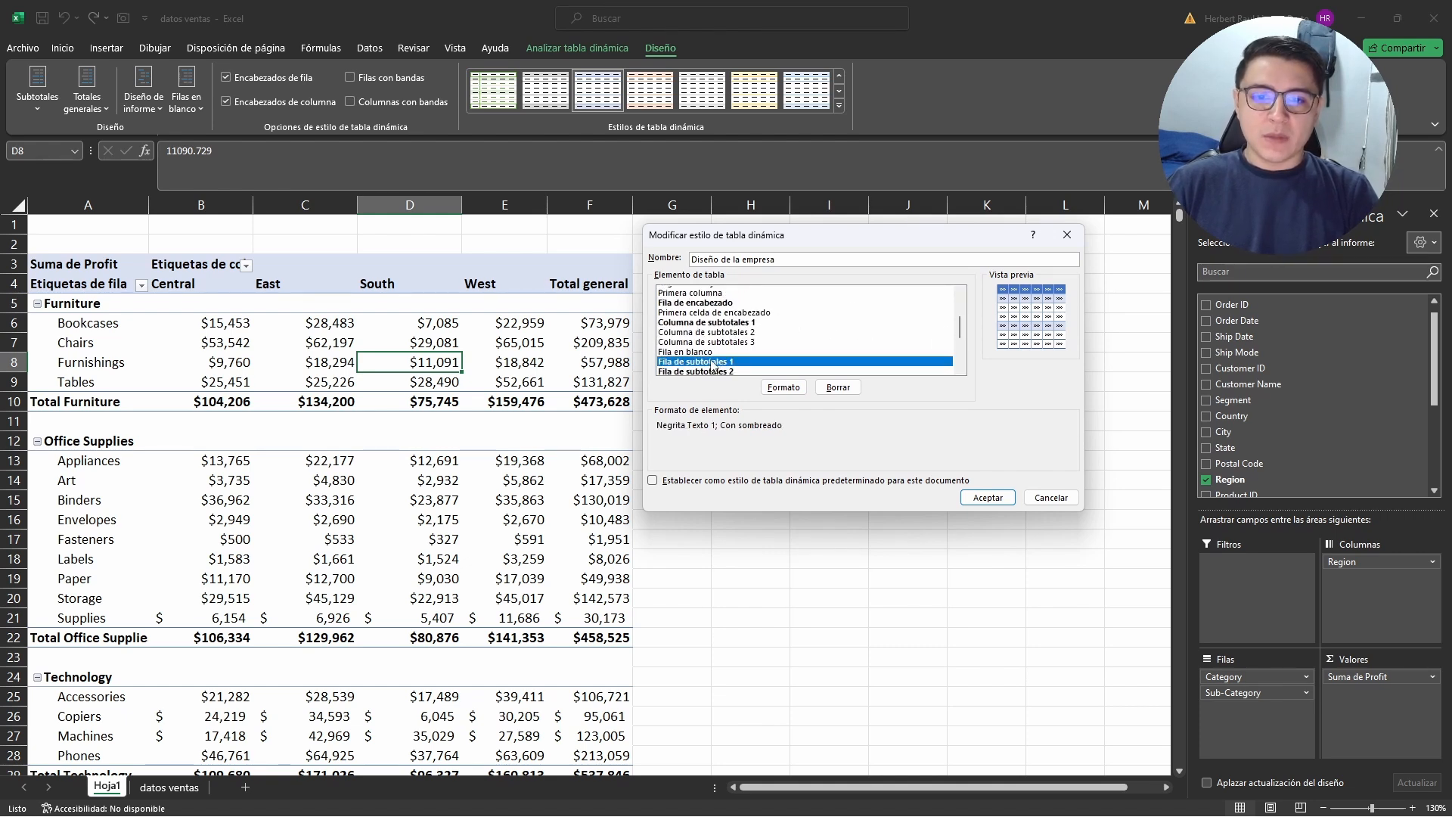
click(784, 387)
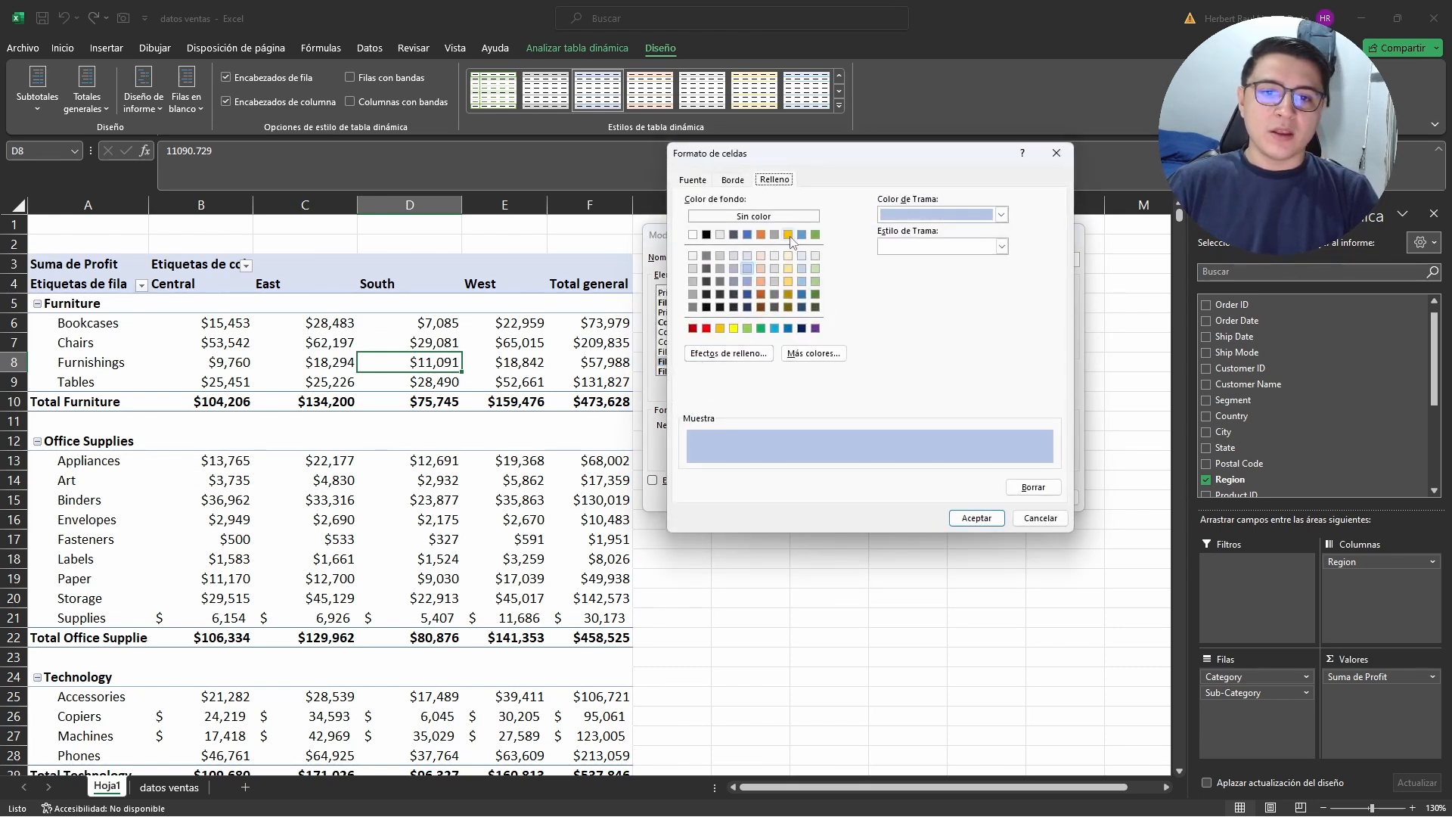
click(977, 518)
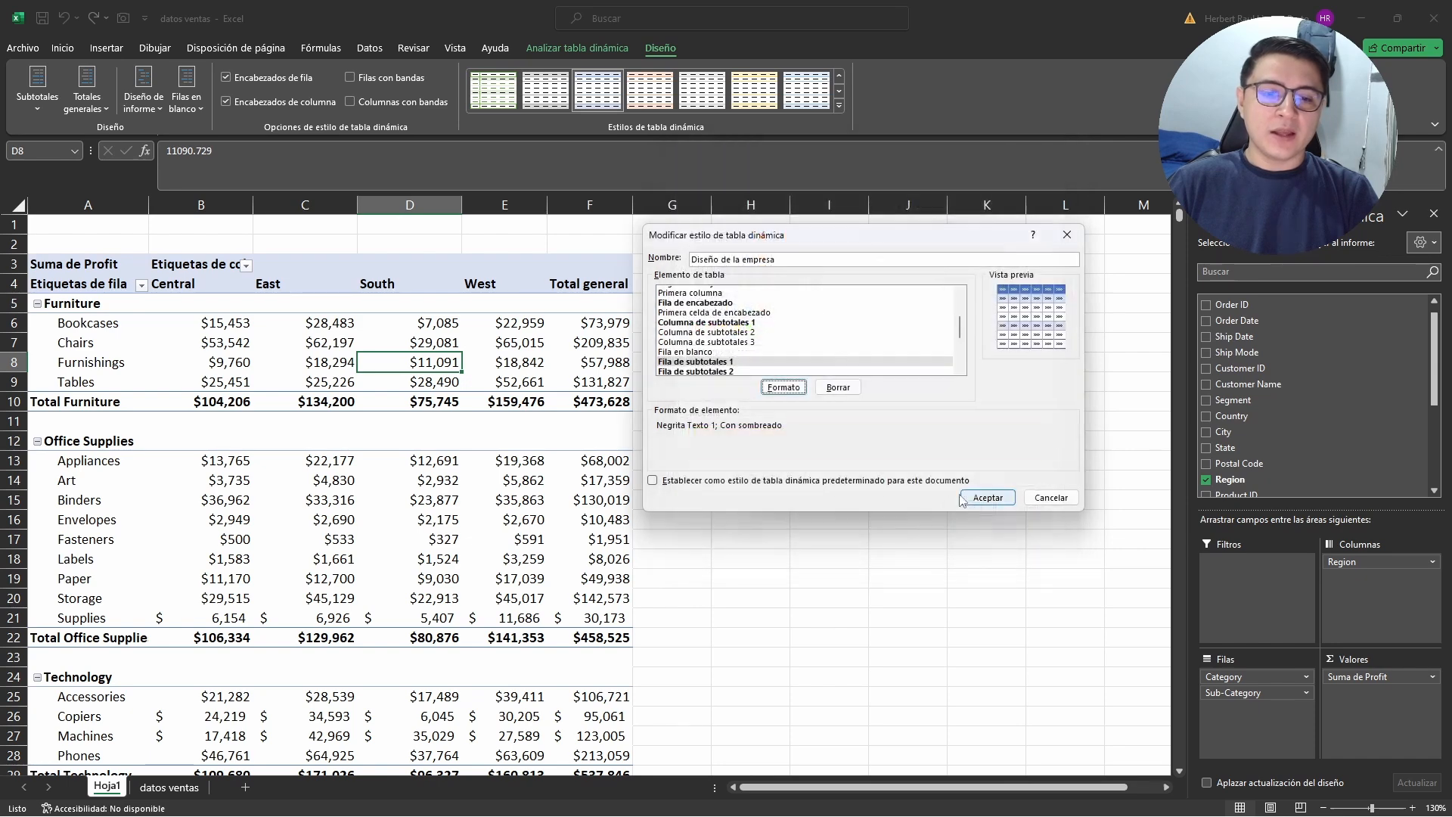
click(986, 499)
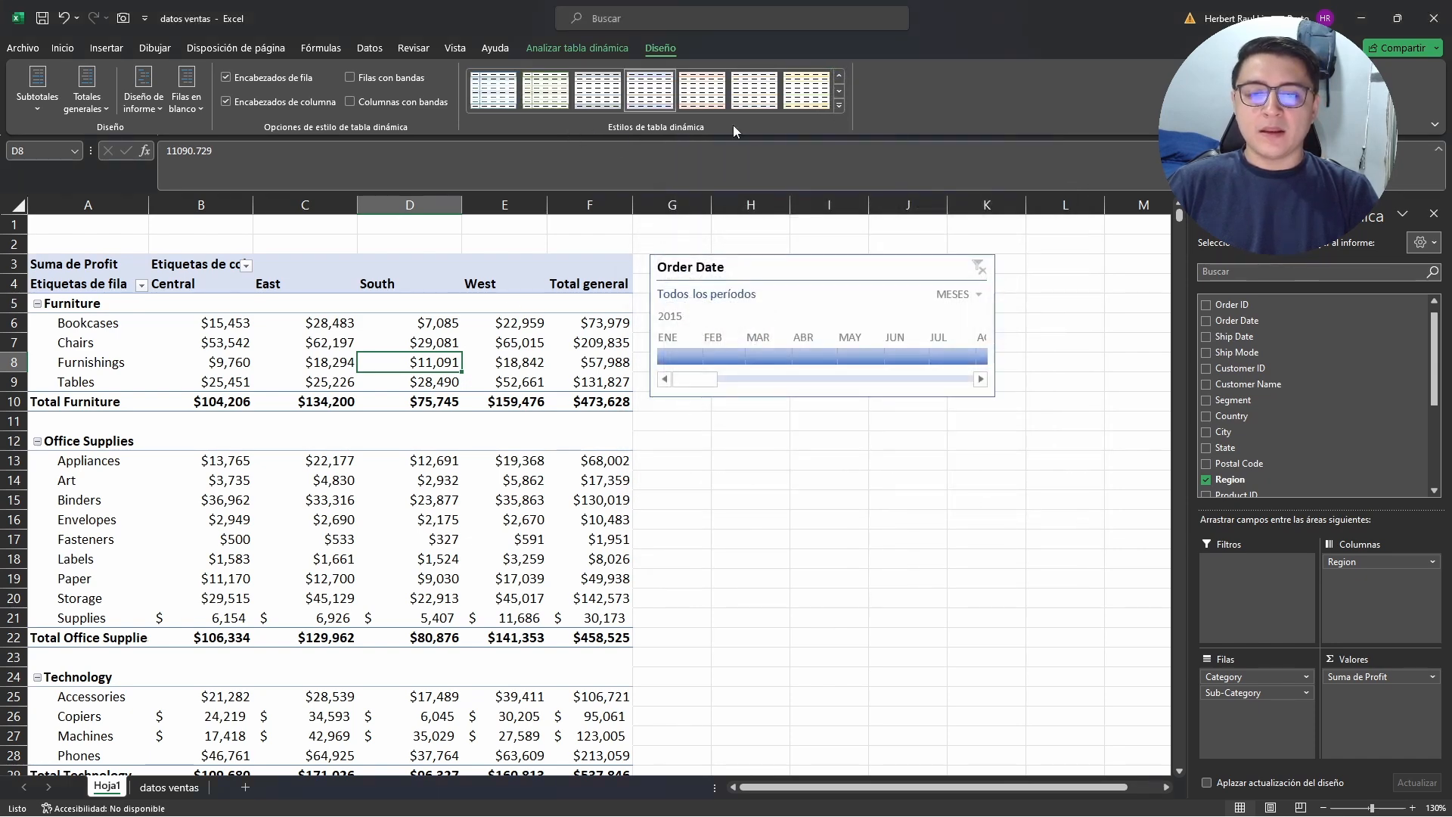
- Apply the custom "Diseño de la empresa" style to the pivot table and check its subtotal rows
click(840, 106)
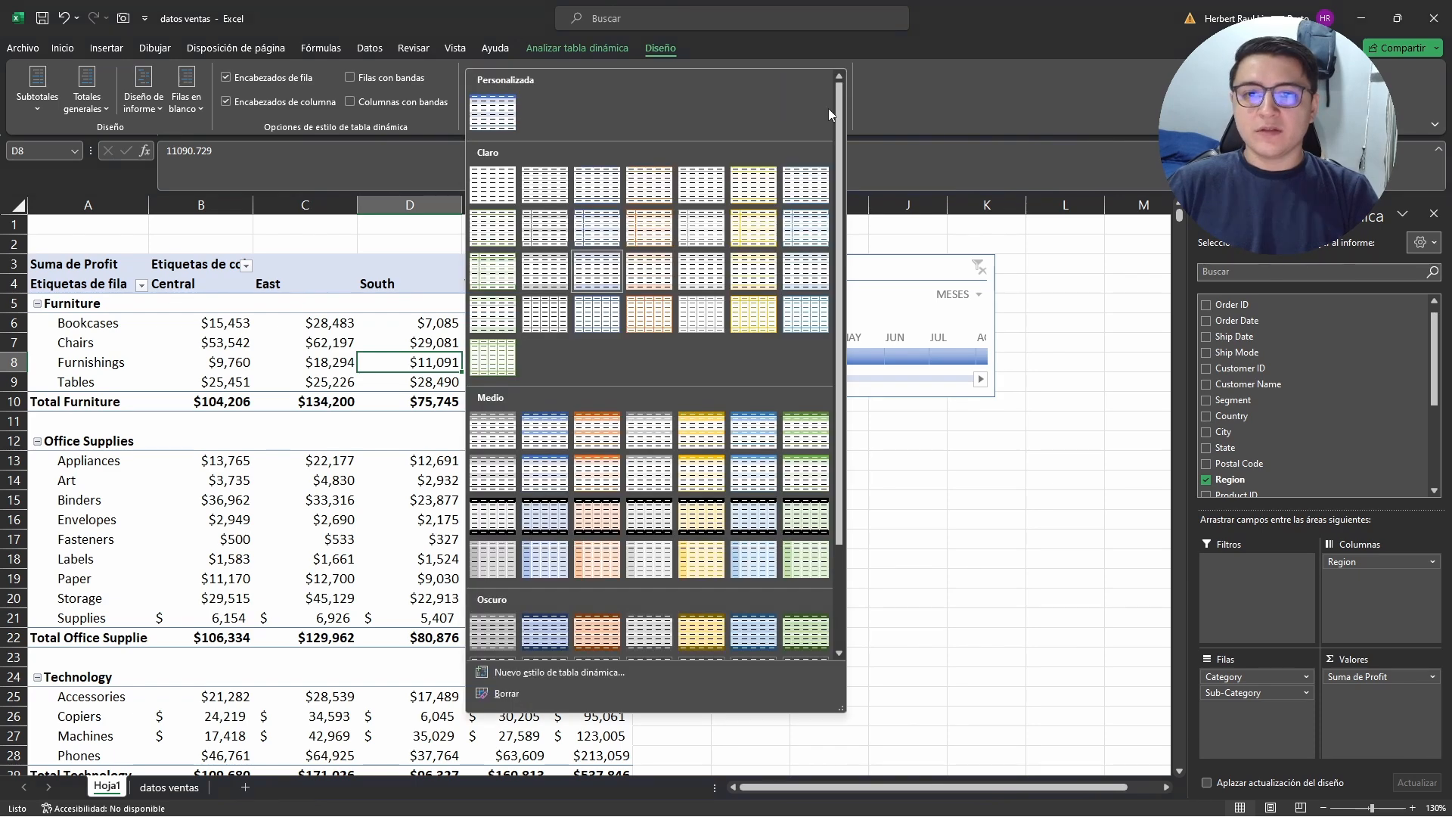
click(499, 113)
drag(34, 401, 566, 404)
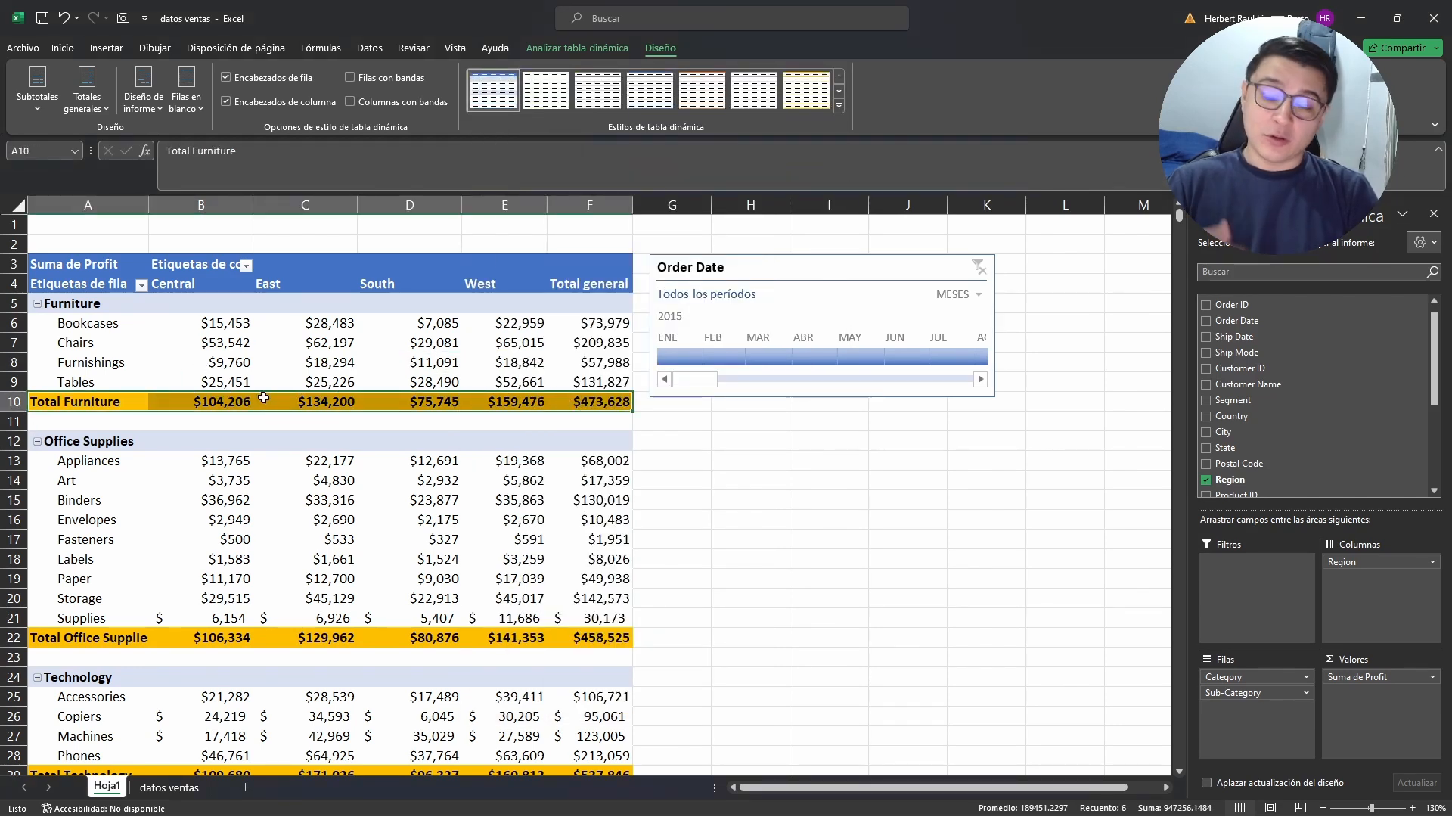
scroll(144, 392, down, 2)
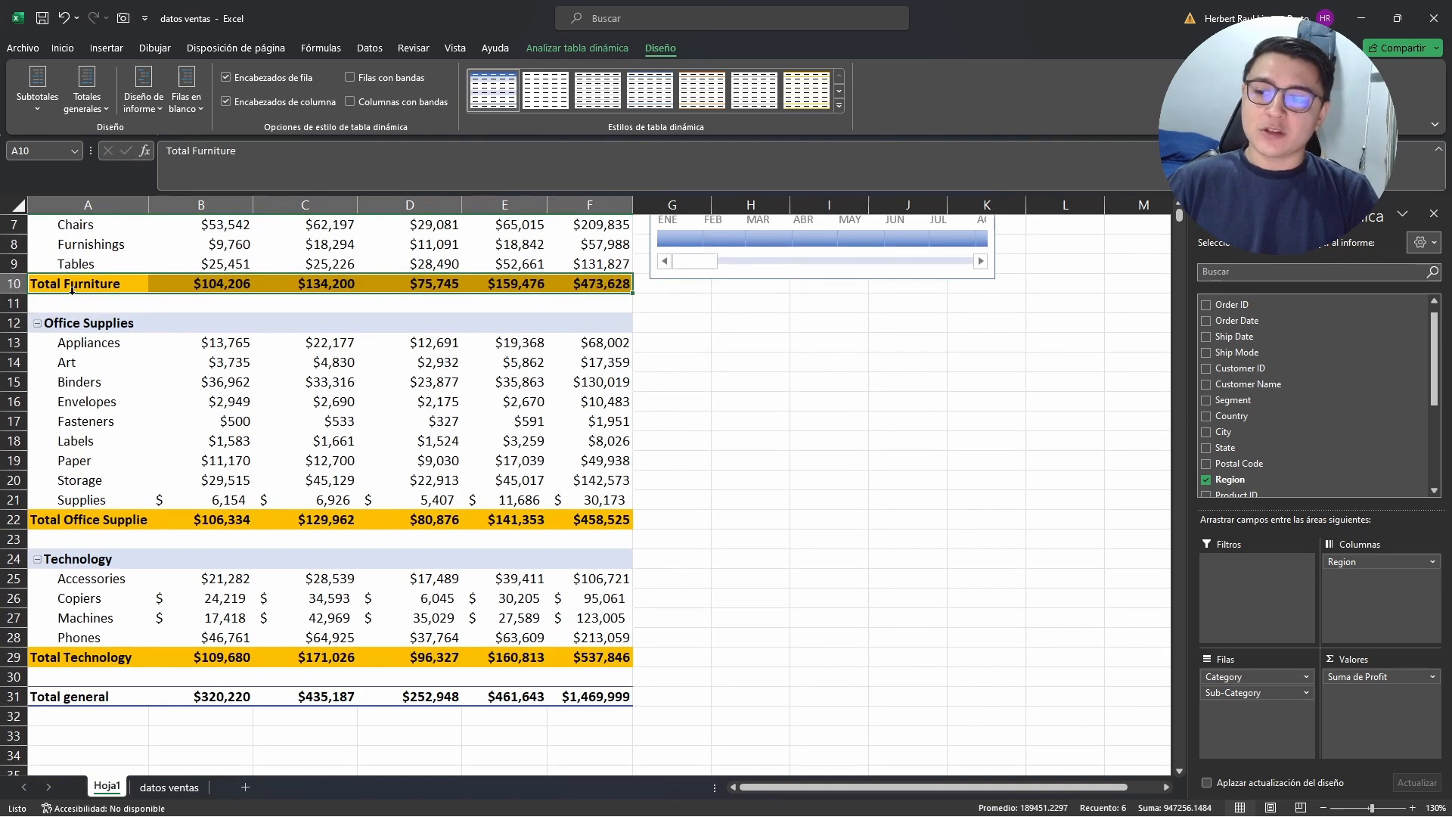
scroll(290, 440, up, 2)
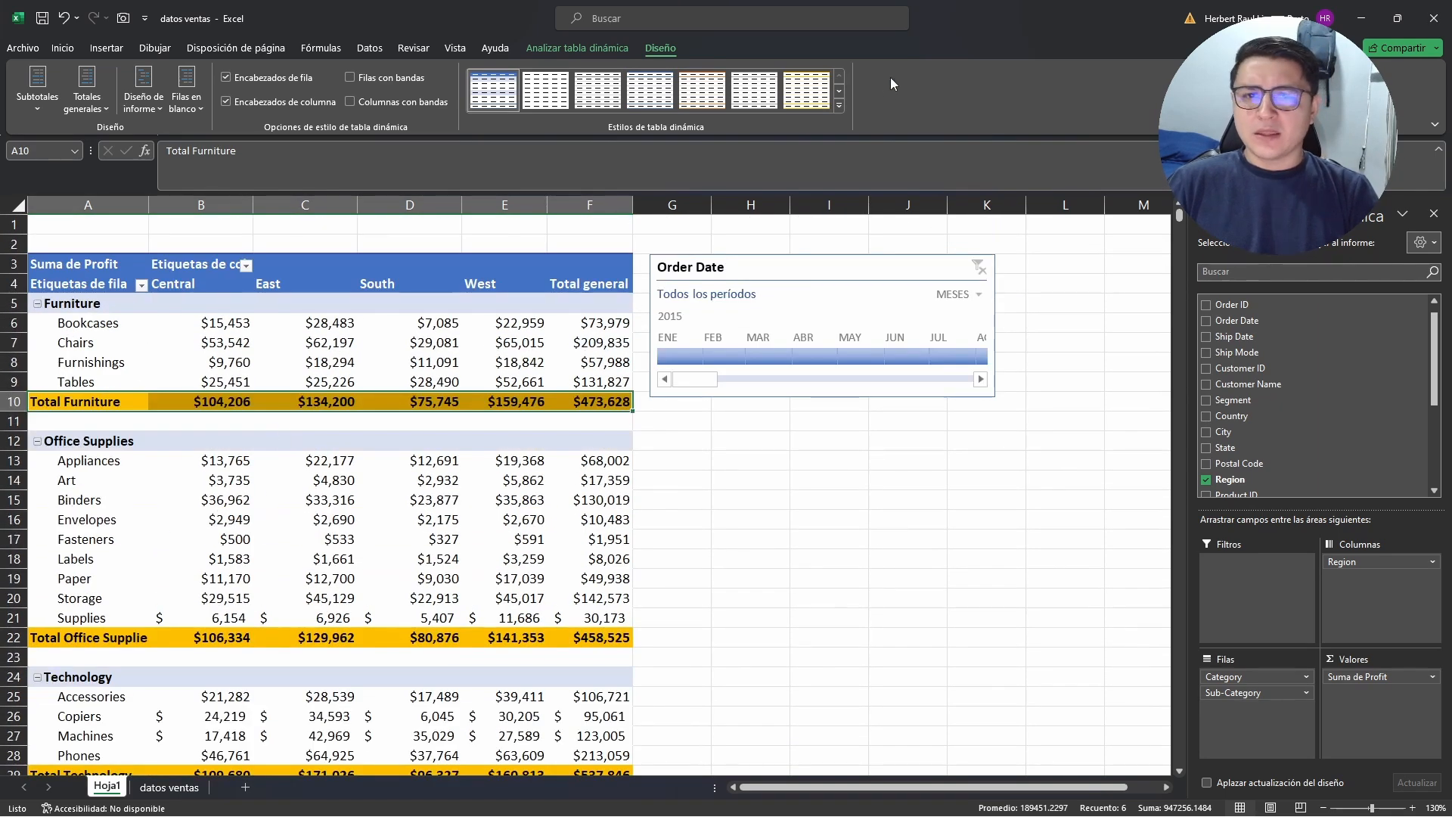
- Open the "Diseño de la empresa" style for modification and review its table elements, including "Primera franja de filas"
click(840, 106)
right_click(494, 114)
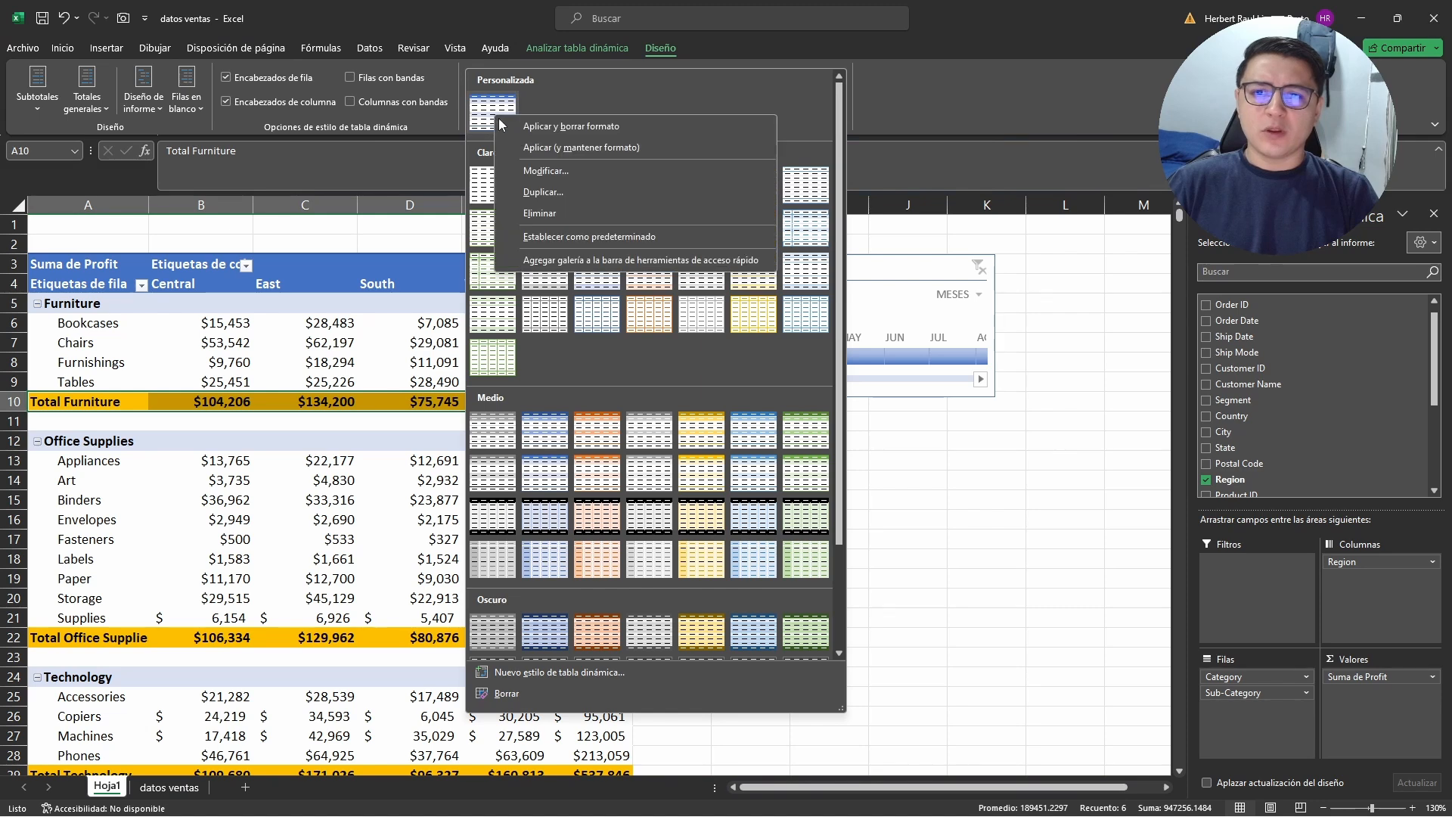
click(560, 171)
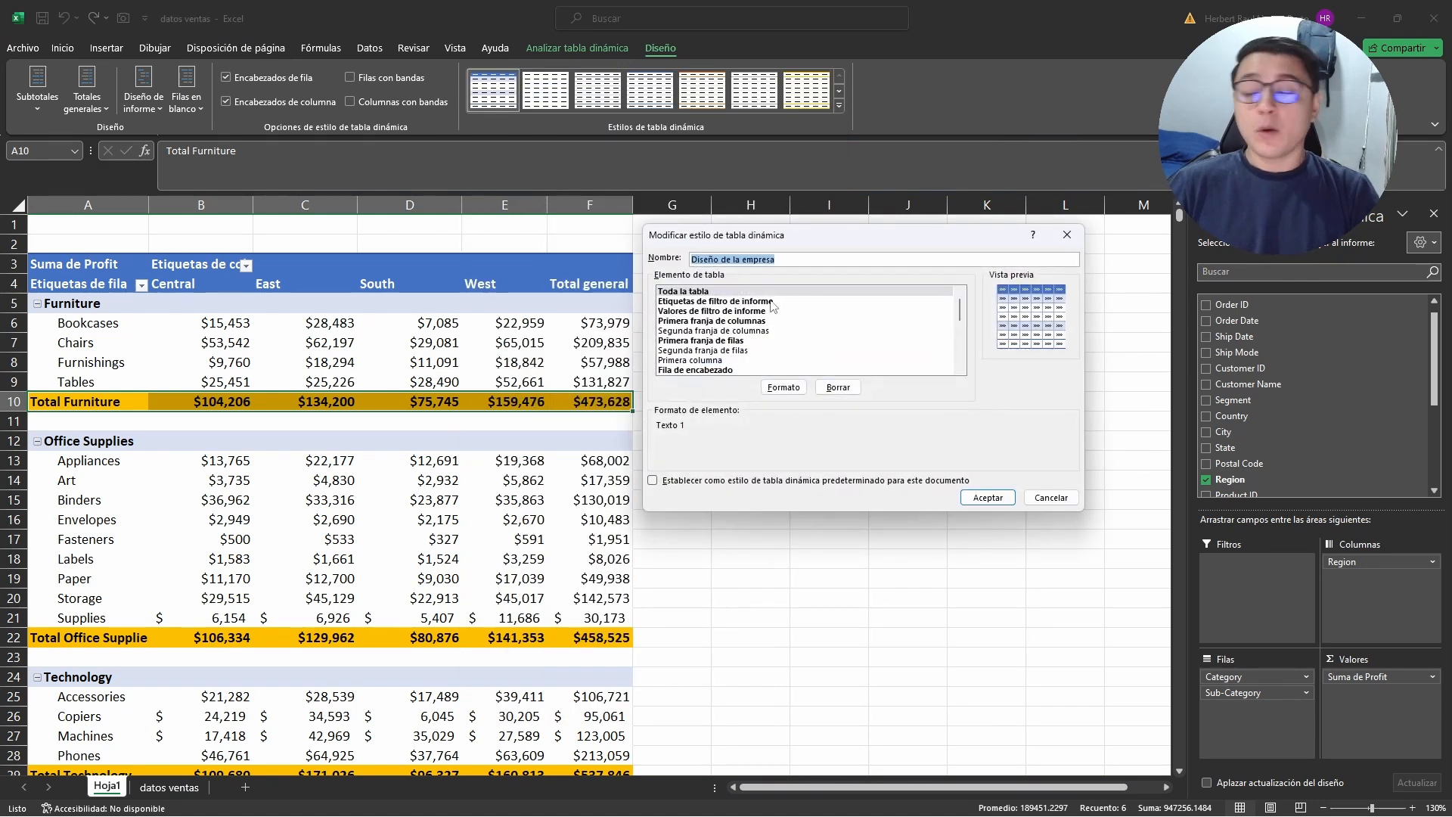
mouse_move(961, 309)
mouse_down()
mouse_move(965, 333)
mouse_move(972, 304)
mouse_up()
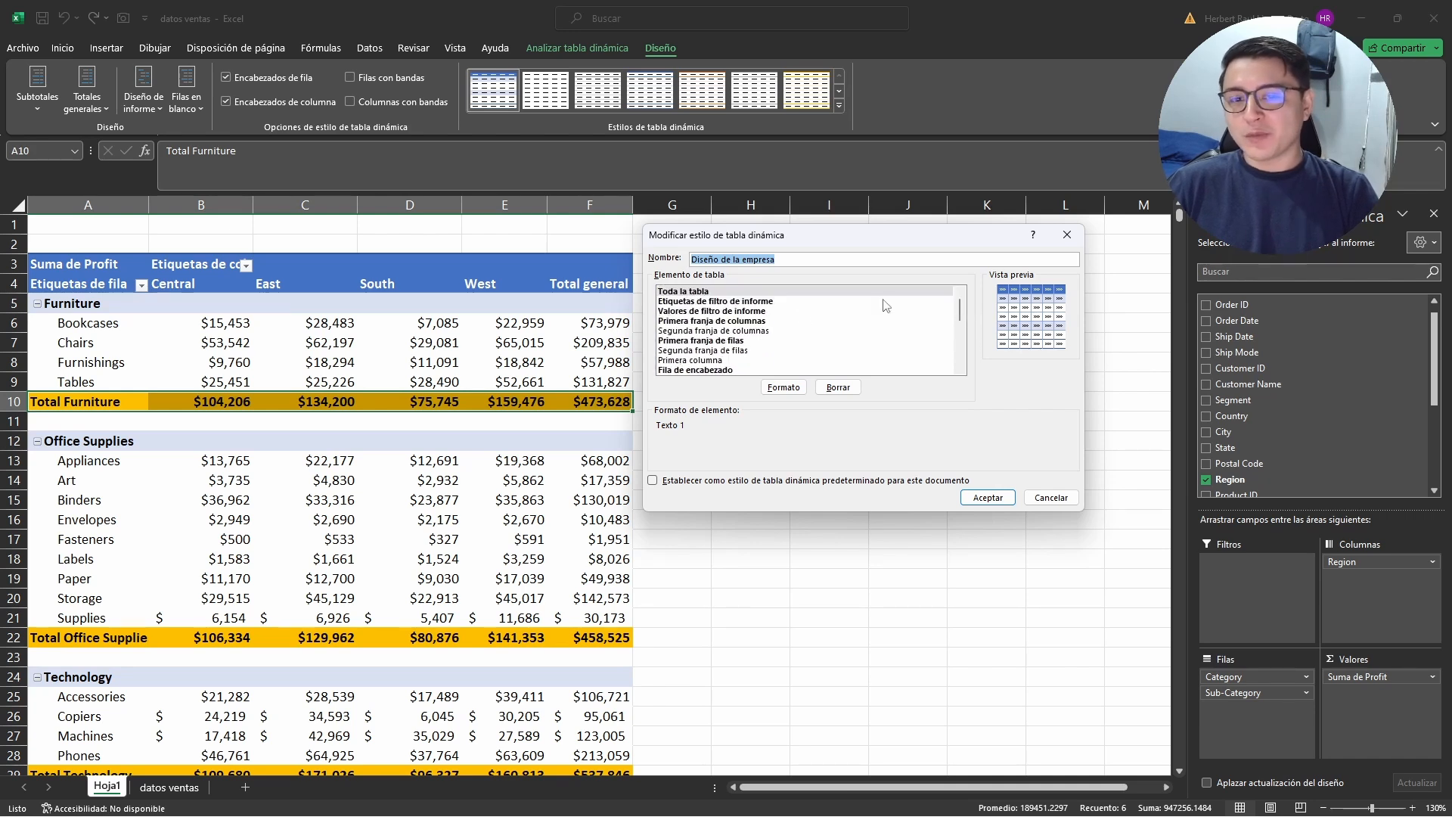
click(687, 343)
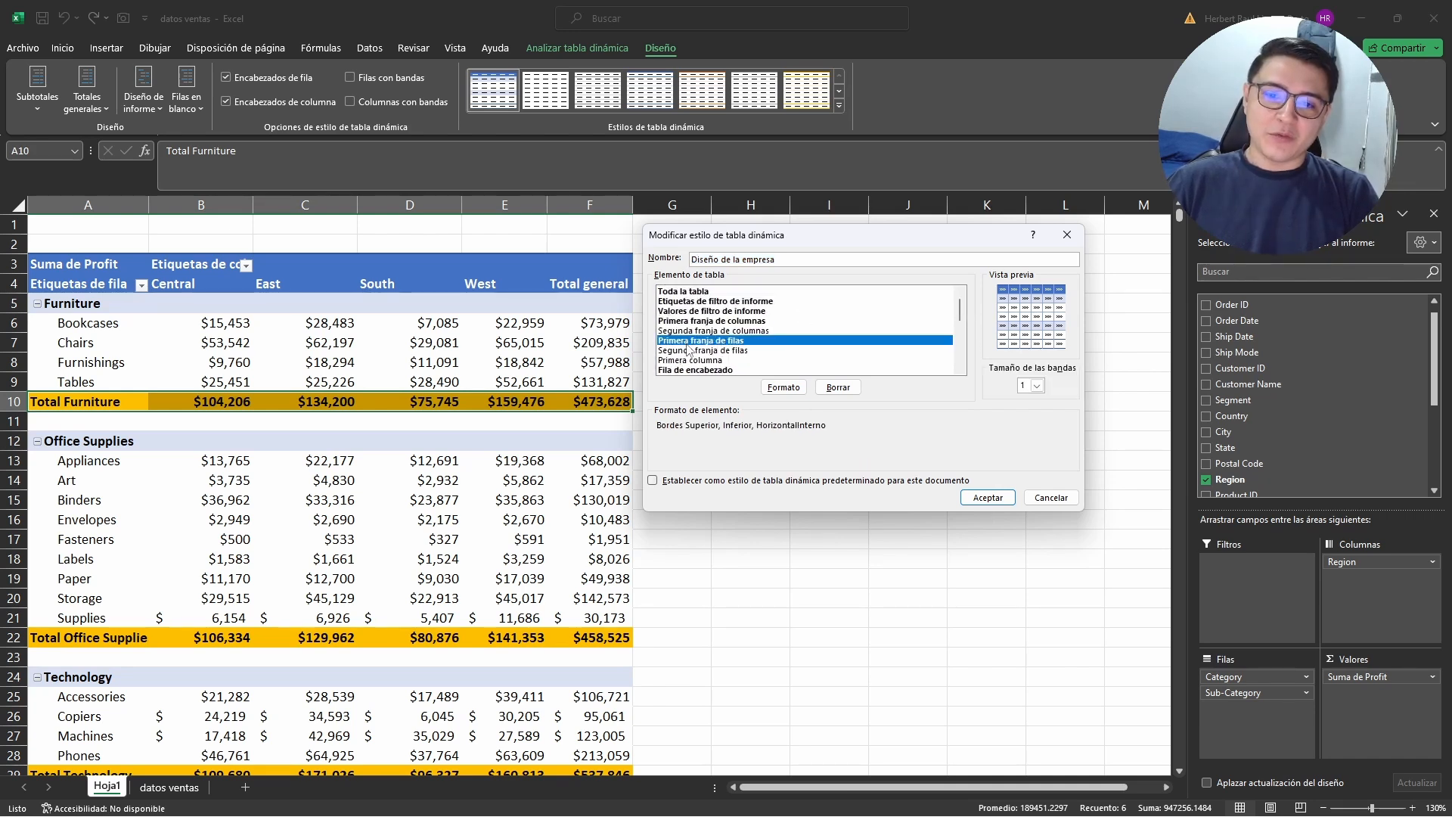
drag(962, 312, 962, 317)
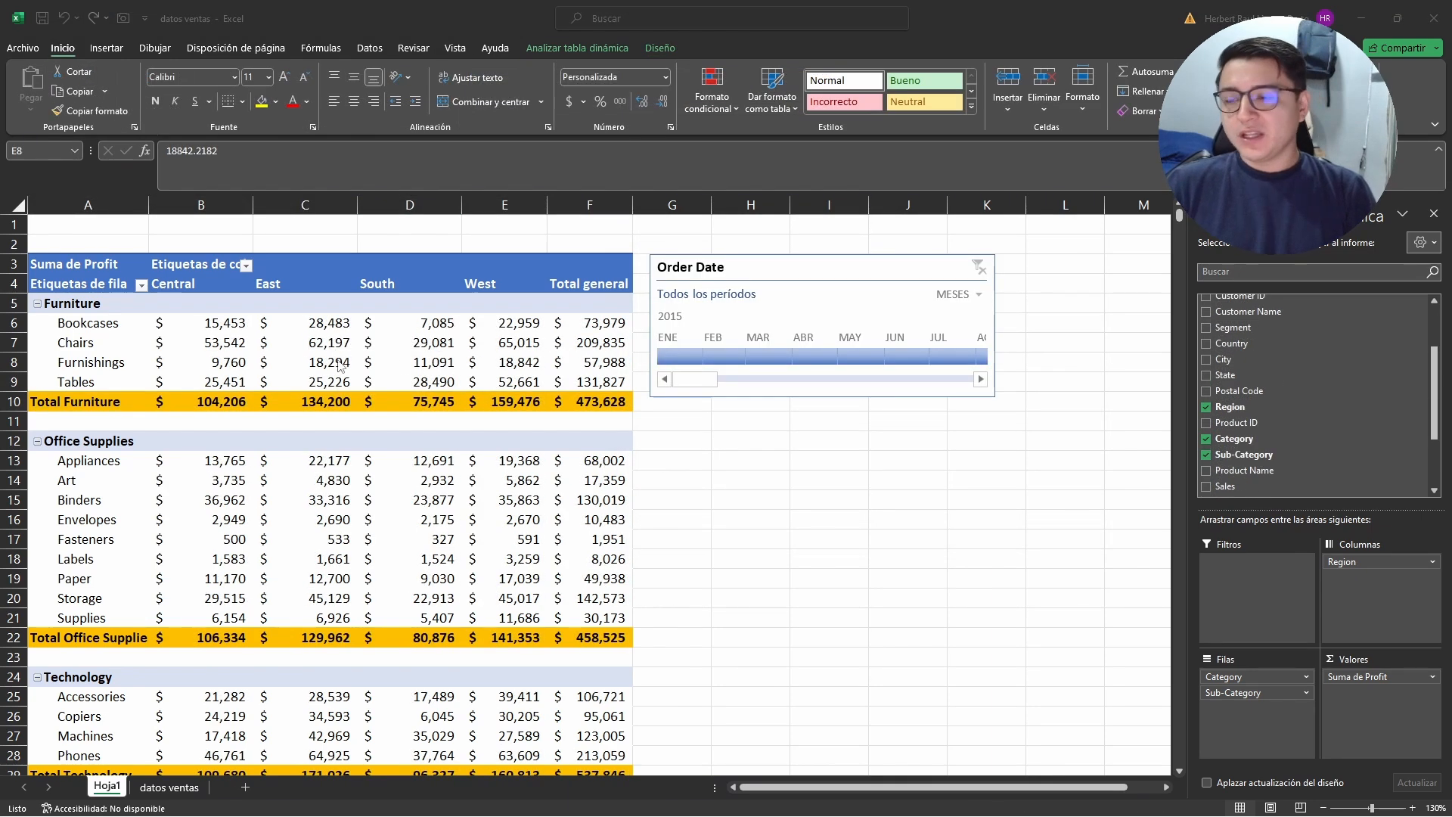
- Examine the category expand/collapse buttons and the filter options of the pivot table's row and column labels
click(106, 324)
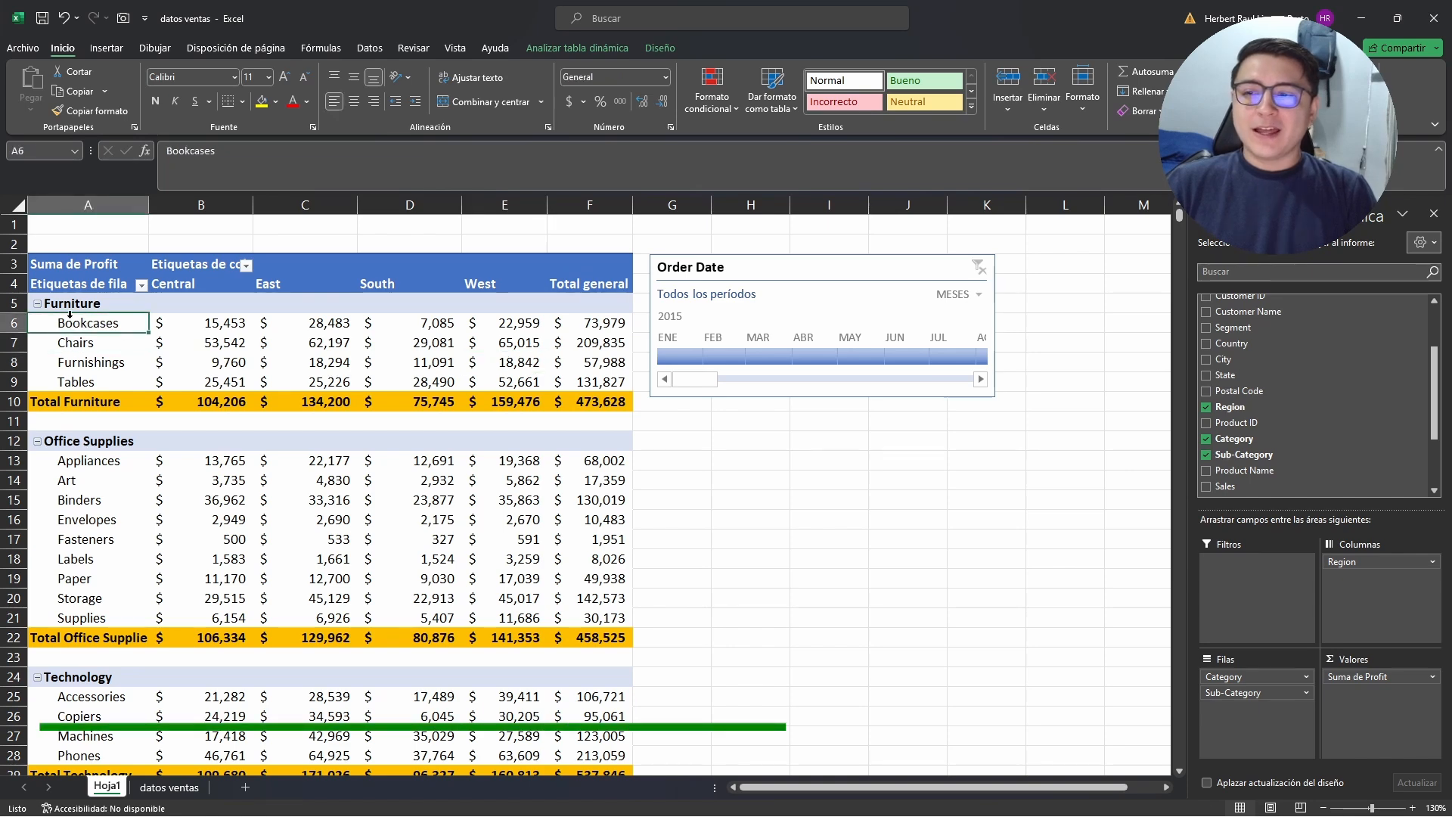
click(38, 305)
click(37, 304)
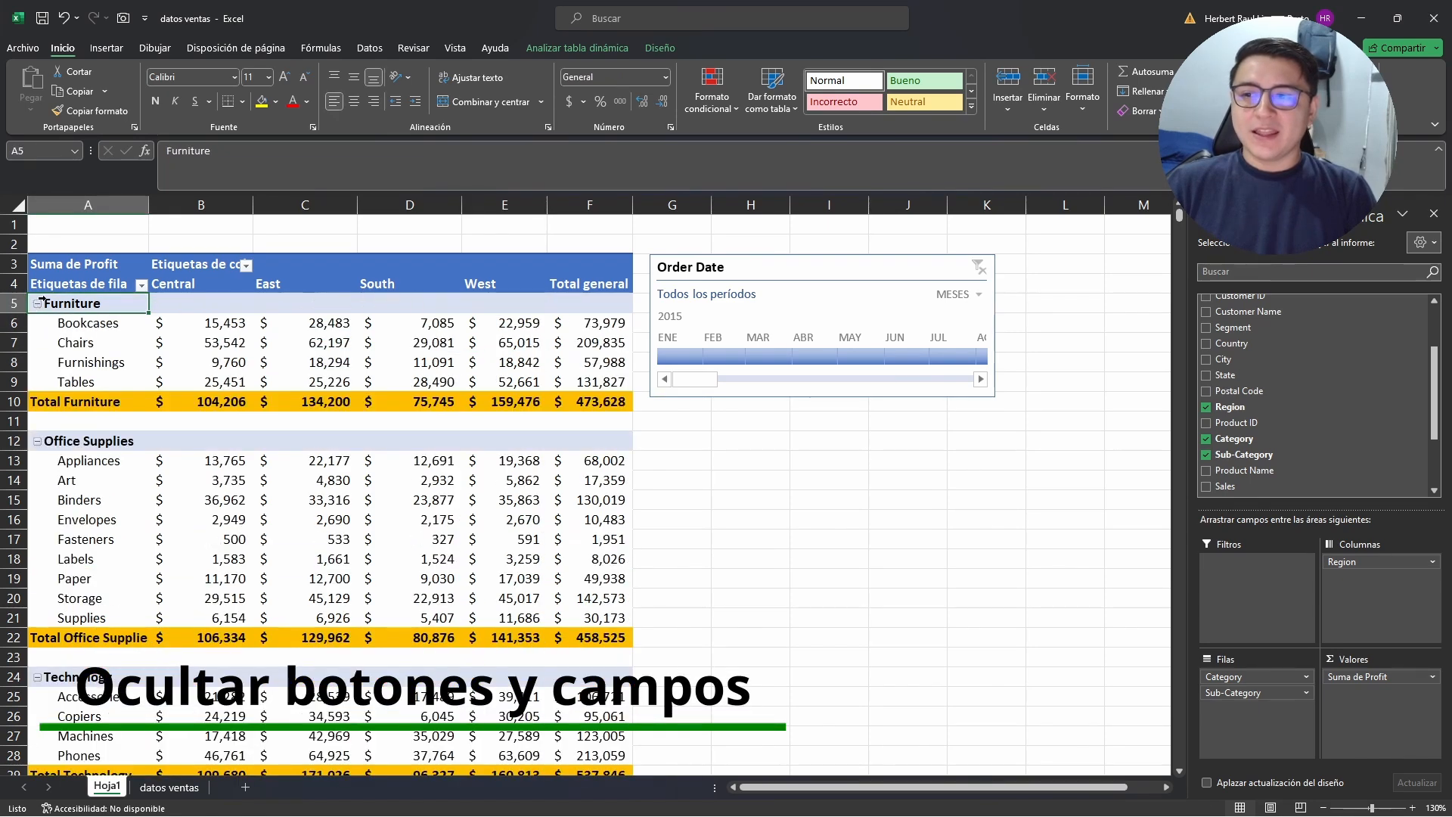
click(141, 286)
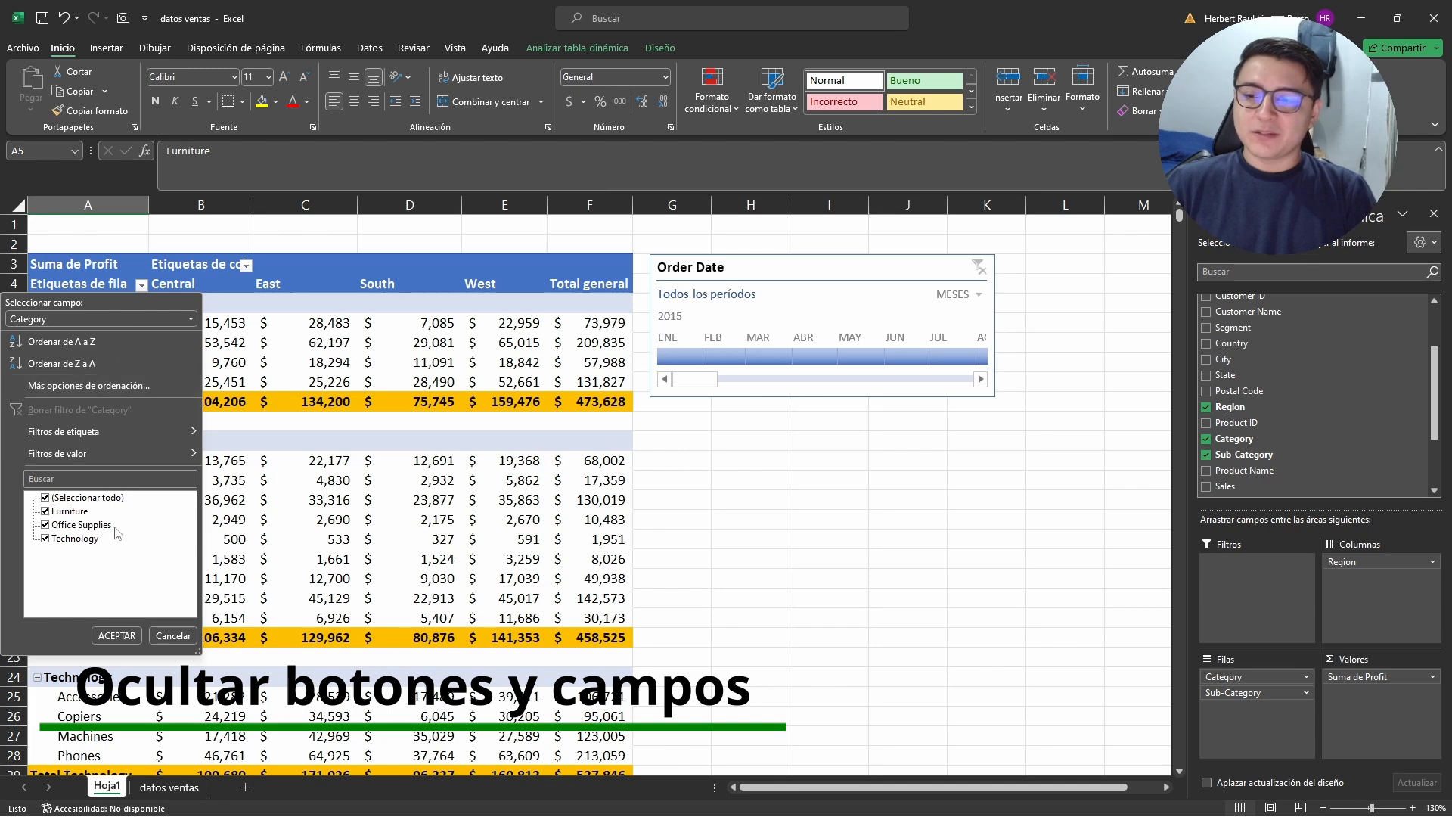
click(271, 300)
click(246, 265)
click(226, 324)
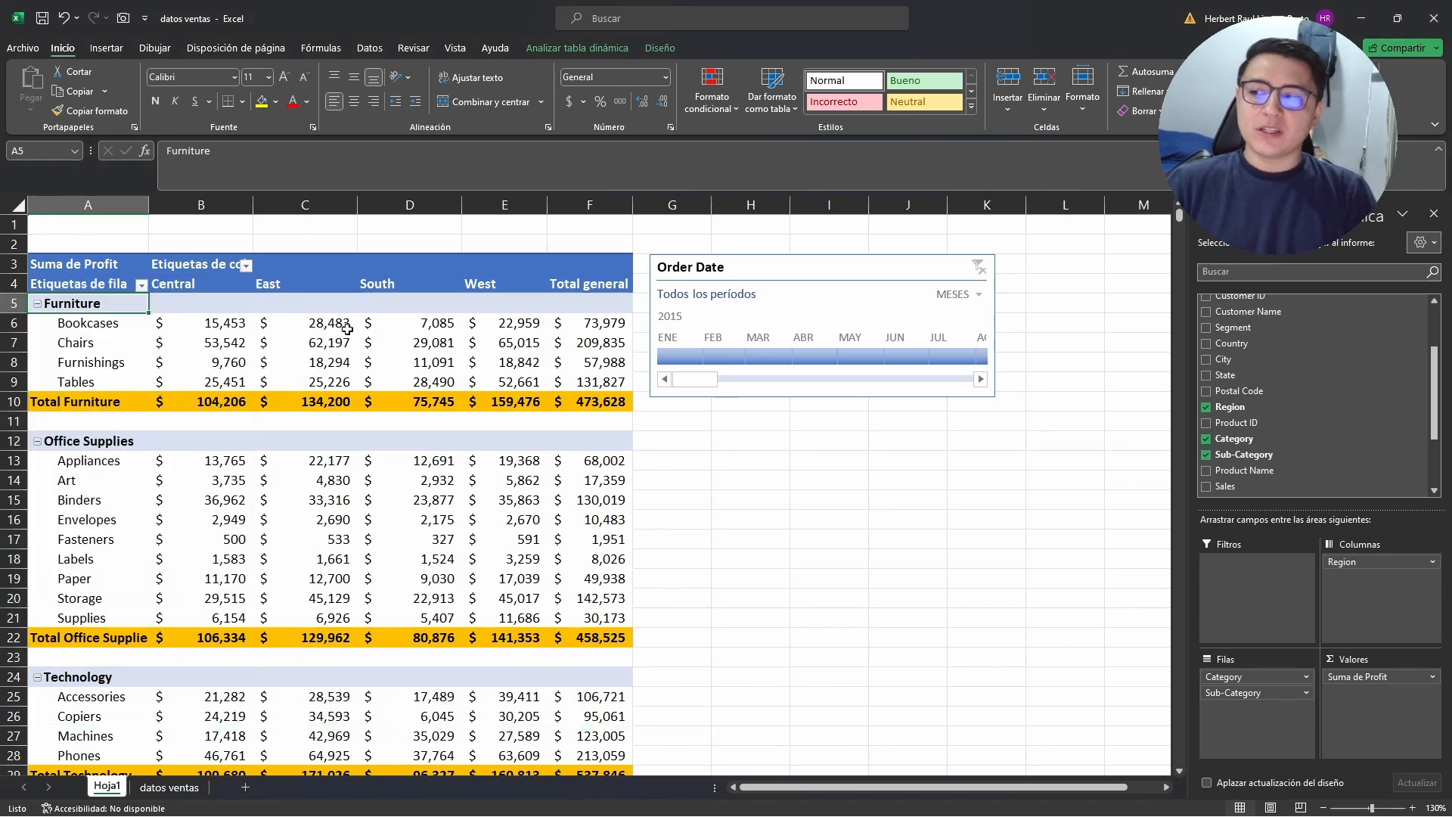
click(239, 336)
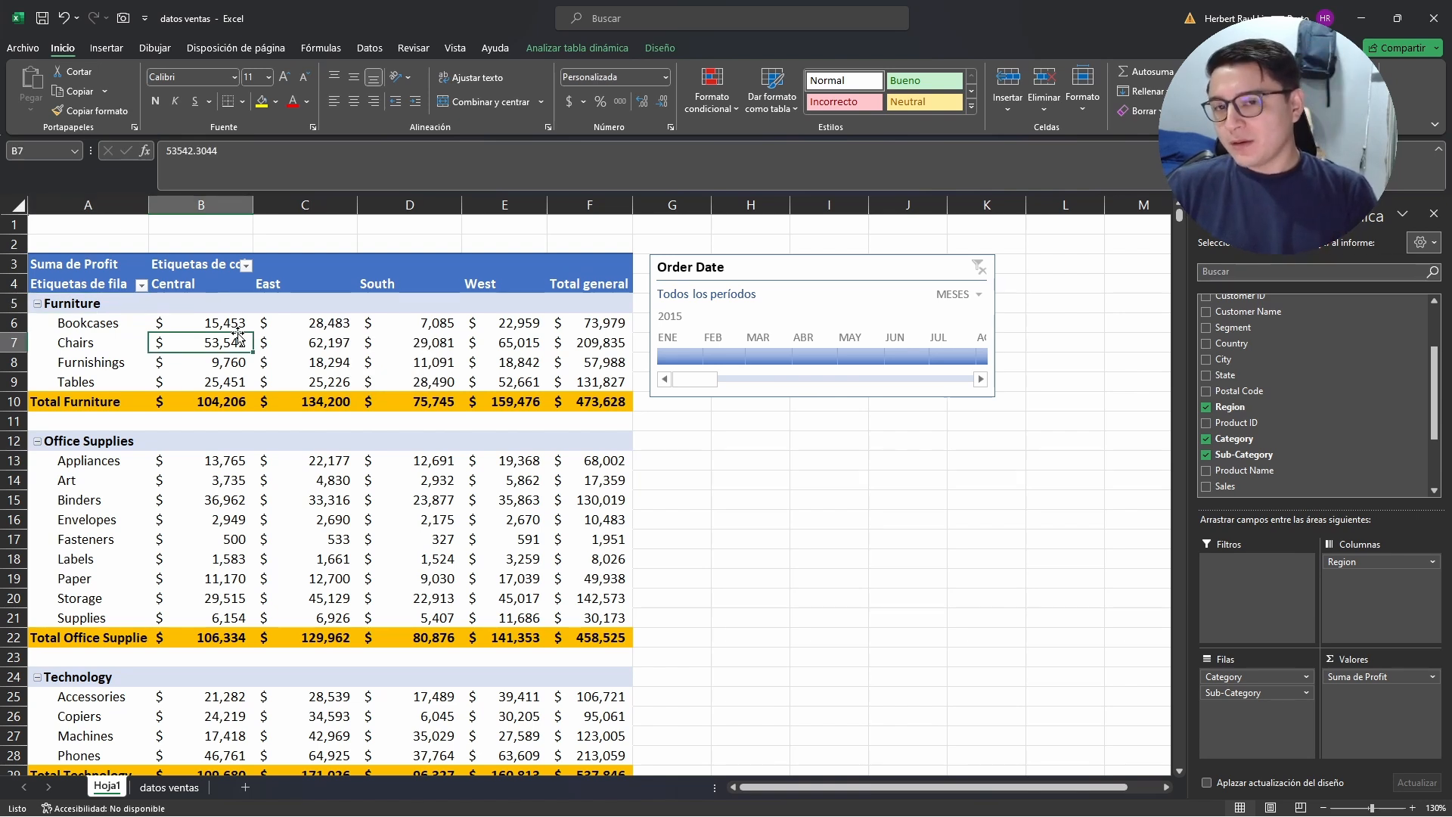
click(271, 342)
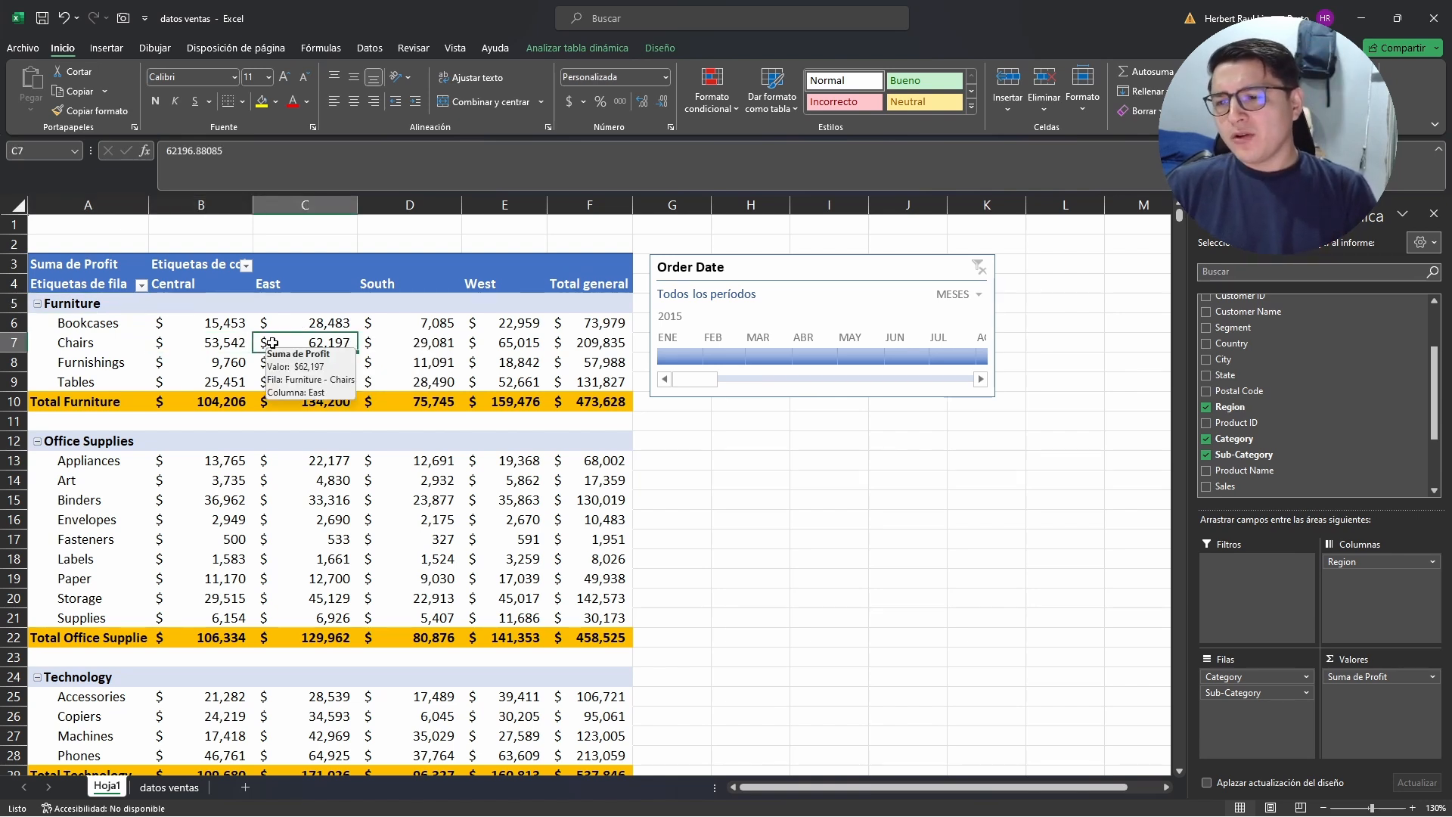
click(200, 345)
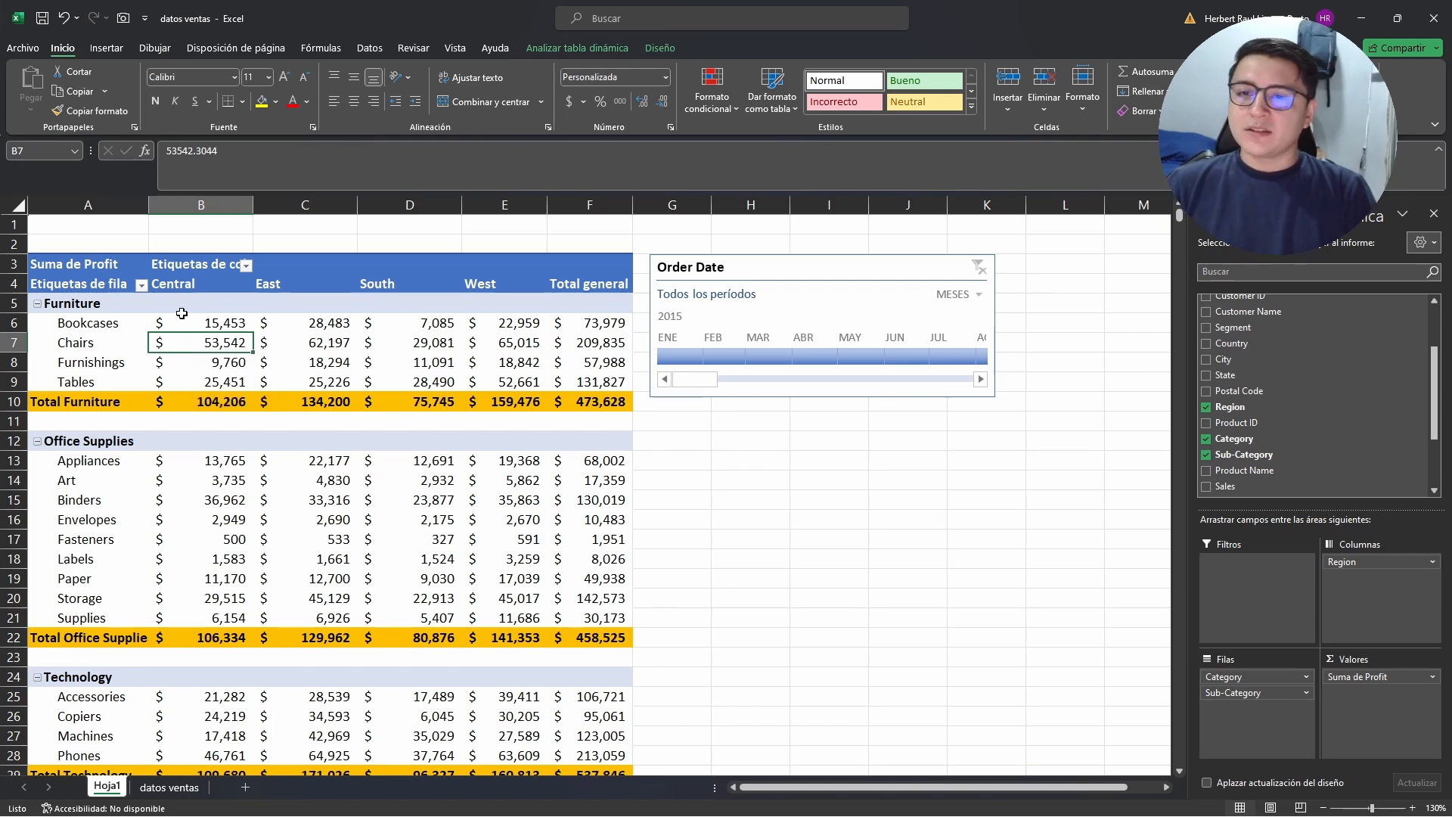
- Hide the pivot table's field headers and its +/- expand buttons
click(587, 50)
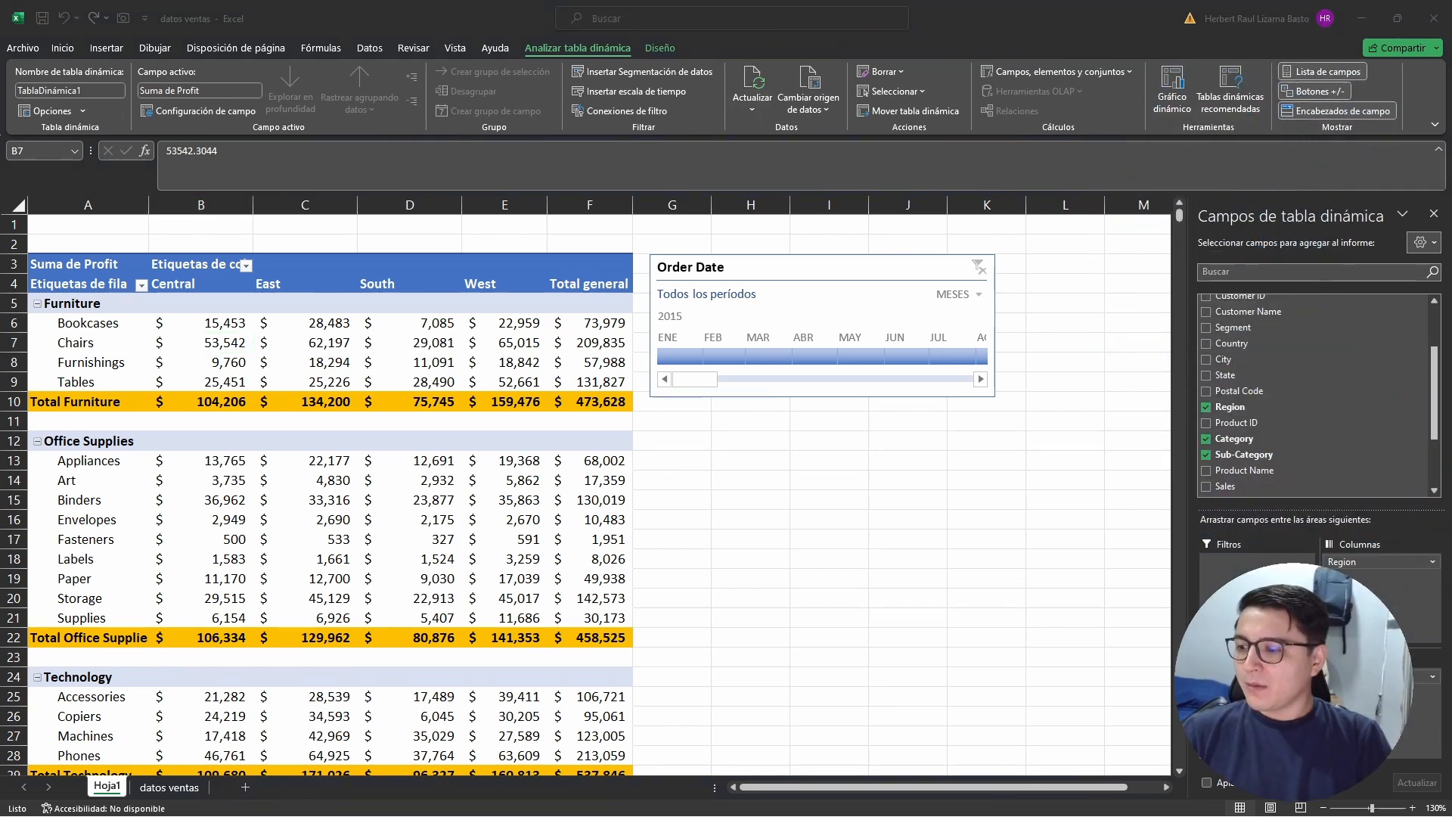
click(1333, 114)
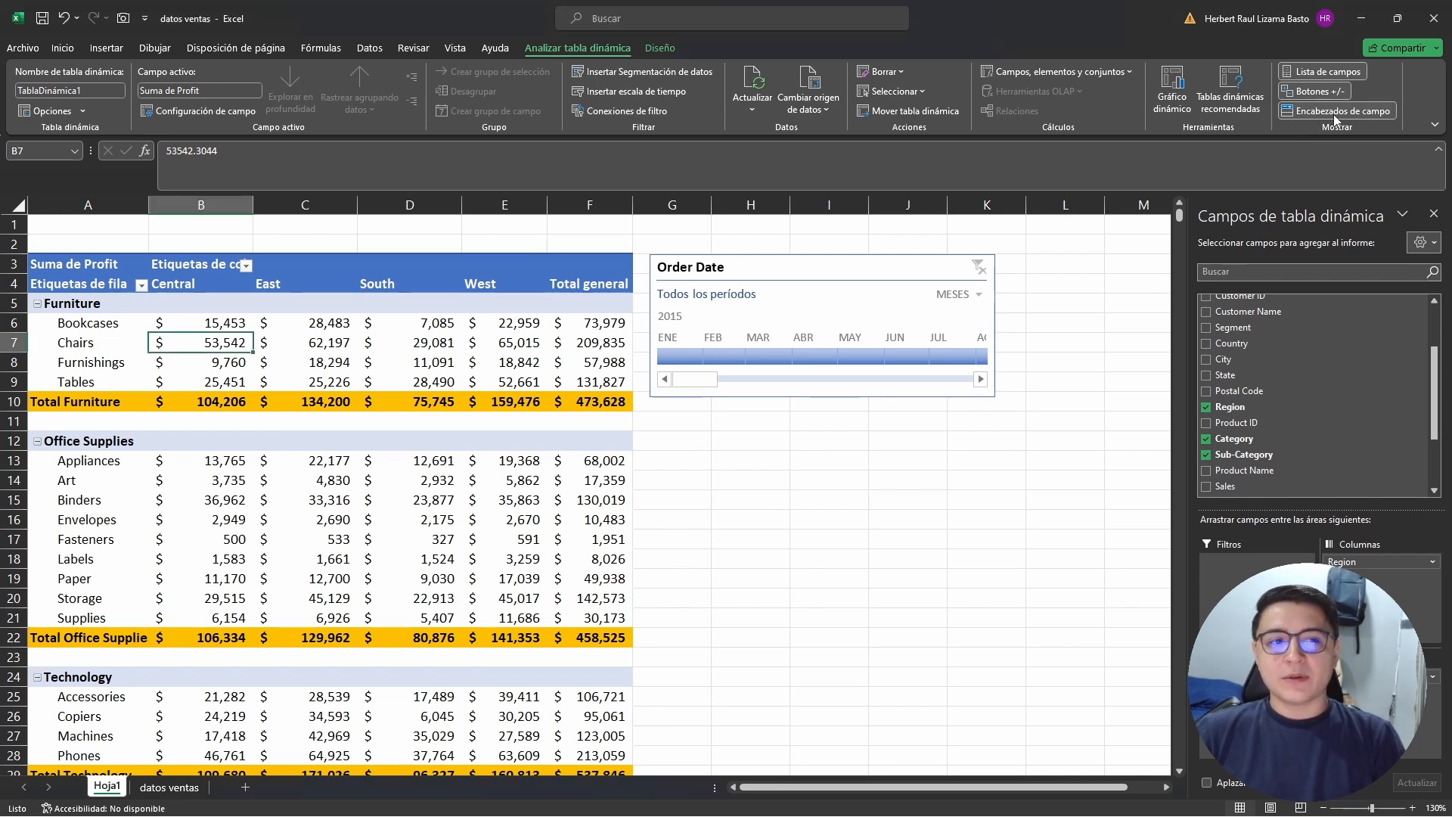
click(1374, 115)
click(190, 264)
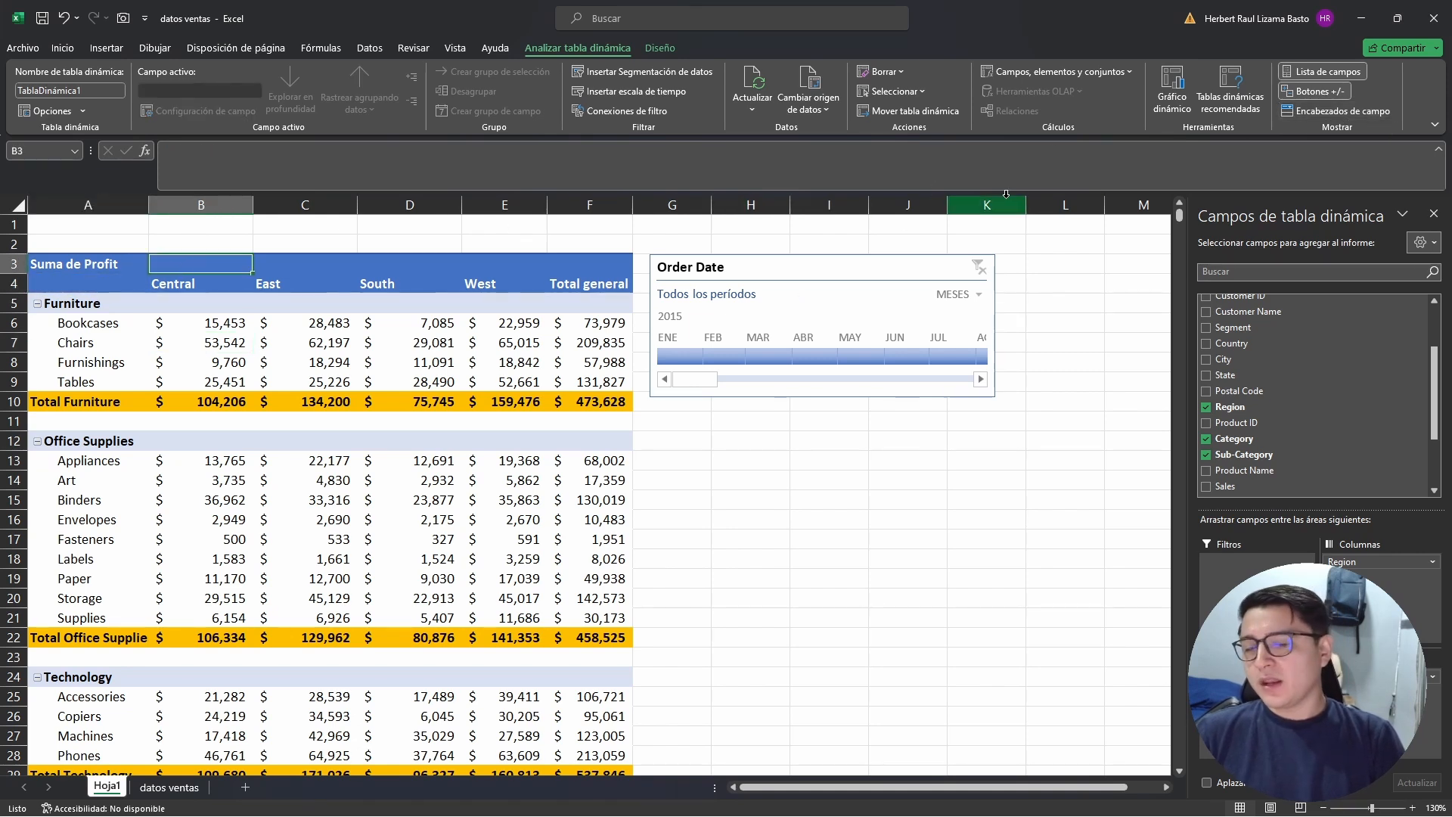
click(1309, 94)
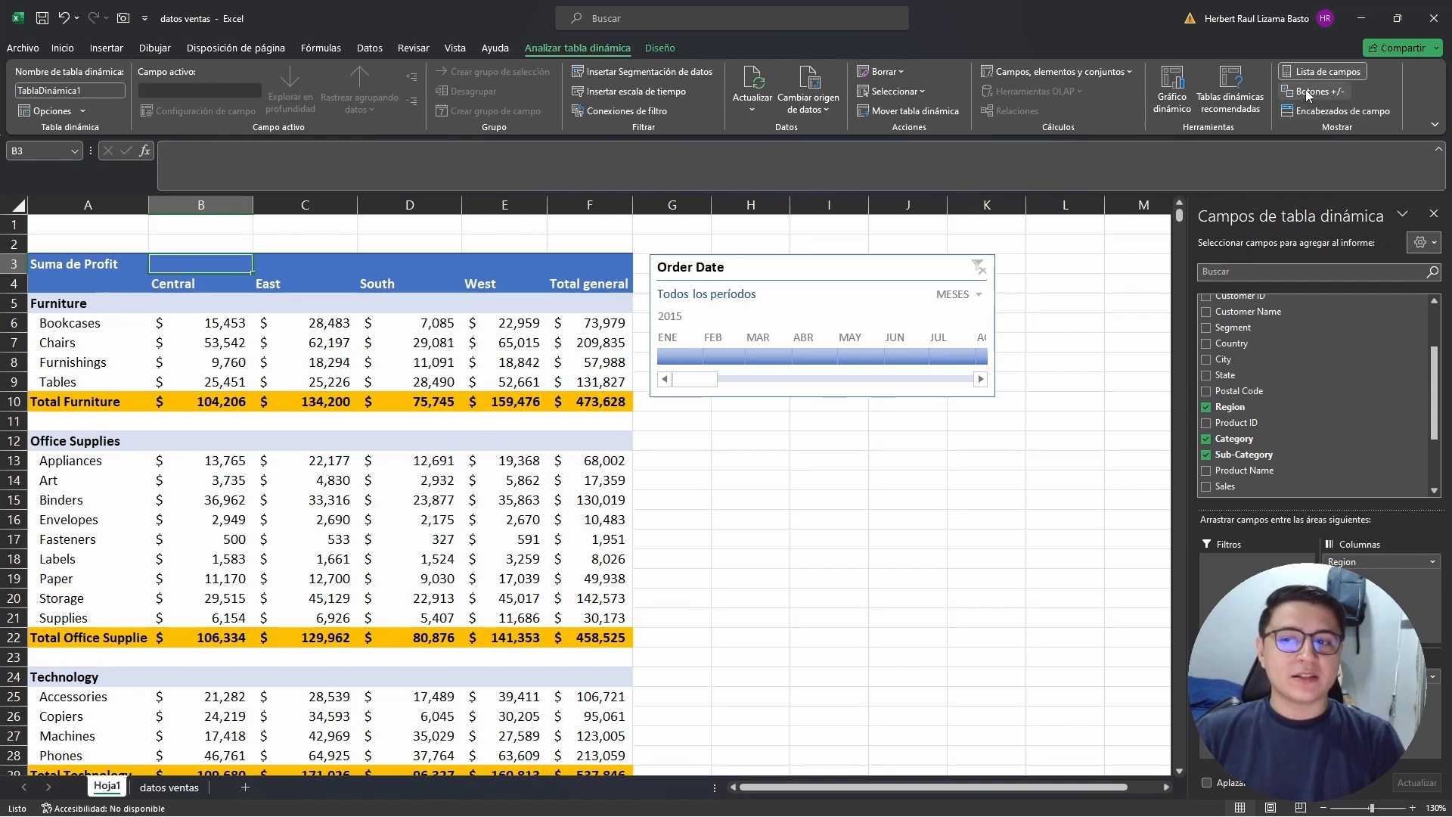
click(81, 305)
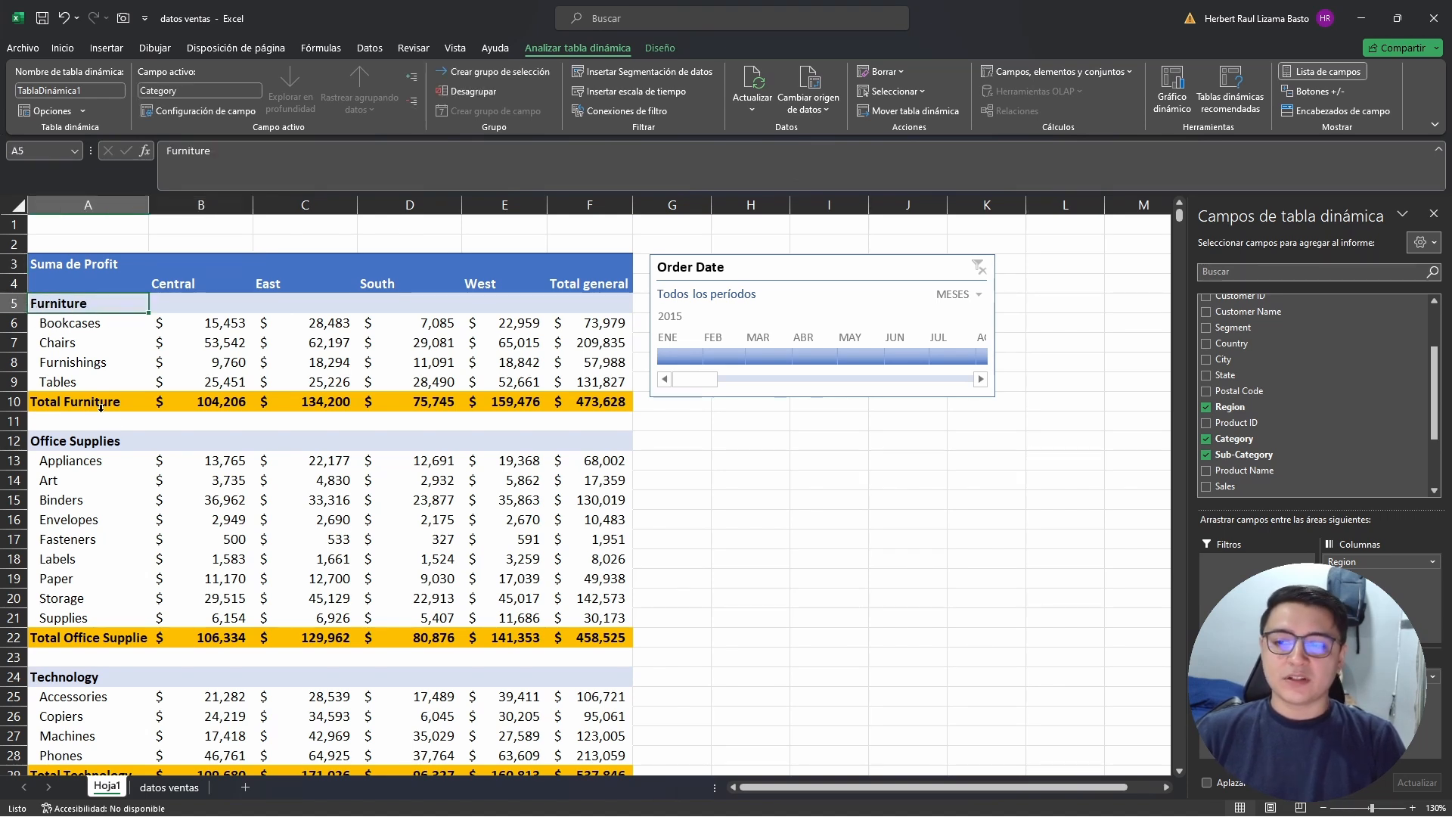
- Toggle the pivot table's +/- buttons and field headers on and back off to compare the display
click(1308, 92)
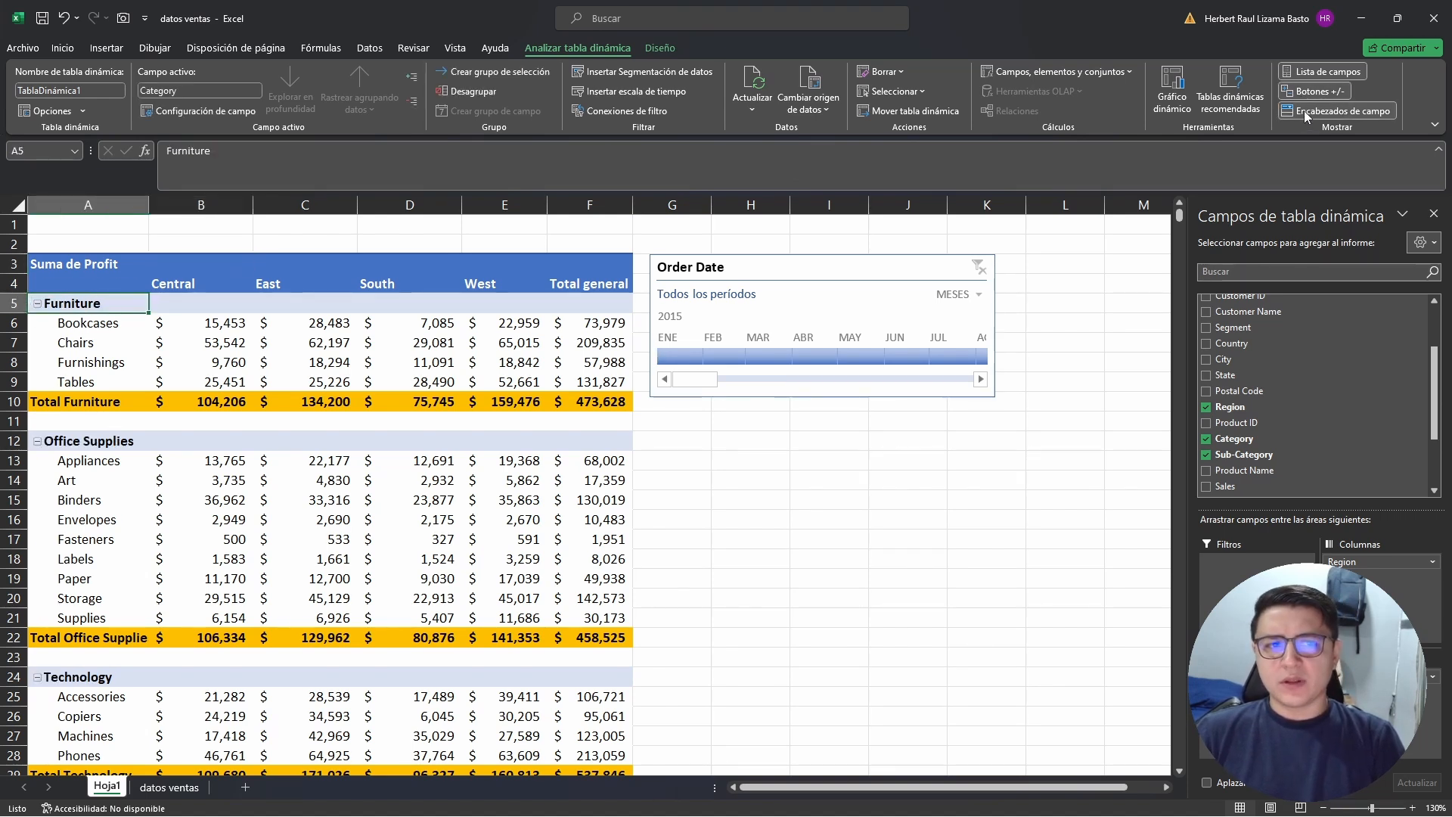
click(1304, 112)
click(1305, 111)
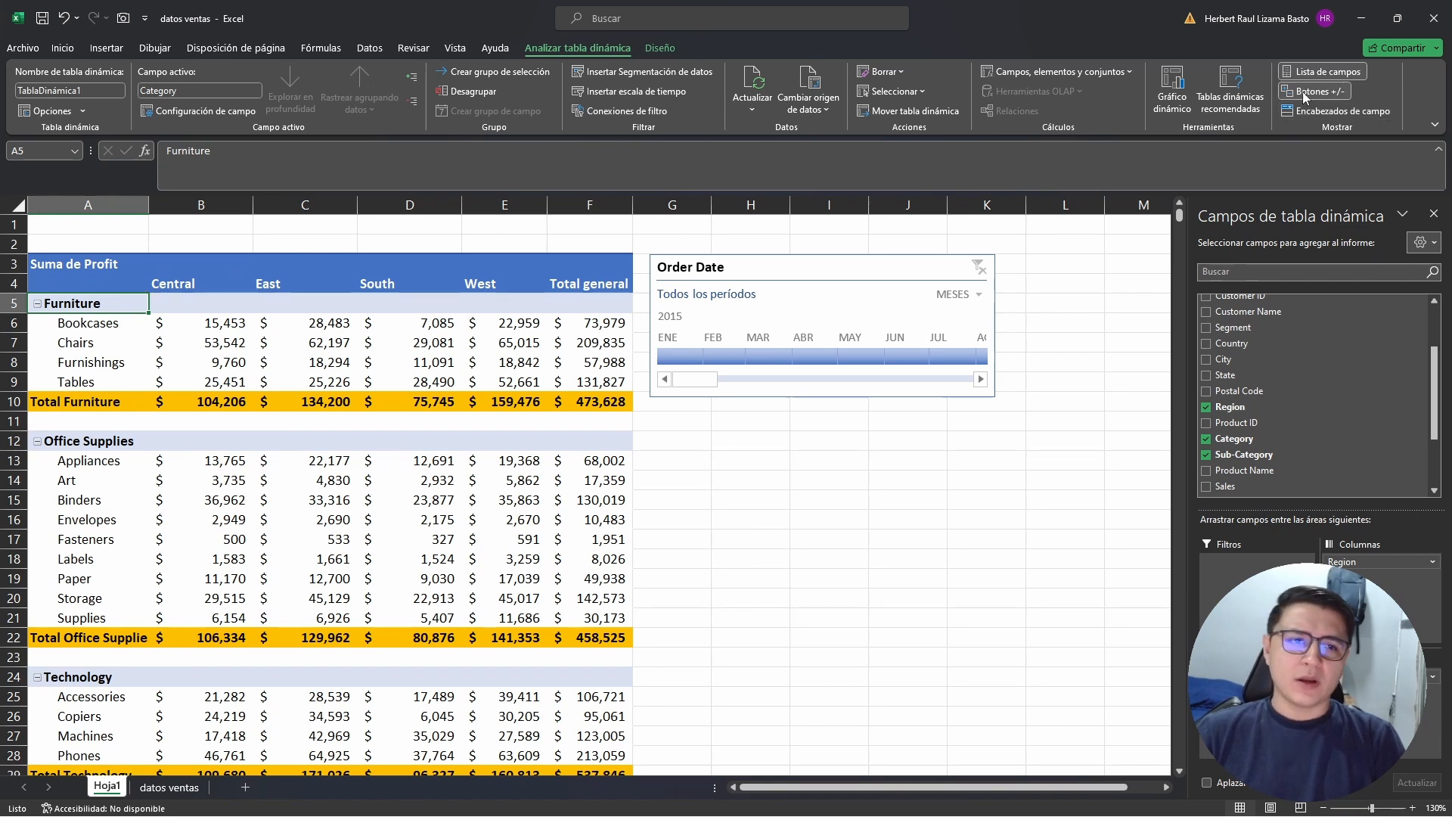
click(1308, 92)
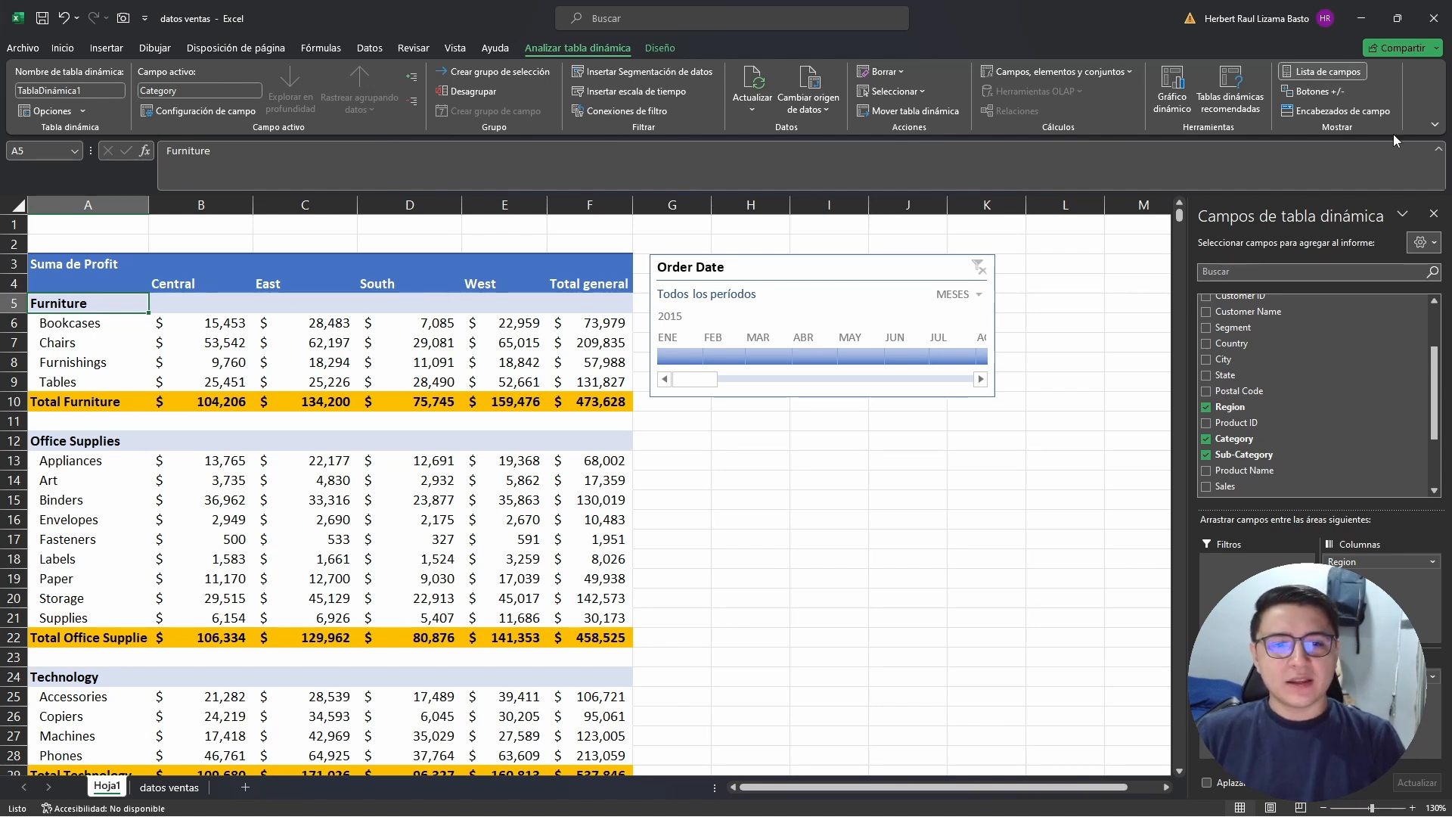
- Hide the pivot table field list while keeping the pivot table selected
click(1329, 71)
click(428, 444)
click(250, 340)
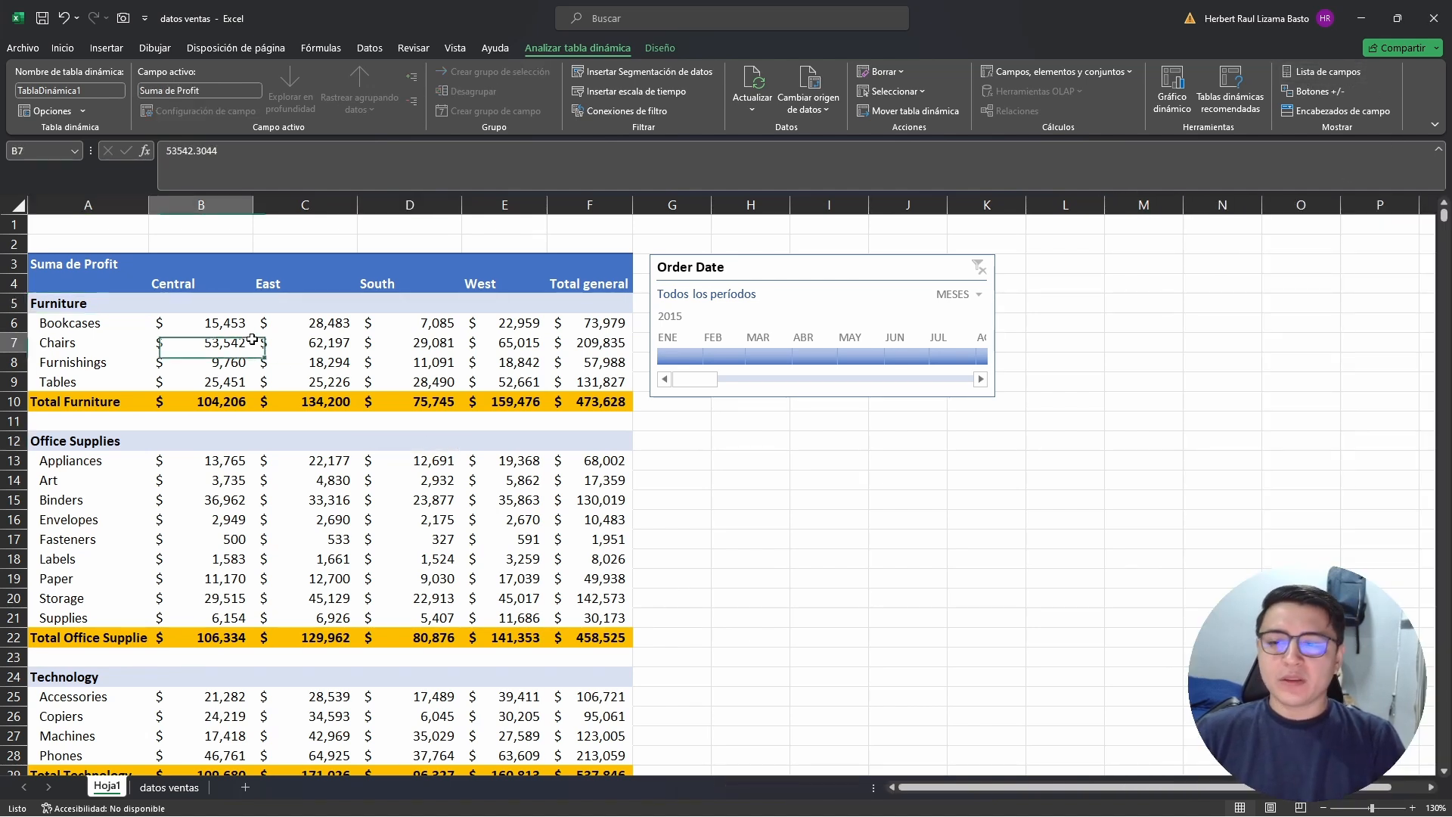
click(367, 503)
click(506, 365)
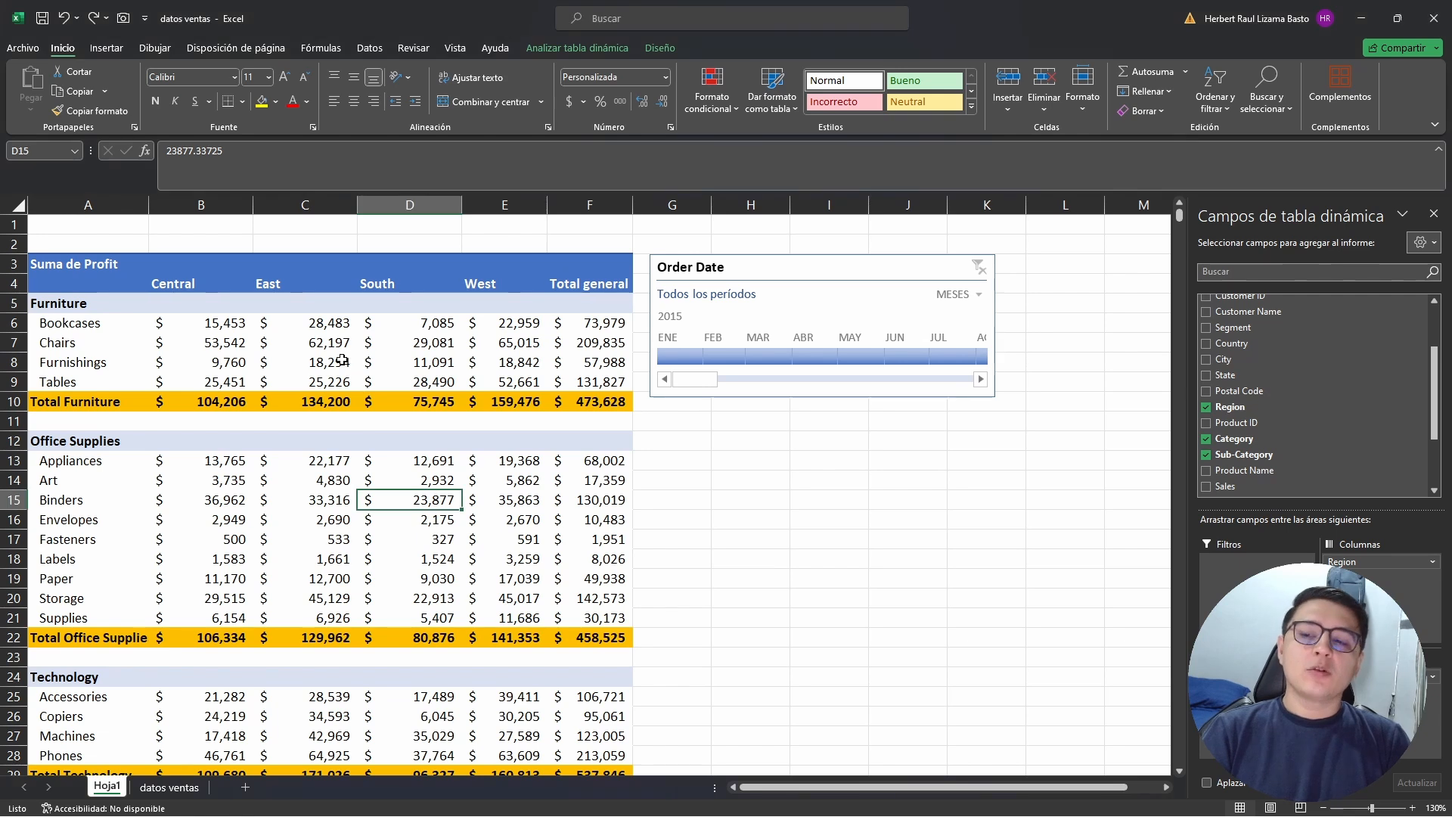
- Remove the Category field from the pivot table's rows, keeping Sub-Category as the only row field
click(341, 358)
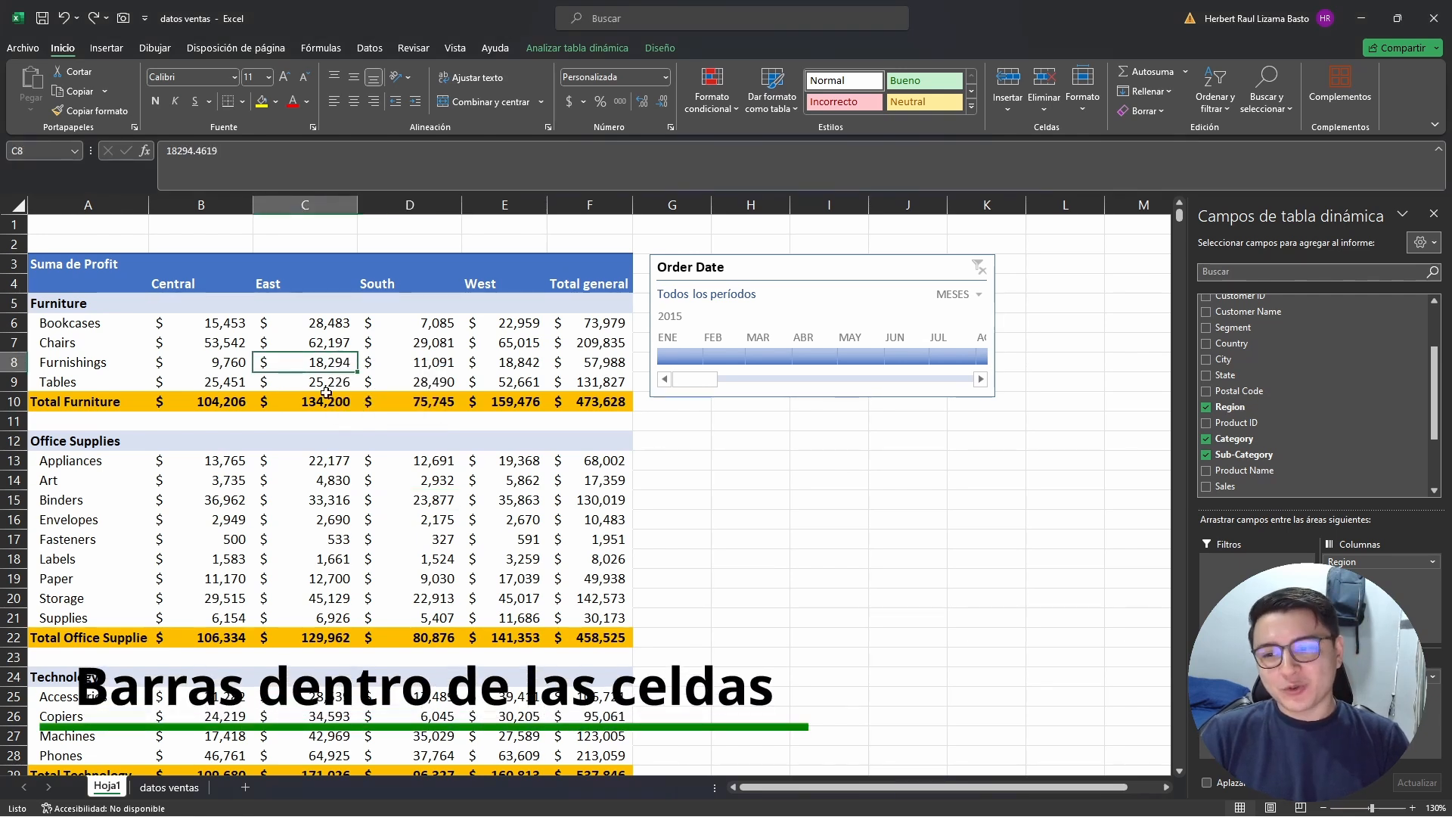
click(384, 479)
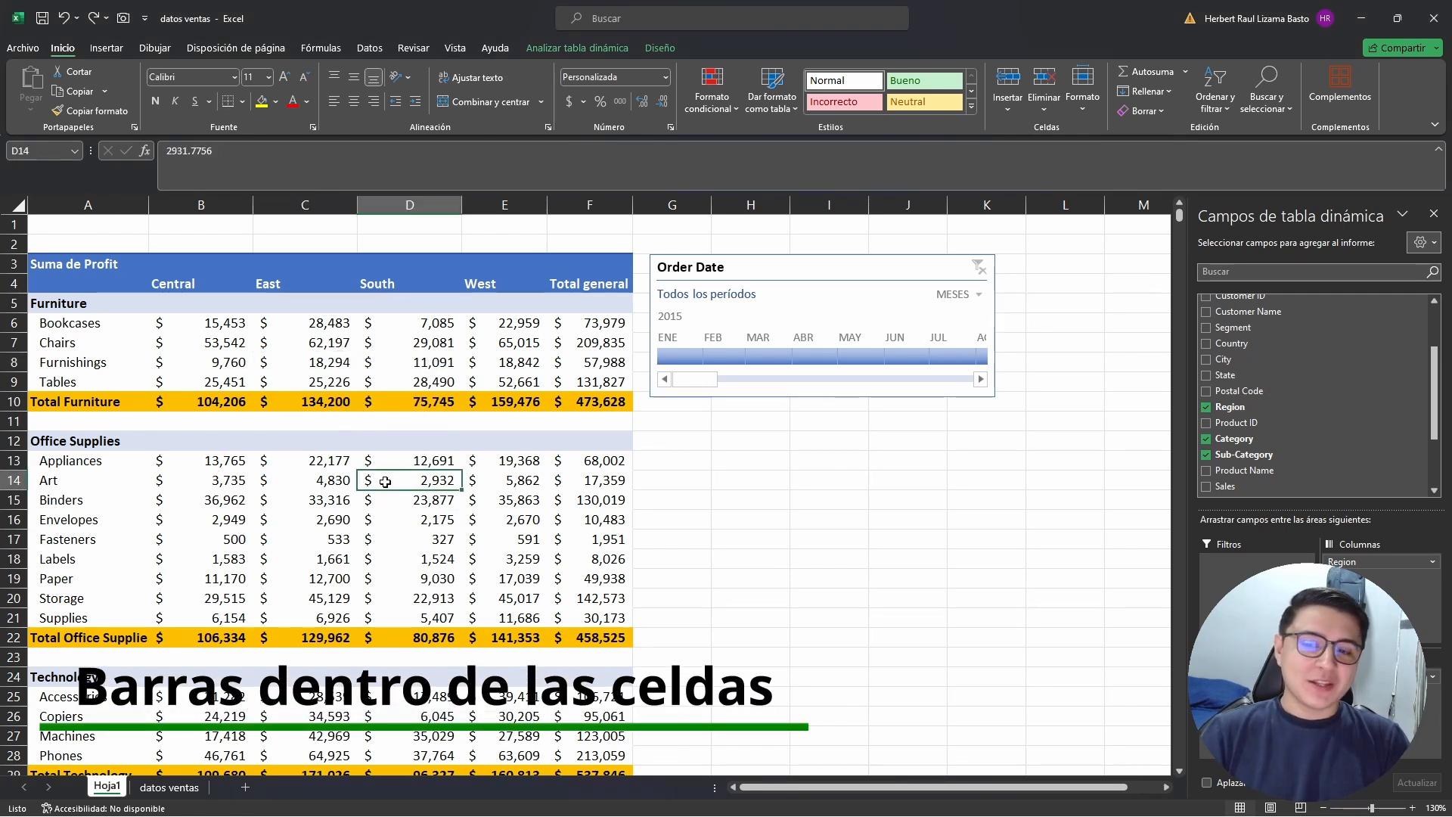
drag(1240, 677, 1064, 633)
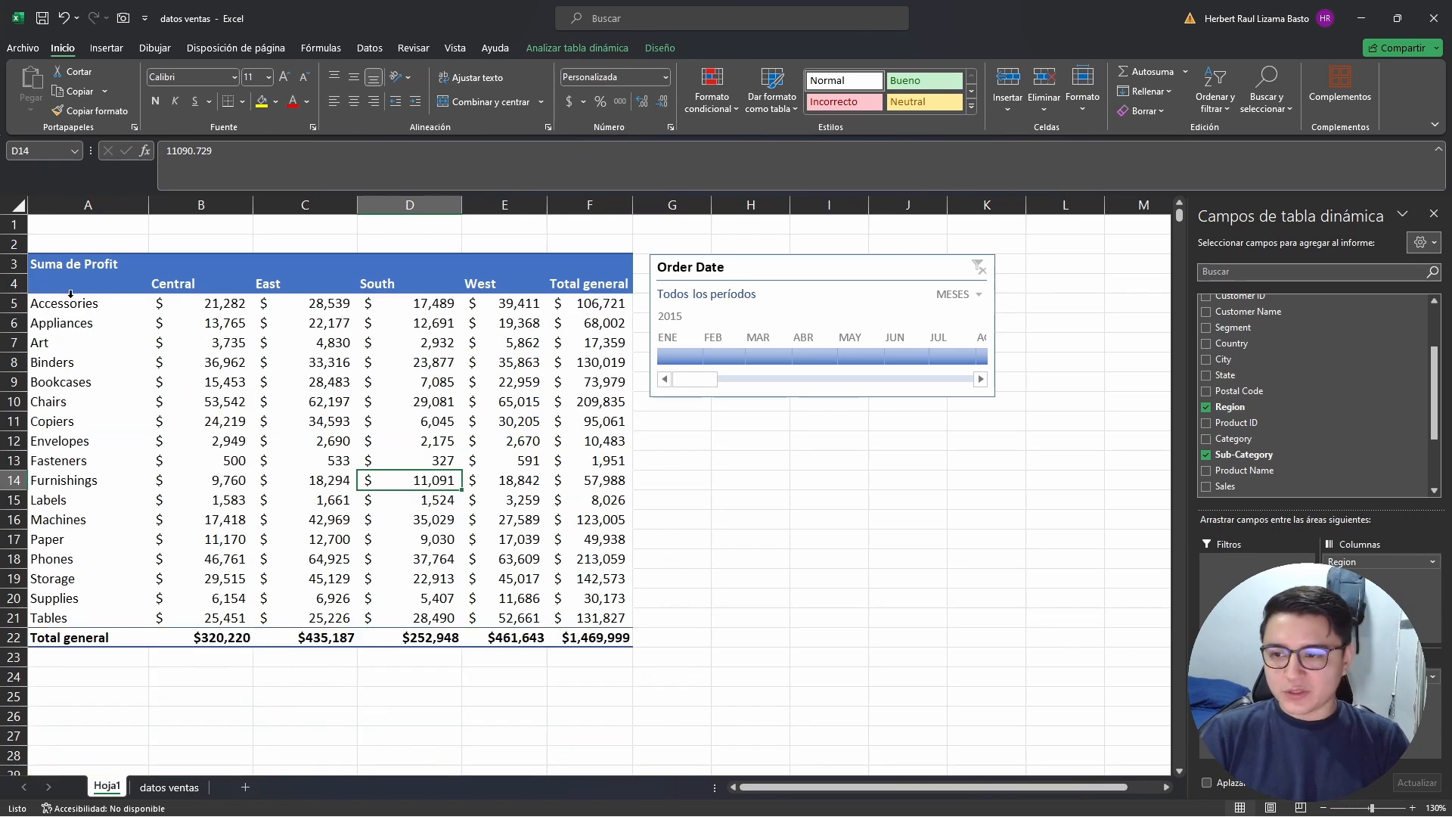
drag(67, 306, 116, 539)
click(215, 556)
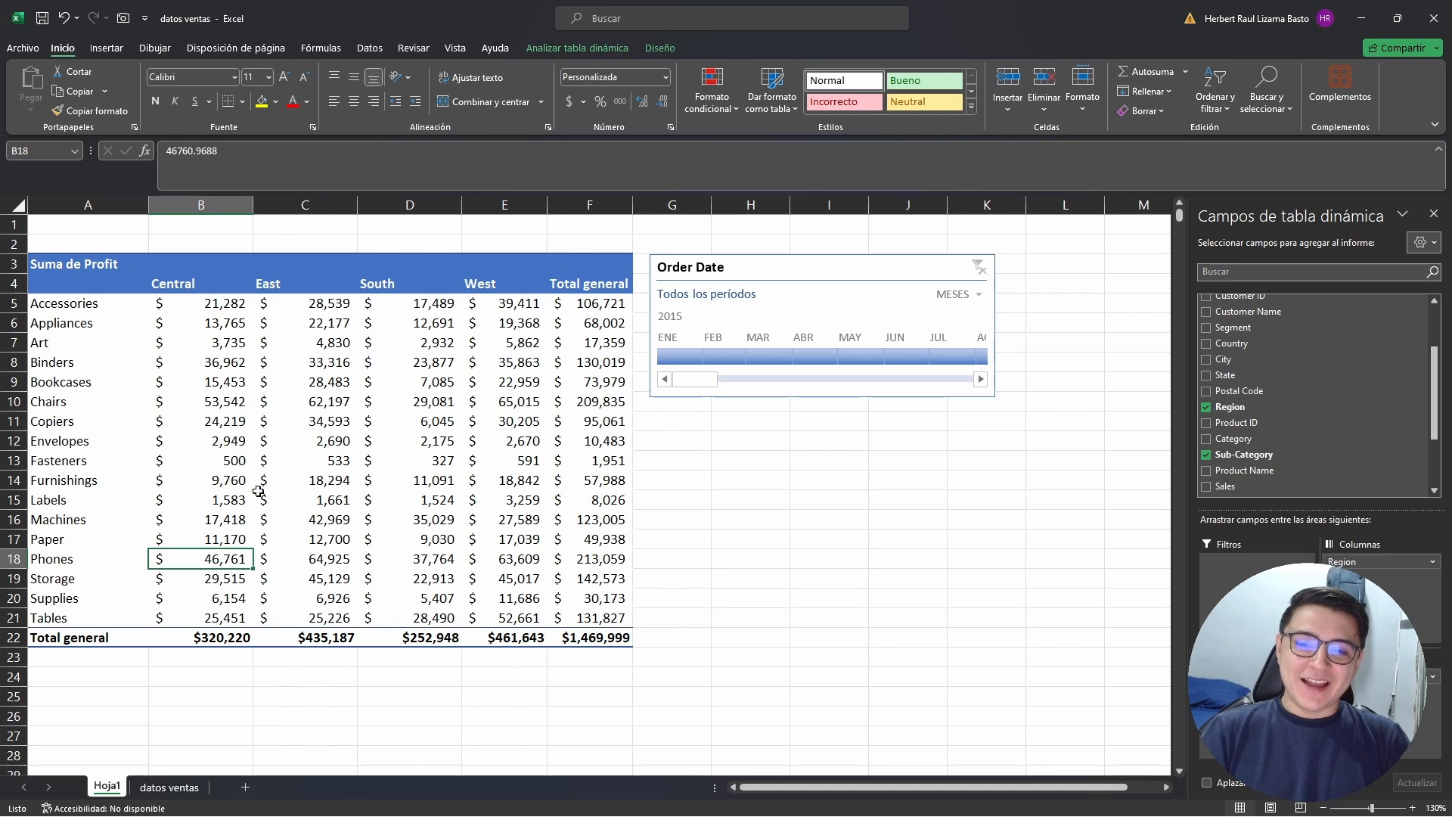
click(217, 611)
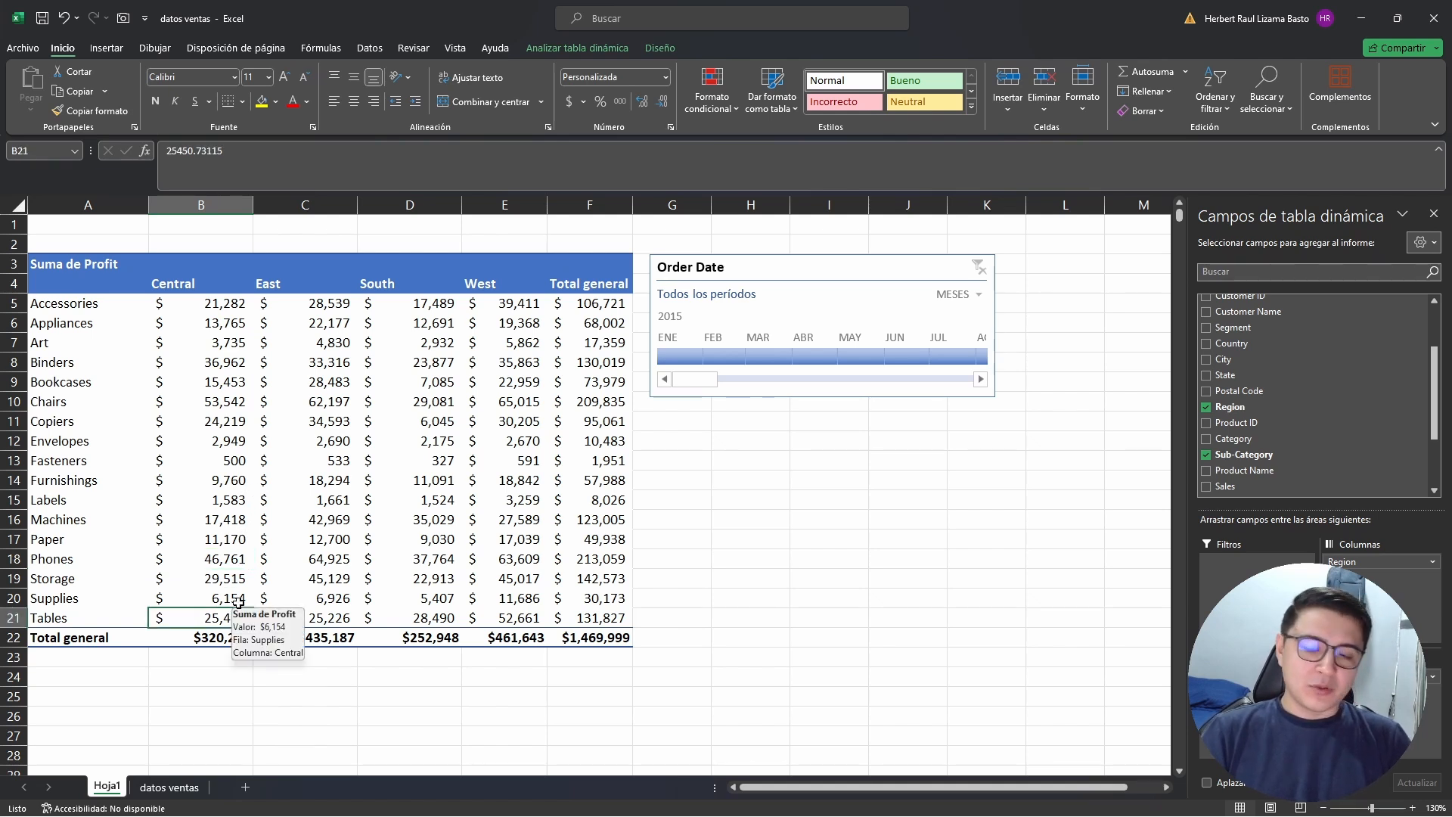
- Apply green gradient data bars to the regional profit values in B5:E21, excluding the Total general column and row
drag(205, 306, 545, 617)
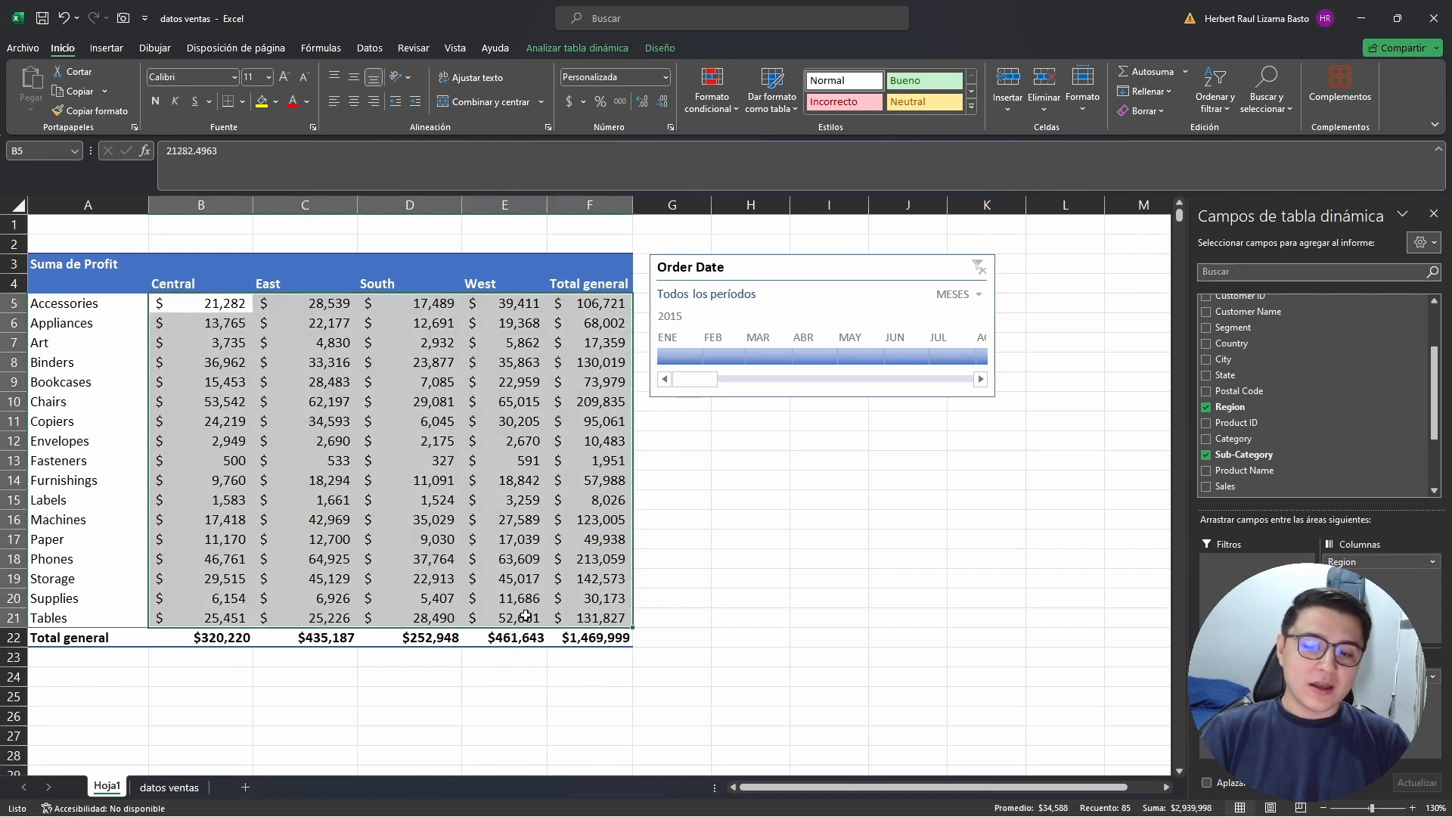
click(526, 616)
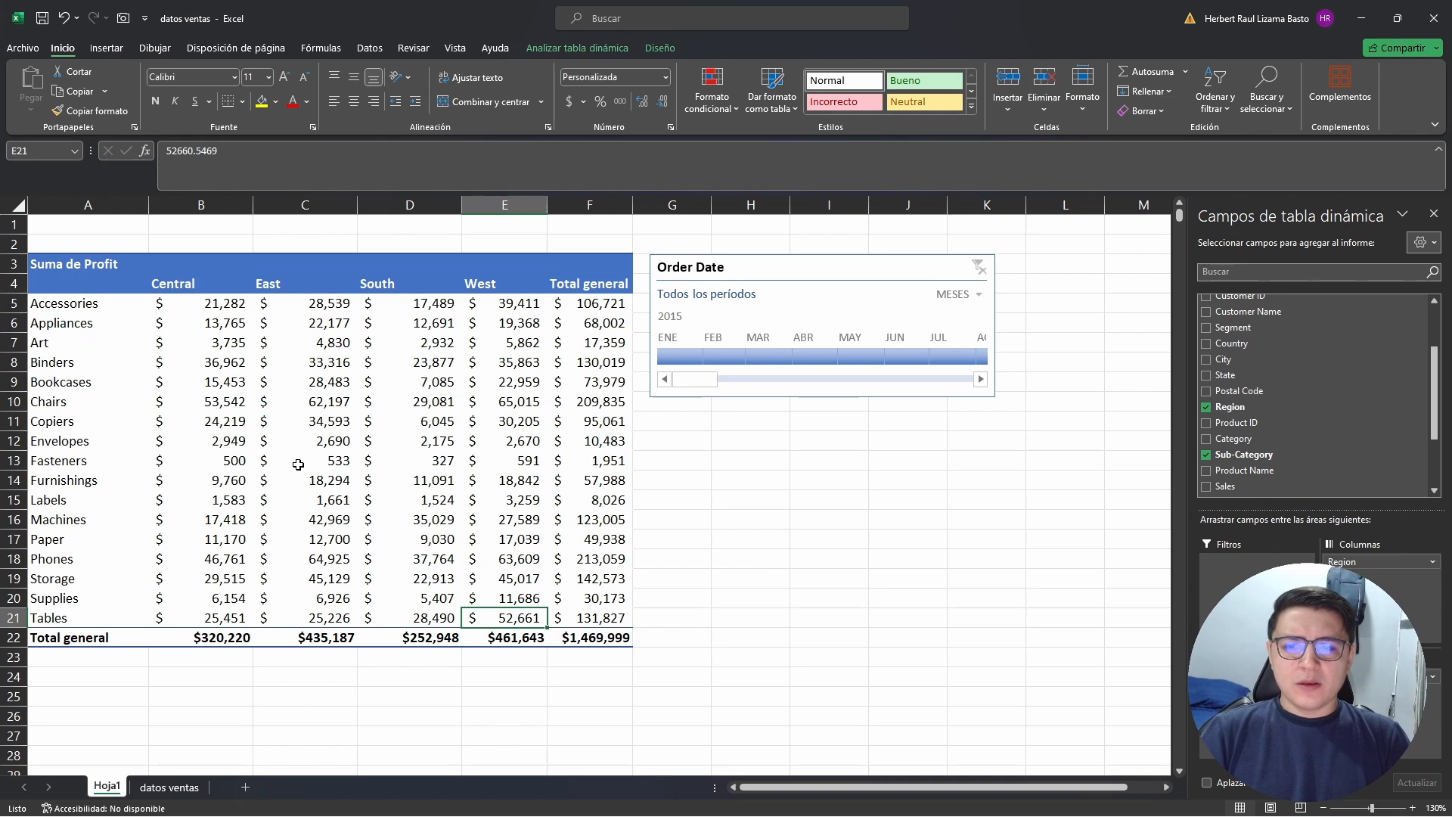
drag(181, 295, 500, 617)
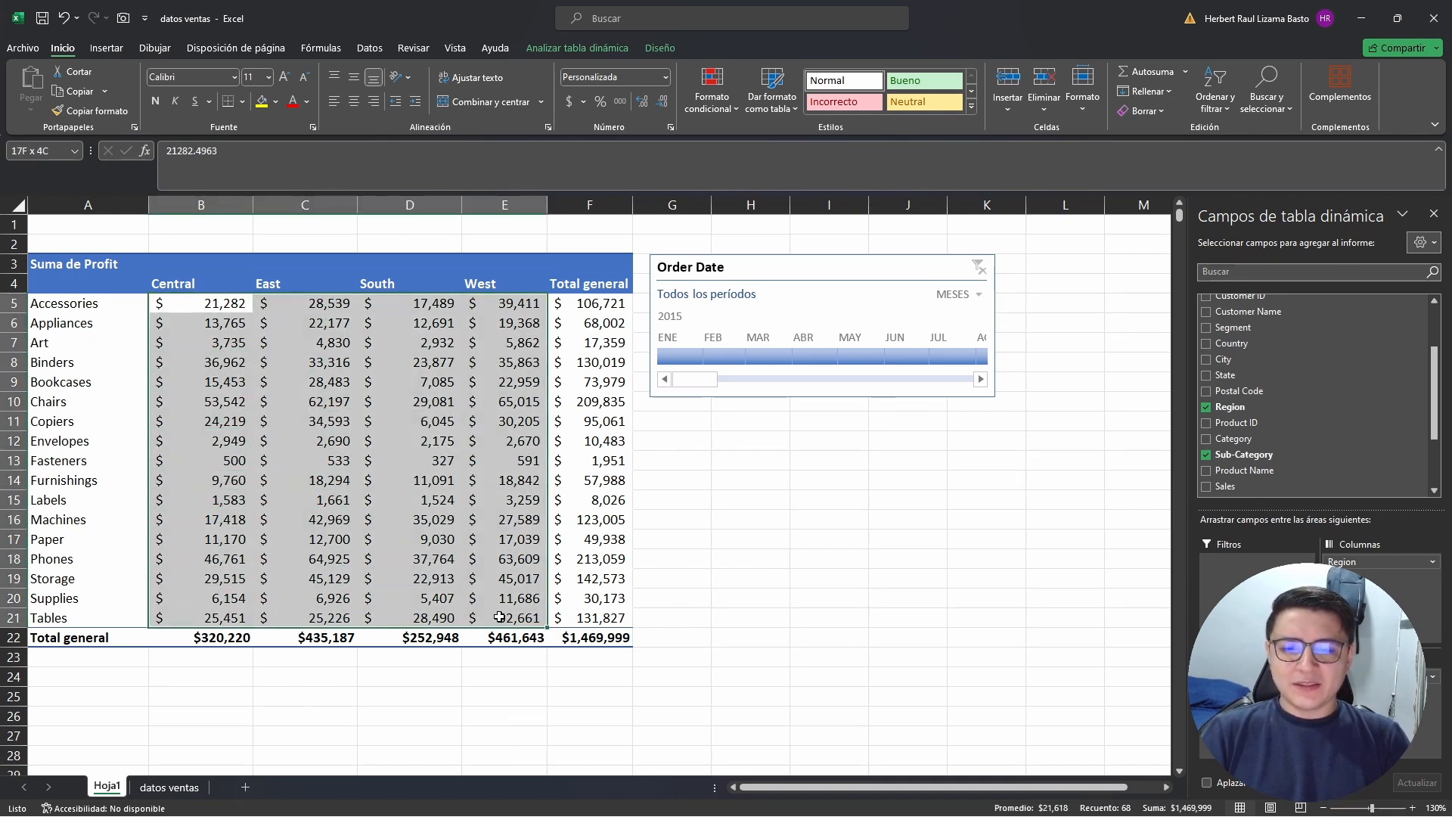
click(499, 551)
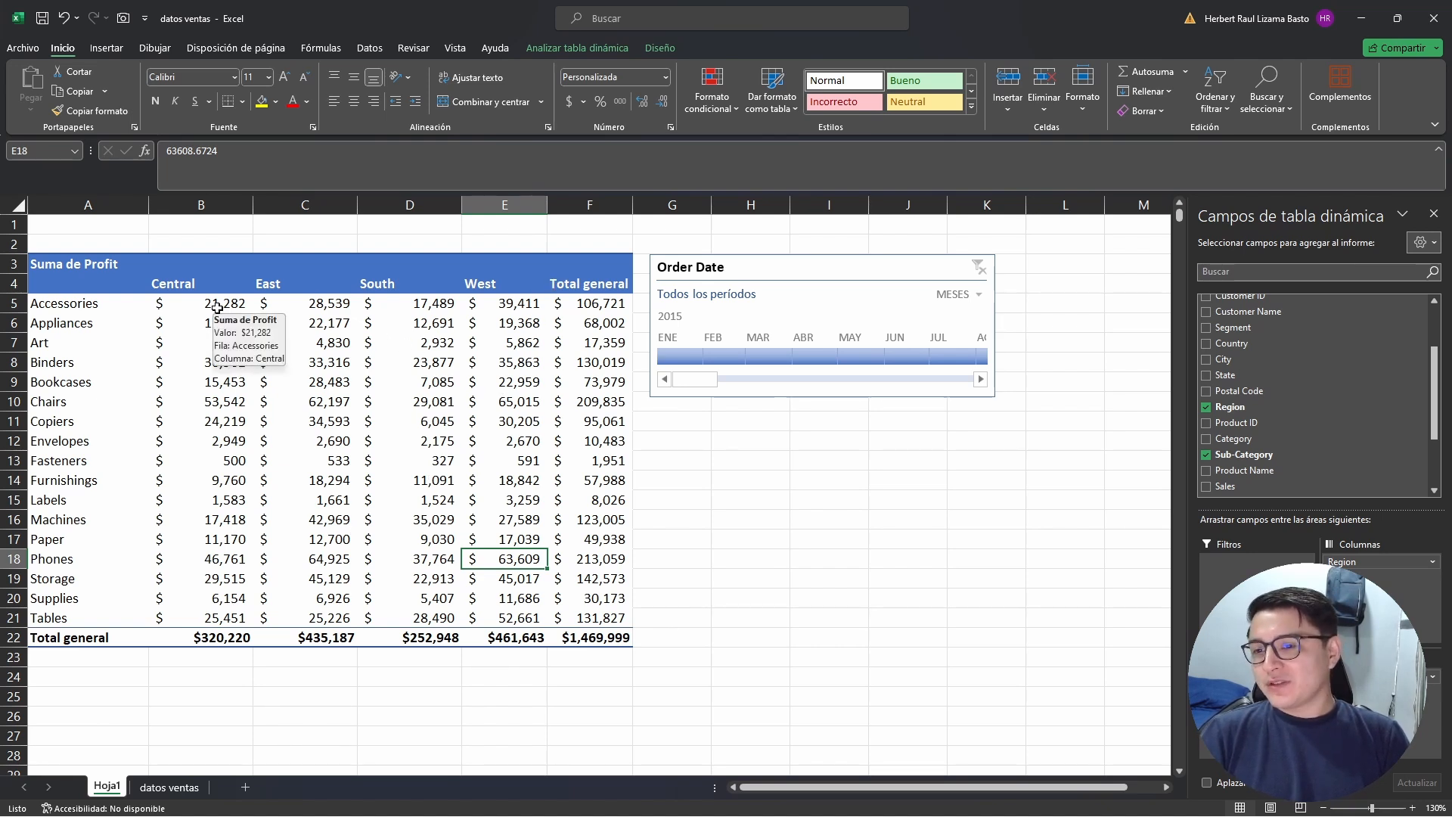
mouse_move(217, 304)
mouse_down()
mouse_move(220, 347)
mouse_move(325, 384)
mouse_move(431, 541)
mouse_move(558, 616)
mouse_move(531, 614)
mouse_up()
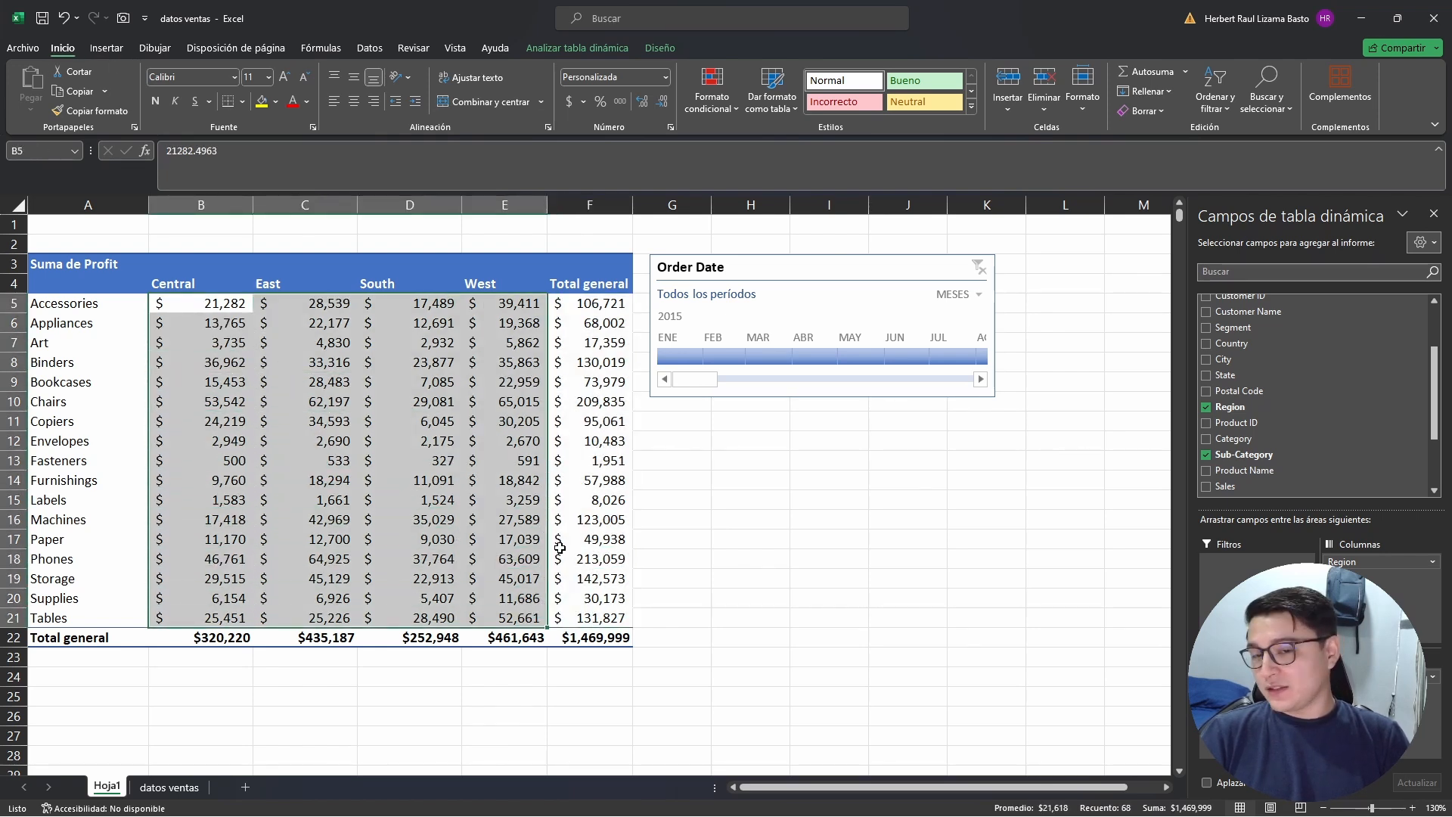
click(716, 106)
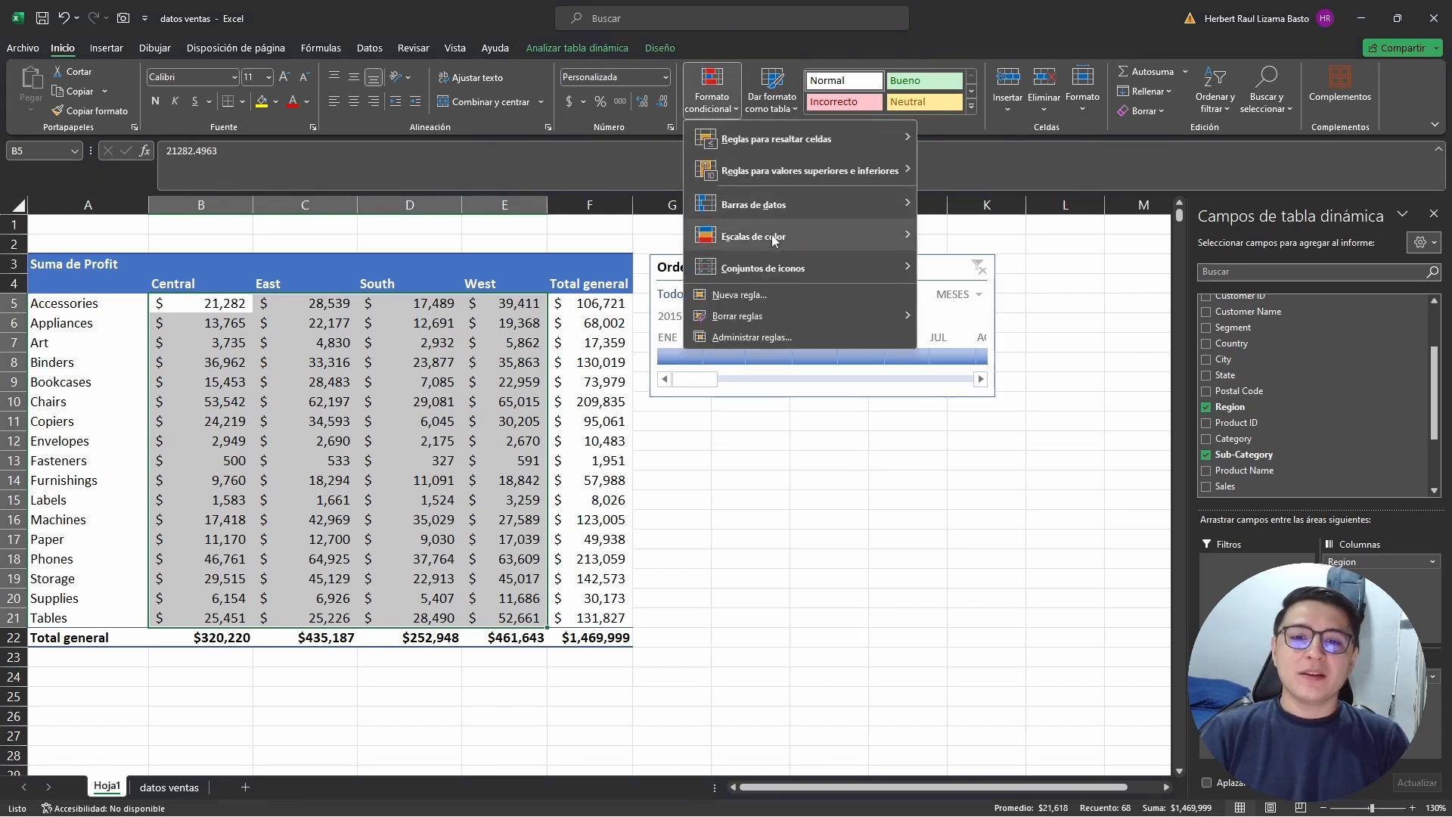
mouse_move(791, 208)
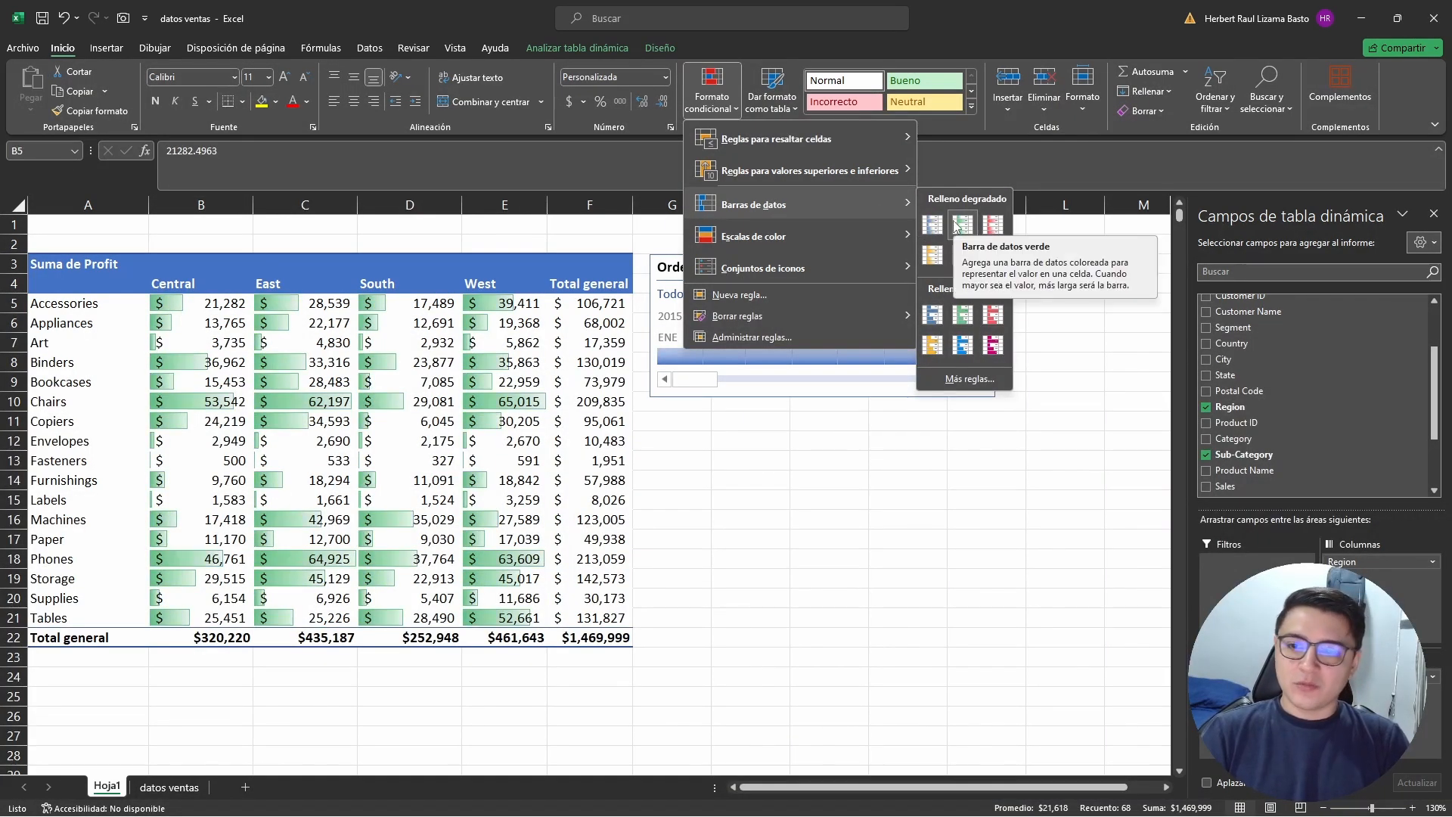
click(961, 224)
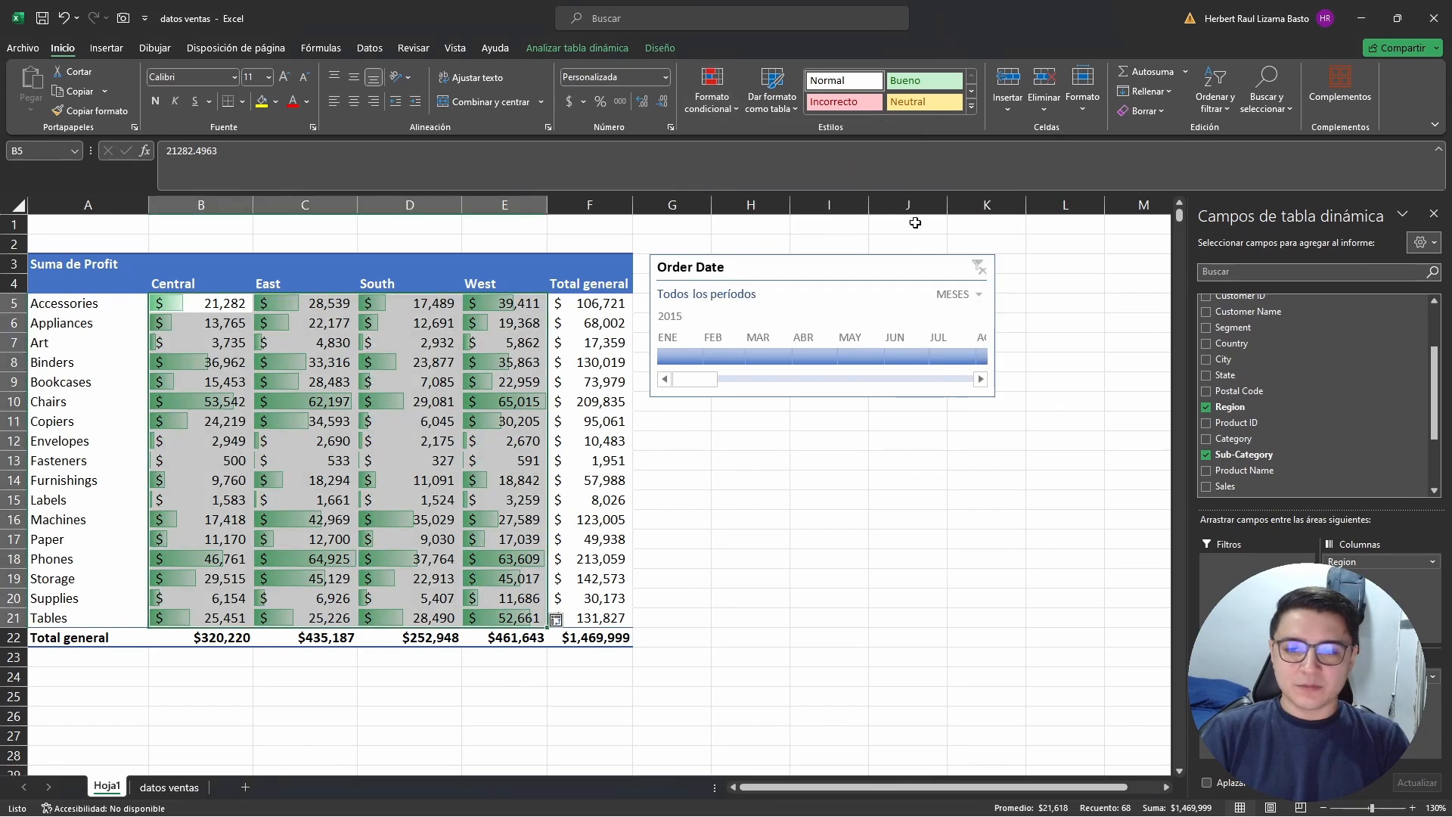
click(492, 382)
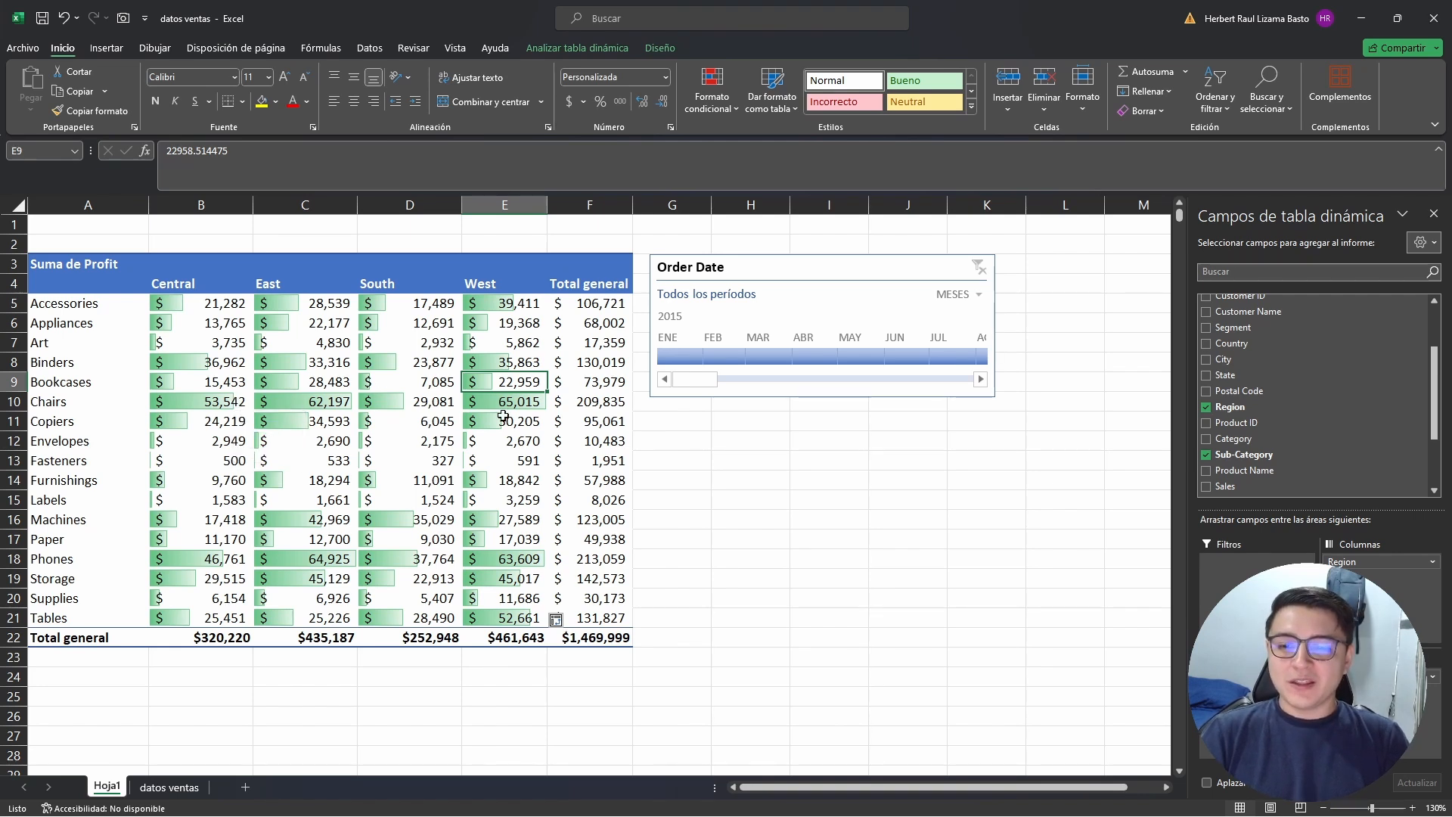
- Examine the data bars of Chairs and Phones in the West region
click(494, 395)
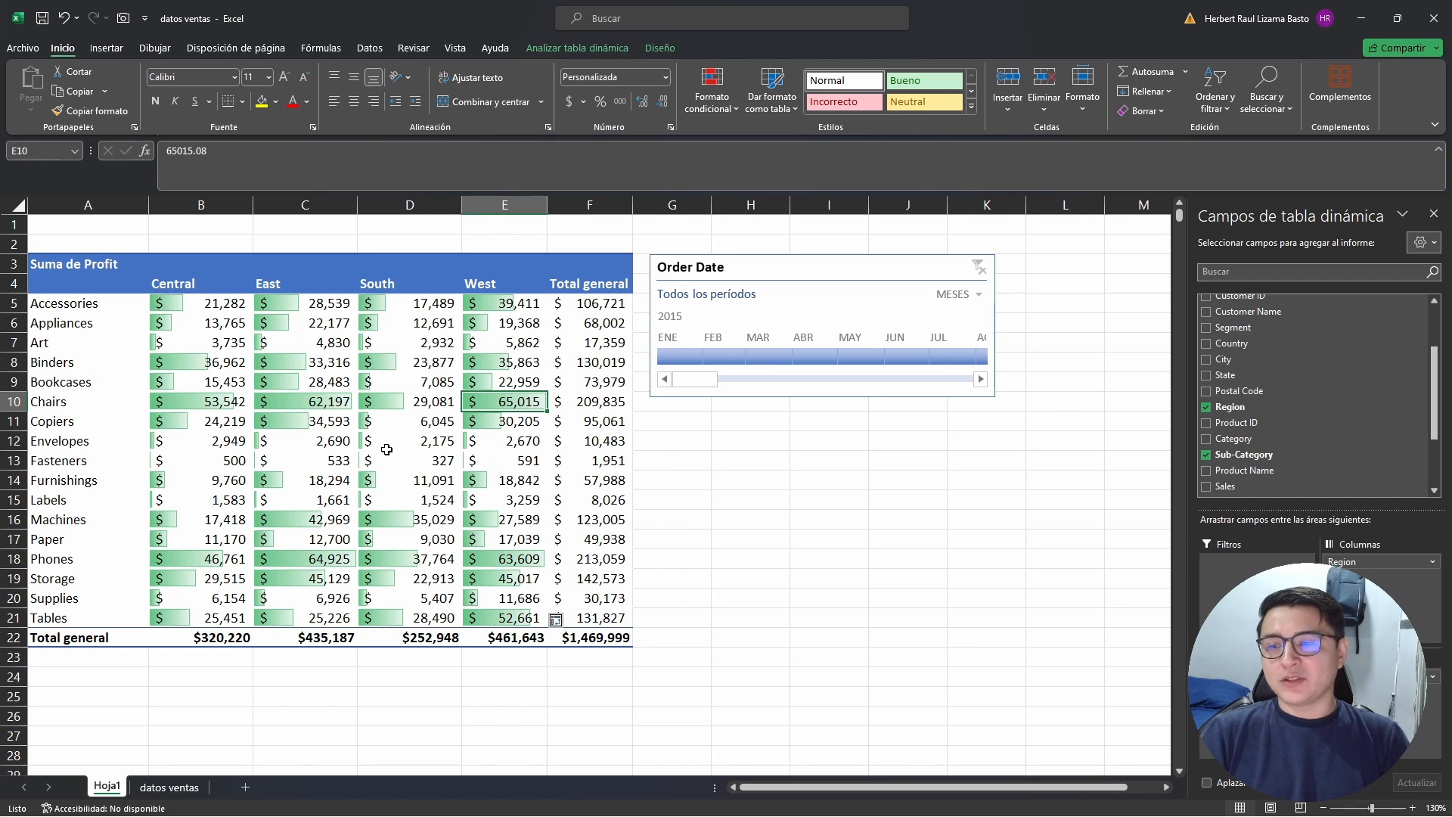
click(50, 403)
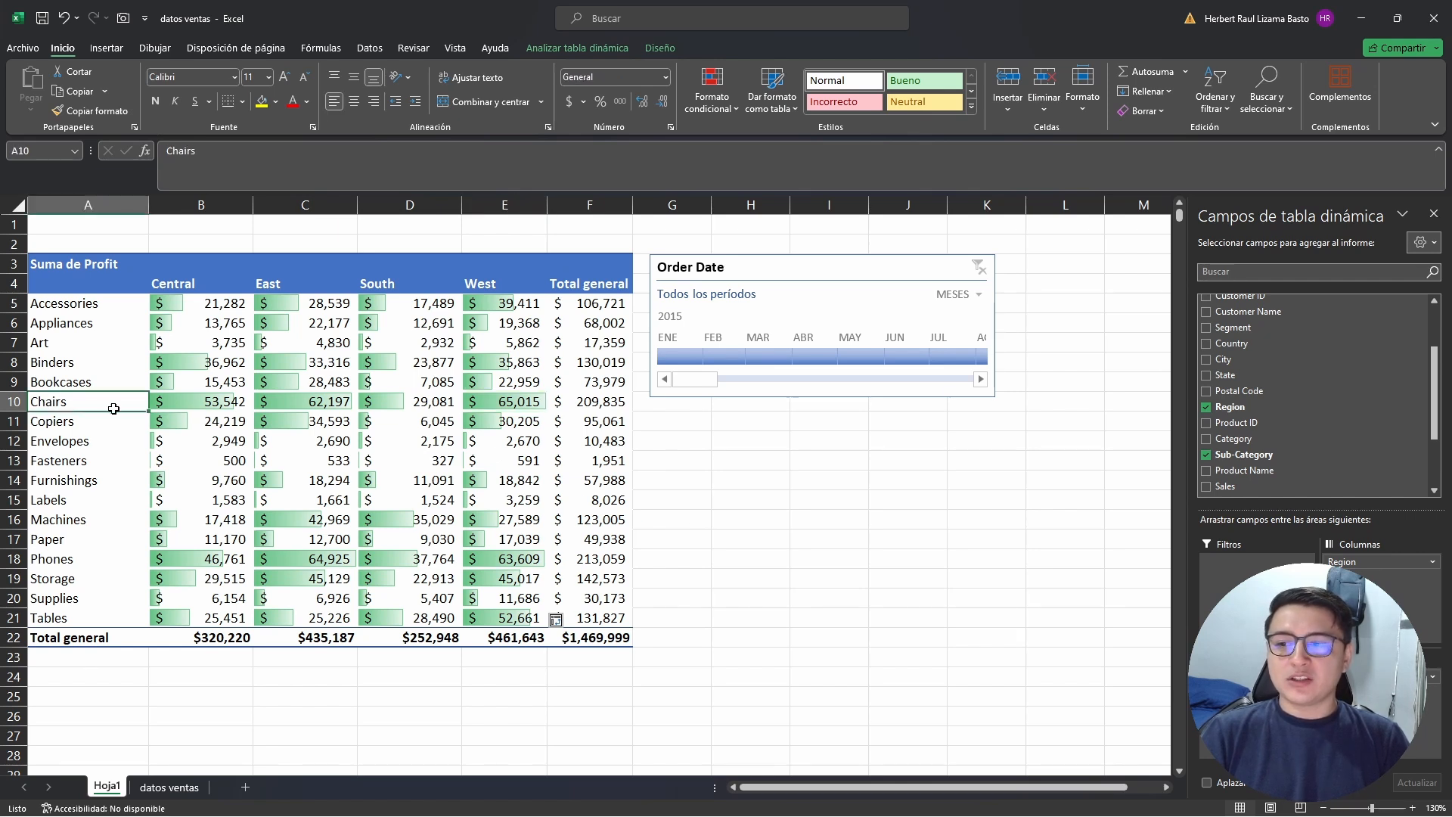
click(493, 275)
click(505, 385)
click(502, 402)
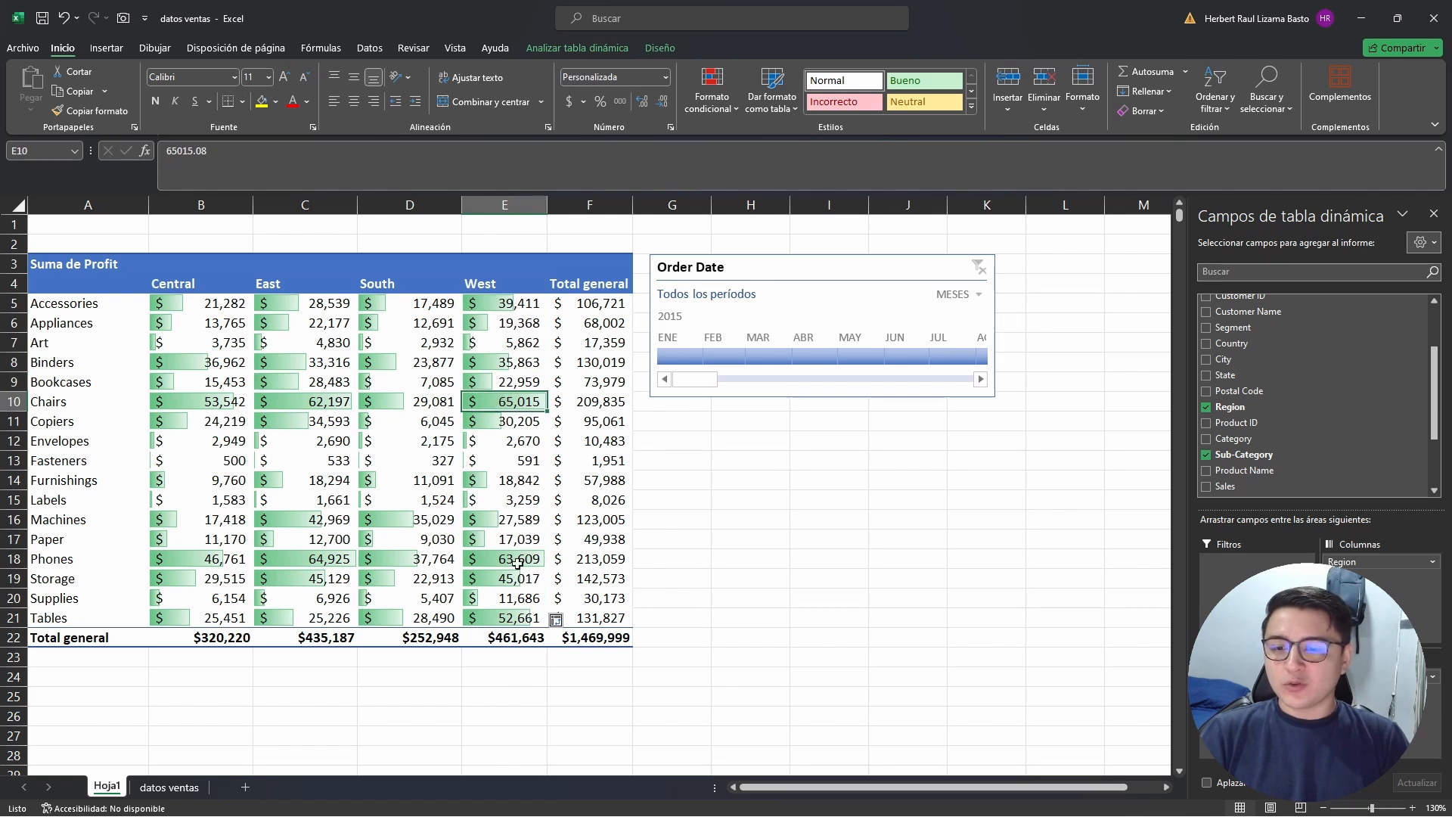
click(477, 547)
click(465, 558)
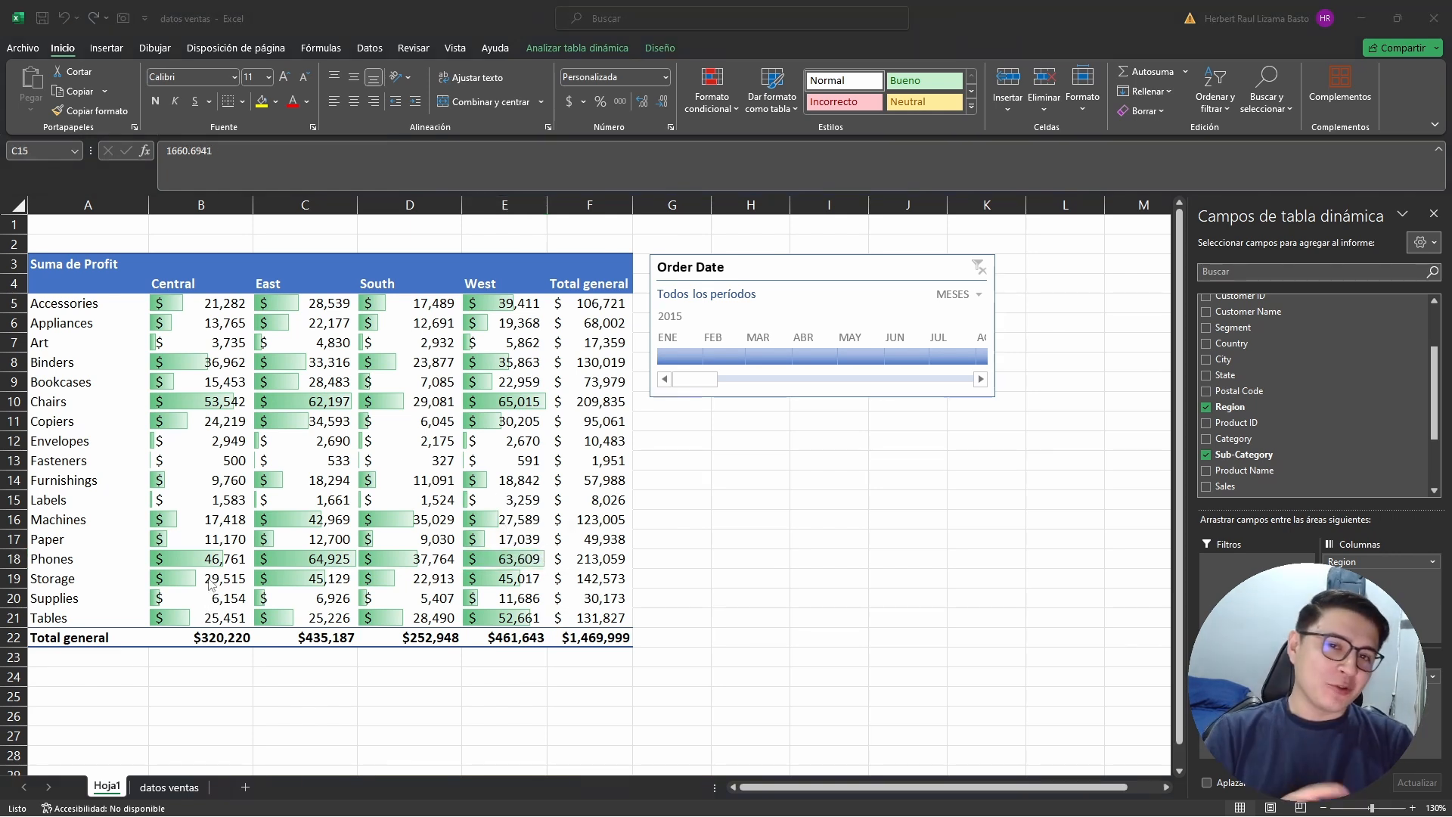
click(284, 472)
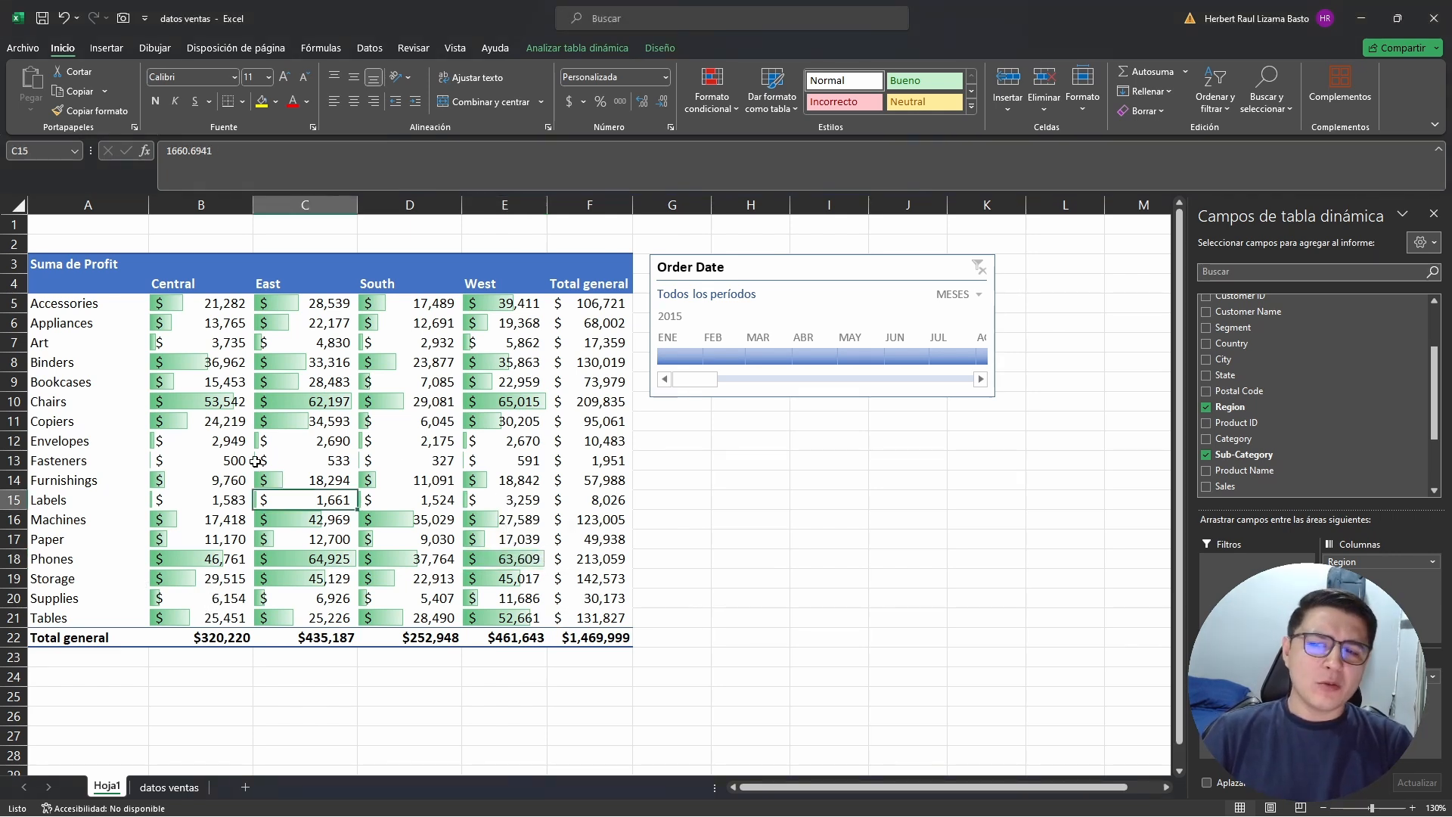
click(216, 380)
click(164, 356)
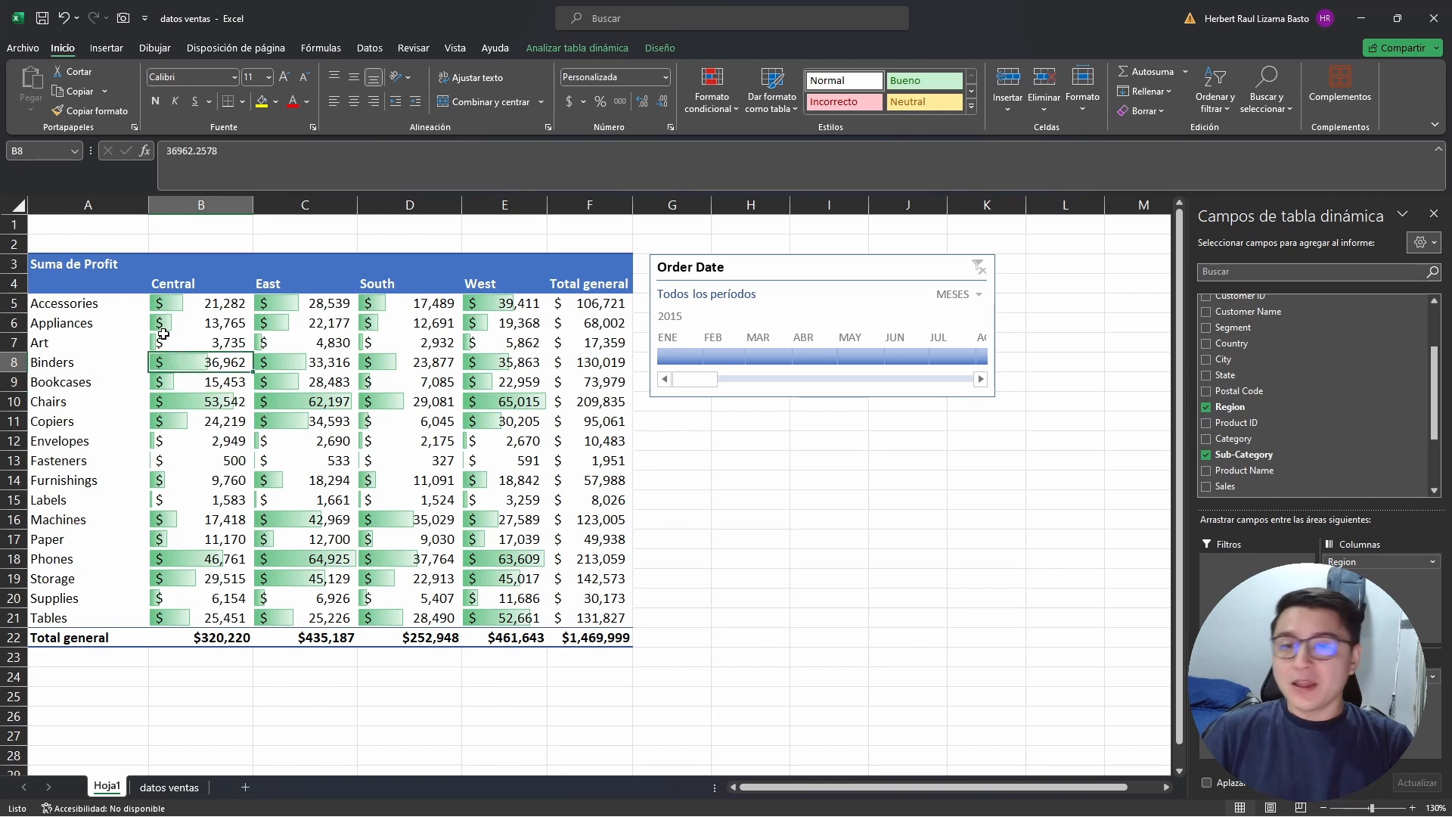
click(84, 264)
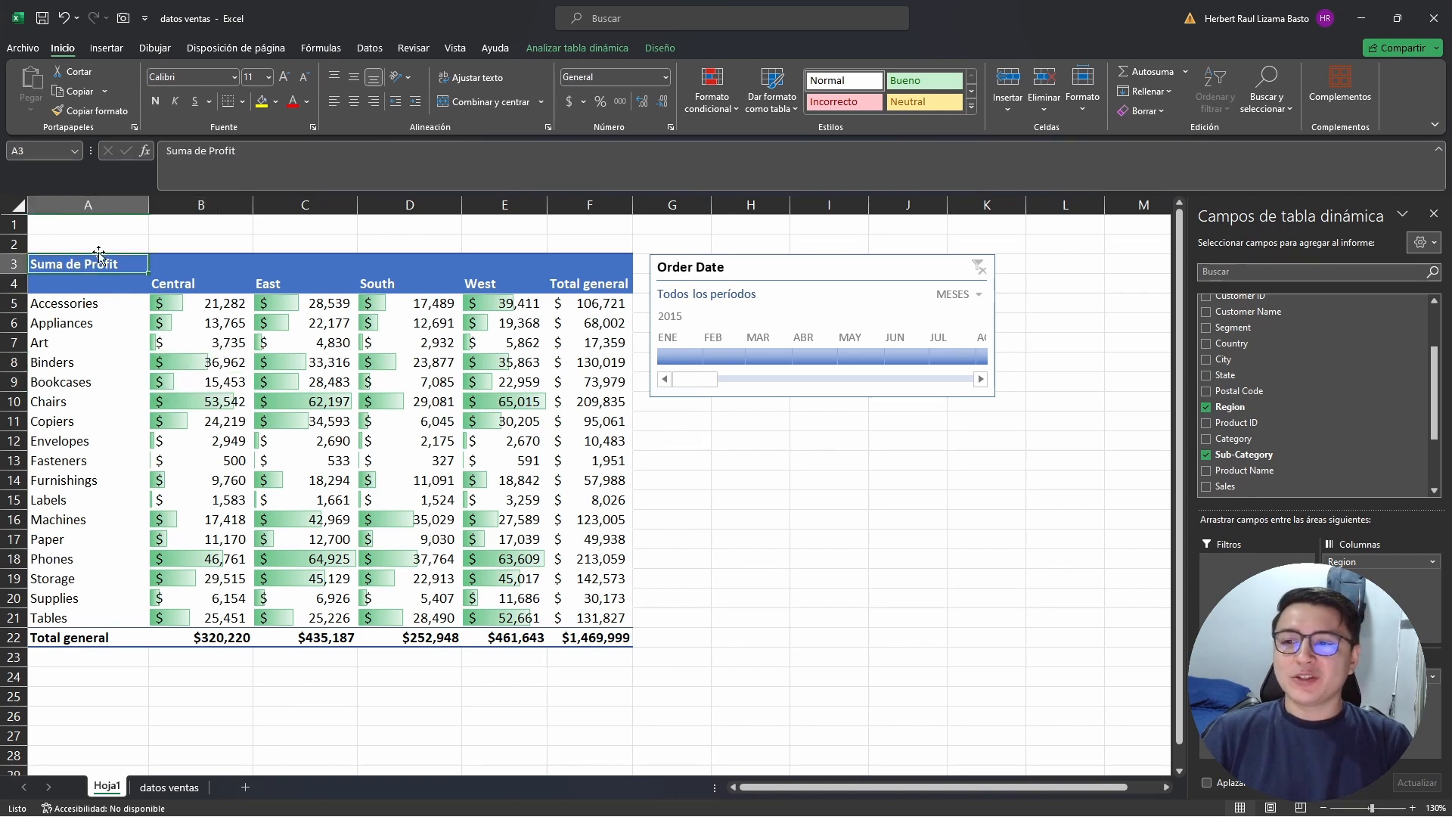
- Open the full command options for customizing the Quick Access Toolbar
click(146, 18)
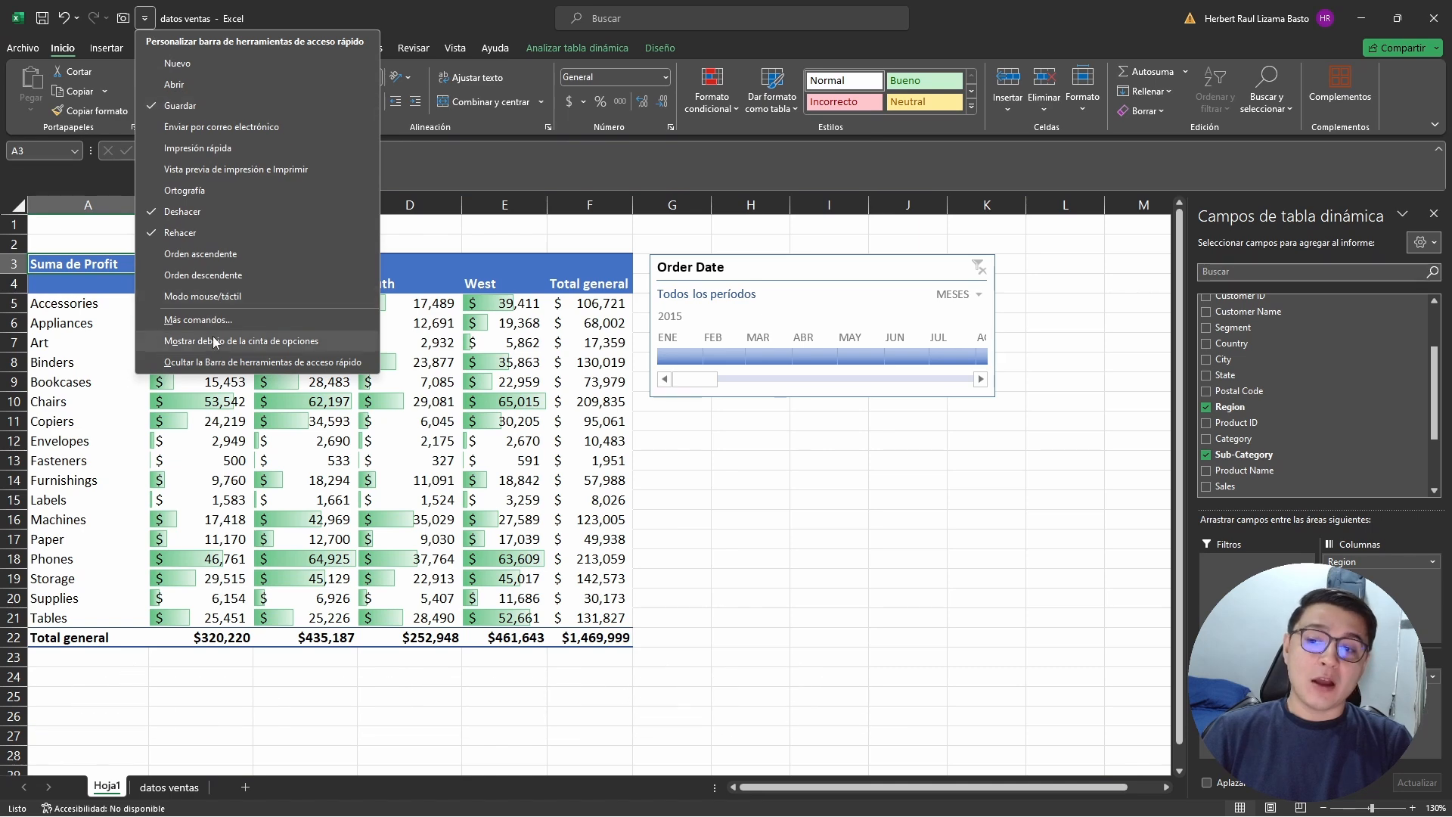
click(356, 8)
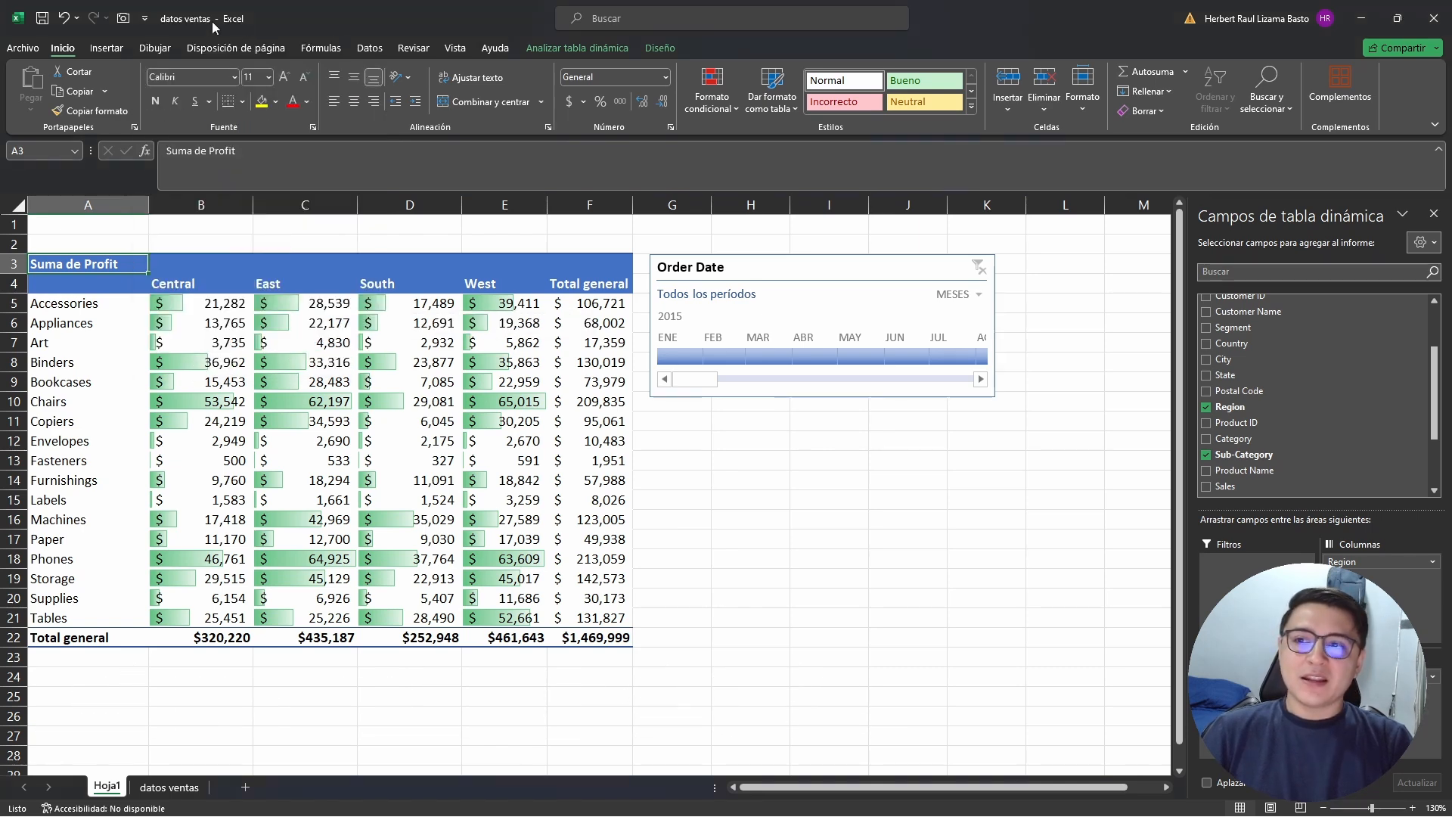
click(145, 18)
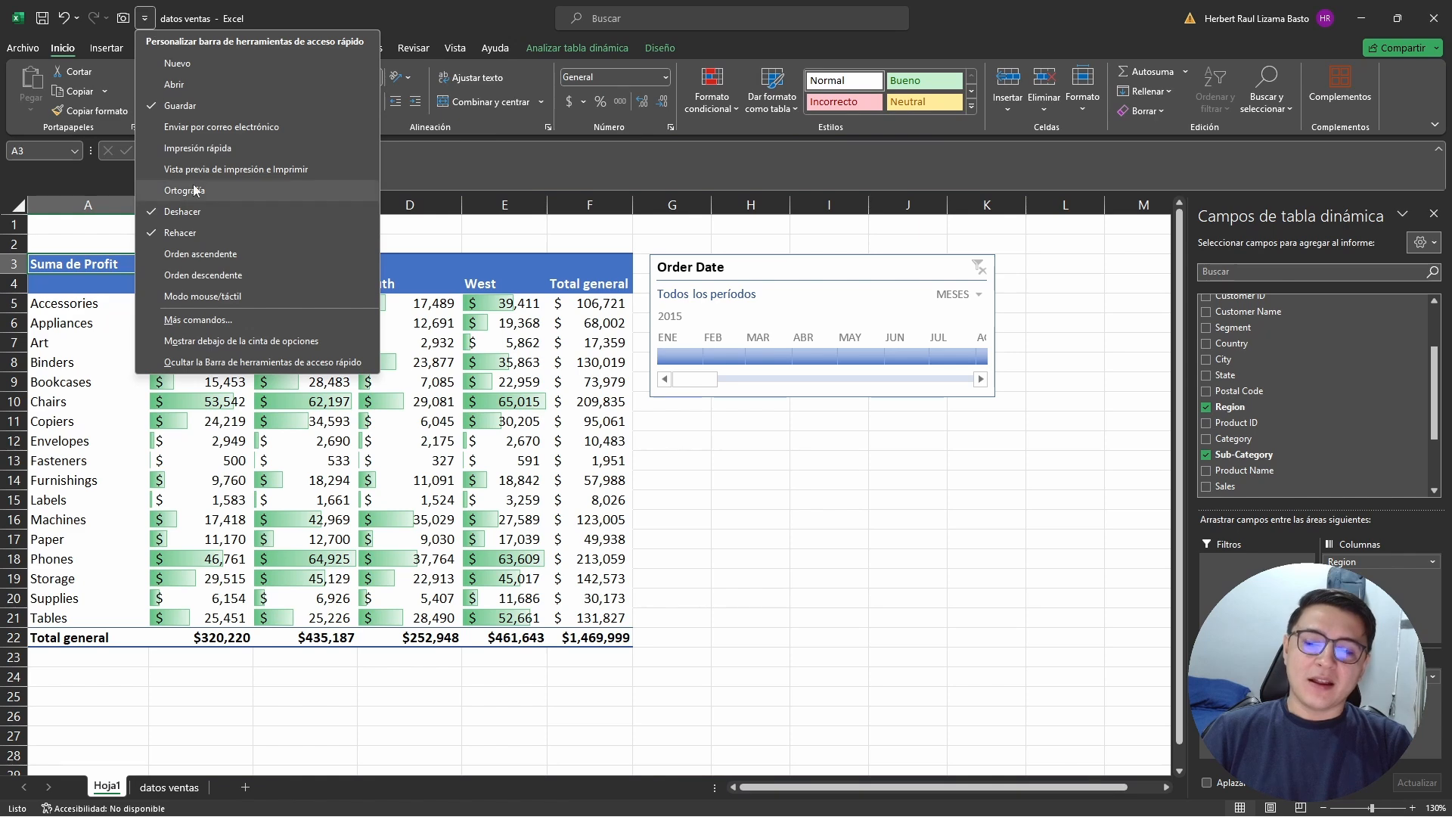
click(198, 320)
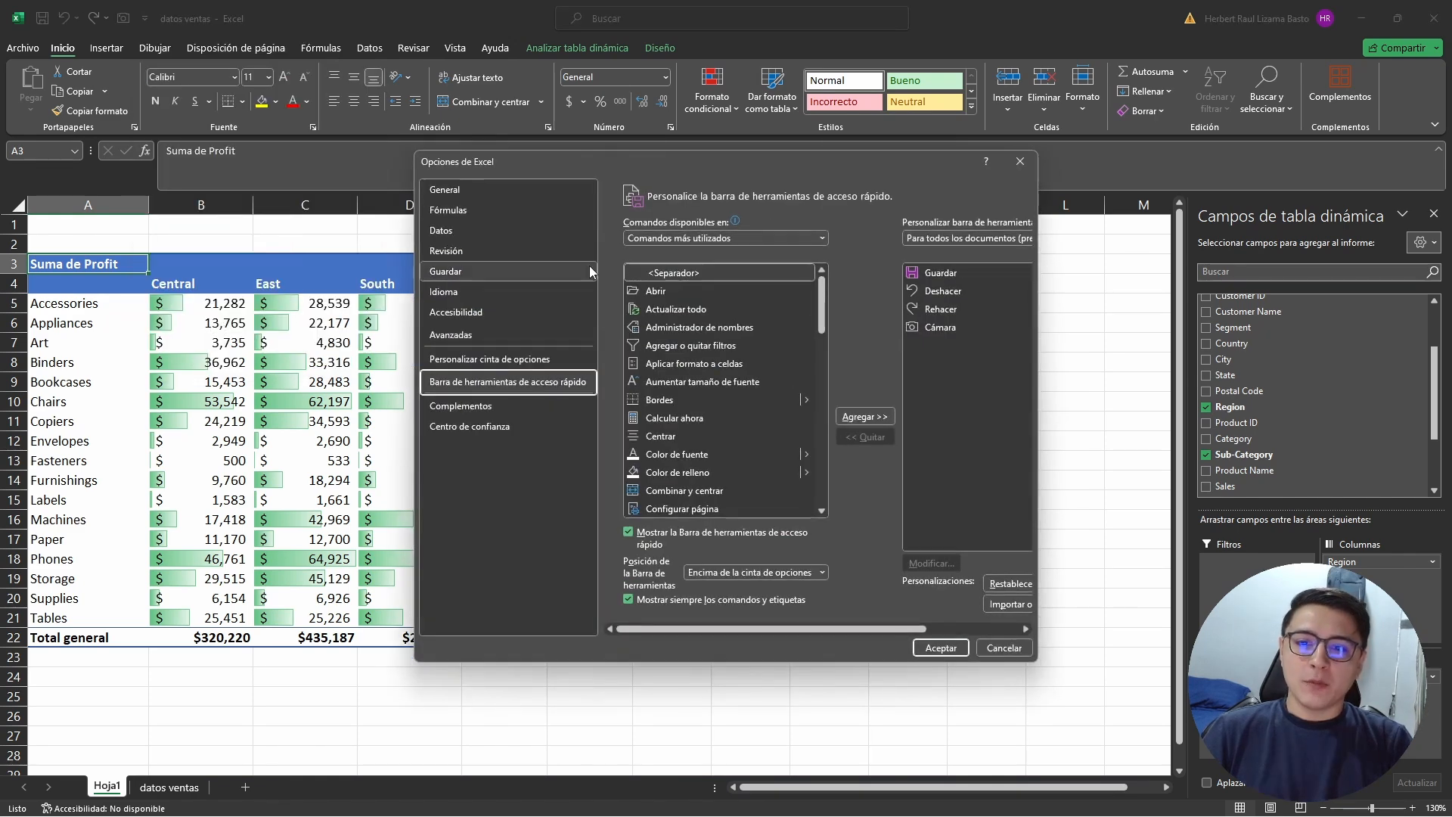
- List all available commands, locate the Cámara command for the Quick Access Toolbar, and close the options without saving
click(732, 239)
click(688, 281)
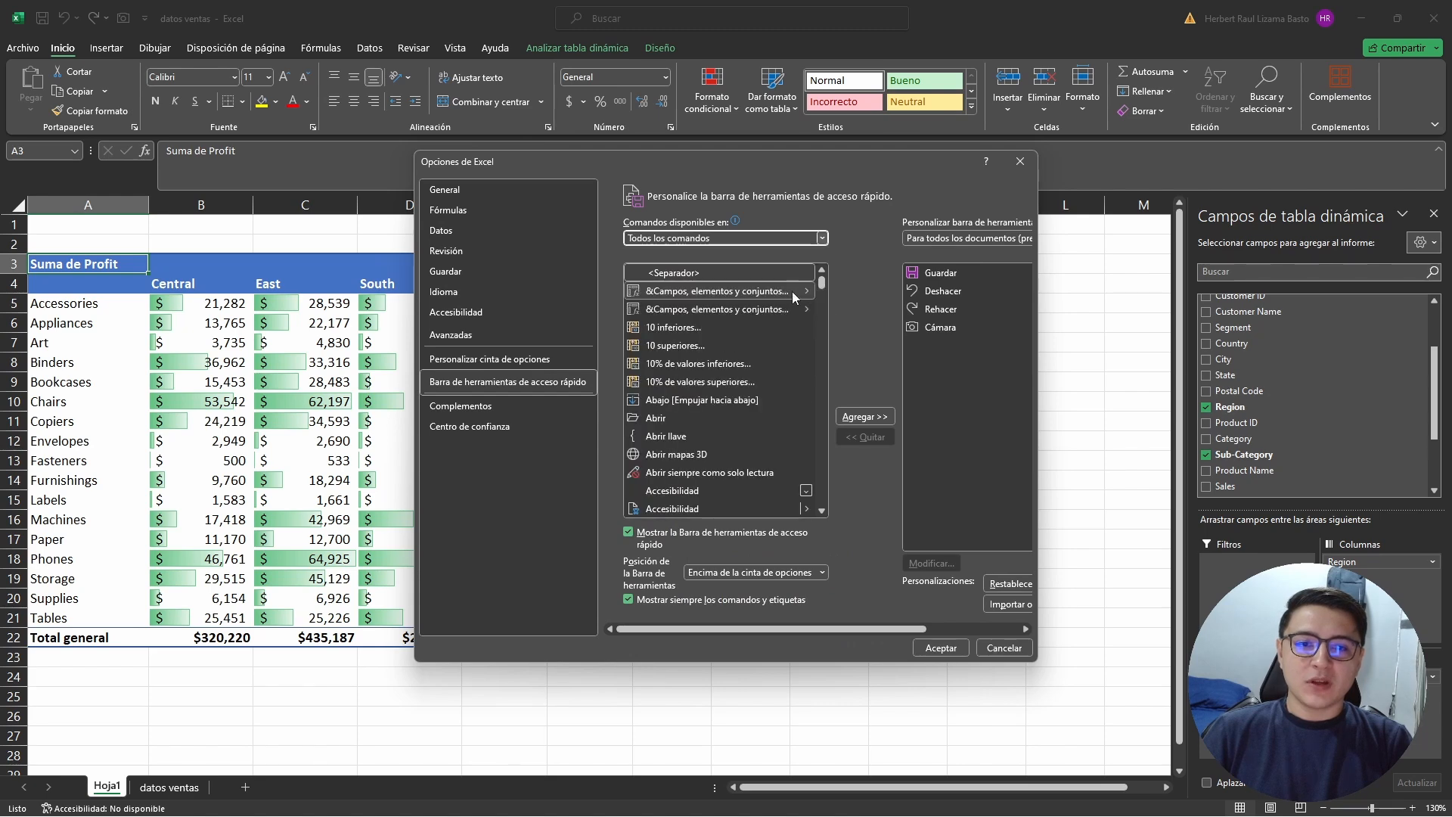
drag(822, 283, 823, 317)
click(685, 295)
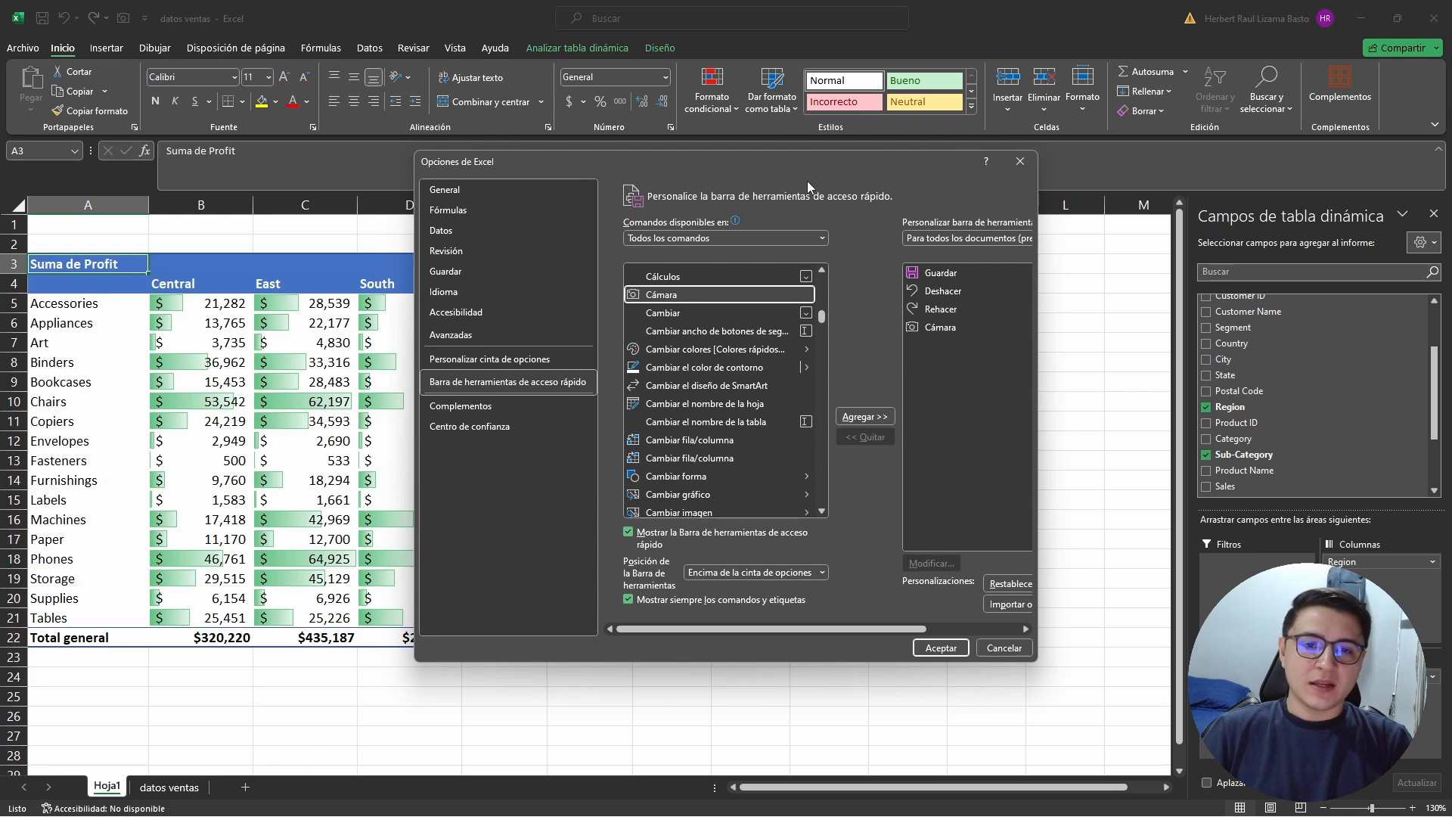
drag(801, 168, 693, 161)
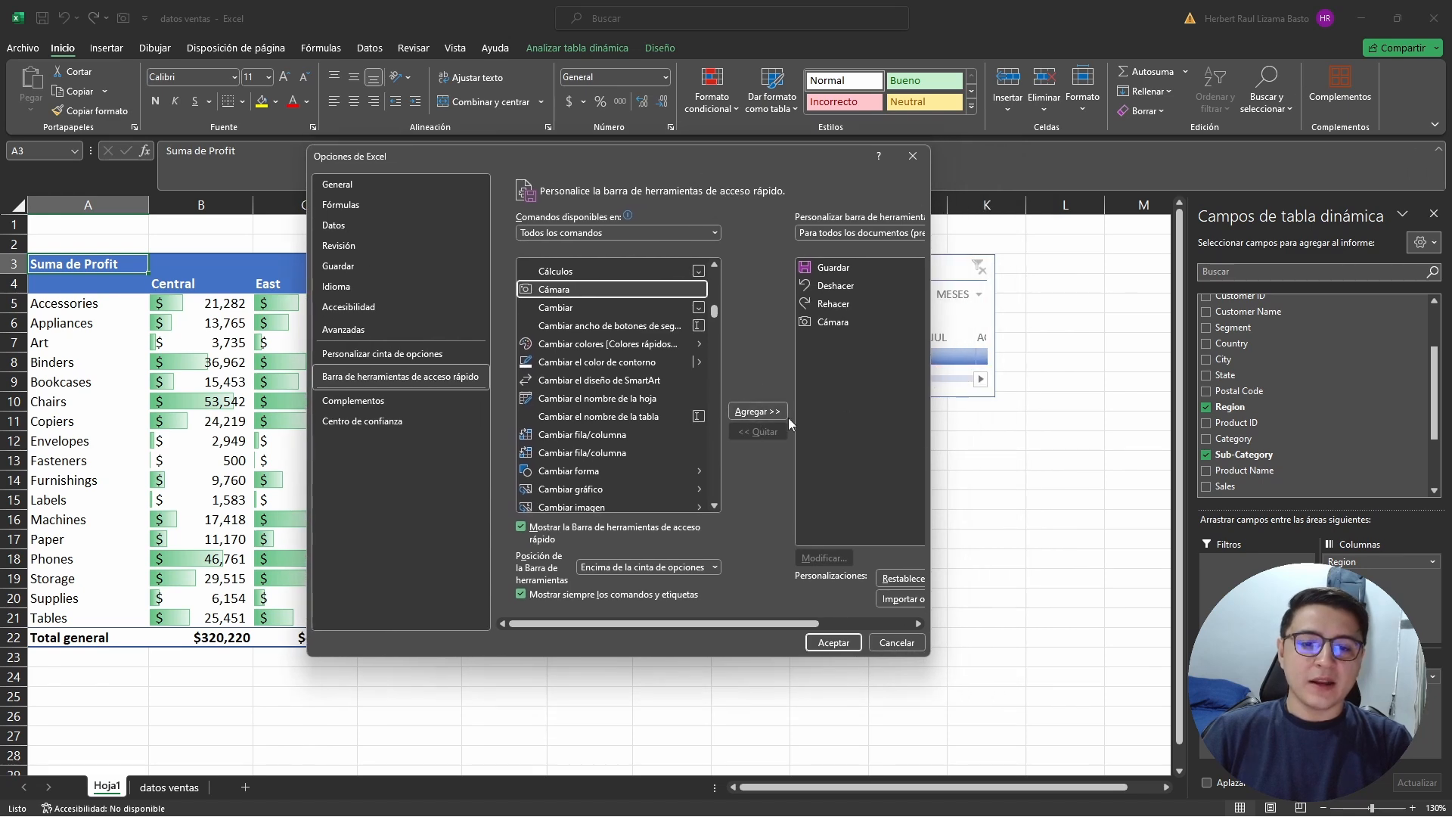
click(907, 647)
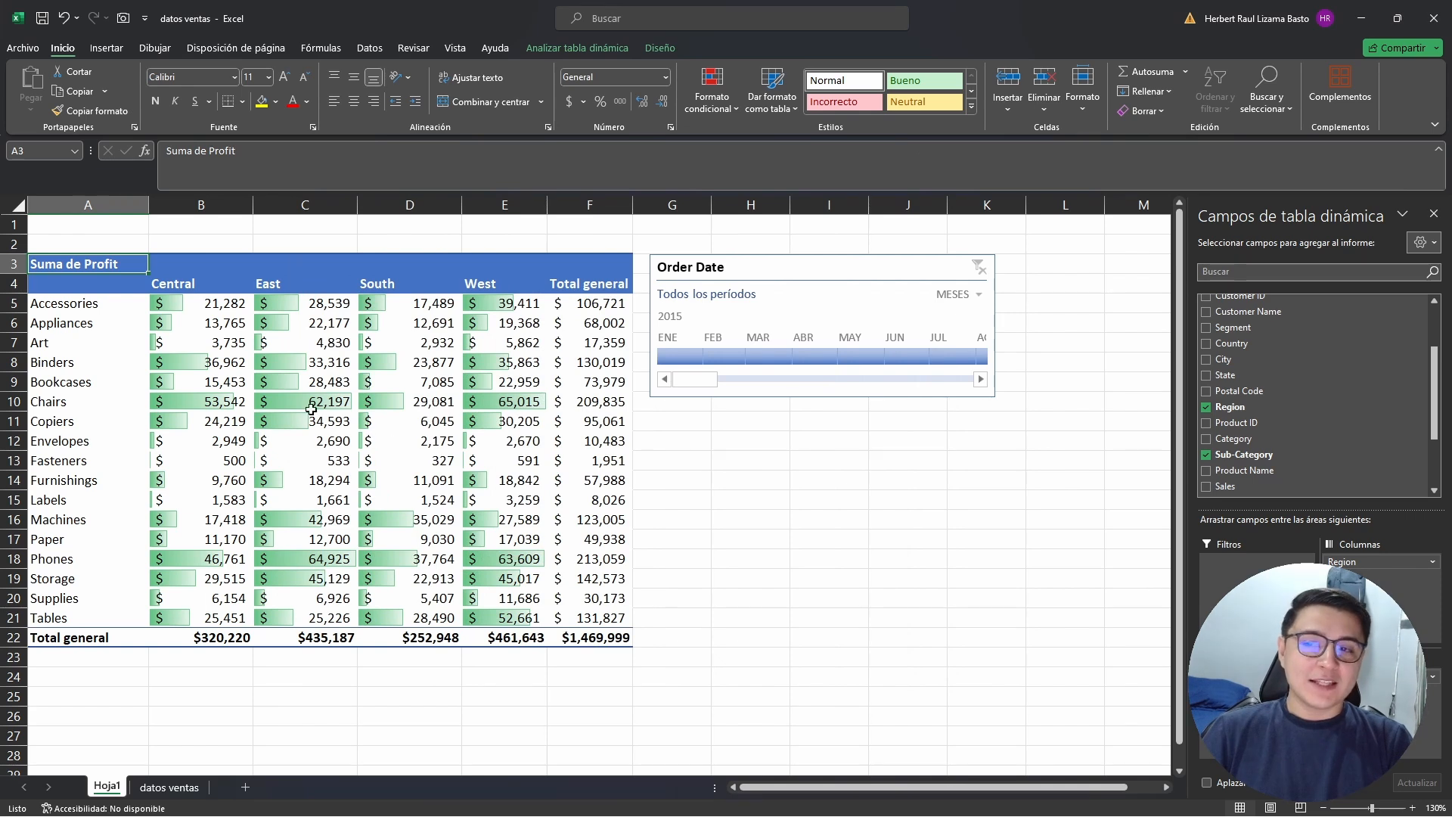
click(240, 404)
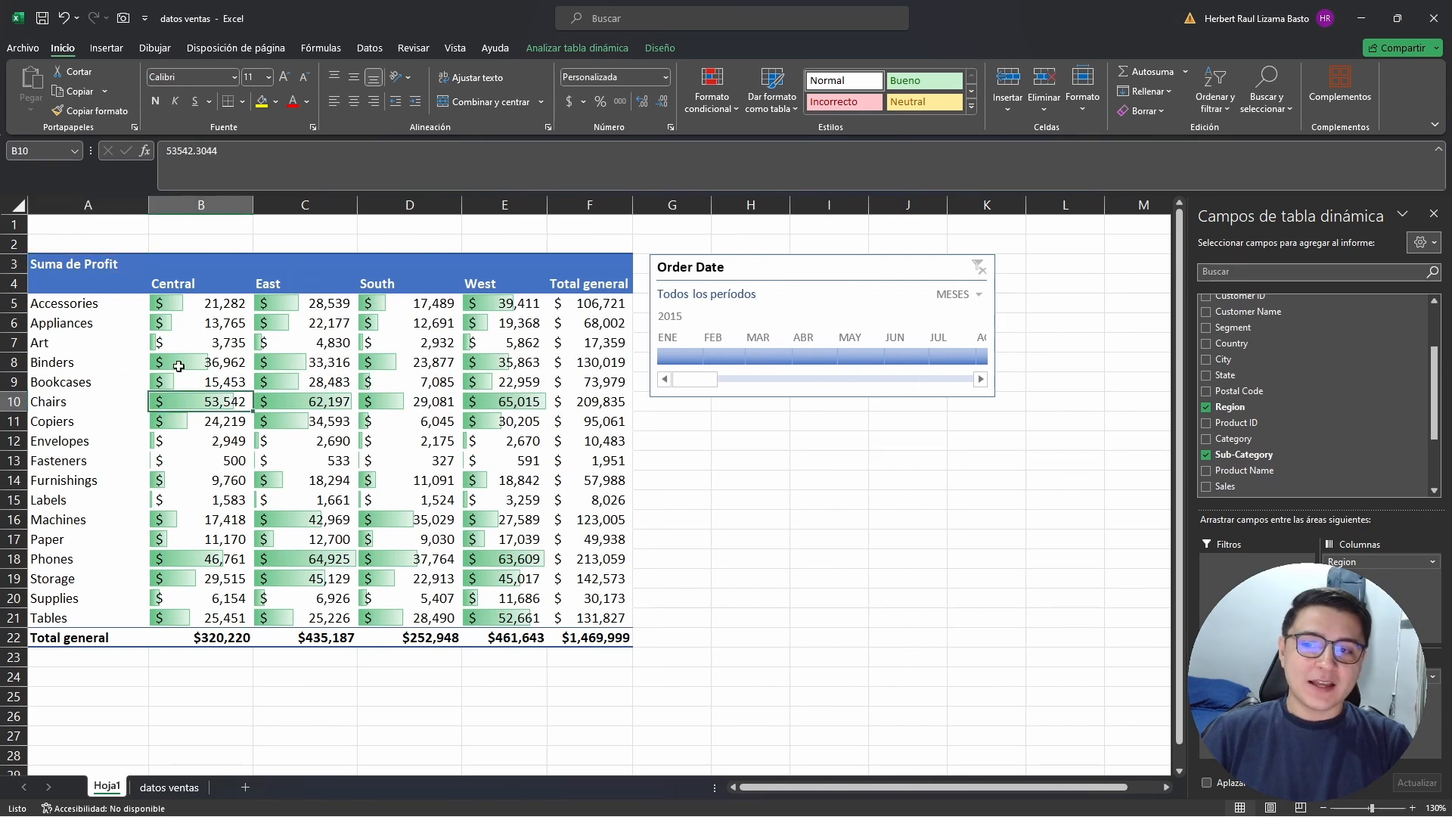
- Capture the pivot table range A3:F22 with the Cámara tool and place the linked picture below the Order Date timeline
click(72, 265)
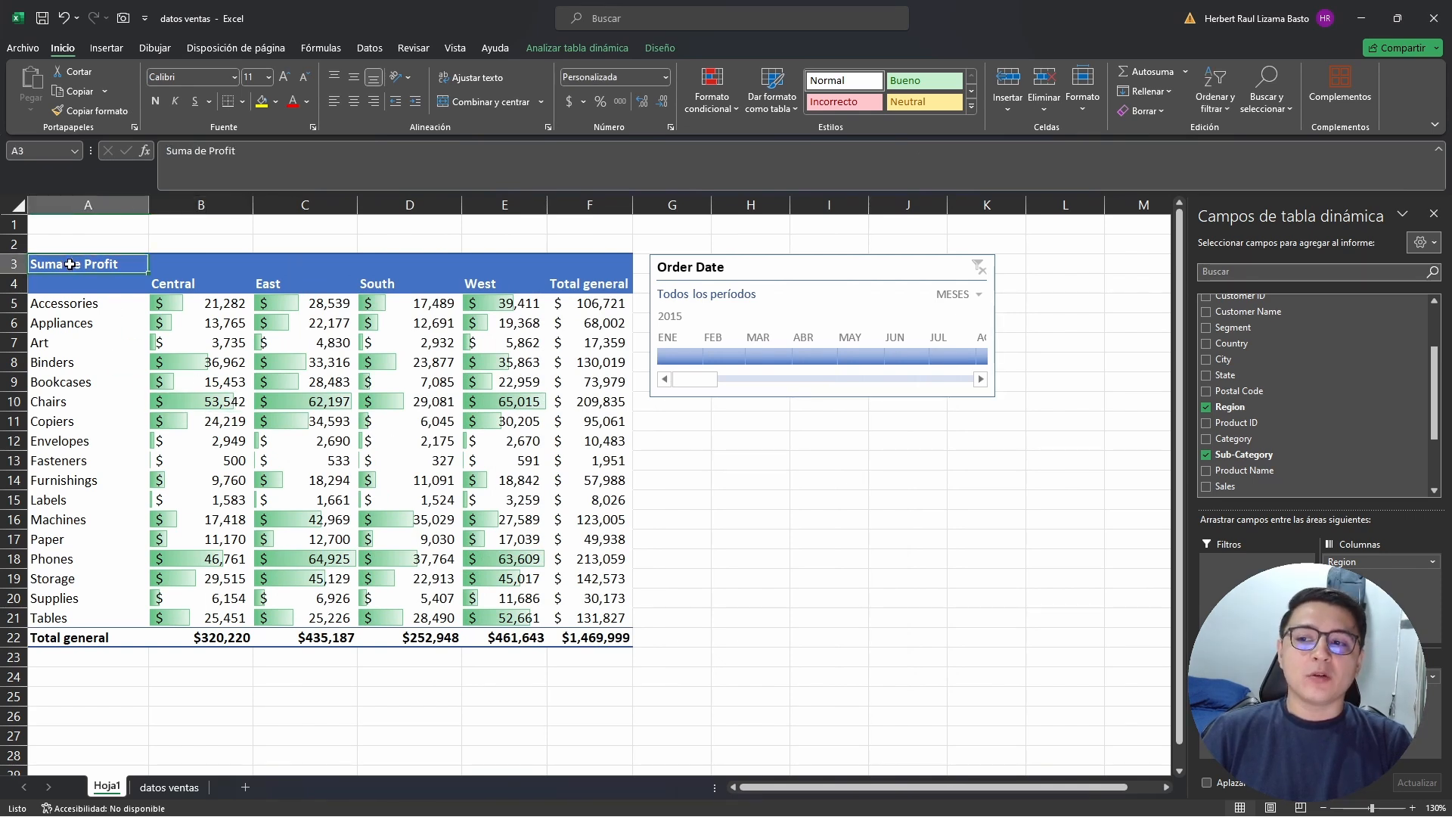
drag(109, 267, 606, 640)
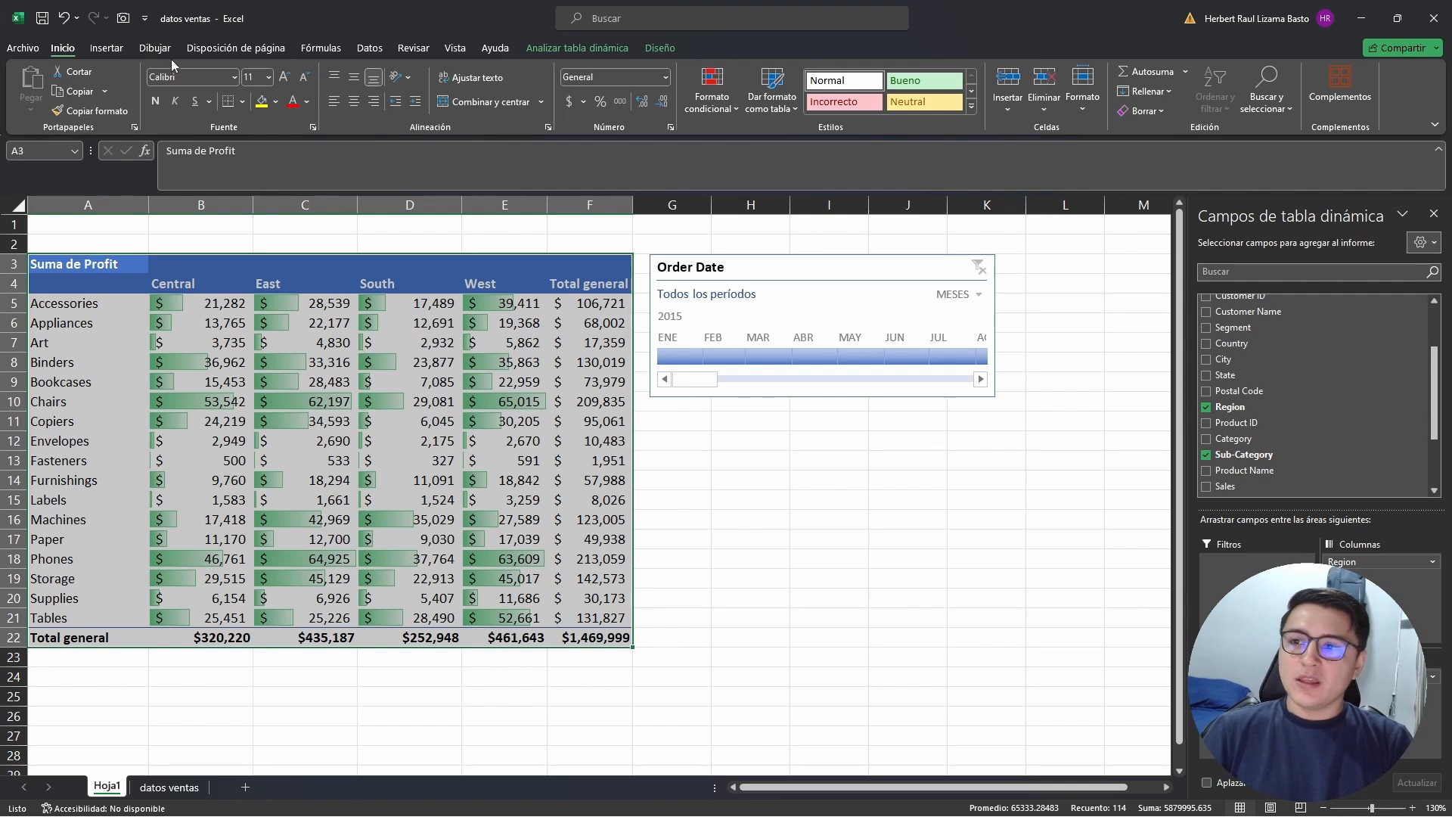
click(122, 19)
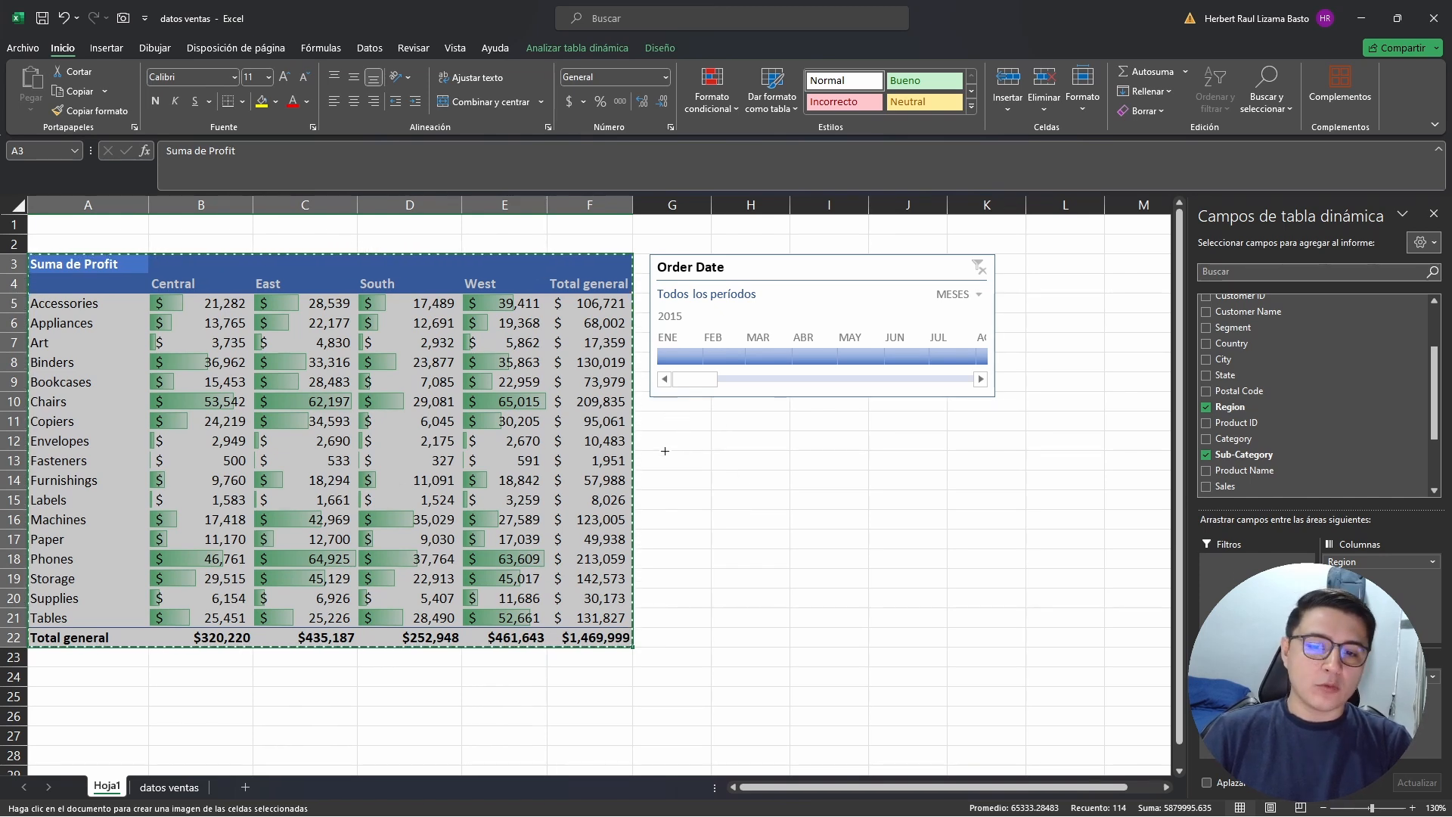
click(672, 418)
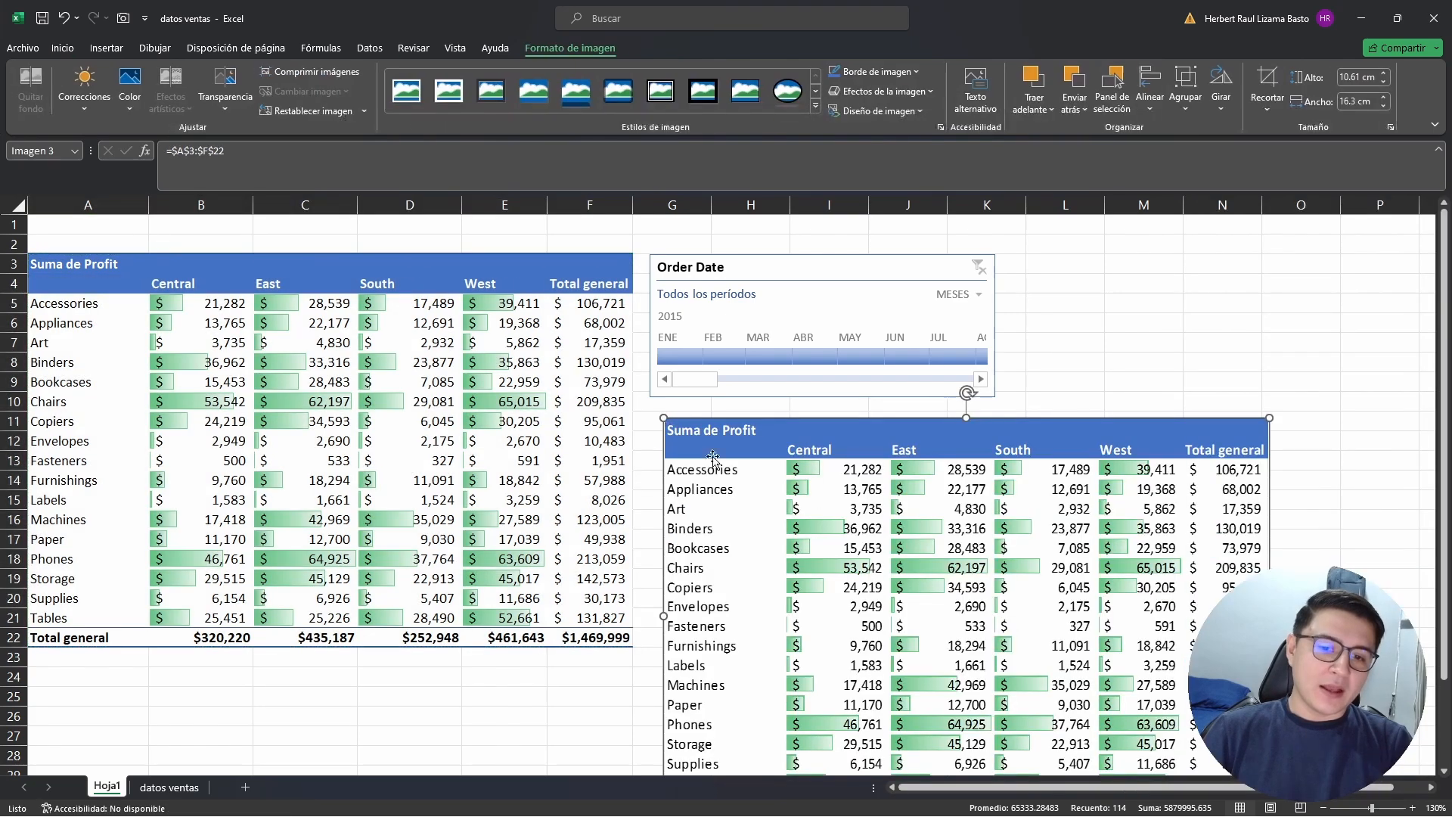
- Align the linked picture under the timeline and shrink it proportionally to about 6.46 cm high by 9.93 cm wide
scroll(893, 586, down, 2)
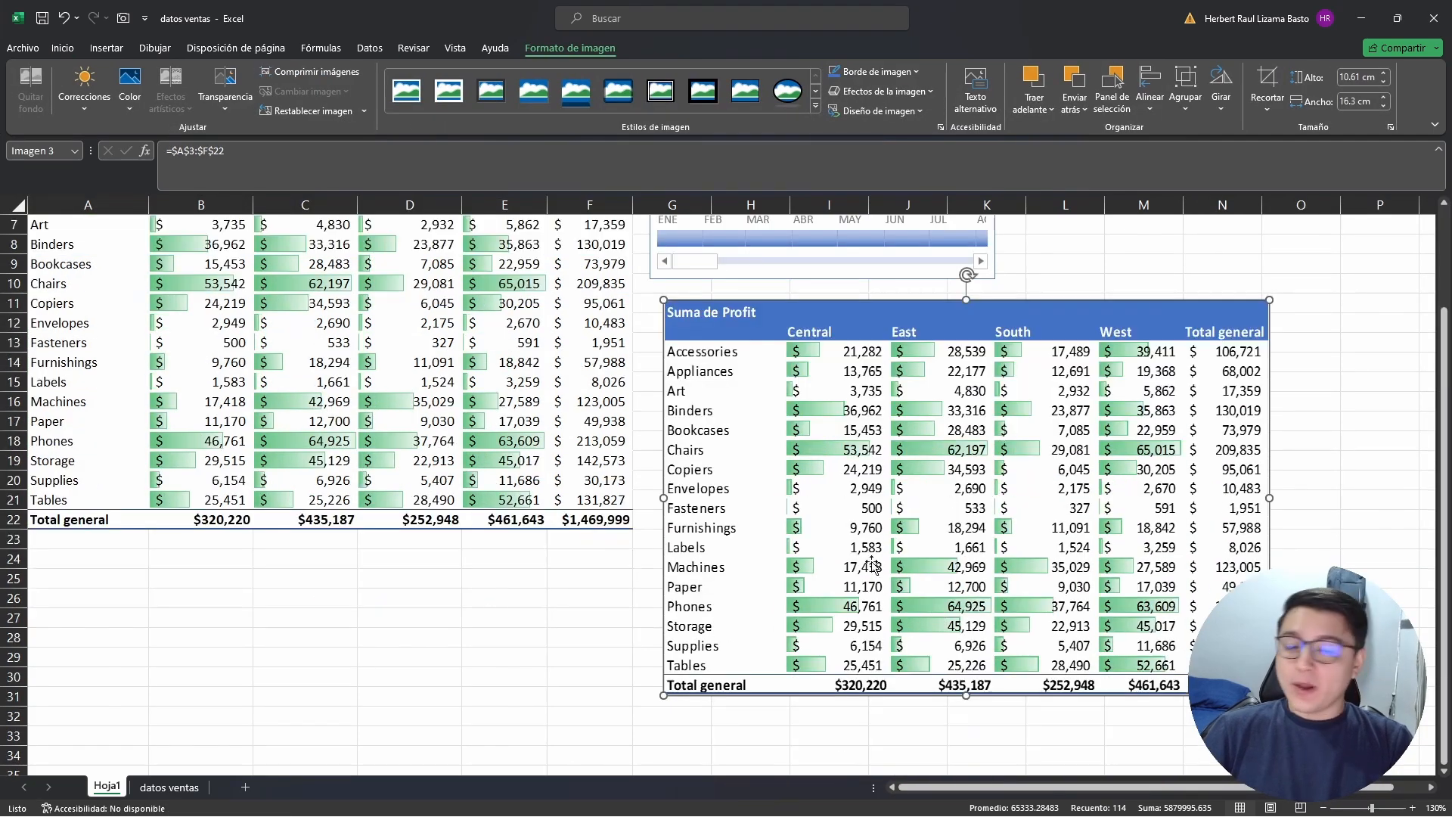
scroll(893, 568, up, 1)
drag(831, 531, 817, 520)
scroll(821, 537, up, 1)
scroll(823, 543, down, 1)
drag(1255, 743, 1018, 589)
scroll(838, 594, up, 1)
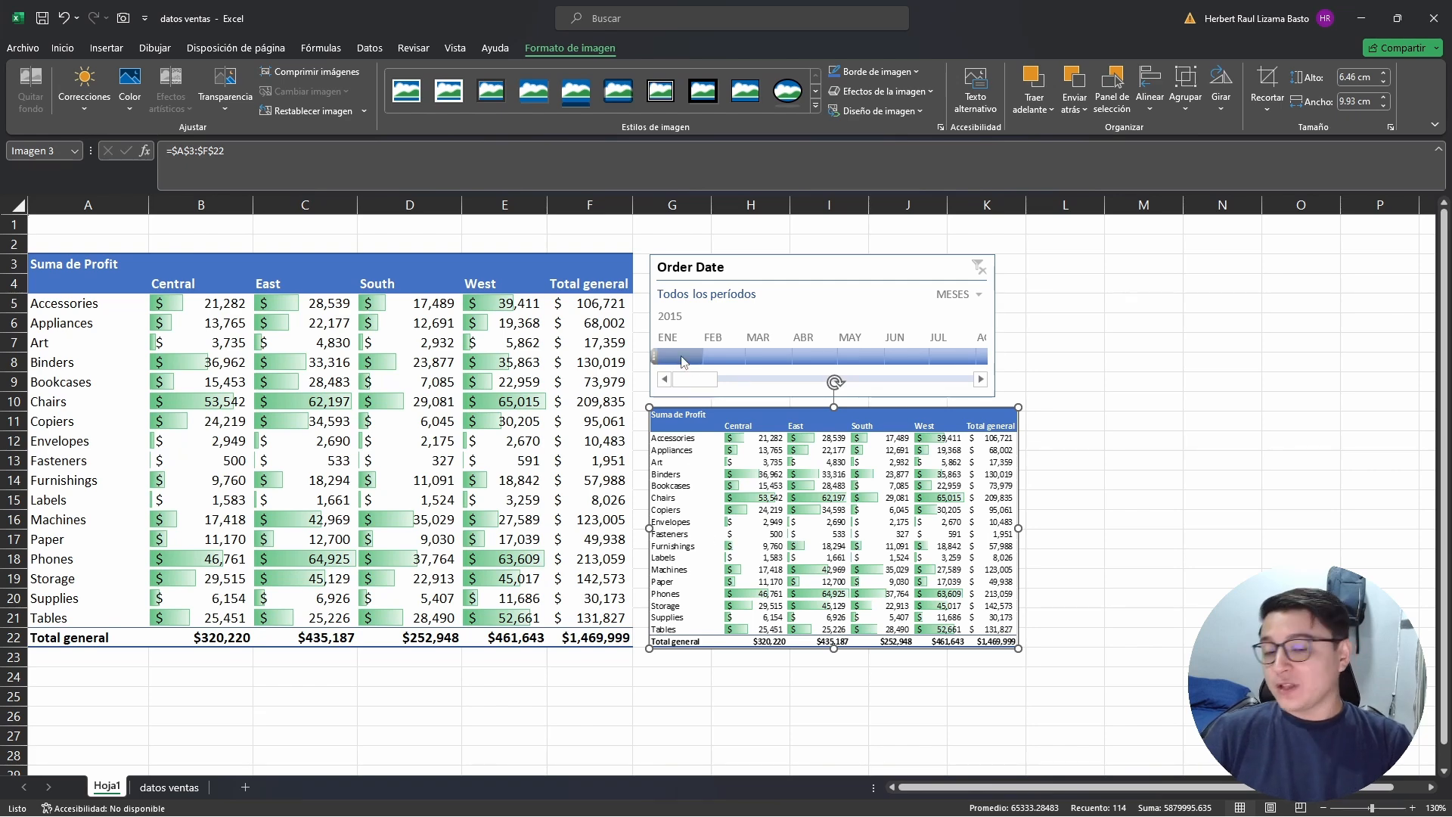
- Filter the Order Date timeline to January through March 2015 and select the linked picture below it
drag(682, 360, 769, 358)
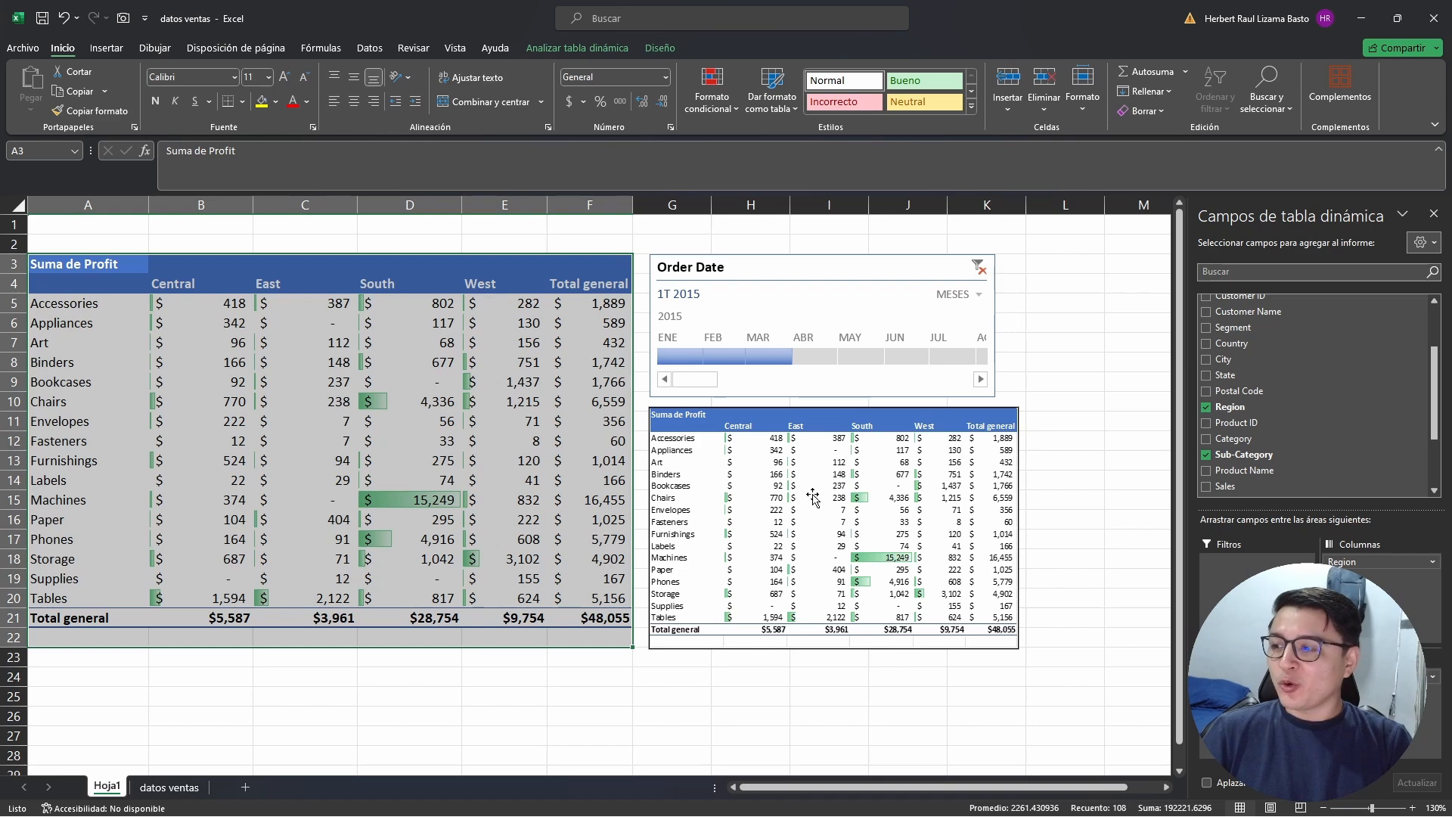
click(641, 690)
click(726, 571)
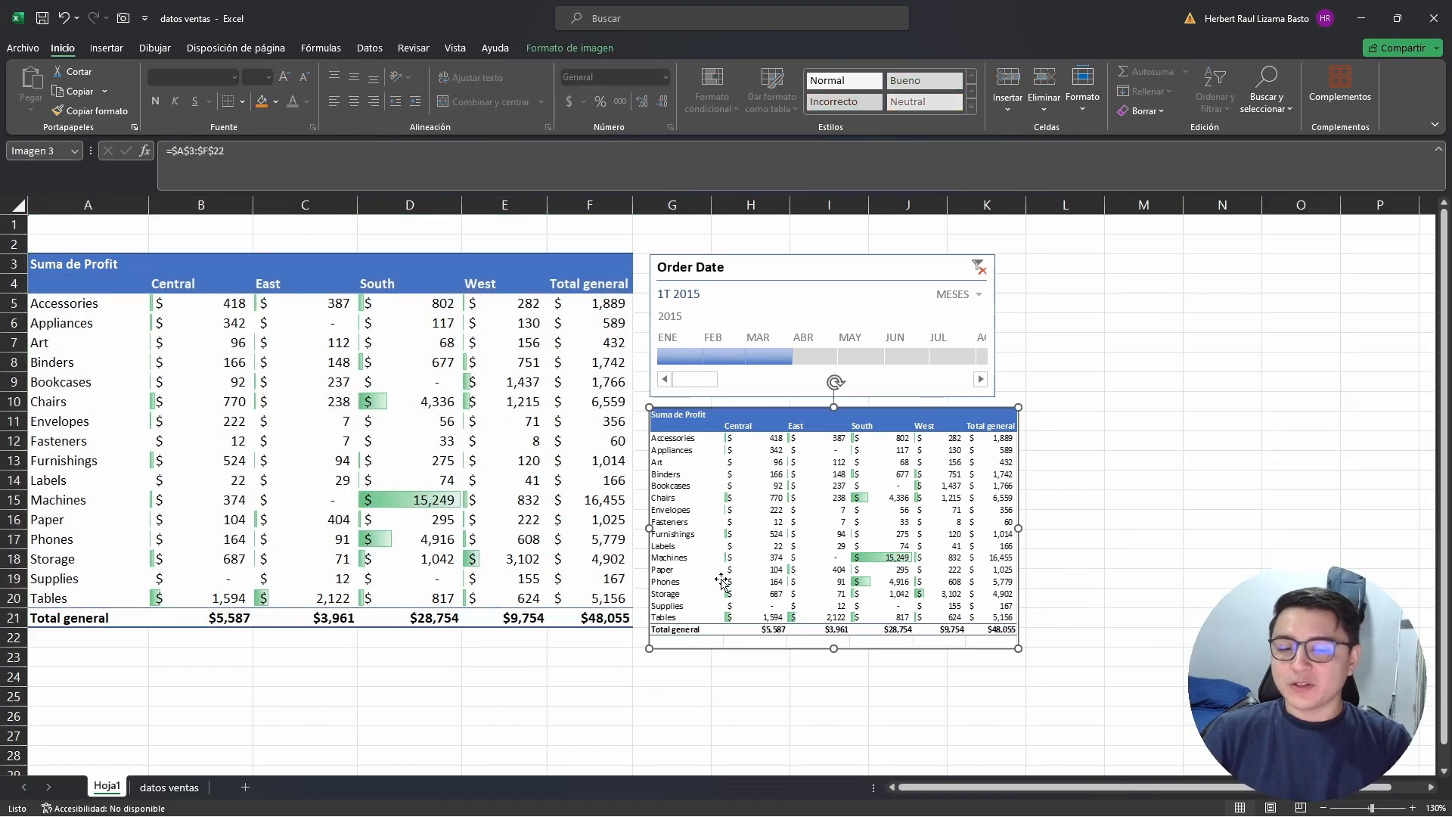